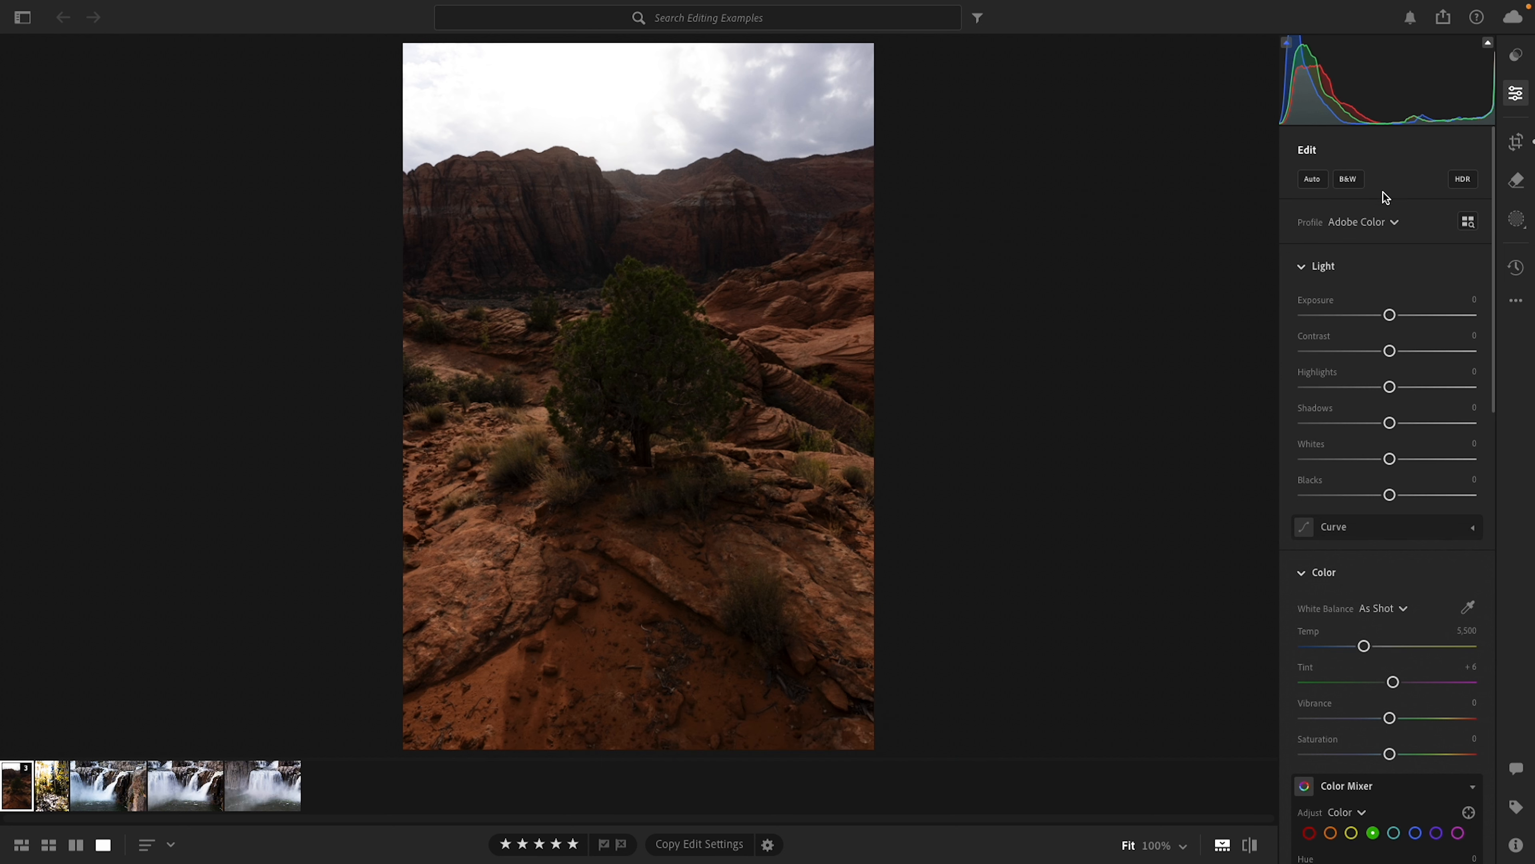
- Look through the Light, Color, Effects and Detail adjustment settings for the desert tree photo
scroll(1367, 293, "down", 5)
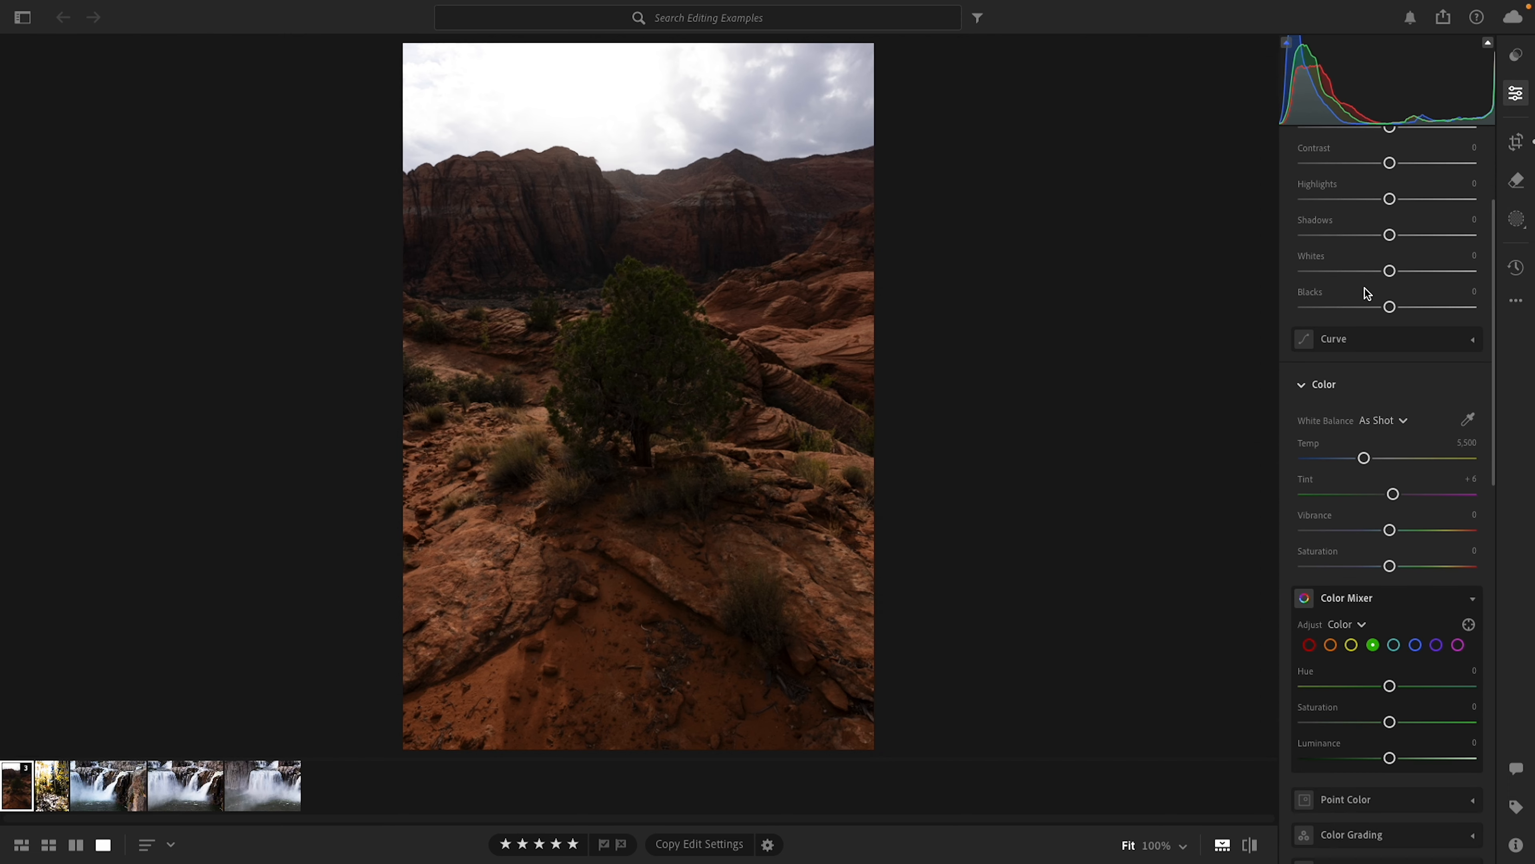
scroll(1367, 292, "down", 5)
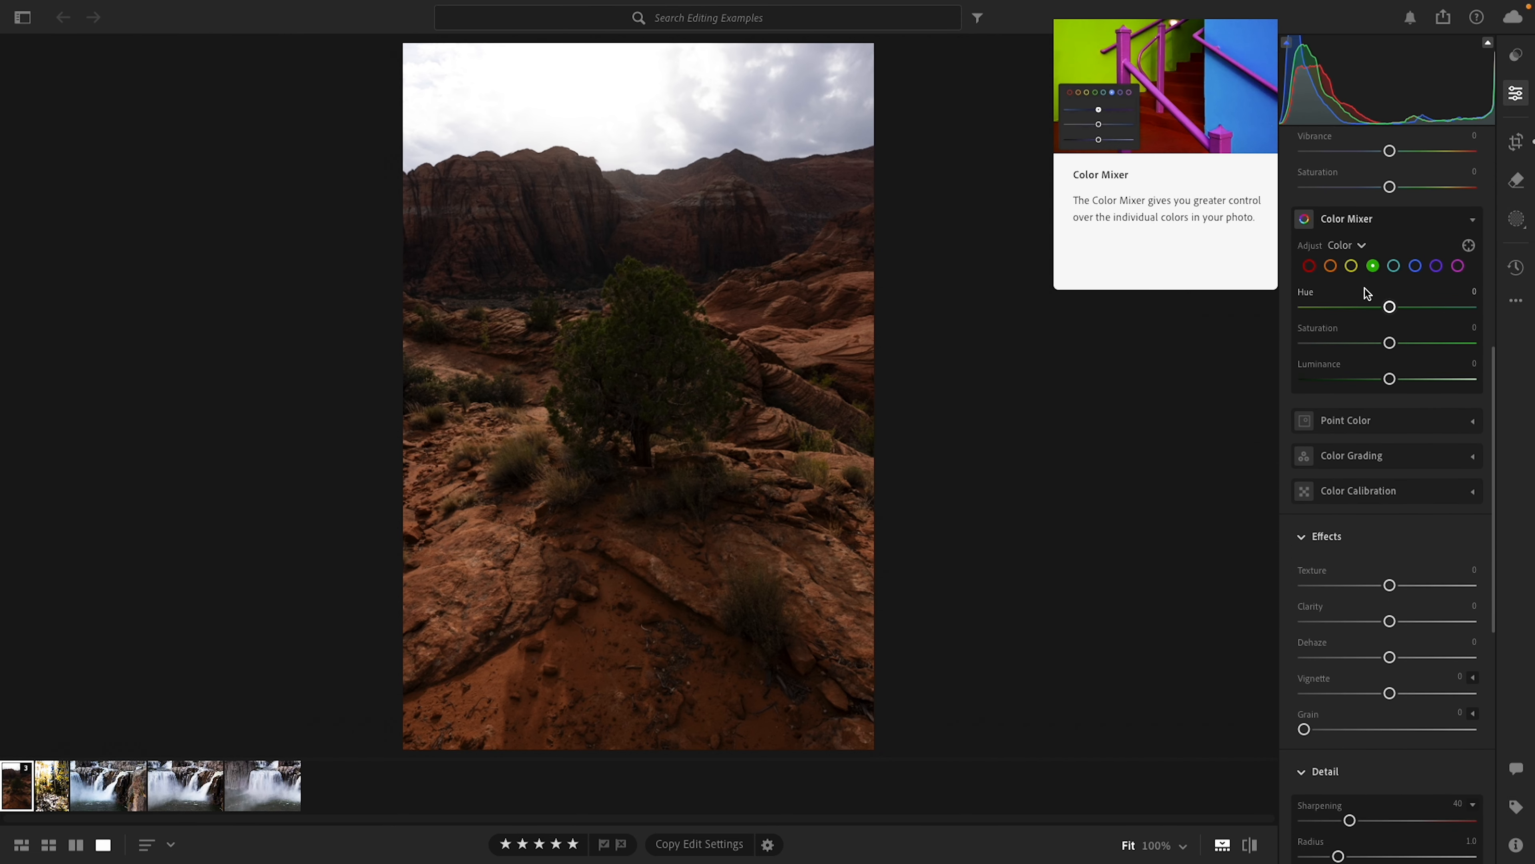
scroll(1379, 527, "down", 1)
scroll(1380, 530, "down", 4)
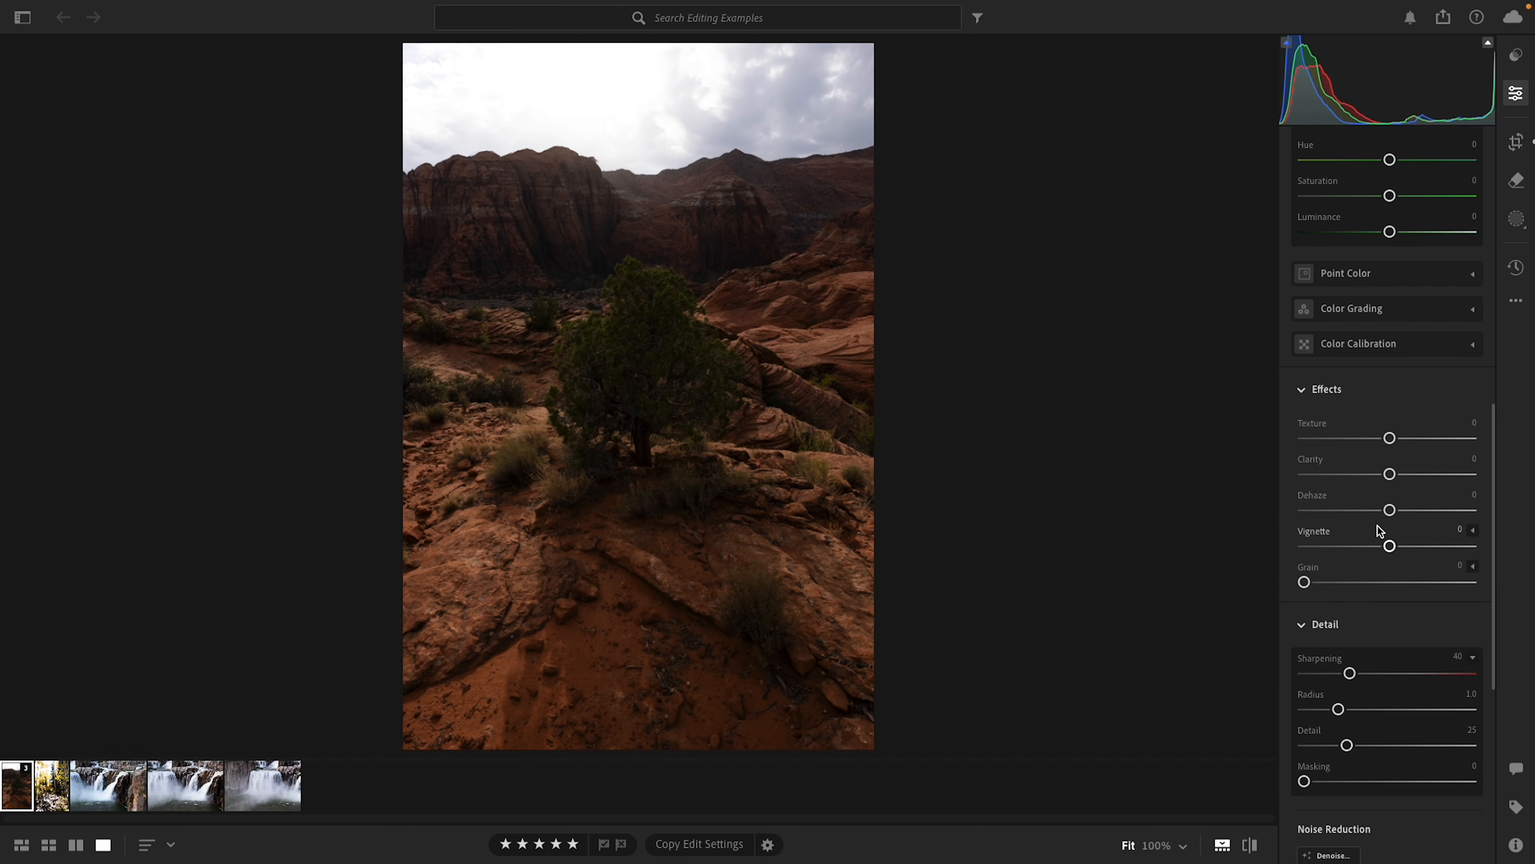
scroll(1380, 530, "down", 3)
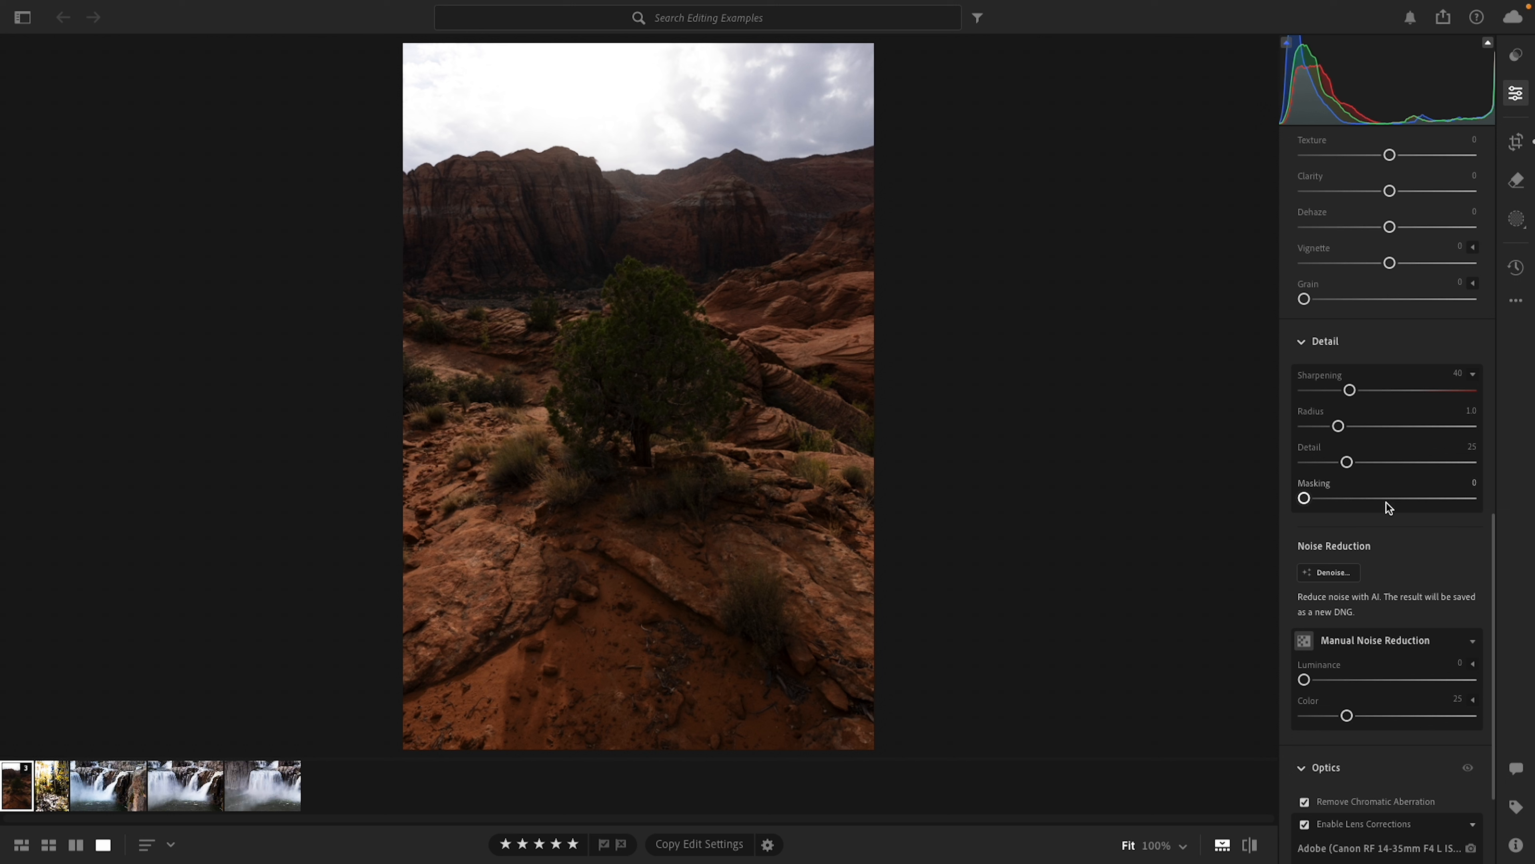
scroll(1387, 503, "up", 10)
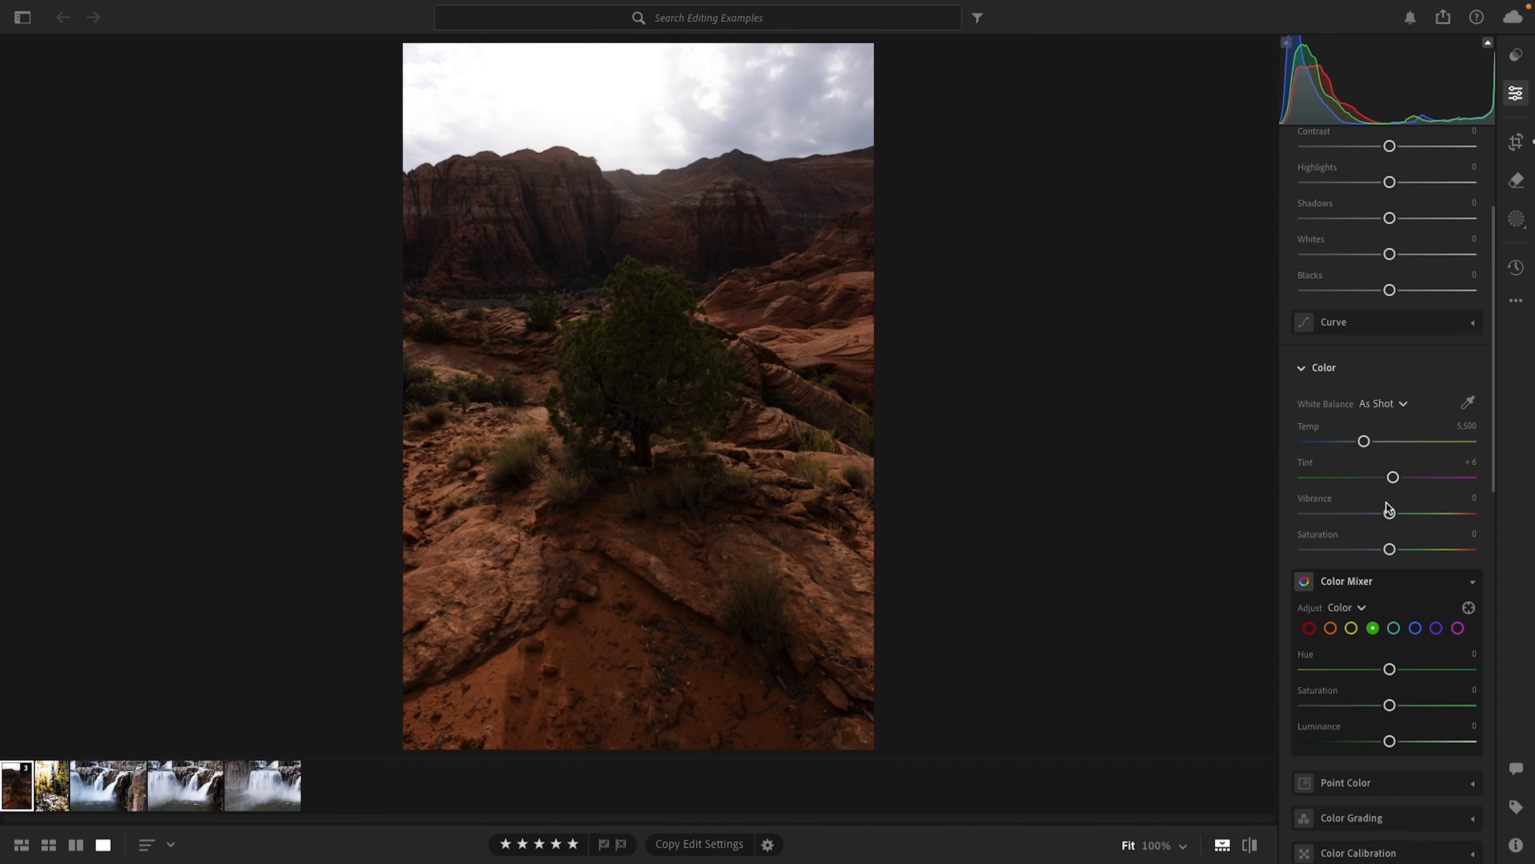
scroll(1387, 503, "up", 2)
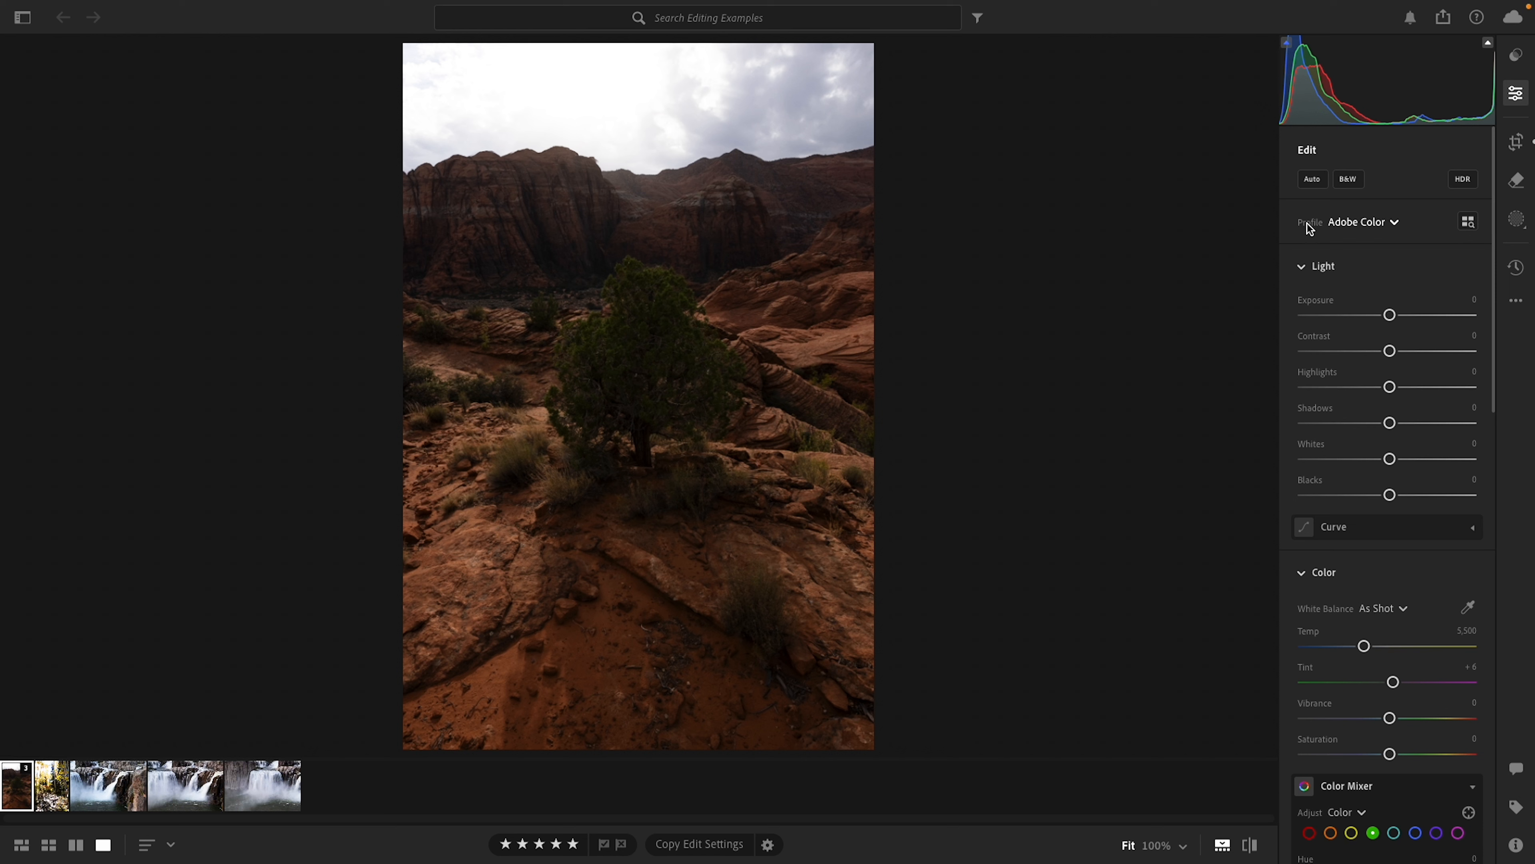
- Apply the Adobe Landscape profile to the desert tree photo
left_click(1357, 223)
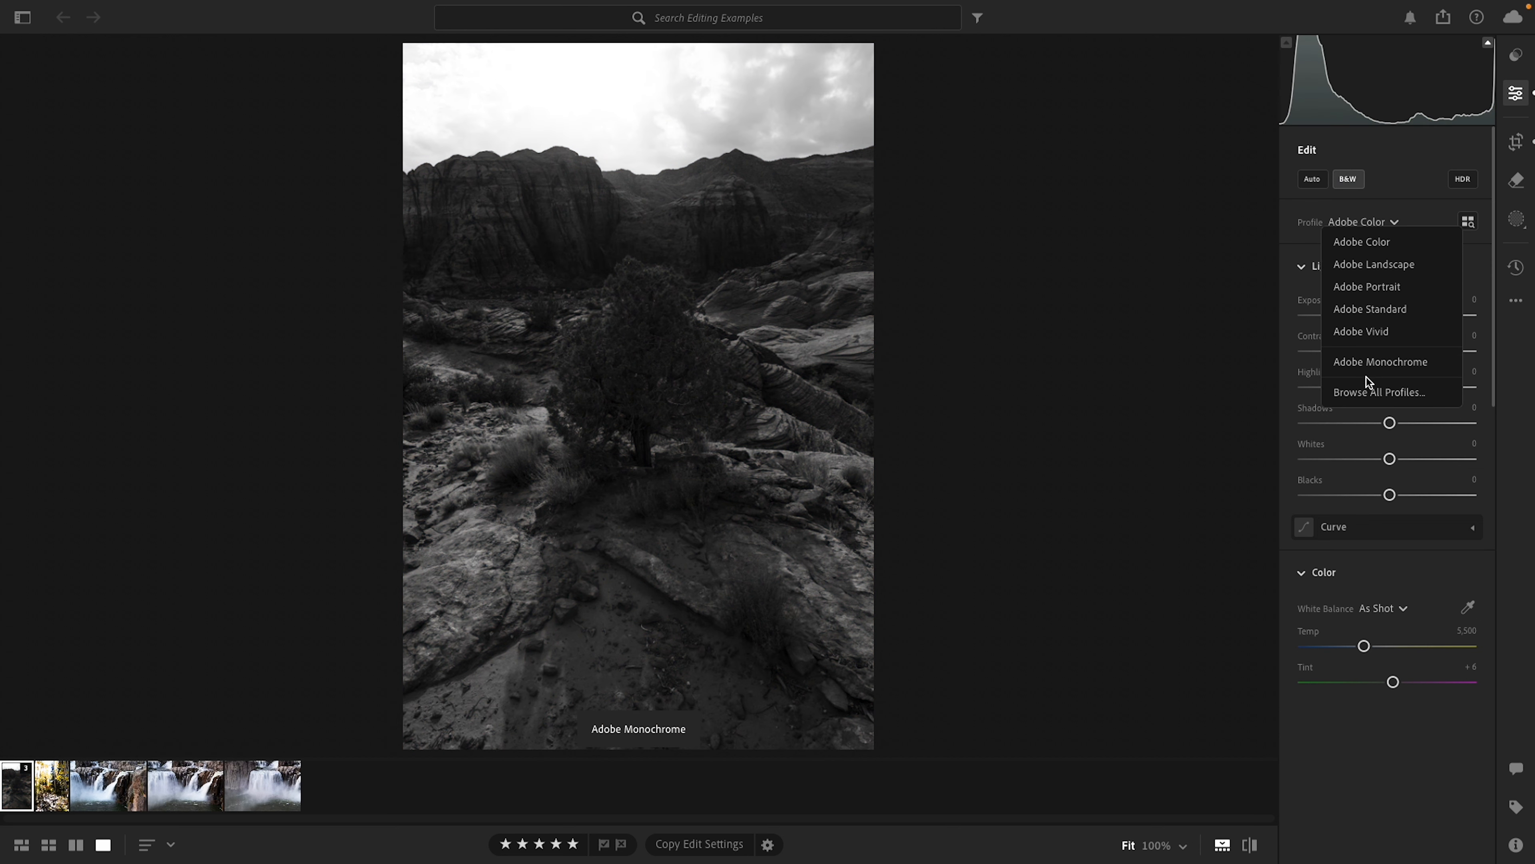
left_click(1370, 265)
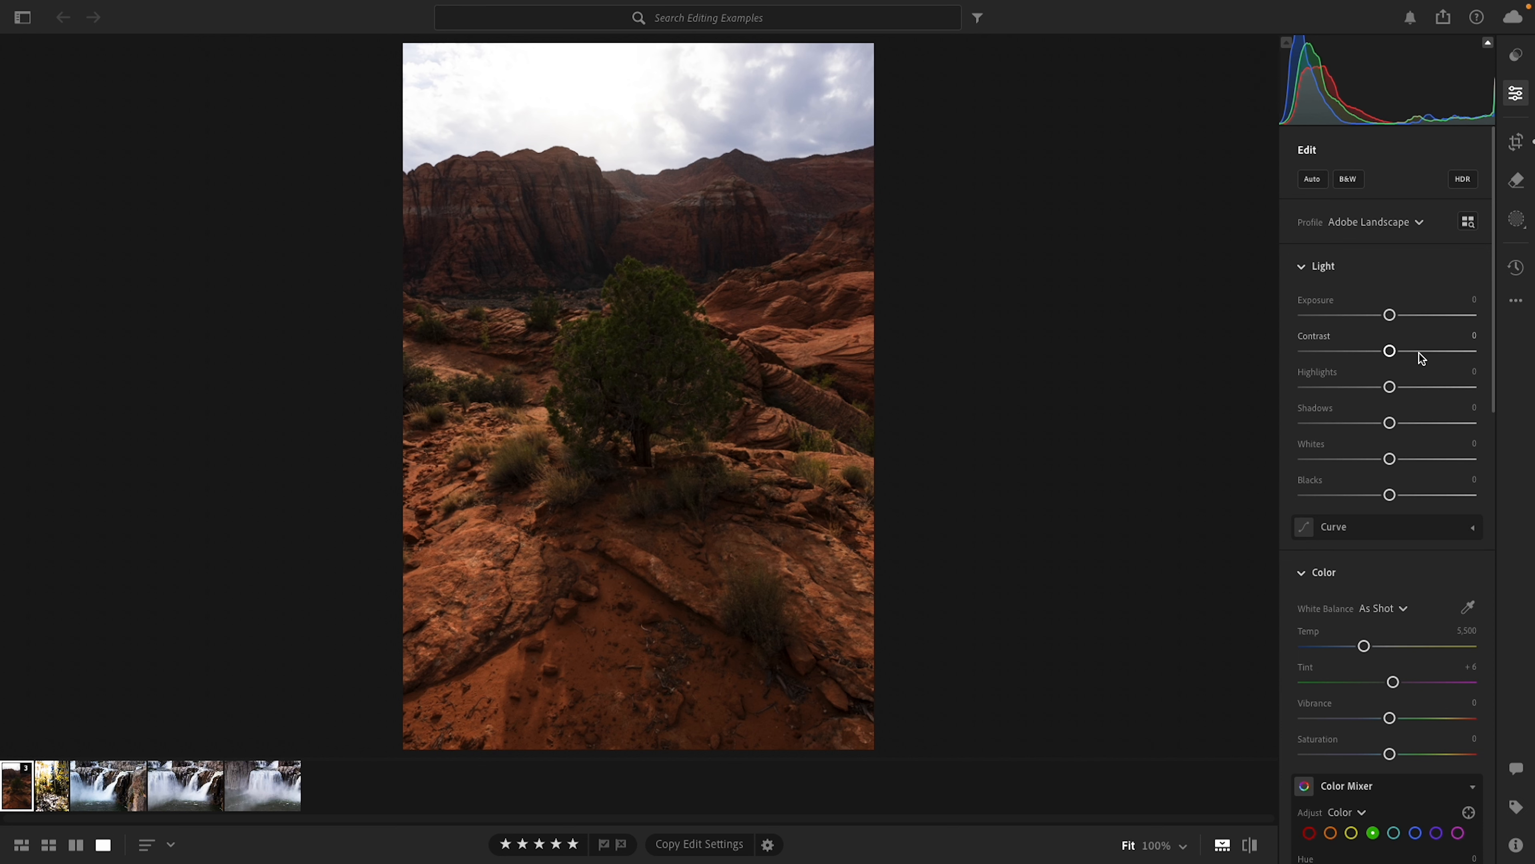
- Try straightening the photo by about 2.61 degrees with the Crop tool, undo it, and return to editing
left_click(1515, 145)
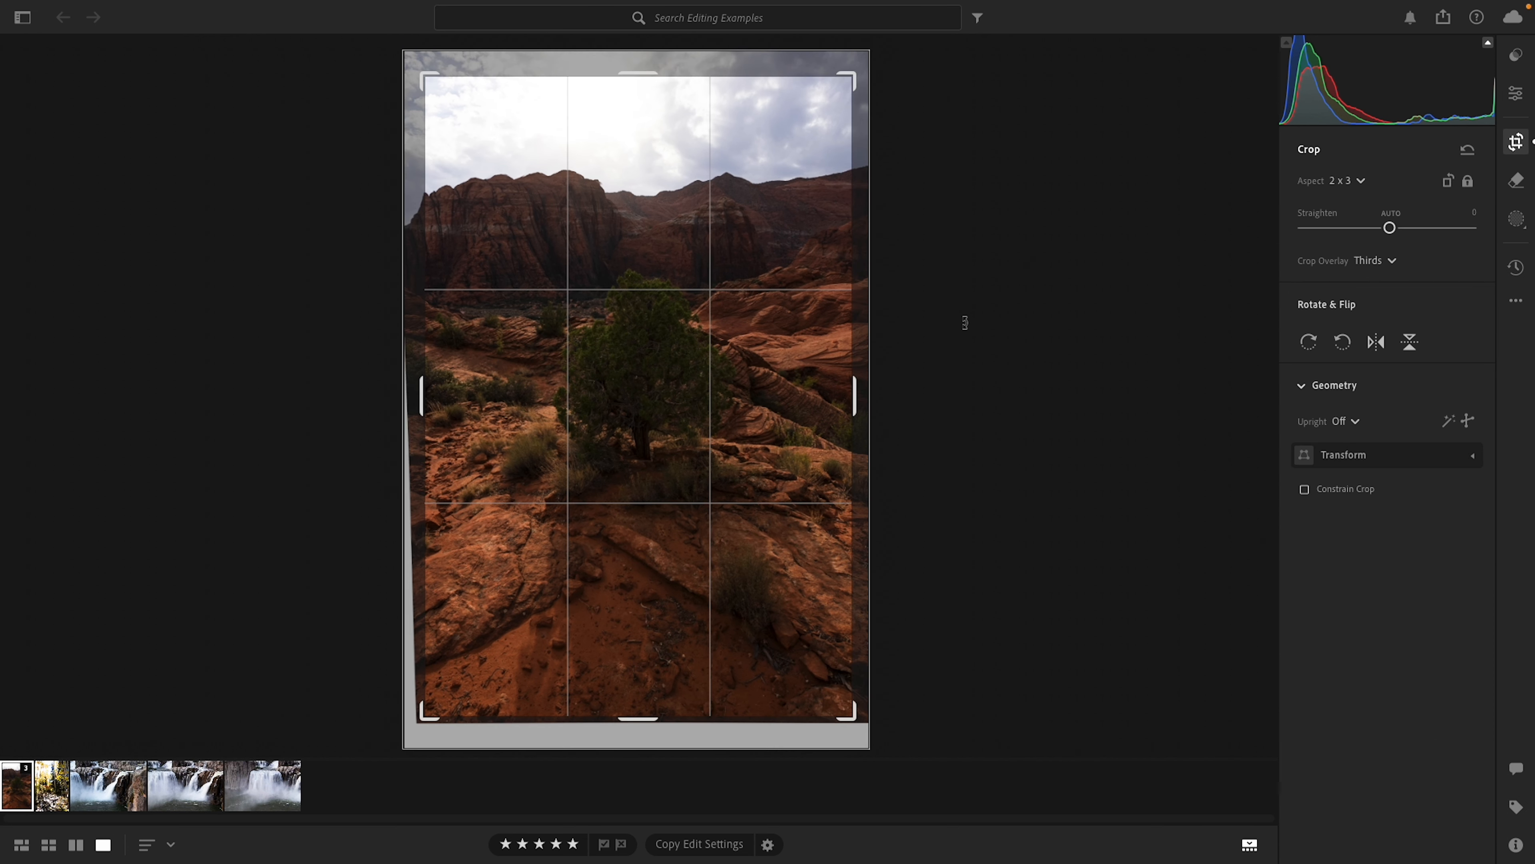
mouse_move(966, 322)
left_mouse_down()
mouse_move(970, 374)
mouse_move(963, 340)
left_mouse_up()
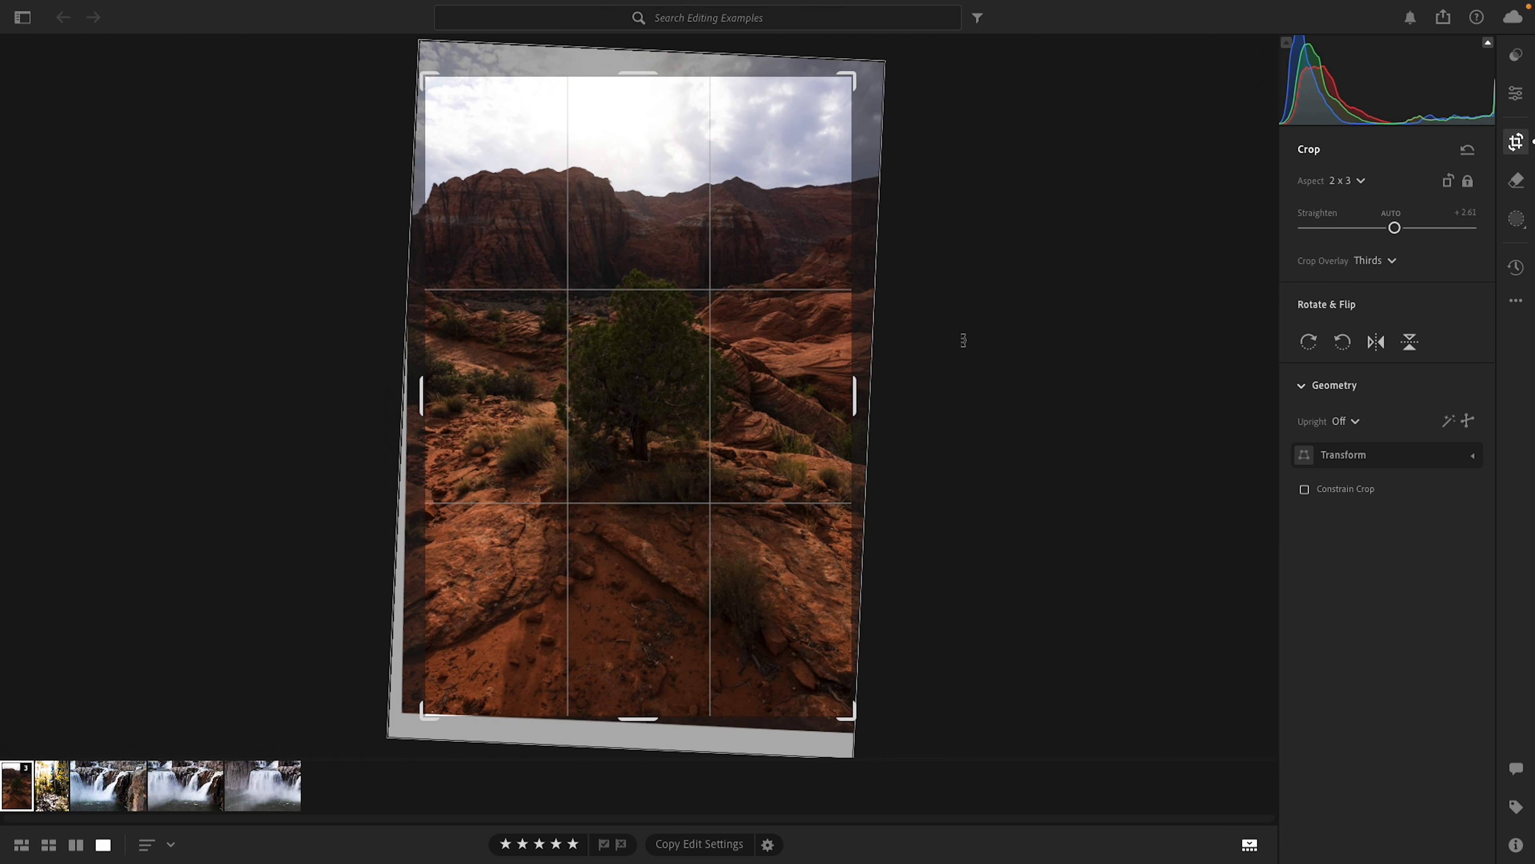
key("ctrl+z")
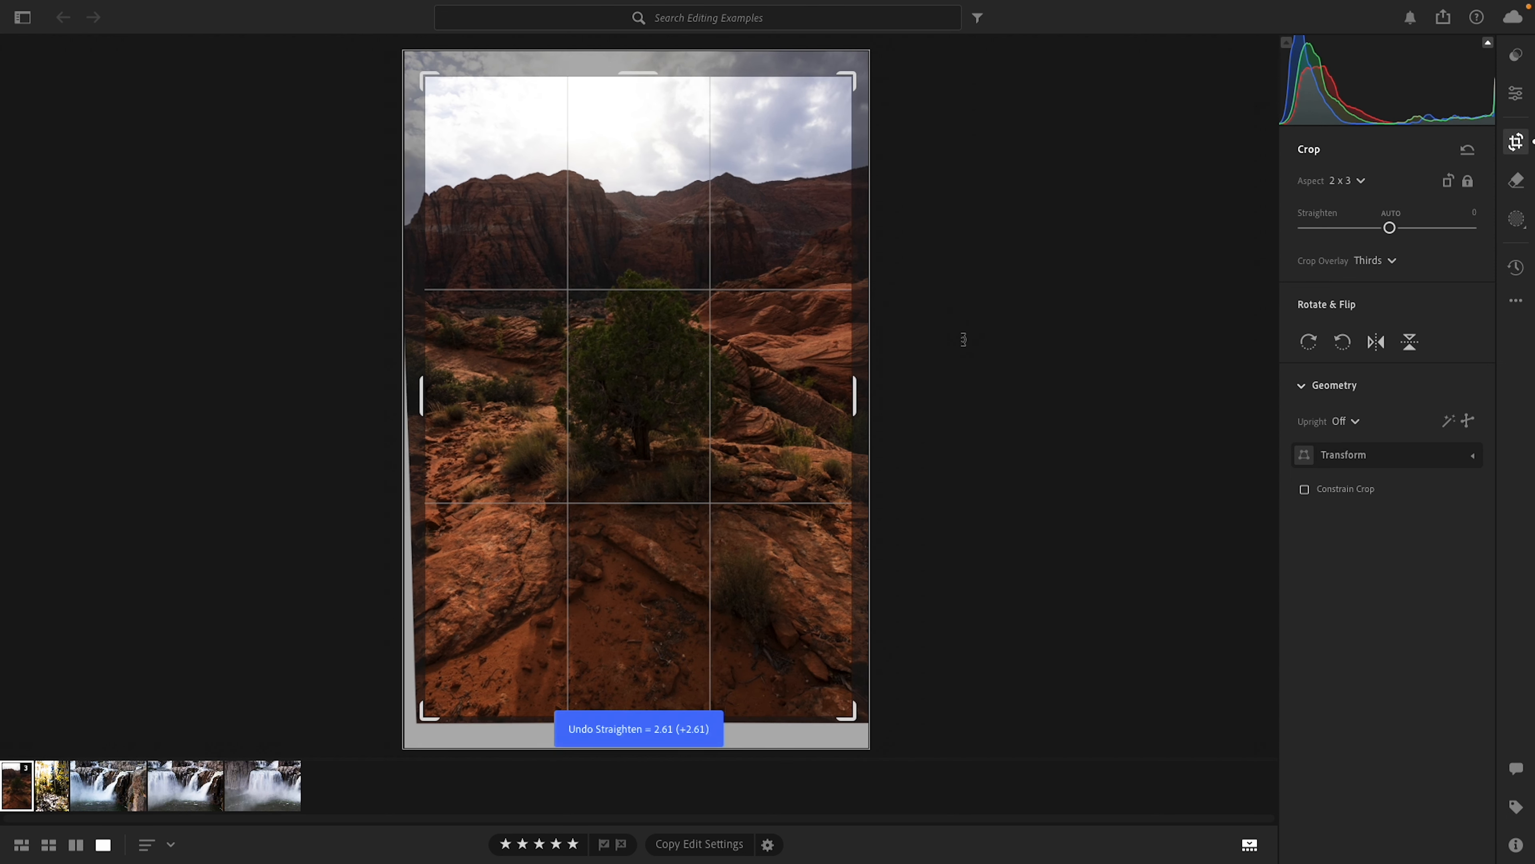
left_click(1516, 148)
left_click(1517, 94)
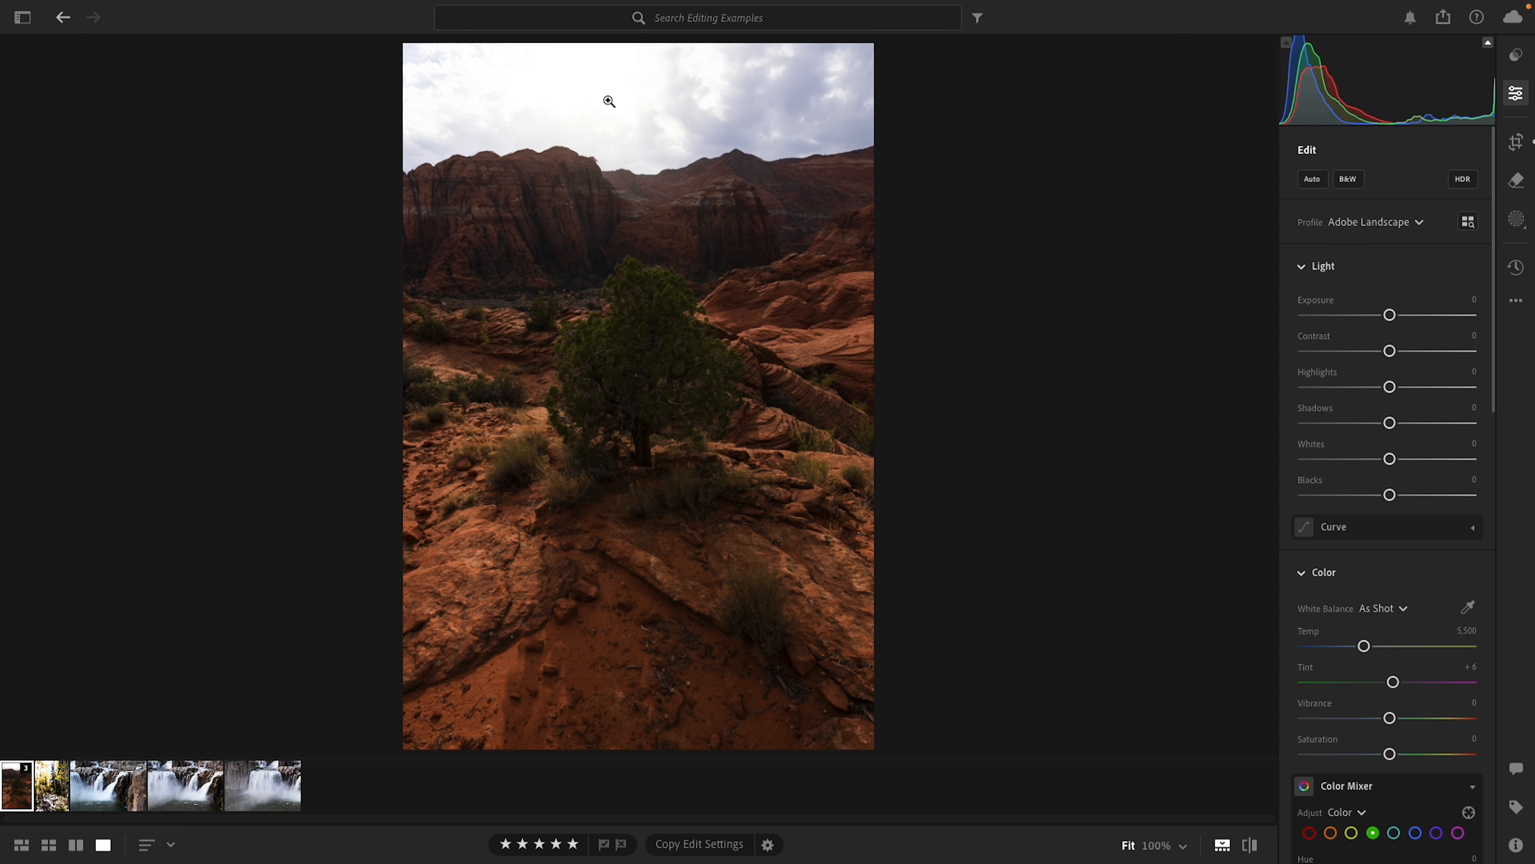
- Try Highlights at -34, Shadows at +38 and a brighter Exposure, resetting each of them to 0
mouse_move(1389, 314)
left_mouse_down()
mouse_move(1311, 315)
mouse_move(1390, 316)
left_mouse_up()
mouse_move(1389, 387)
left_mouse_down()
mouse_move(1347, 389)
mouse_move(1359, 388)
left_mouse_up()
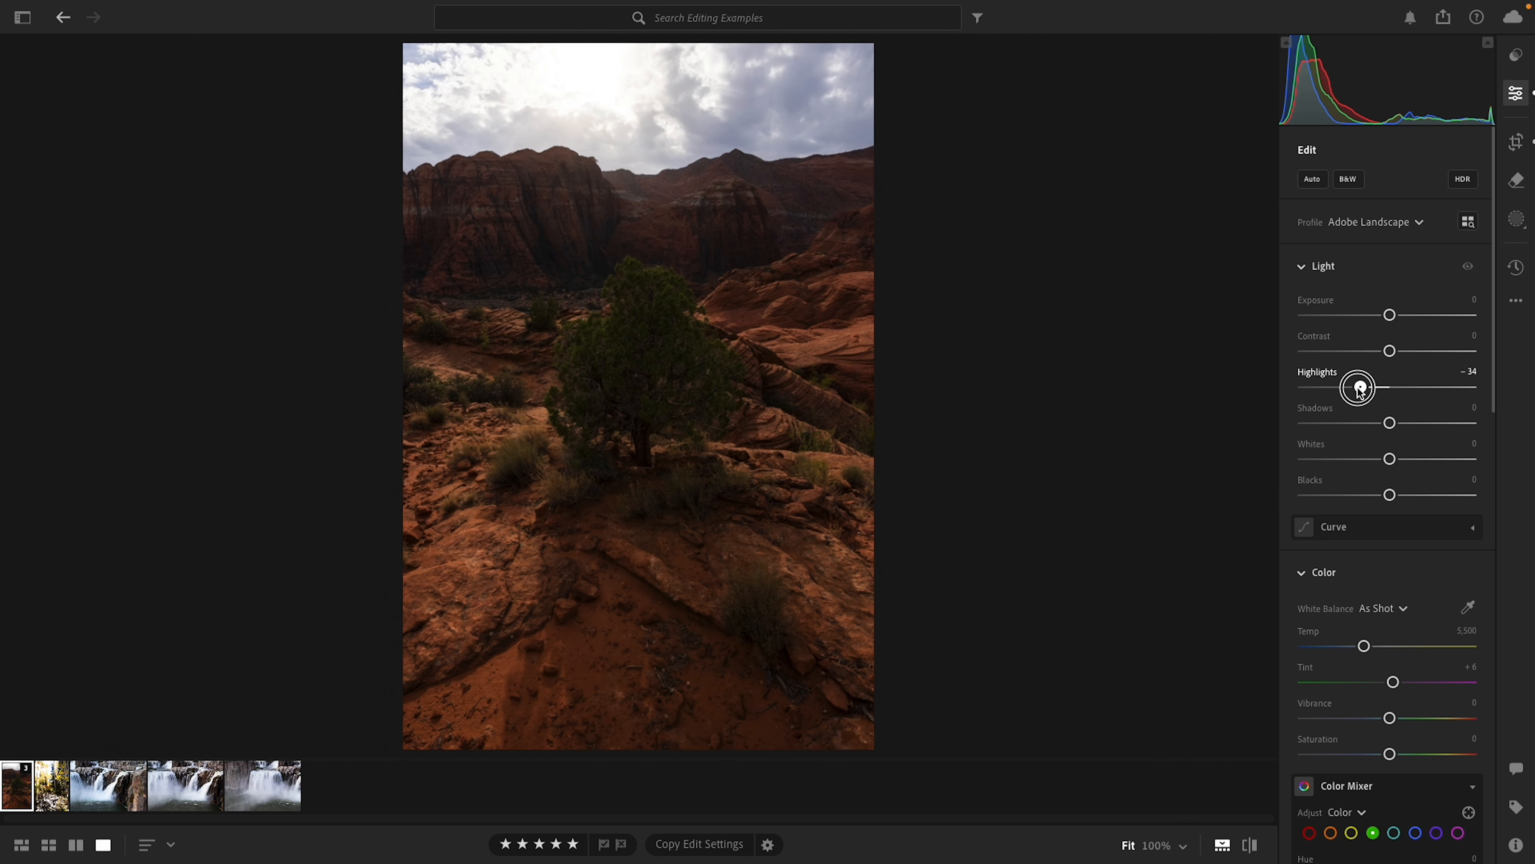
double_click(1359, 388)
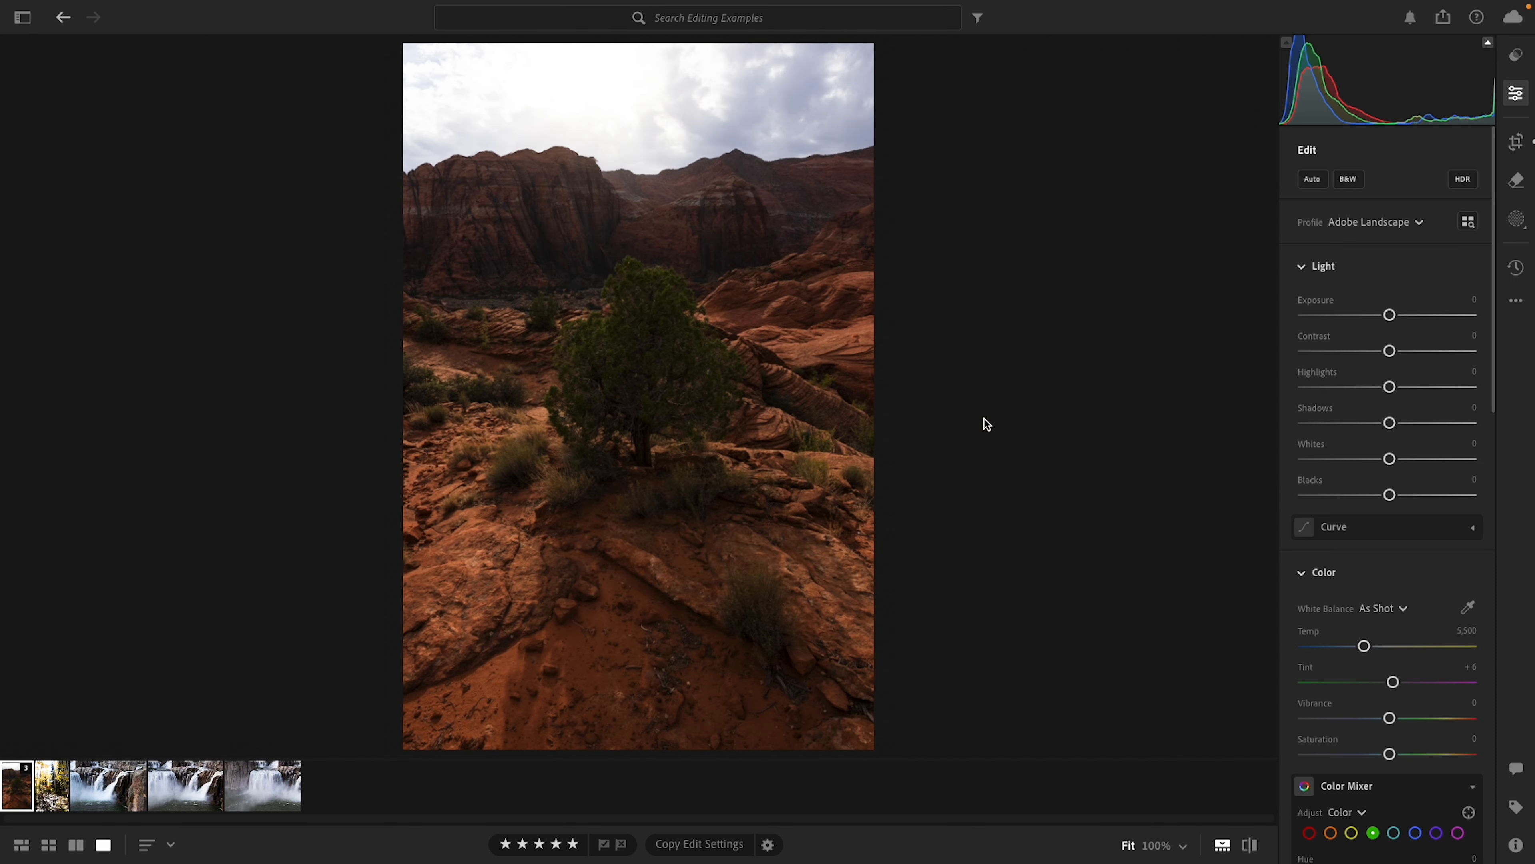
left_click_drag(1390, 423, 1422, 422)
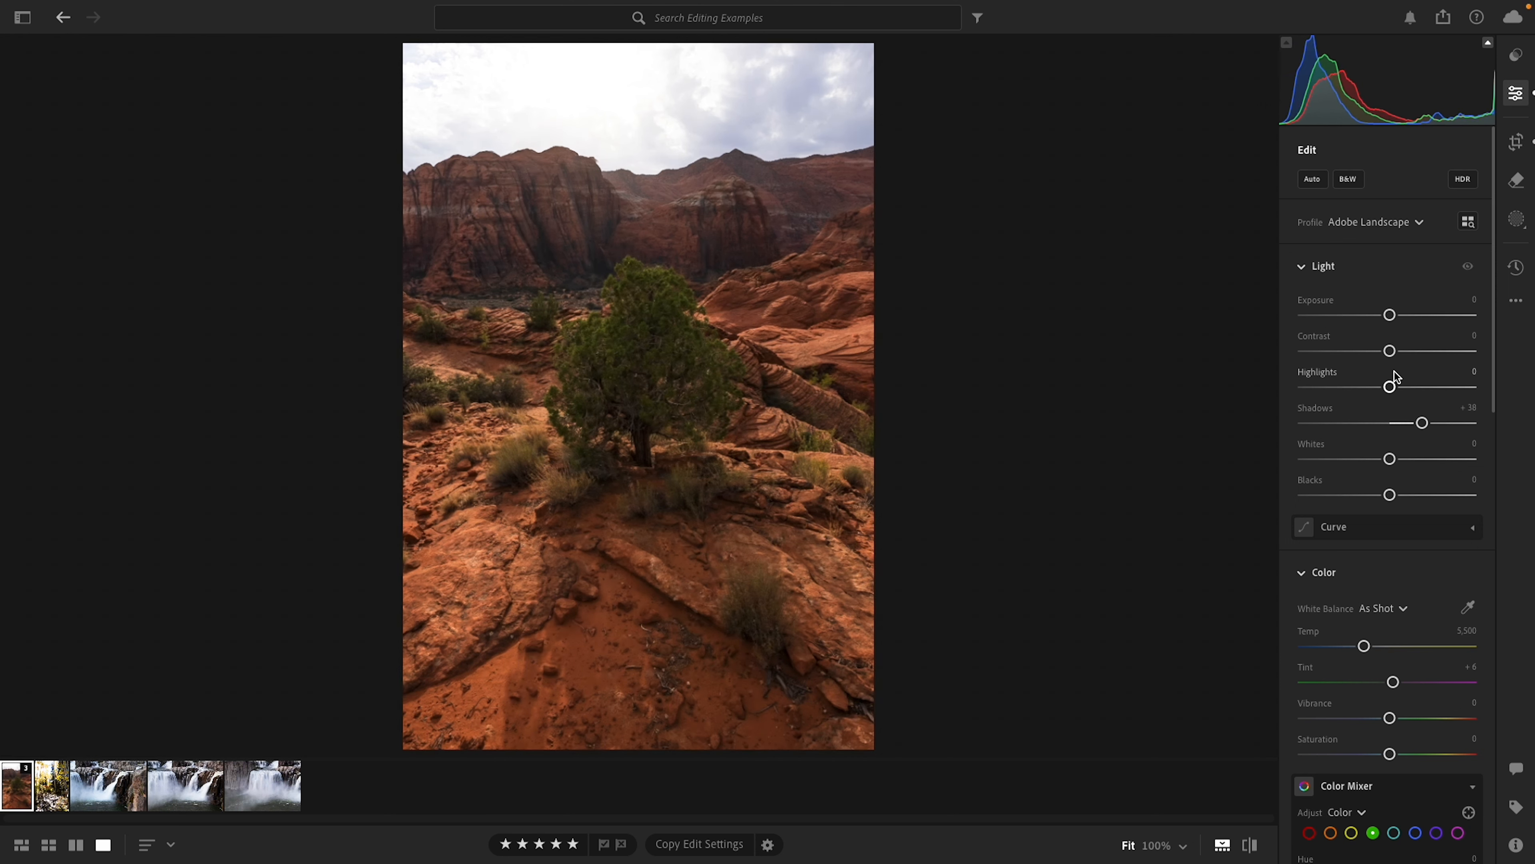
left_click_drag(1390, 316, 1399, 316)
double_click(1399, 315)
double_click(1423, 424)
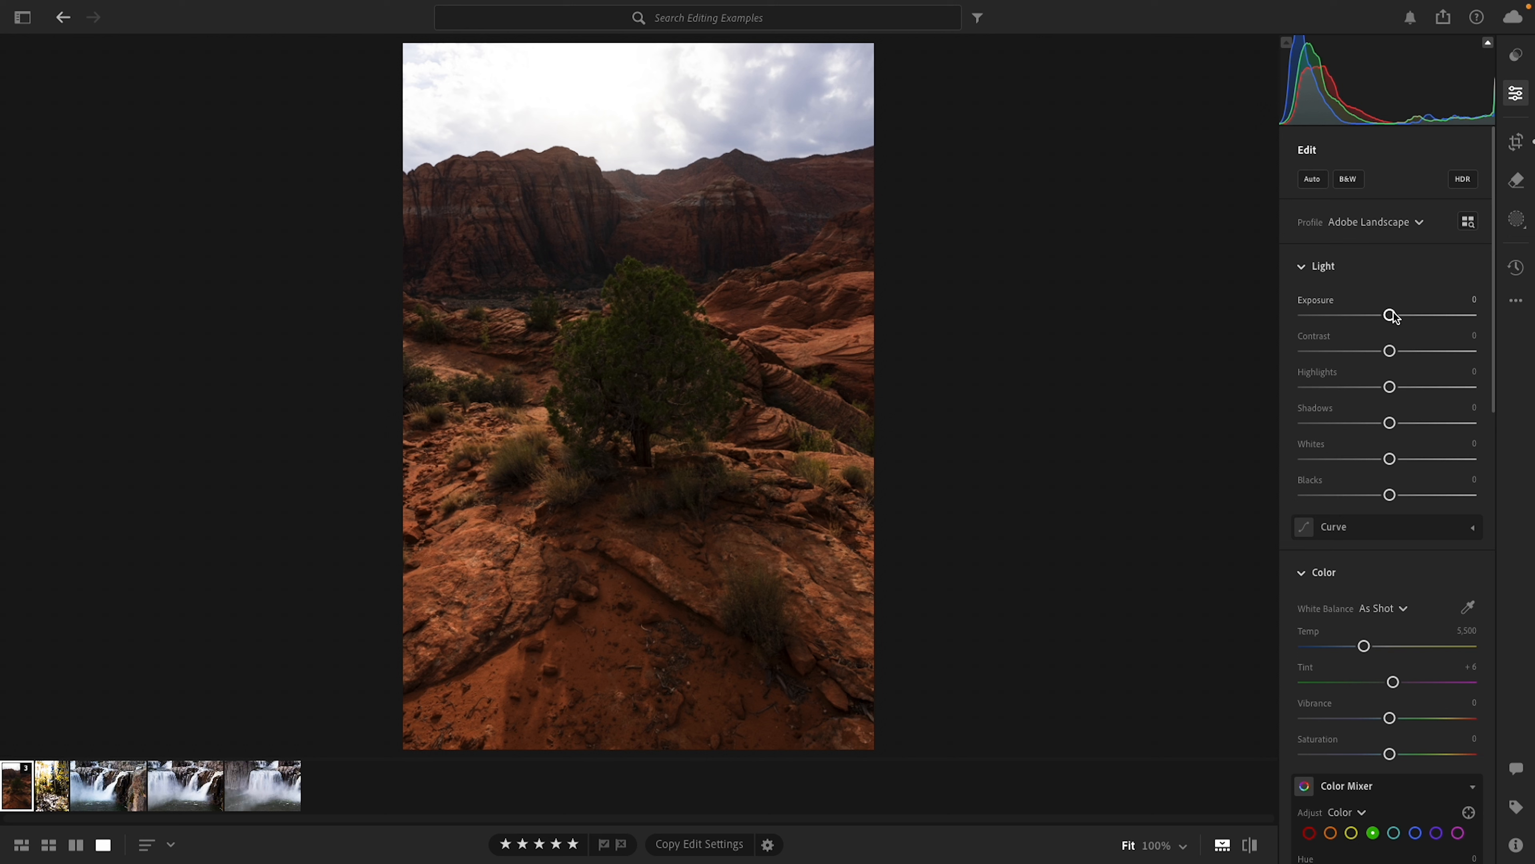
- Set the light values to Exposure +0.50, Contrast +2, Highlights -6 and Whites +3
left_click_drag(1392, 316, 1396, 315)
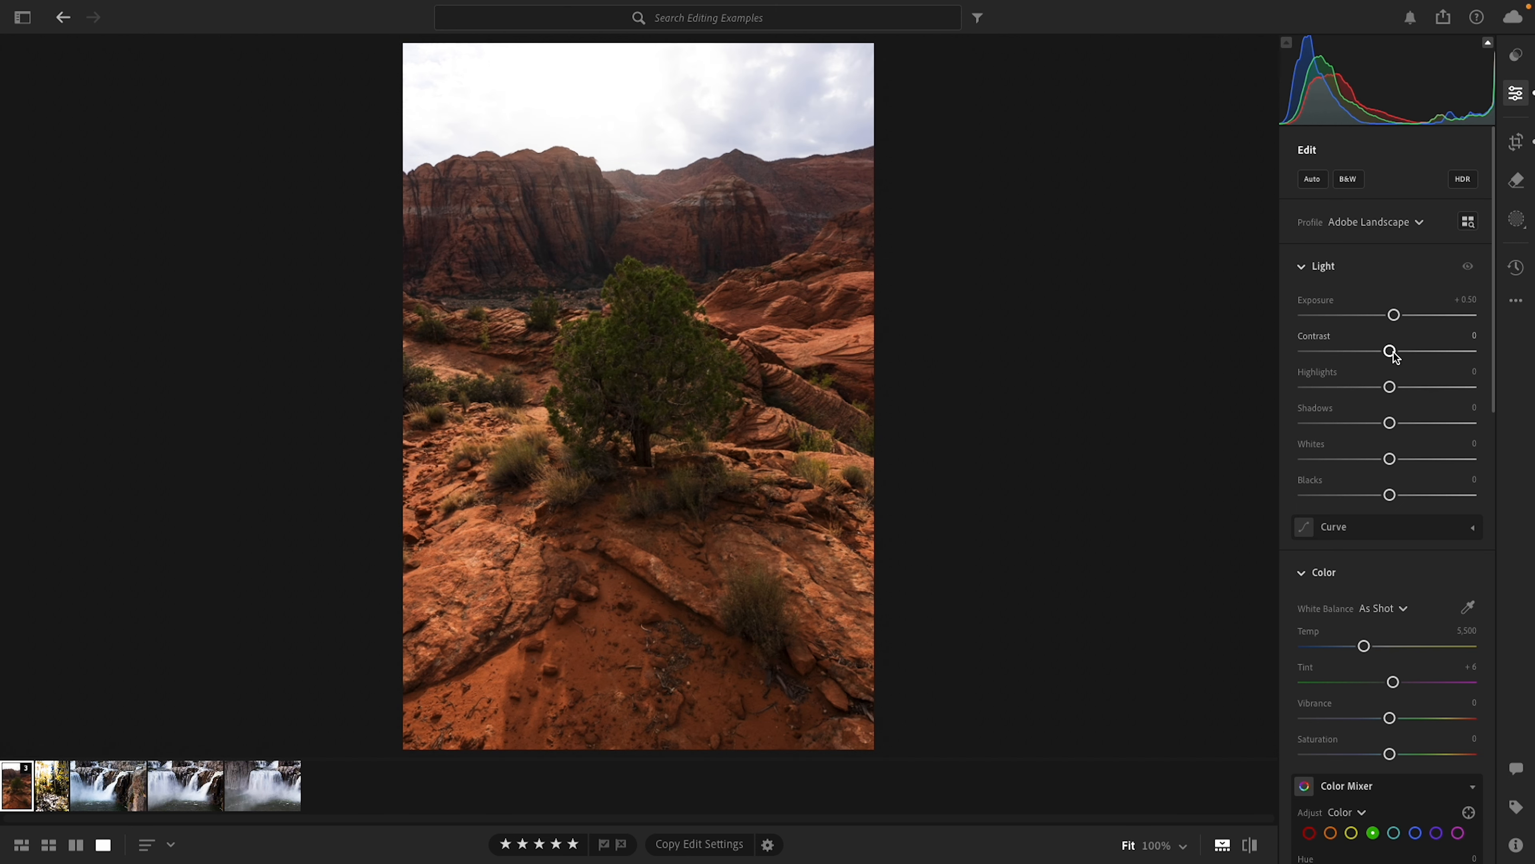
left_click_drag(1393, 353, 1384, 385)
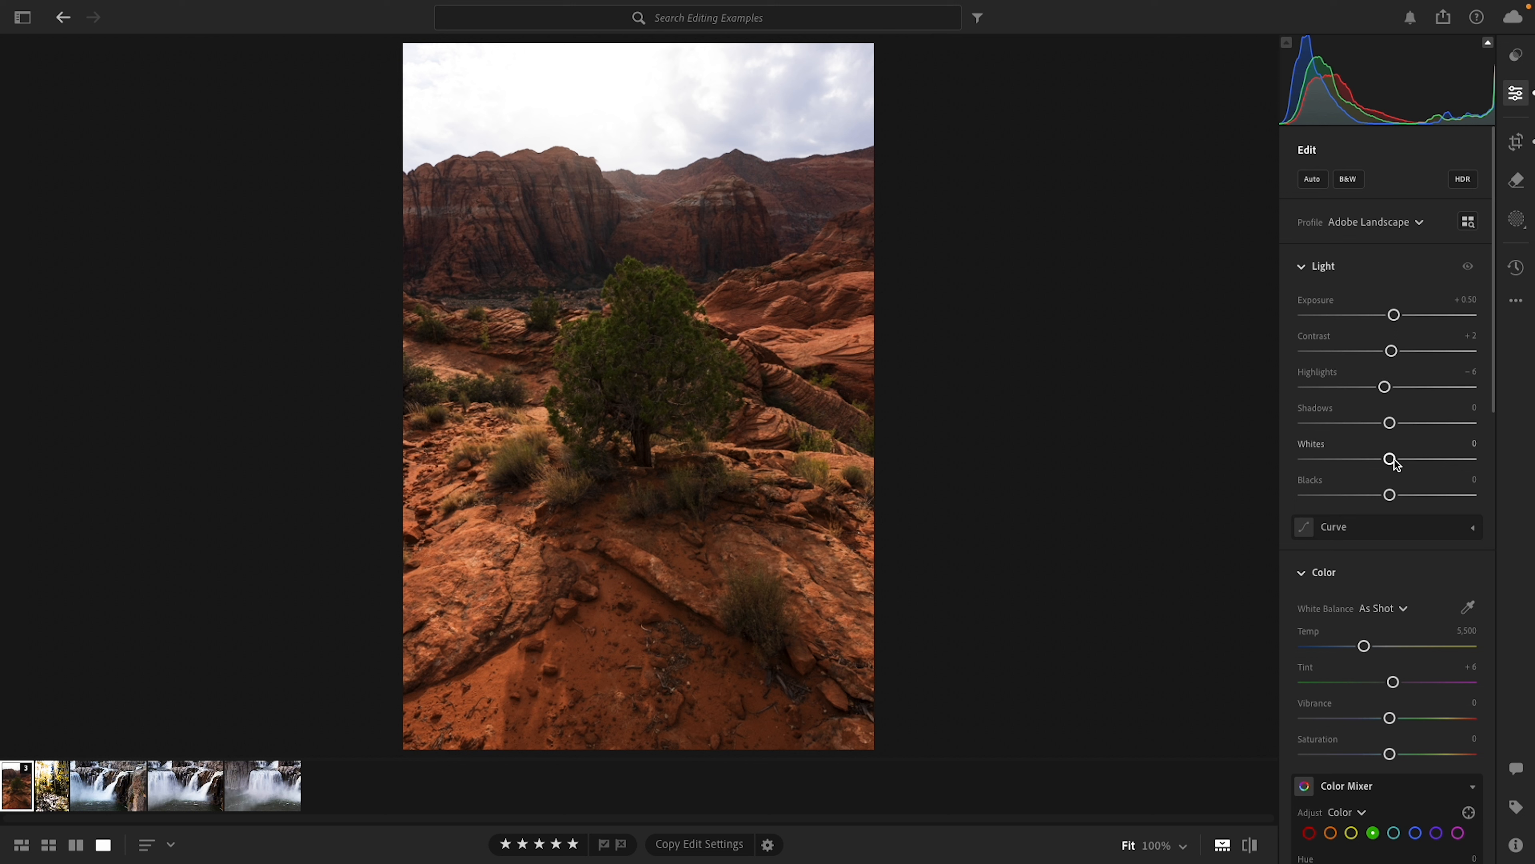
left_click_drag(1390, 462, 1393, 466)
- Try warming the photo with a color temperature of about 7,087 and reset the temperature
scroll(1388, 569, "down", 5)
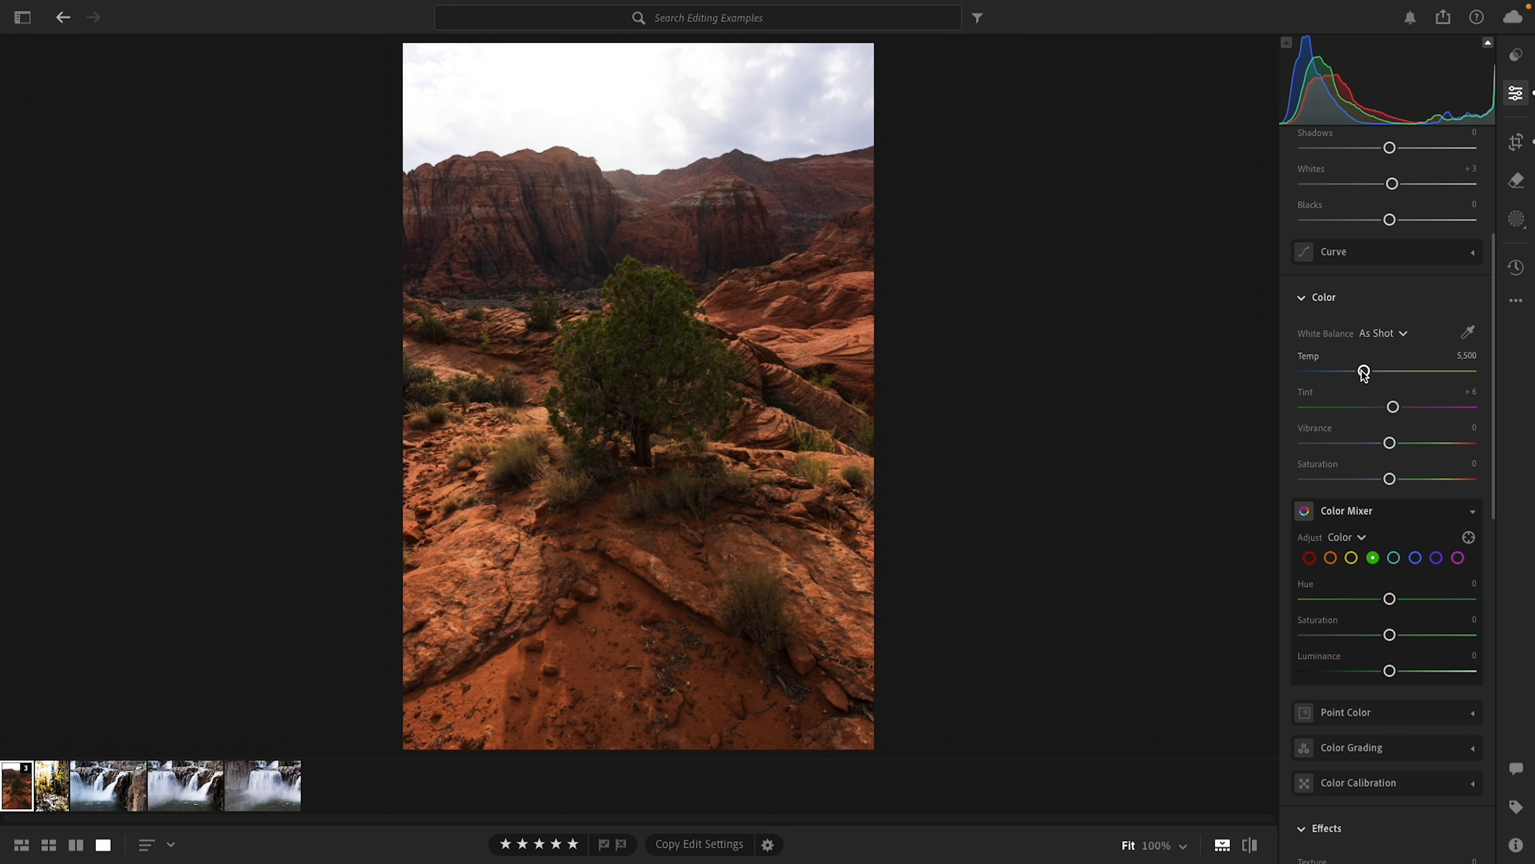
mouse_move(1364, 373)
left_mouse_down()
mouse_move(1345, 374)
mouse_move(1390, 373)
left_mouse_up()
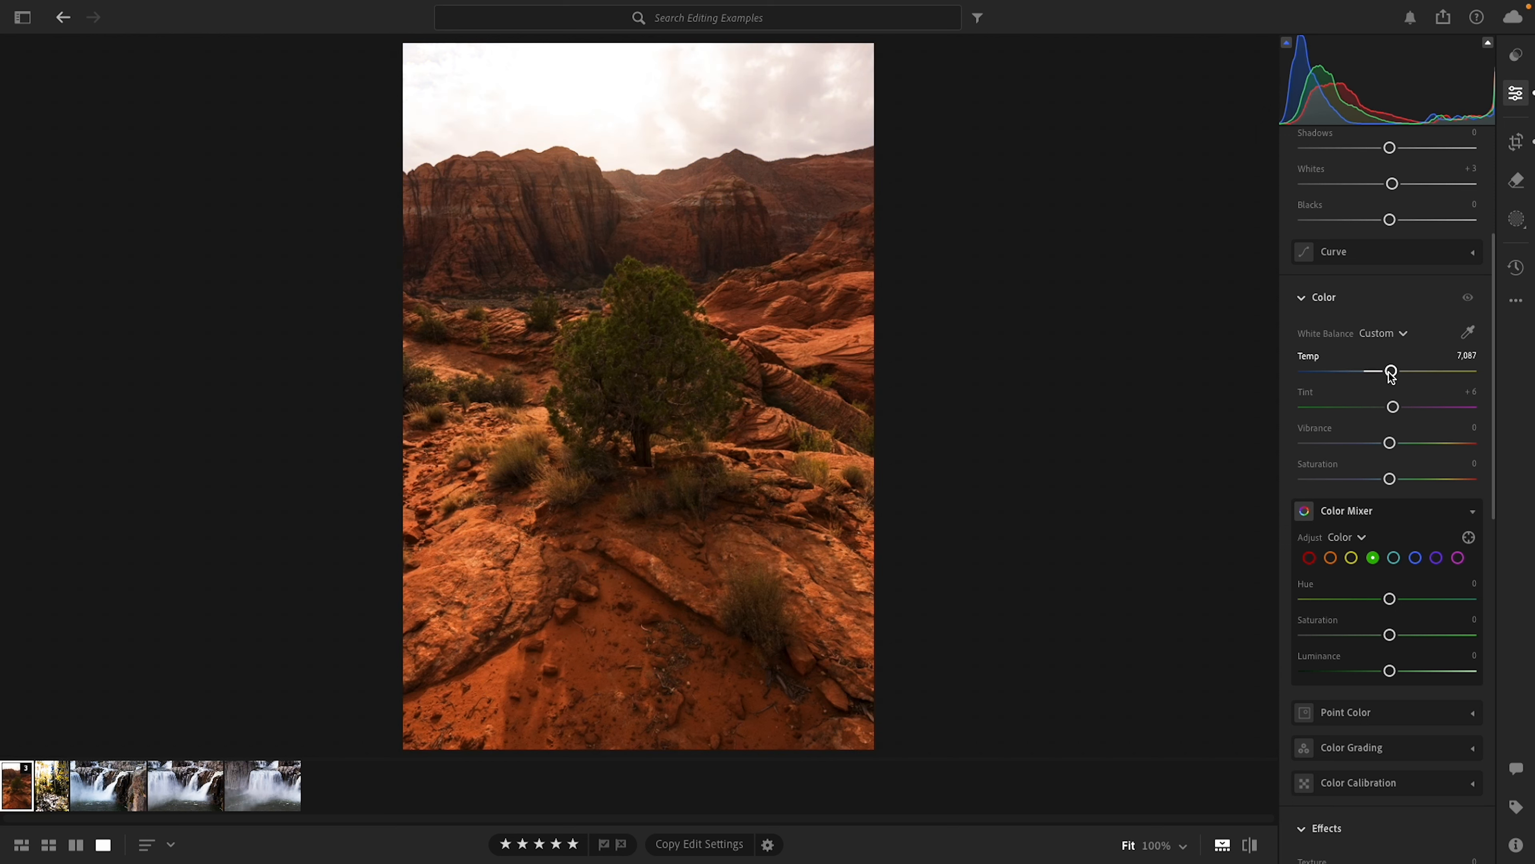
double_click(1390, 372)
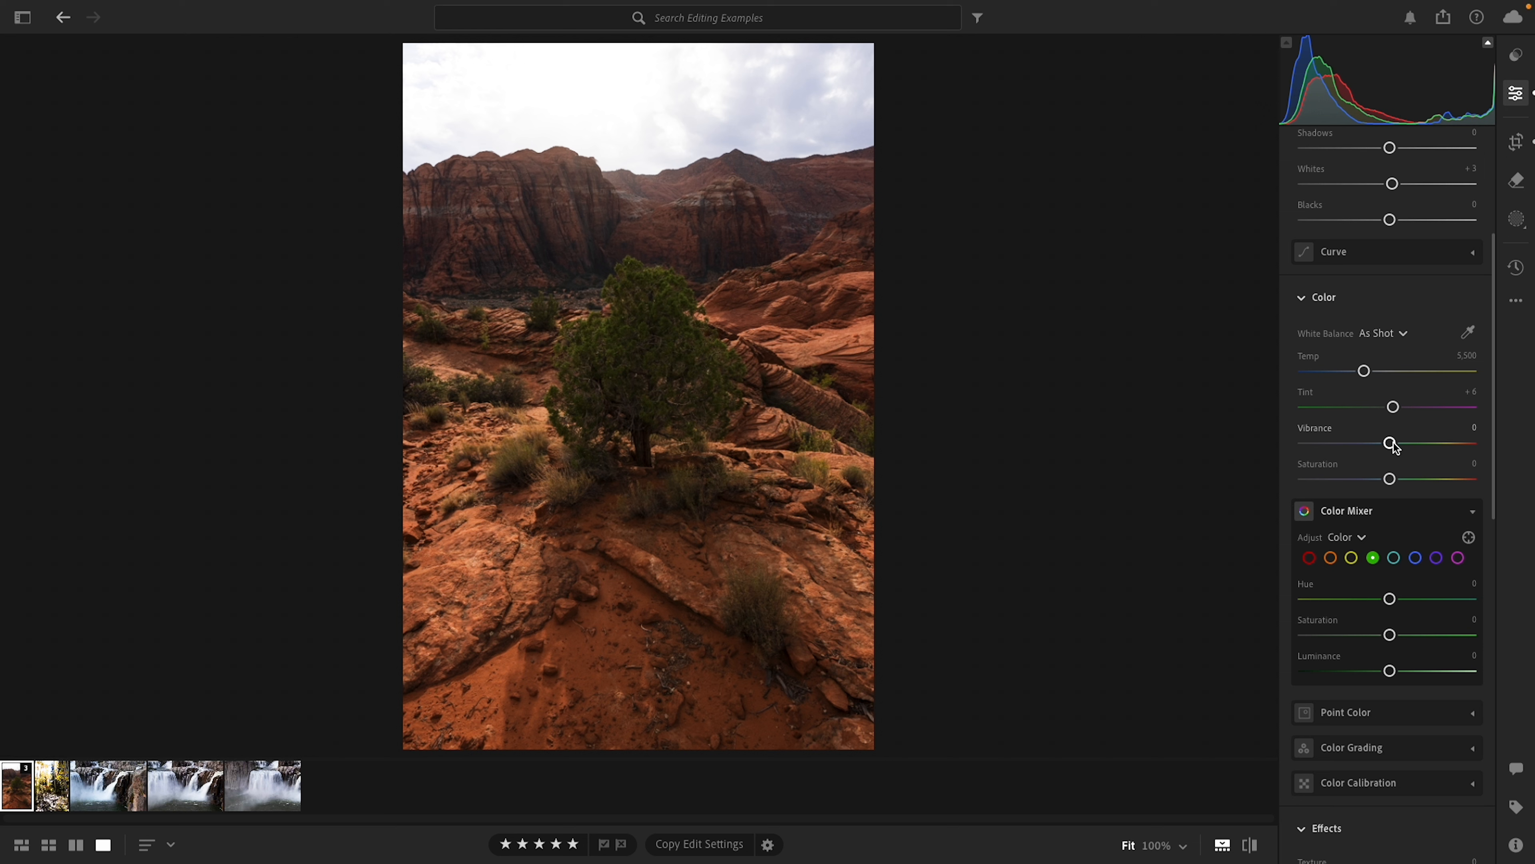
- Try a strong boost of Vibrance and of Saturation, resetting each to 0
left_click_drag(1391, 444, 1435, 443)
double_click(1433, 443)
left_click_drag(1411, 484, 1441, 483)
double_click(1441, 481)
- Set the photo's Vibrance to +12
left_click_drag(1391, 444, 1403, 447)
- Try an S-shaped tone curve with points at about 72.9, 77.6 and 25.1, 23.5, and undo it
scroll(1402, 444, "up", 5)
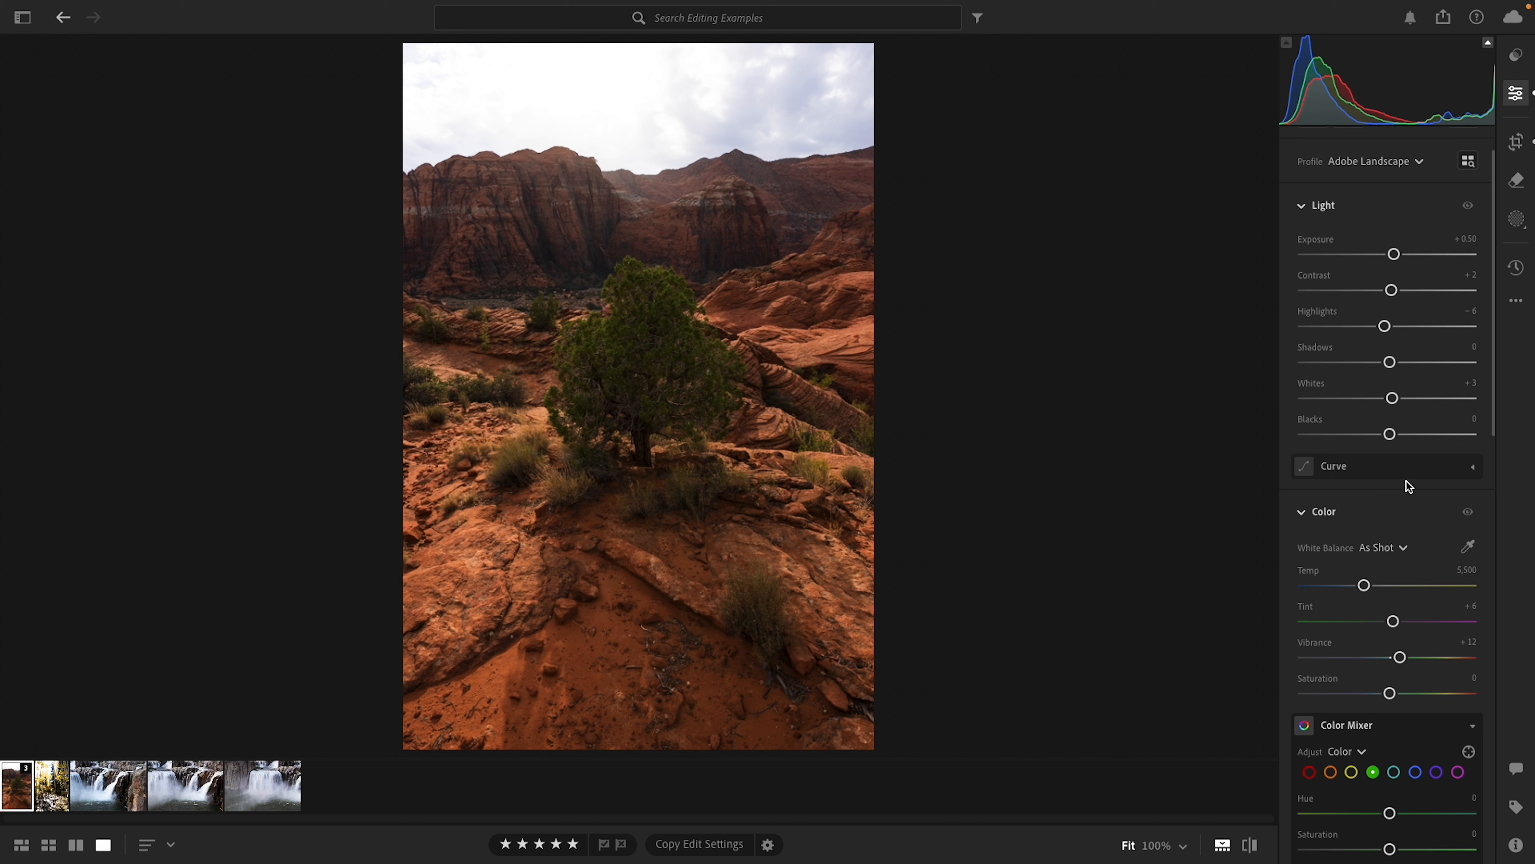
left_click(1472, 471)
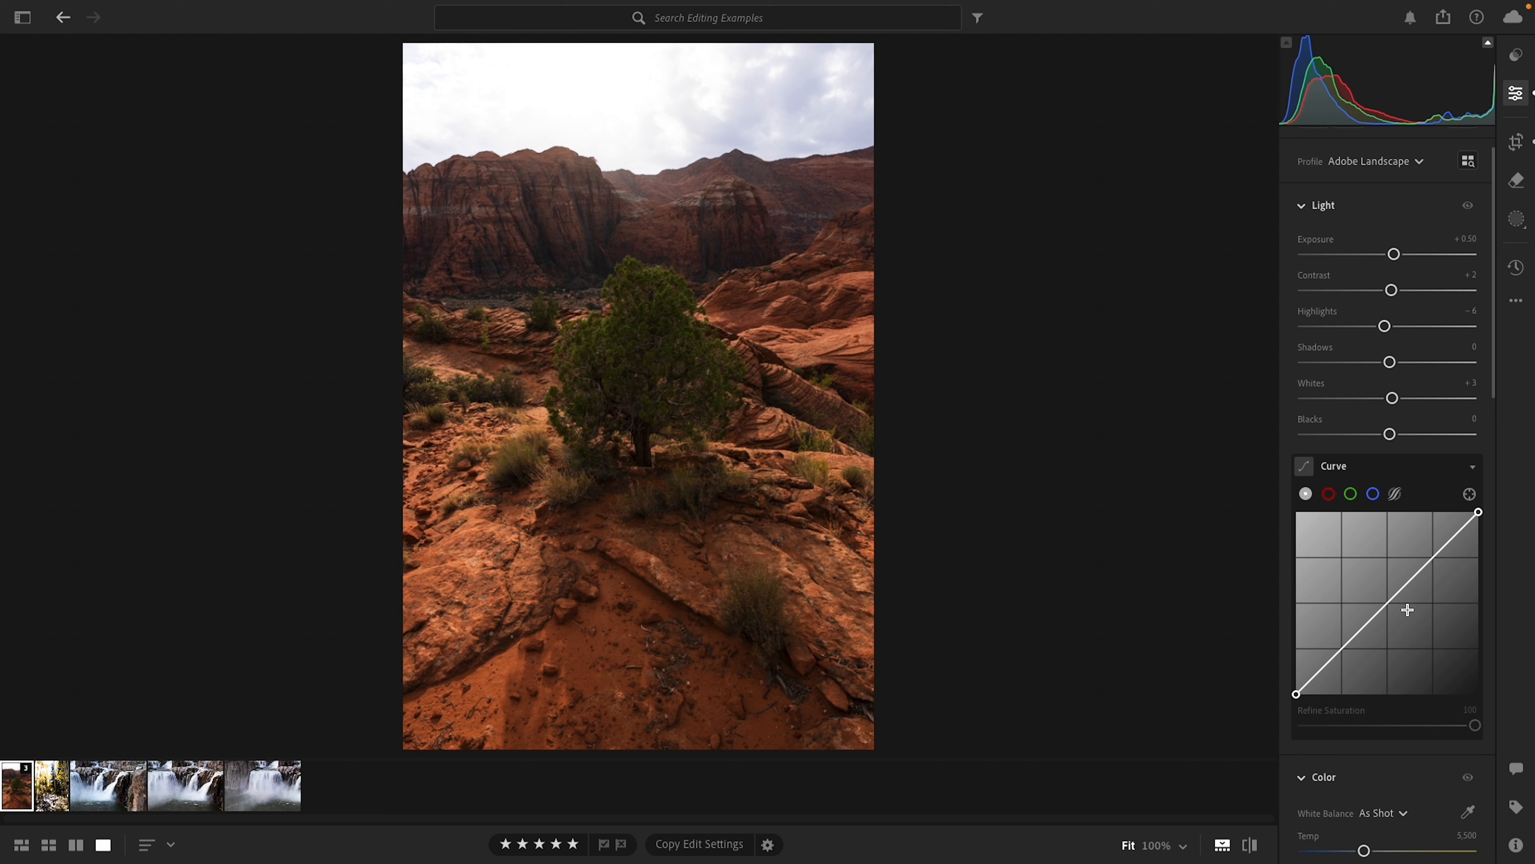
left_click(1432, 558)
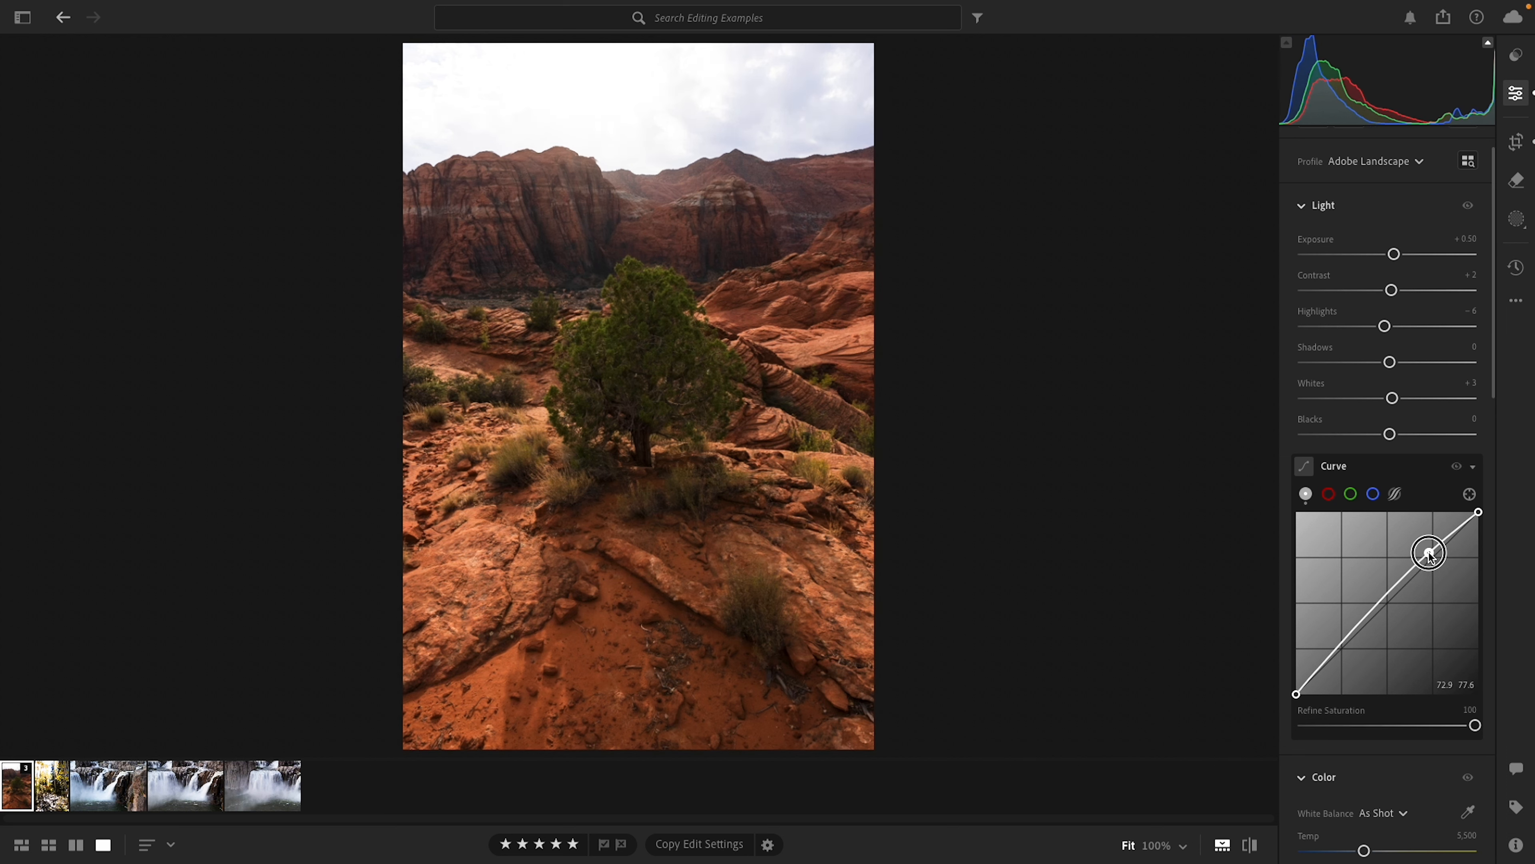
left_click(1342, 650)
left_click_drag(1342, 650, 1341, 652)
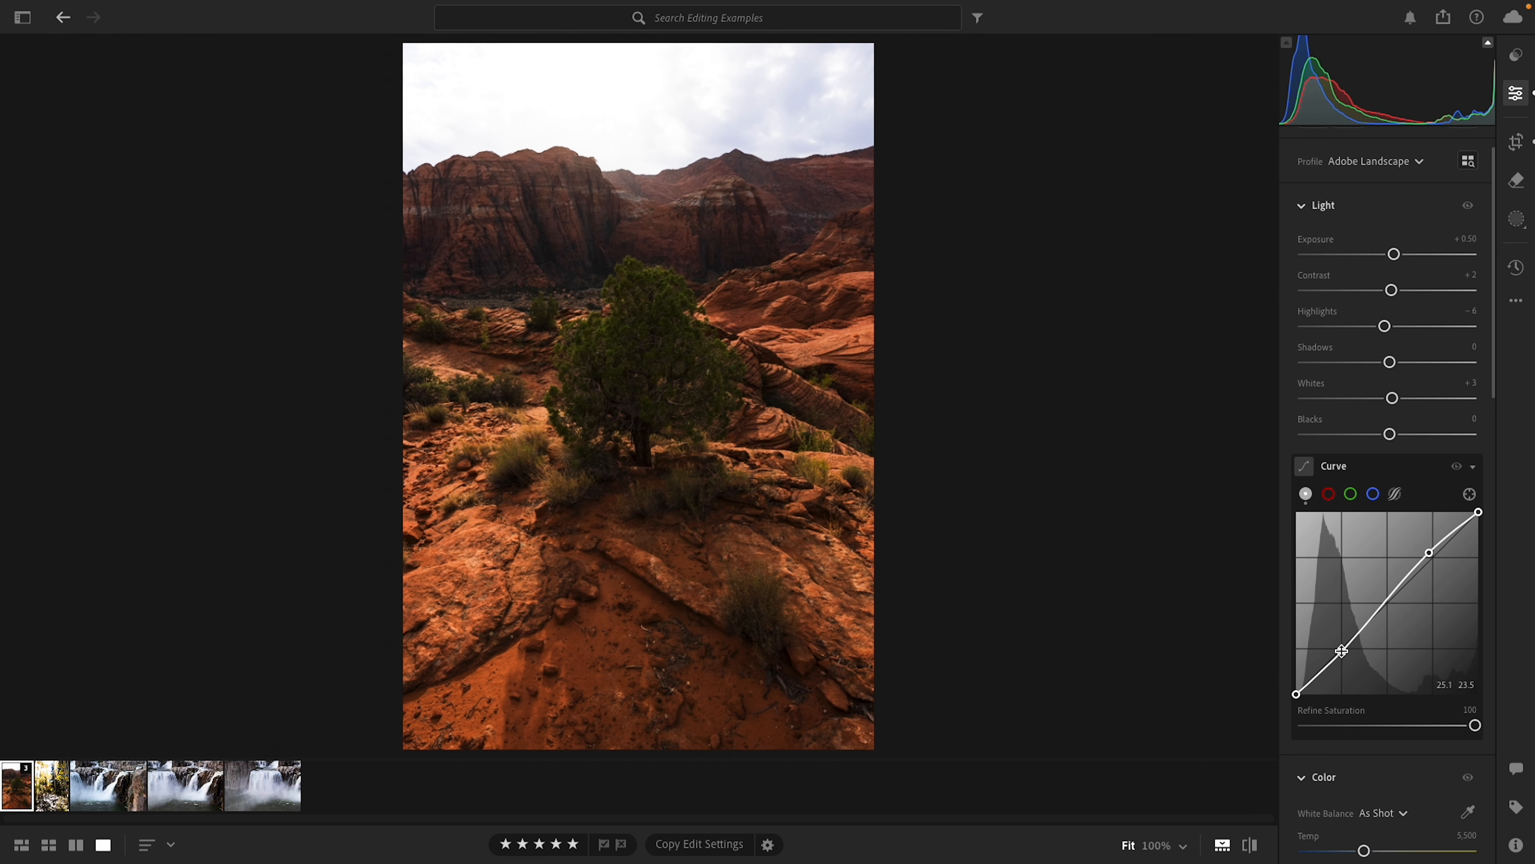
key("super+z")
- Show the Curve presets in the Basics group of your own presets, with the Color group collapsed
left_click(1516, 301)
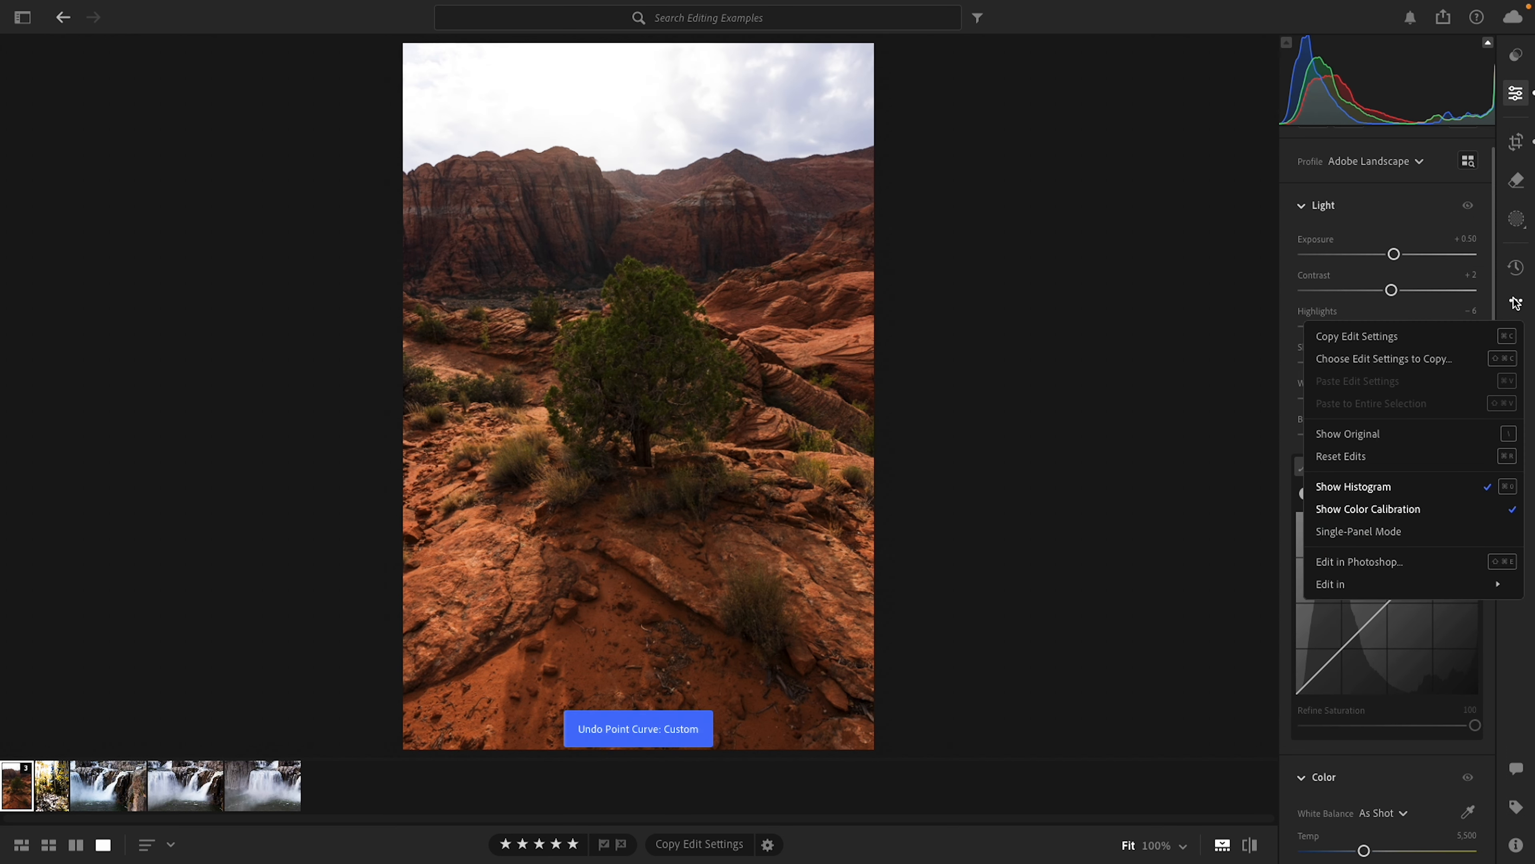
left_click(1514, 299)
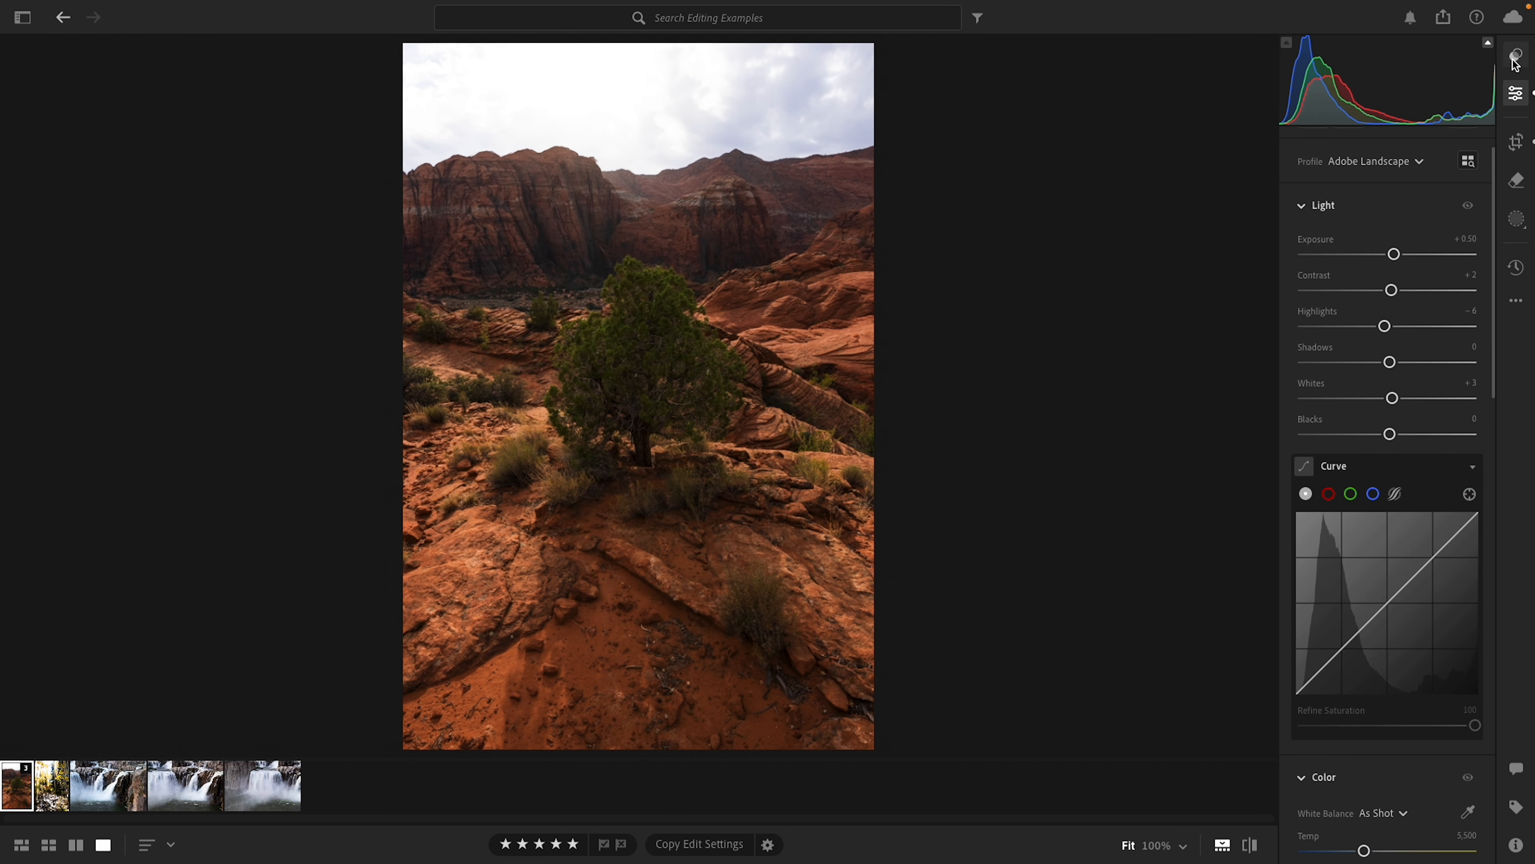
left_click(1512, 58)
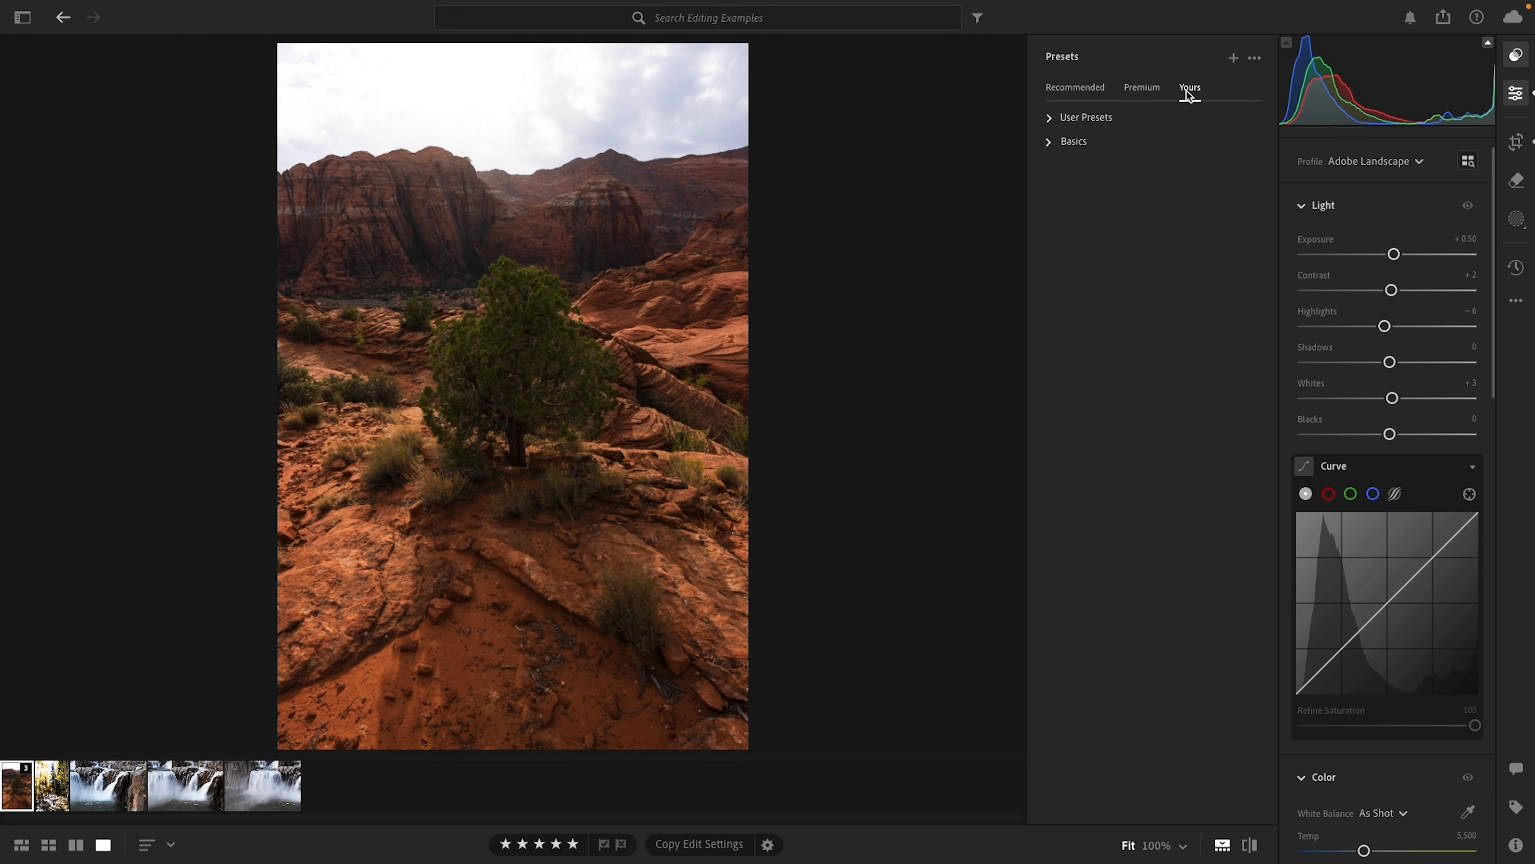
left_click(1050, 143)
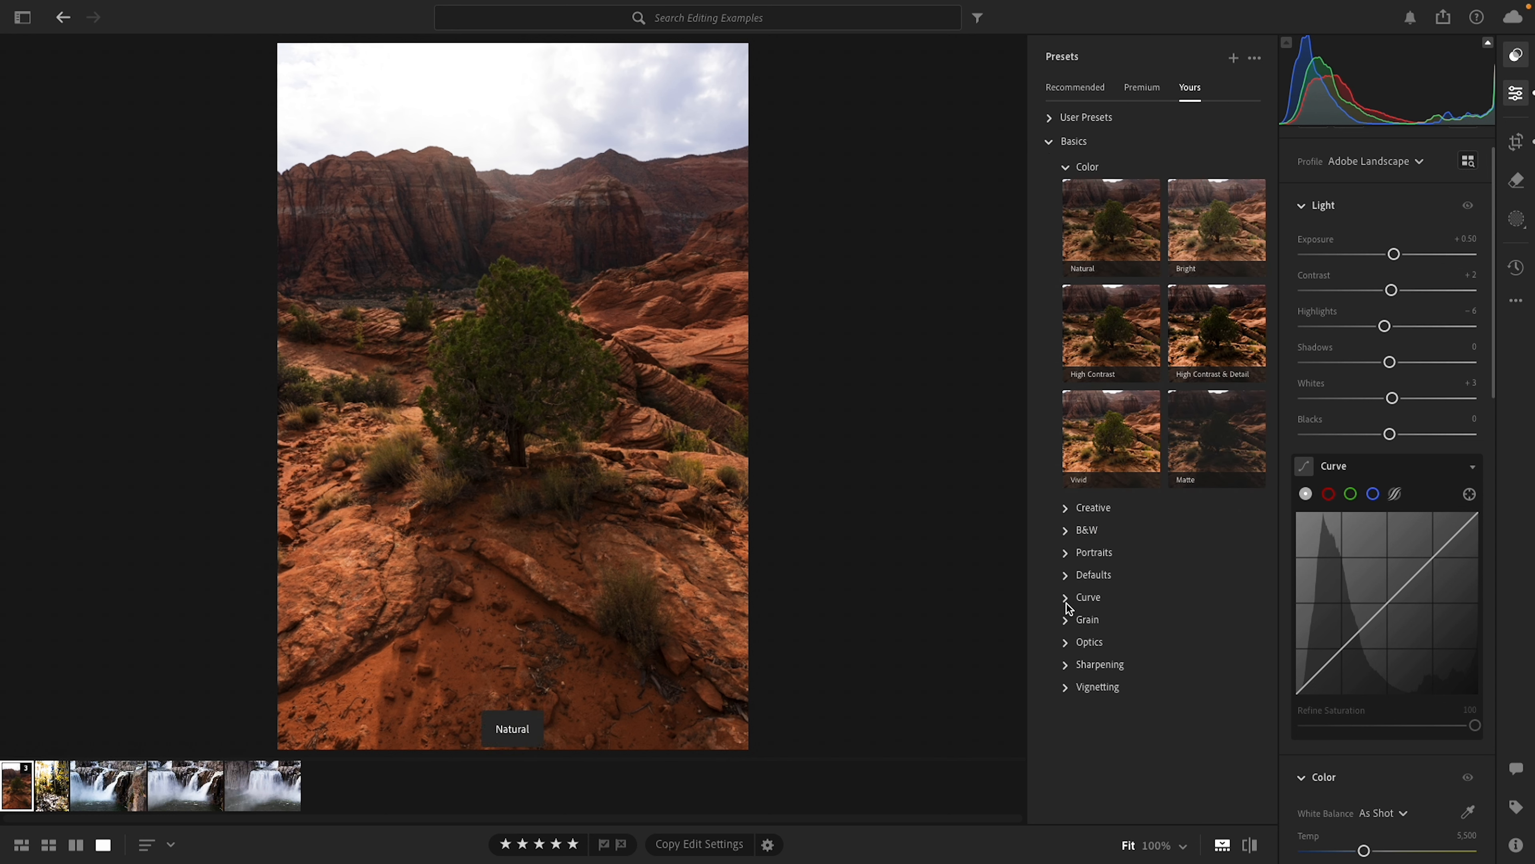
left_click(1066, 603)
left_click(1067, 169)
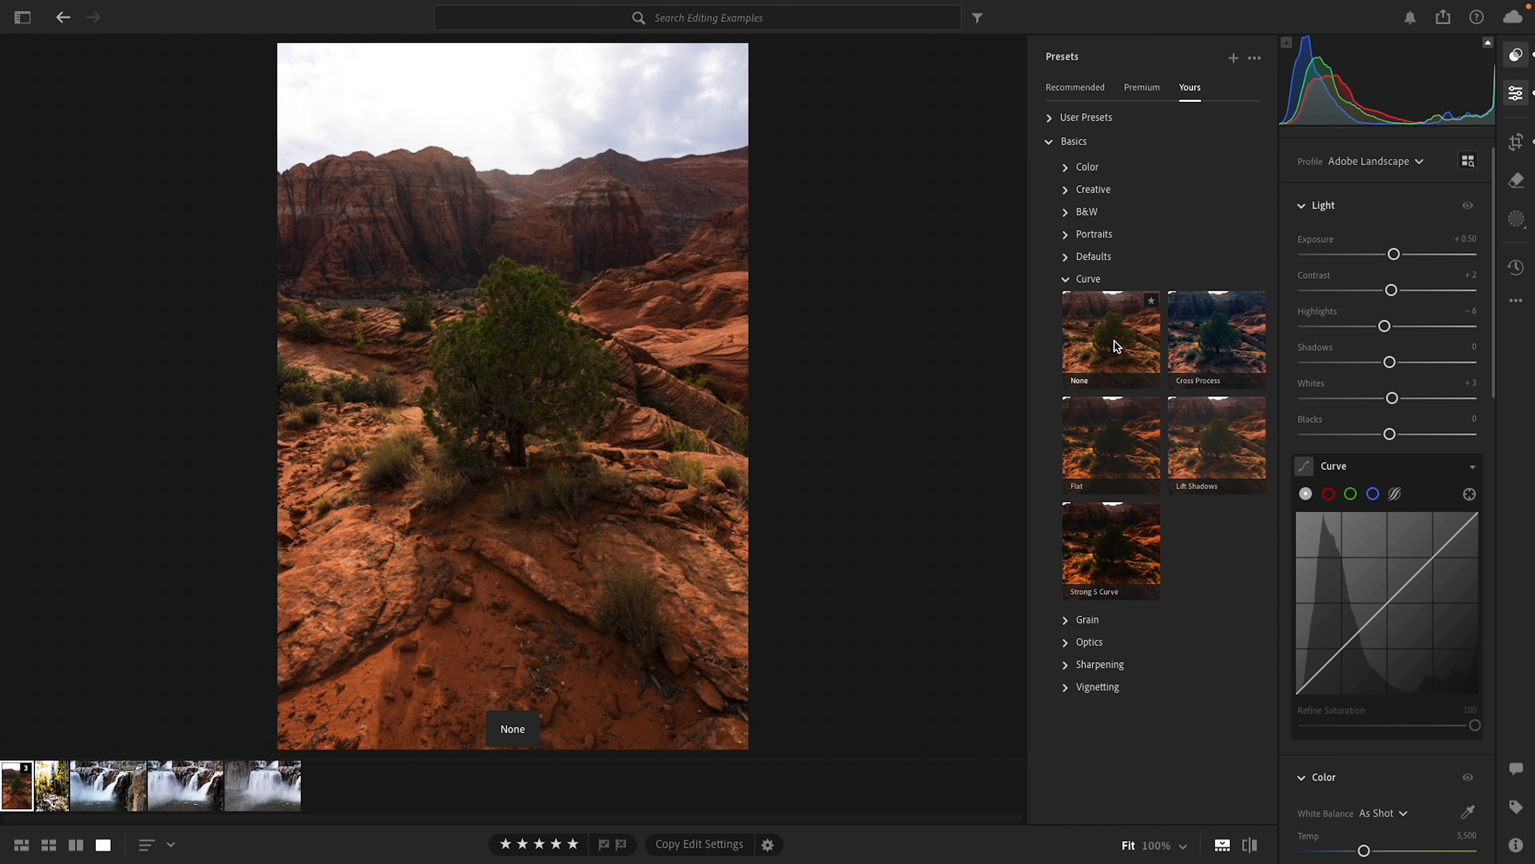
- Try the Cross Process, Flat, Lift Shadows and Strong S Curve presets on the photo
left_click(1208, 360)
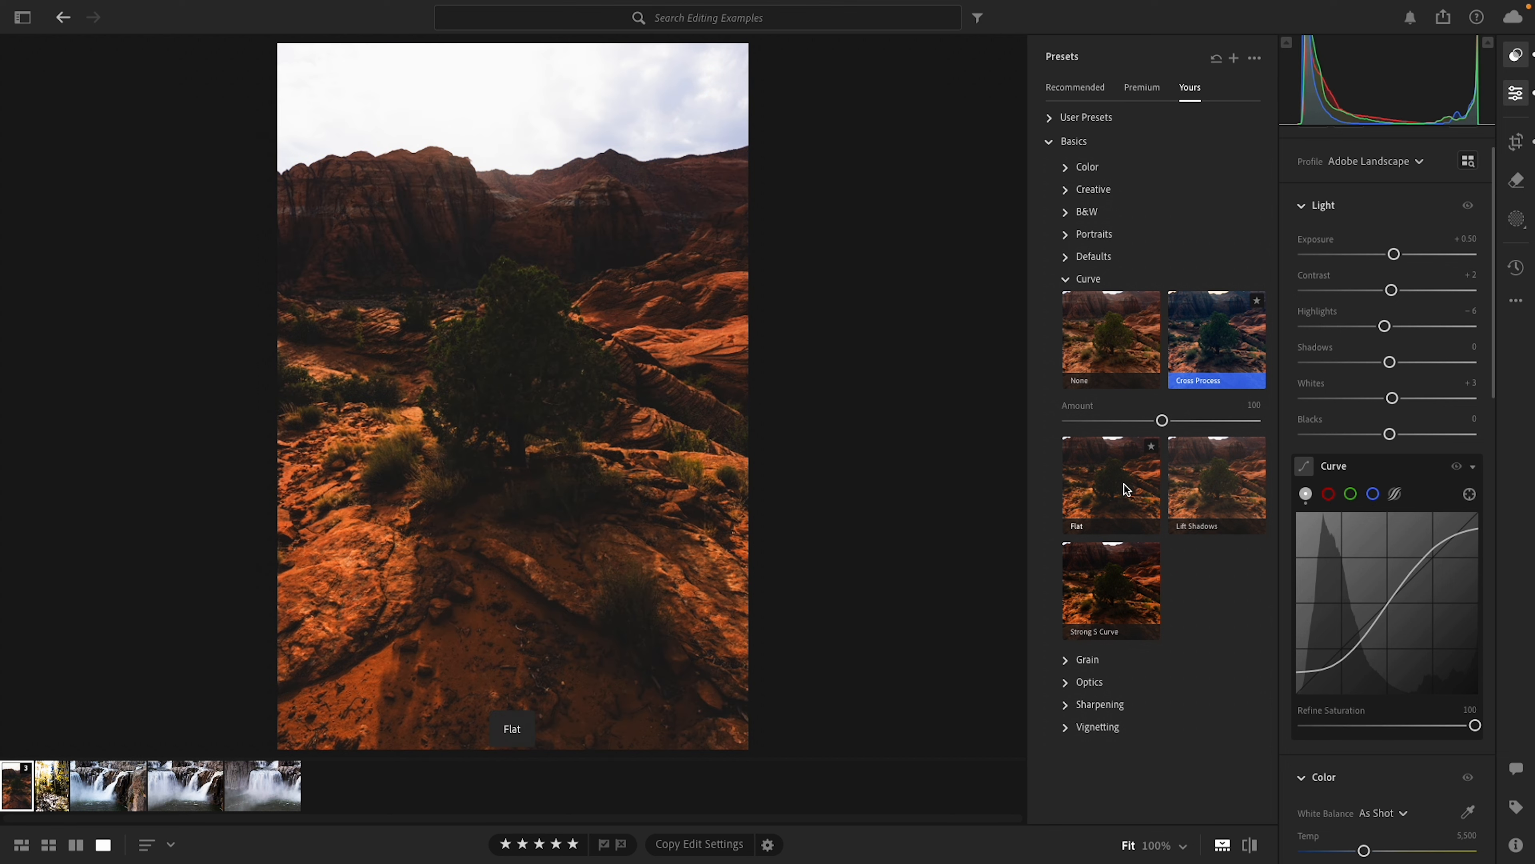
left_click(1134, 507)
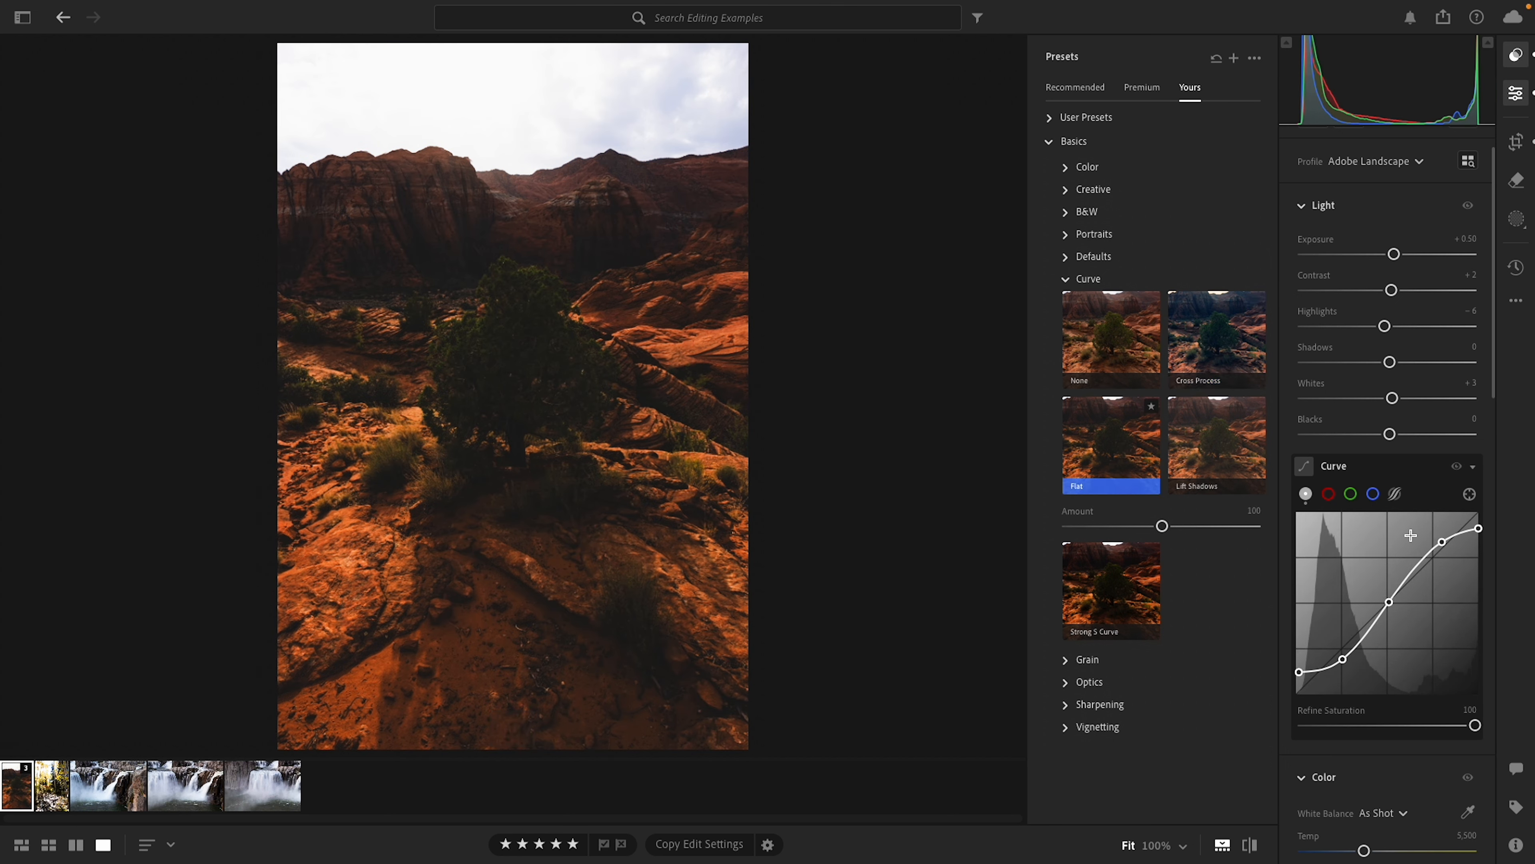
left_click(1208, 444)
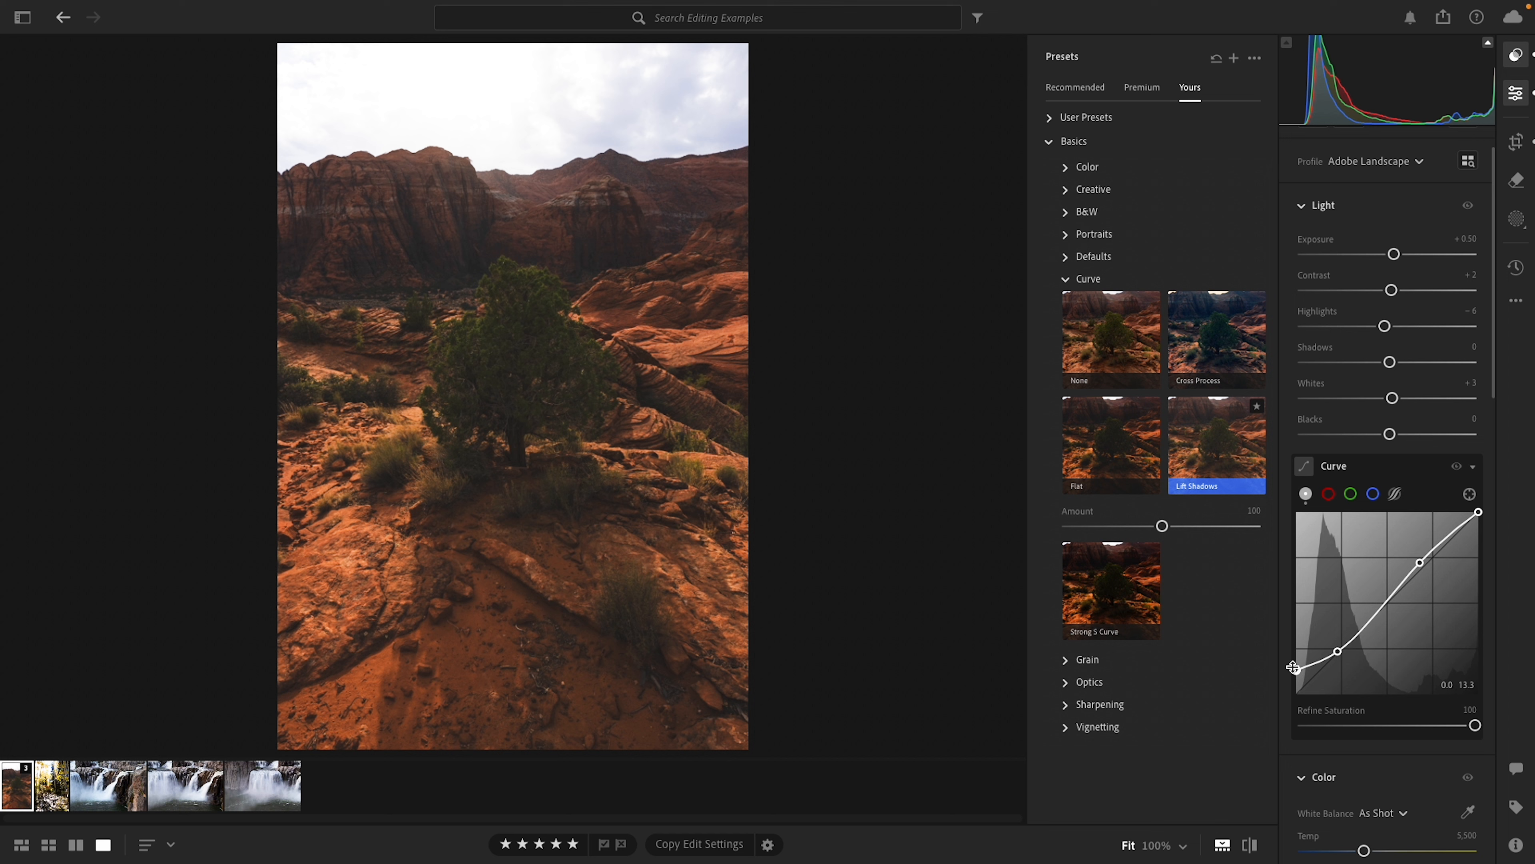
left_click(1104, 588)
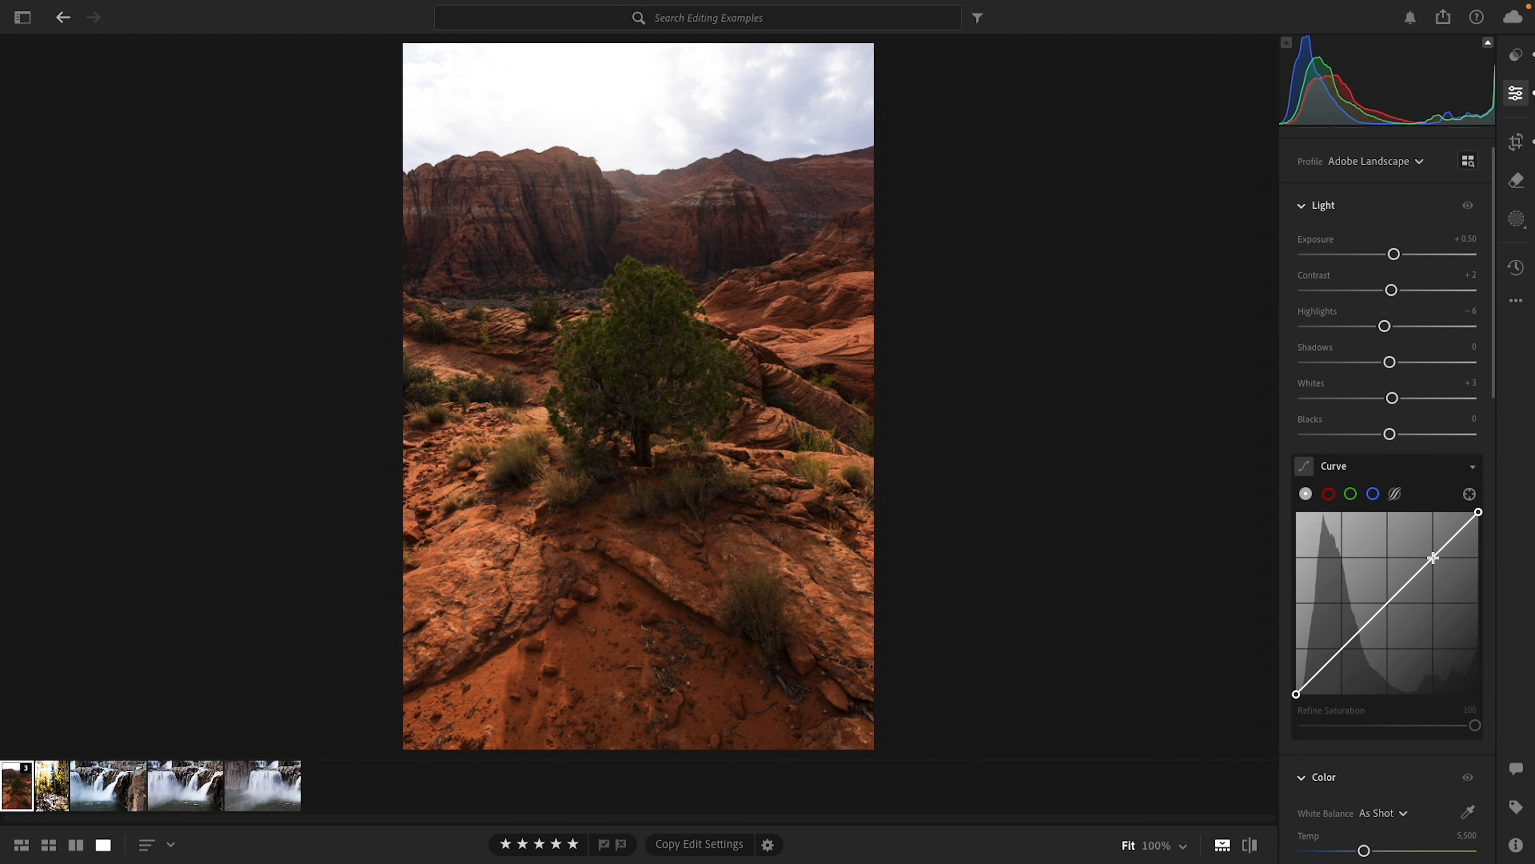
- Shape a gentle contrast tone curve with an upper point near 74.9, 74.9 and a lower point at 25.5, 23.1
left_click(1433, 556)
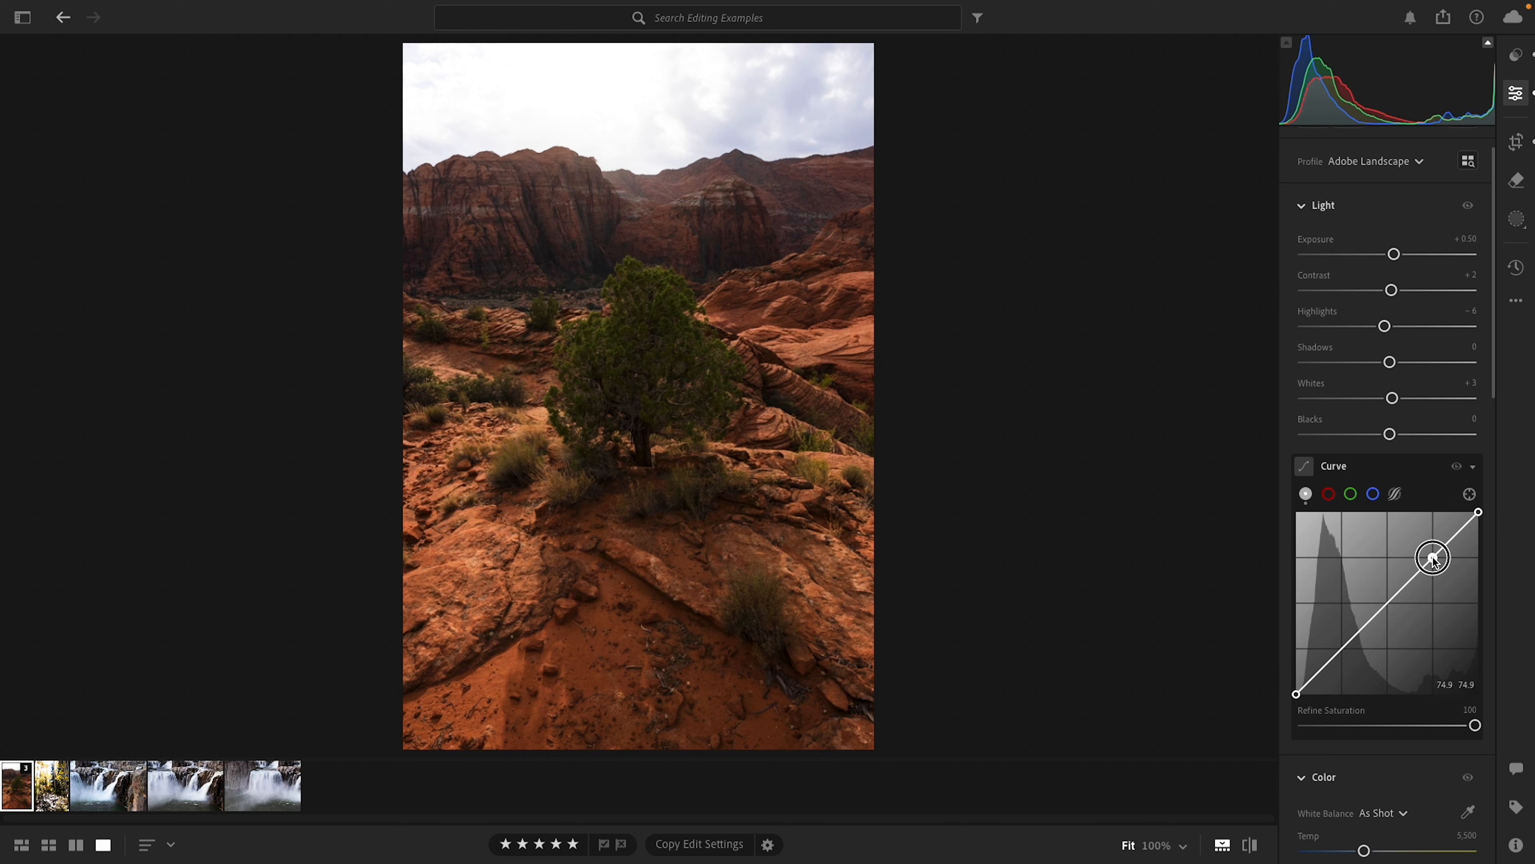
left_click_drag(1343, 647, 1342, 653)
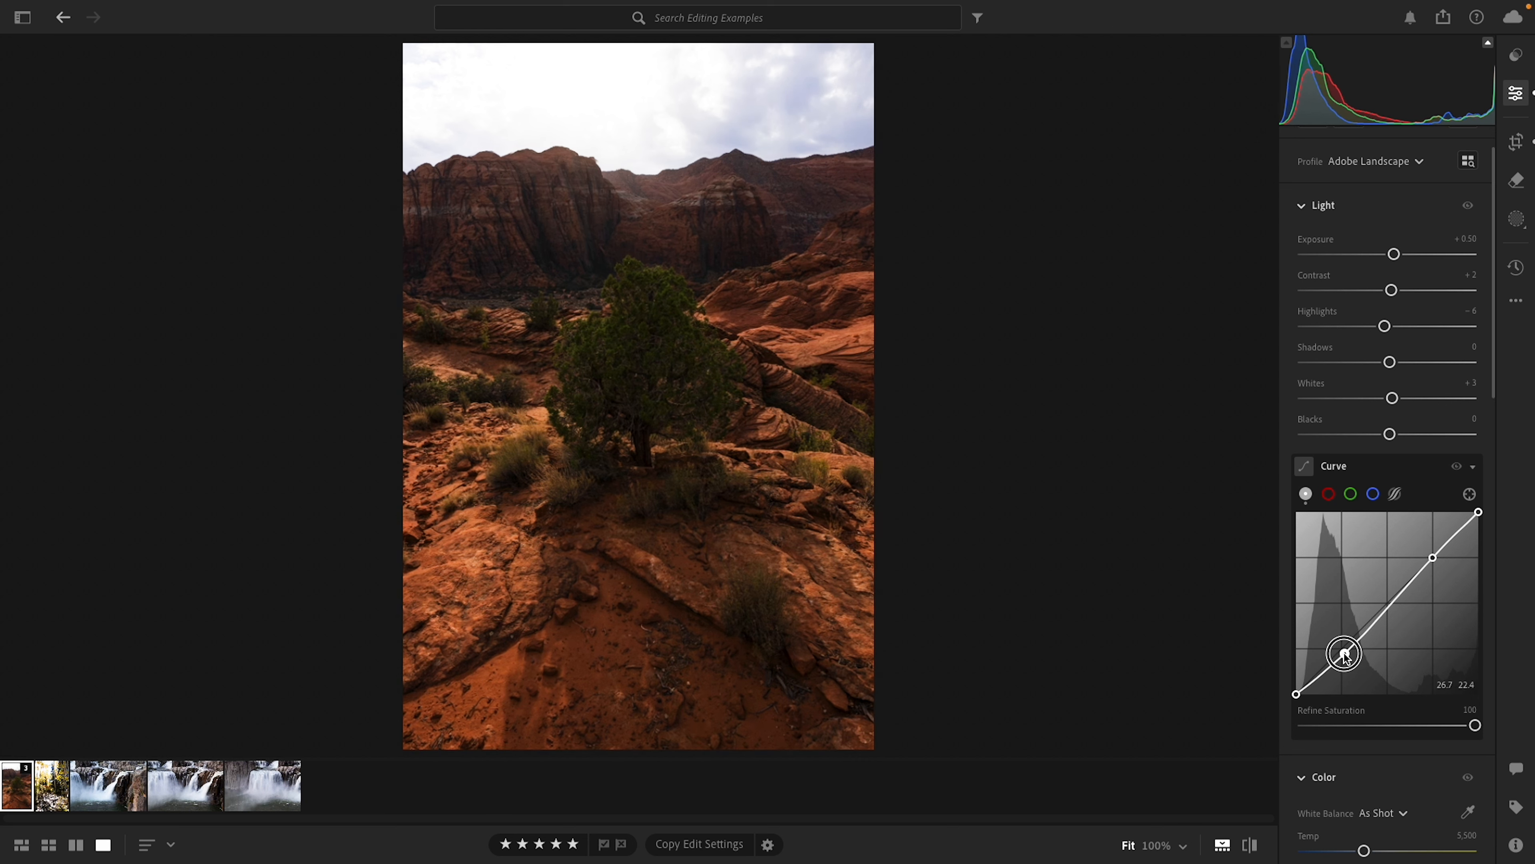
left_click_drag(1434, 557, 1432, 558)
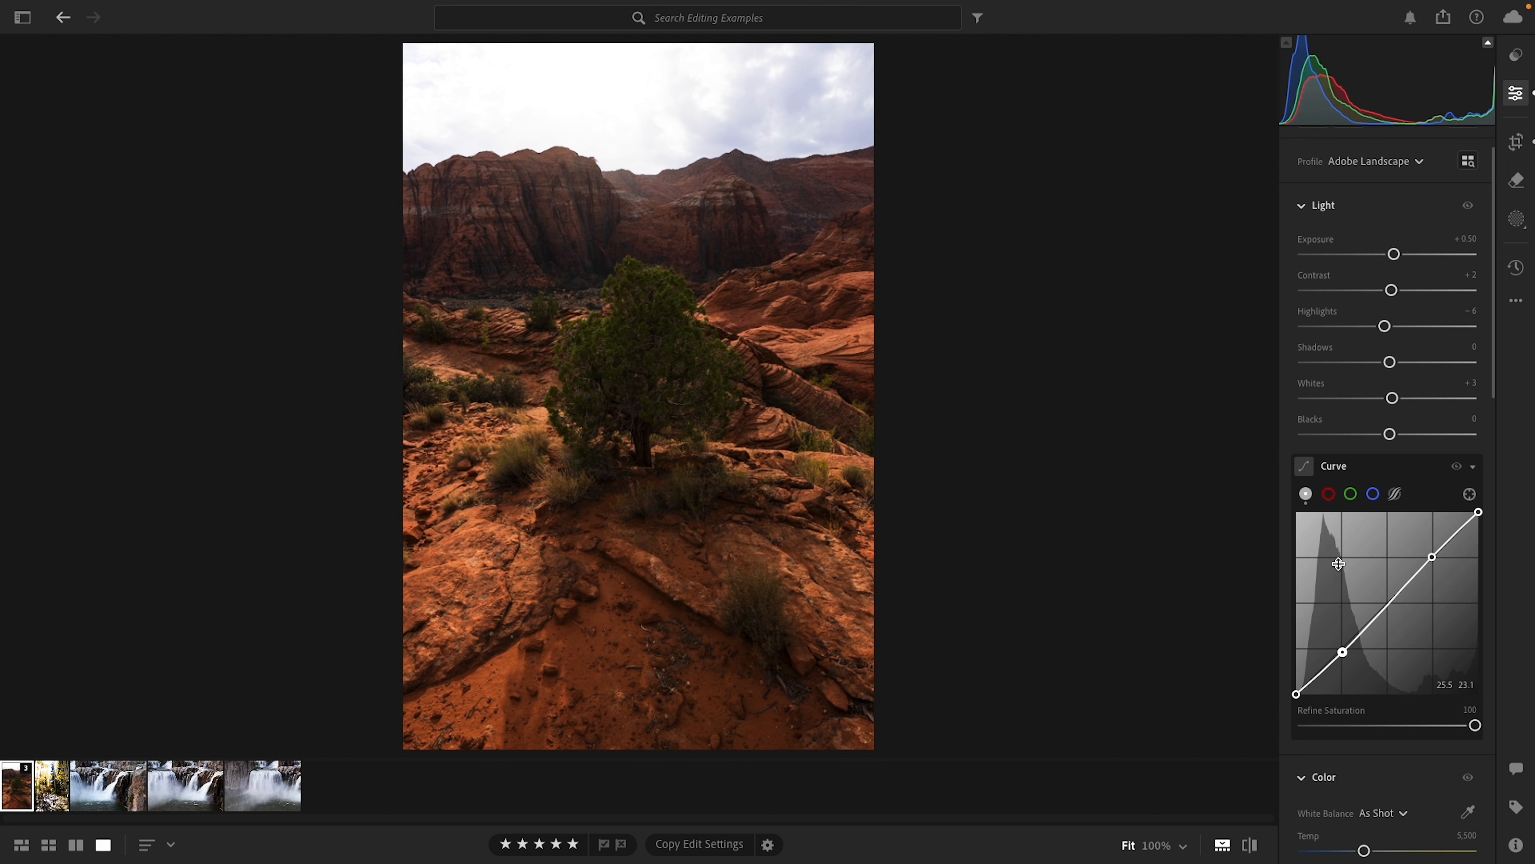
- Choose the orange channel in the Color Mixer and turn on its targeted adjustment tool, set to Luminance
scroll(1340, 564, "down", 8)
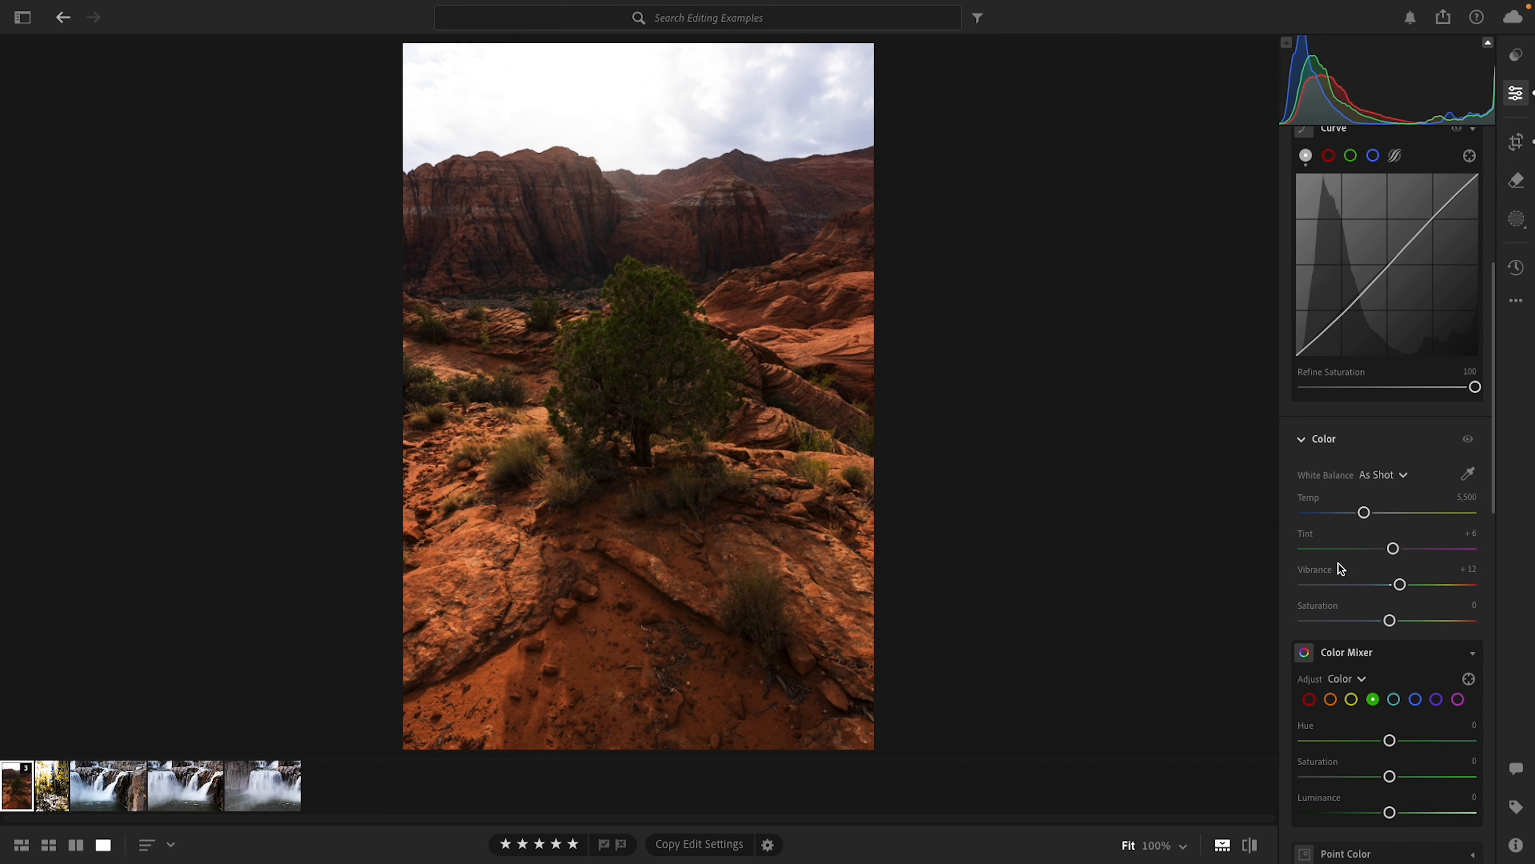
scroll(1339, 564, "down", 3)
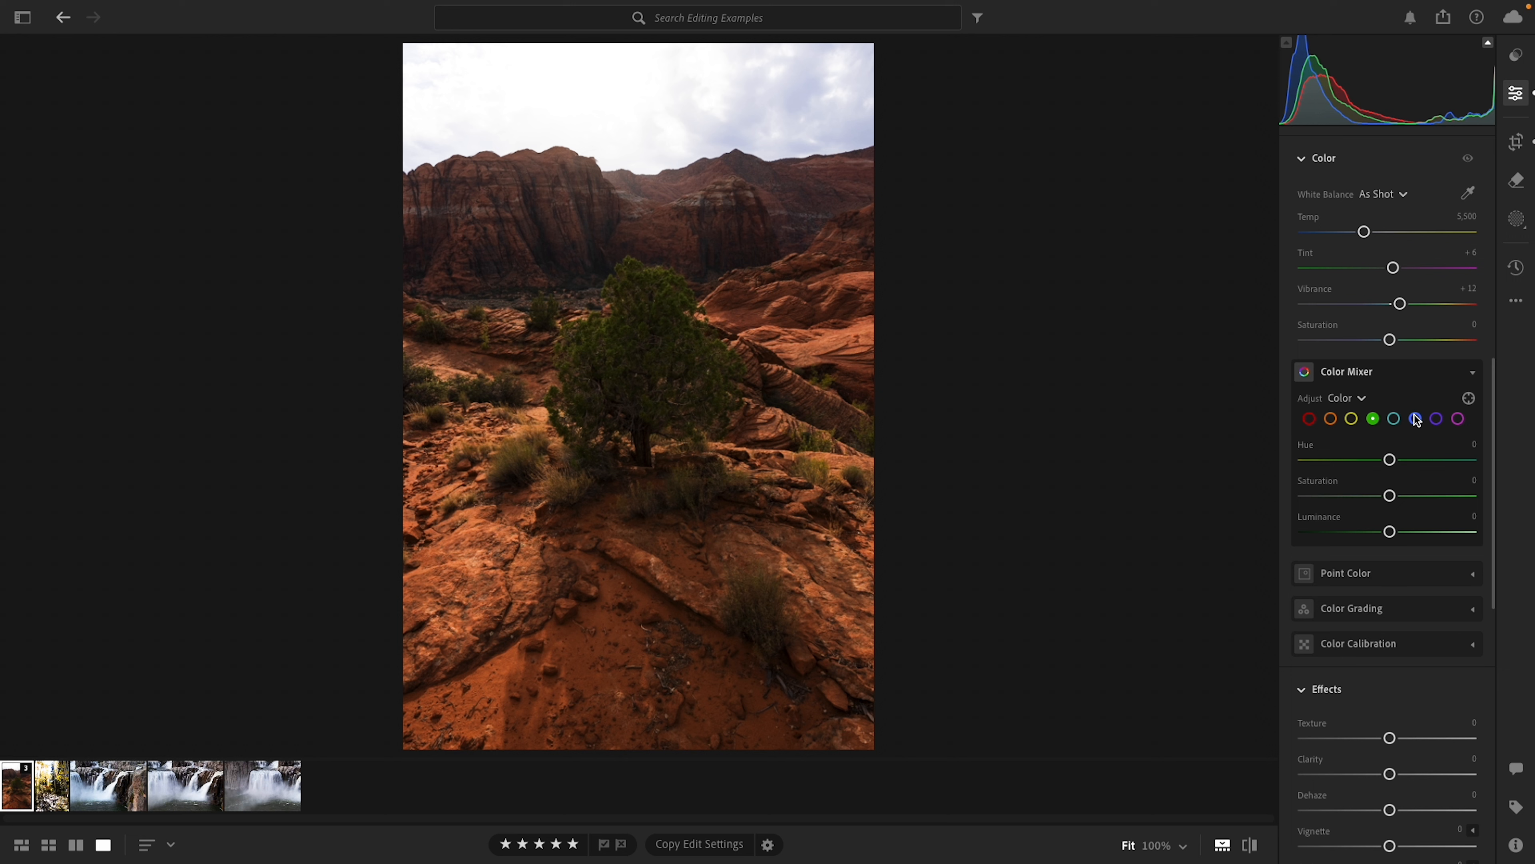
left_click(1331, 419)
left_click(1469, 398)
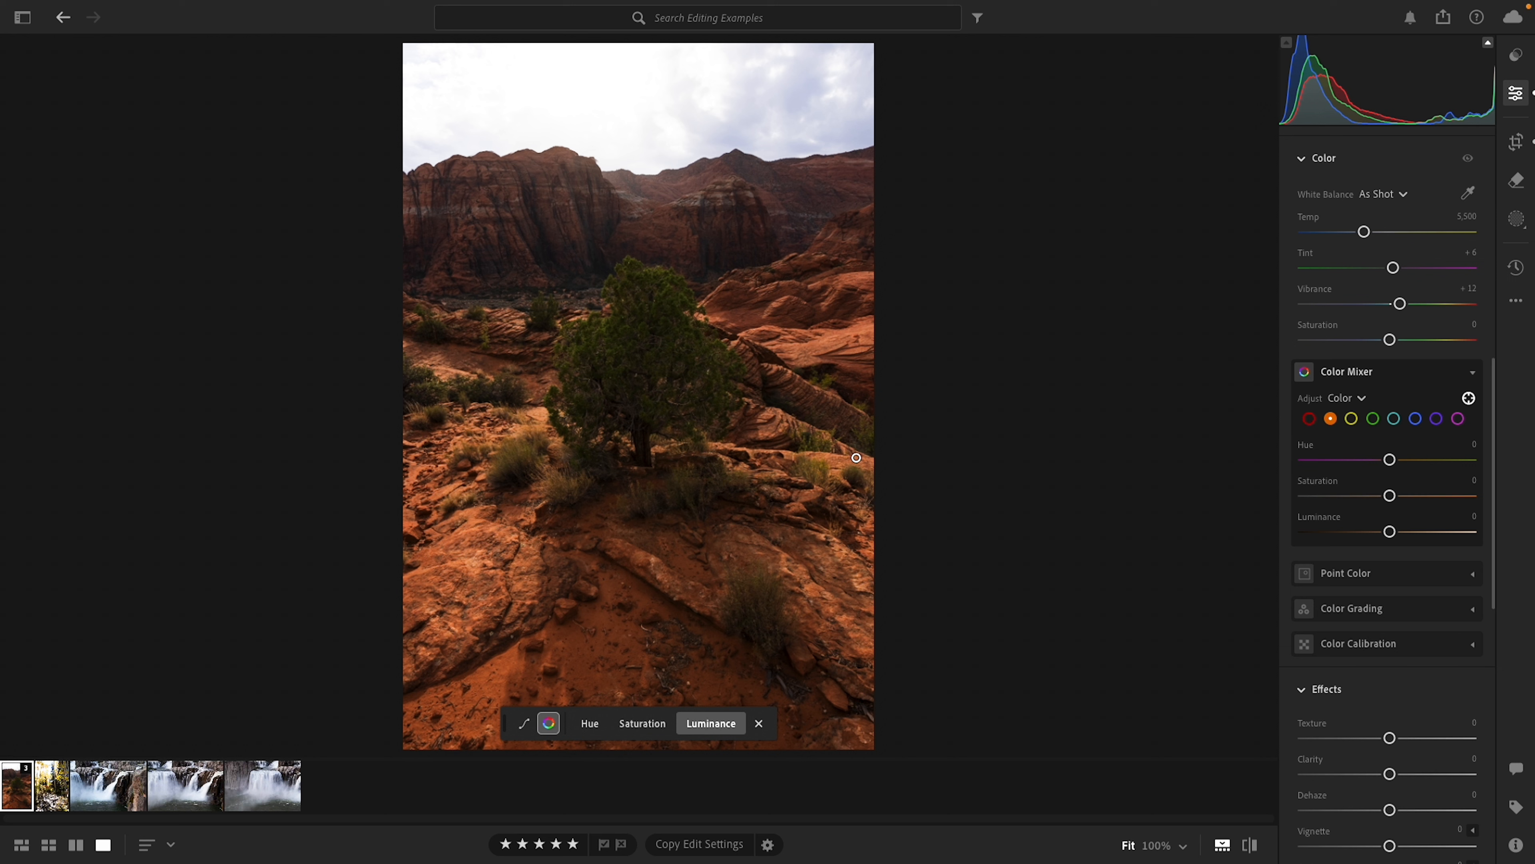
- Try a Clarity of +55 on the photo and reset it
scroll(1351, 448, "down", 2)
scroll(1351, 446, "down", 2)
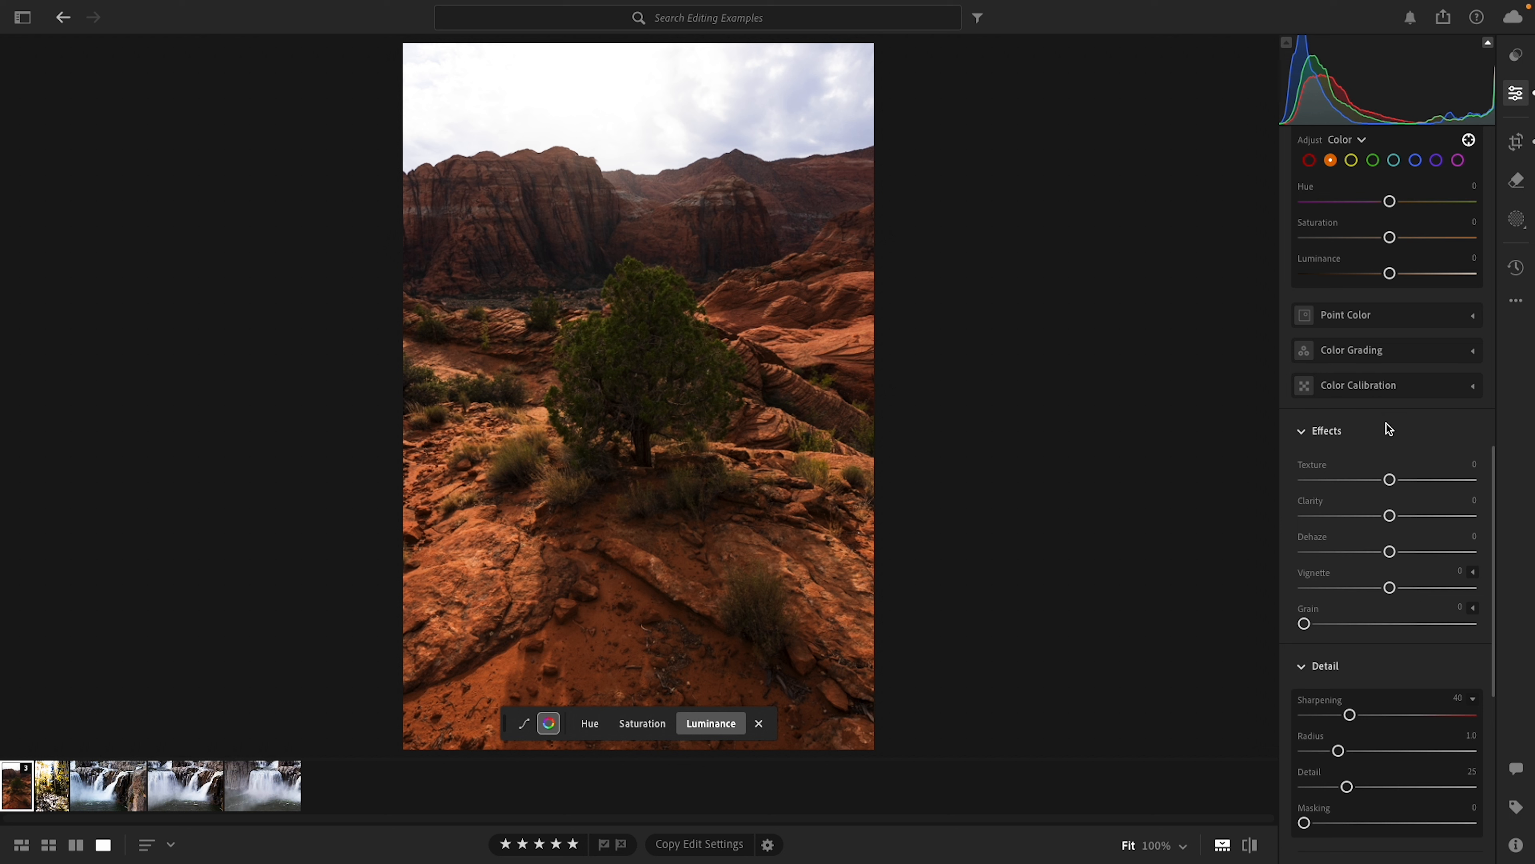
scroll(1387, 424, "down", 4)
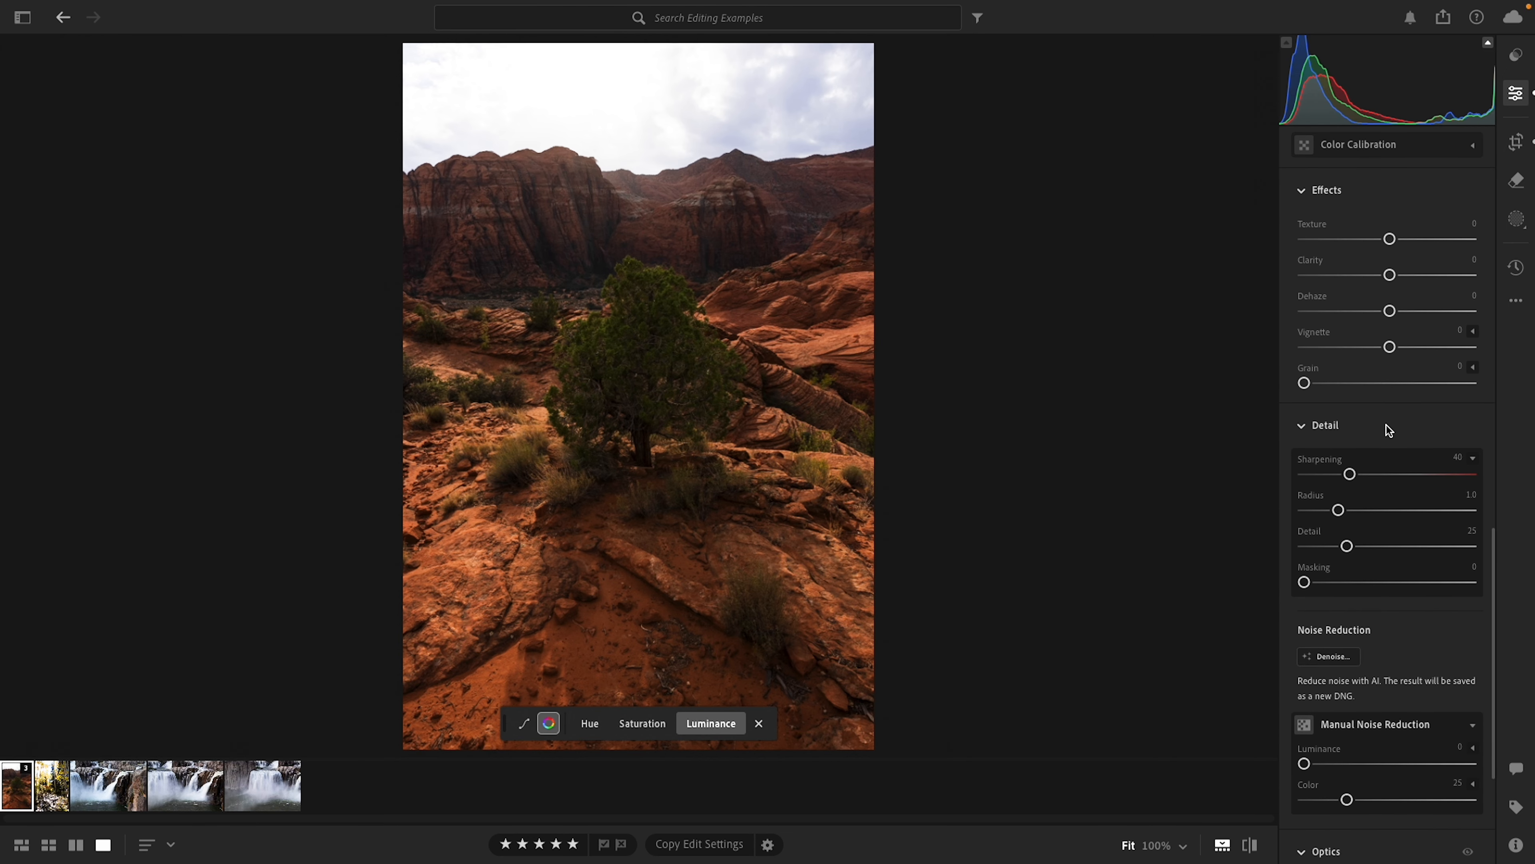
left_click(1389, 275)
left_click_drag(1389, 275, 1437, 273)
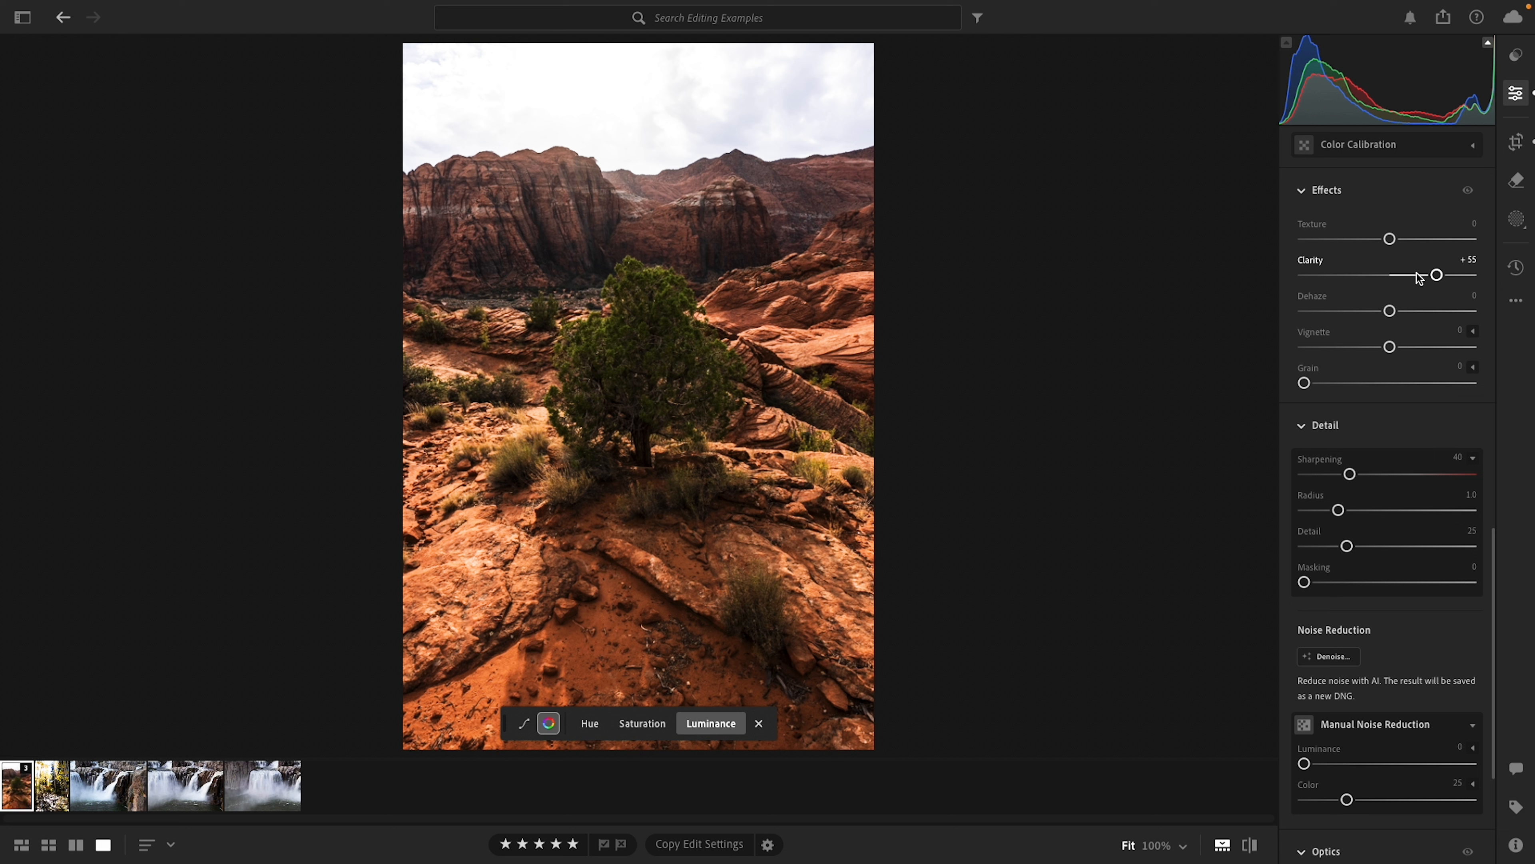
double_click(1437, 275)
- Set the photo's Clarity to -2 and Texture to +13, checking the desert bushes at 100% zoom
left_click(1390, 275)
left_click_drag(1390, 275, 1394, 243)
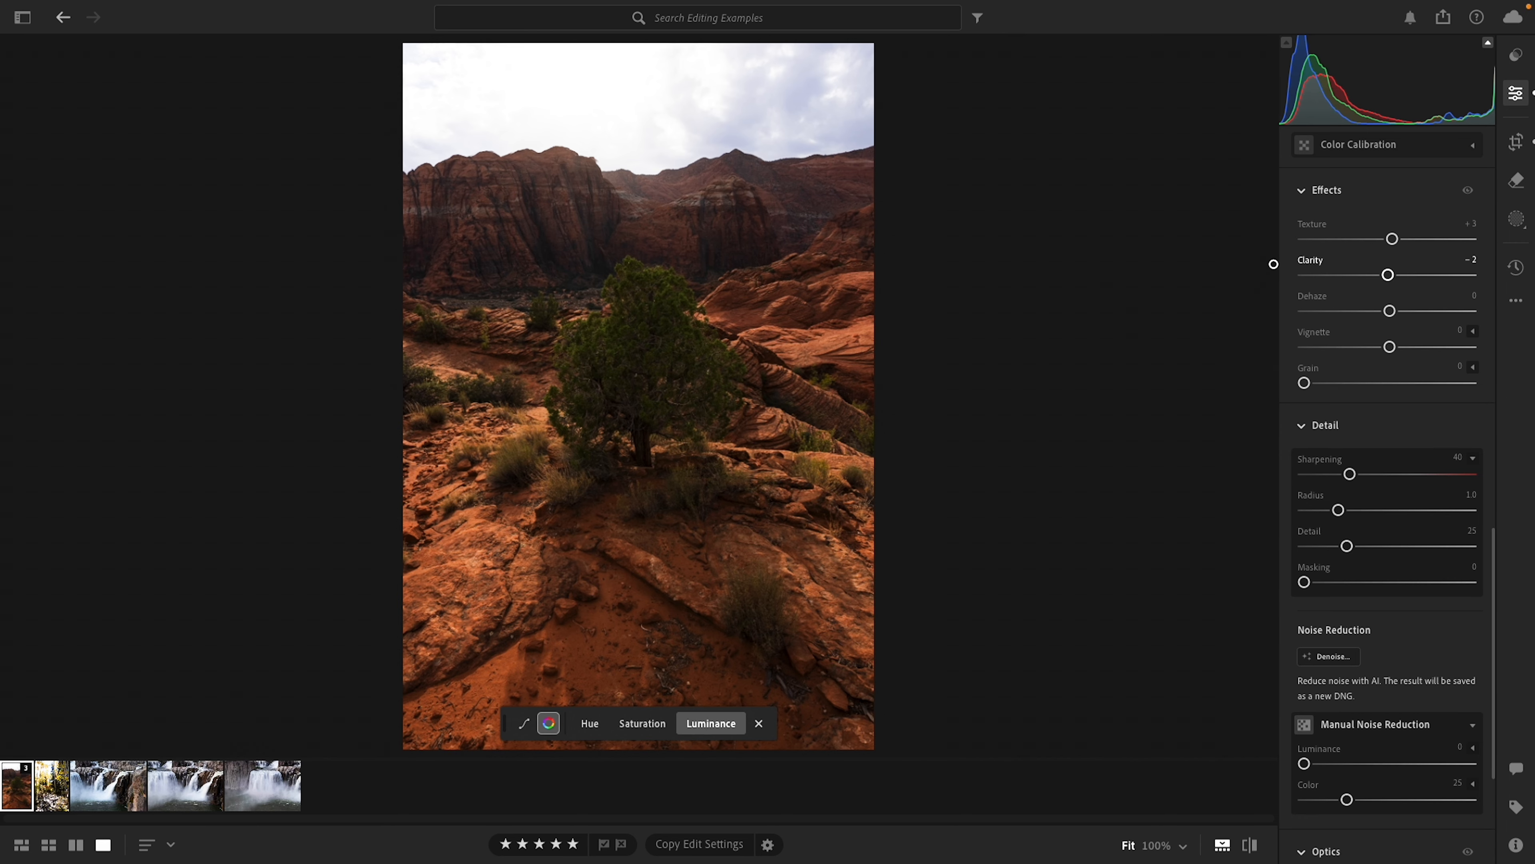
left_click(758, 723)
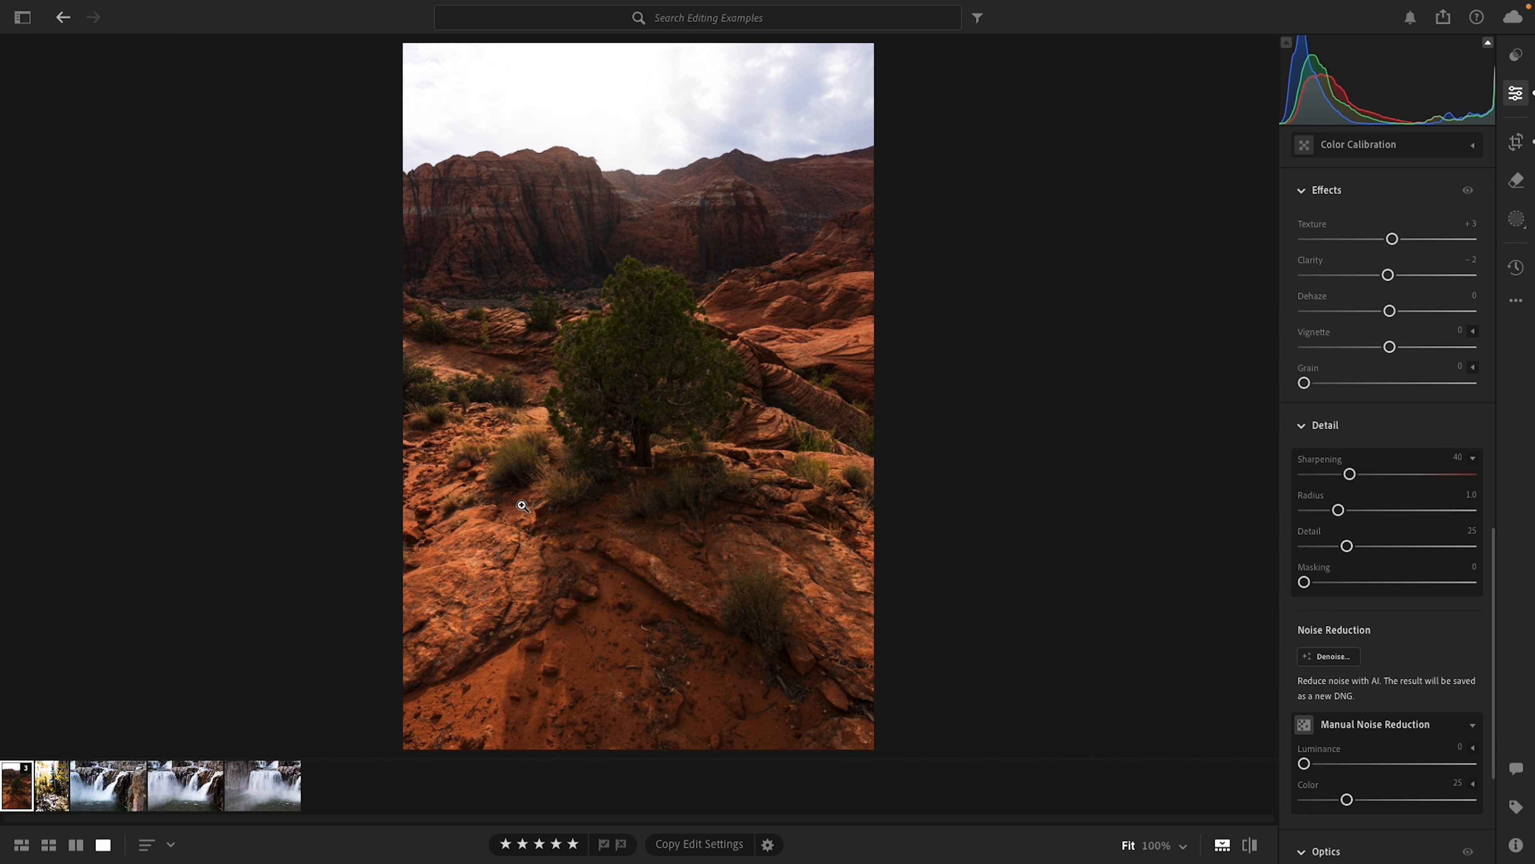
left_click(571, 505)
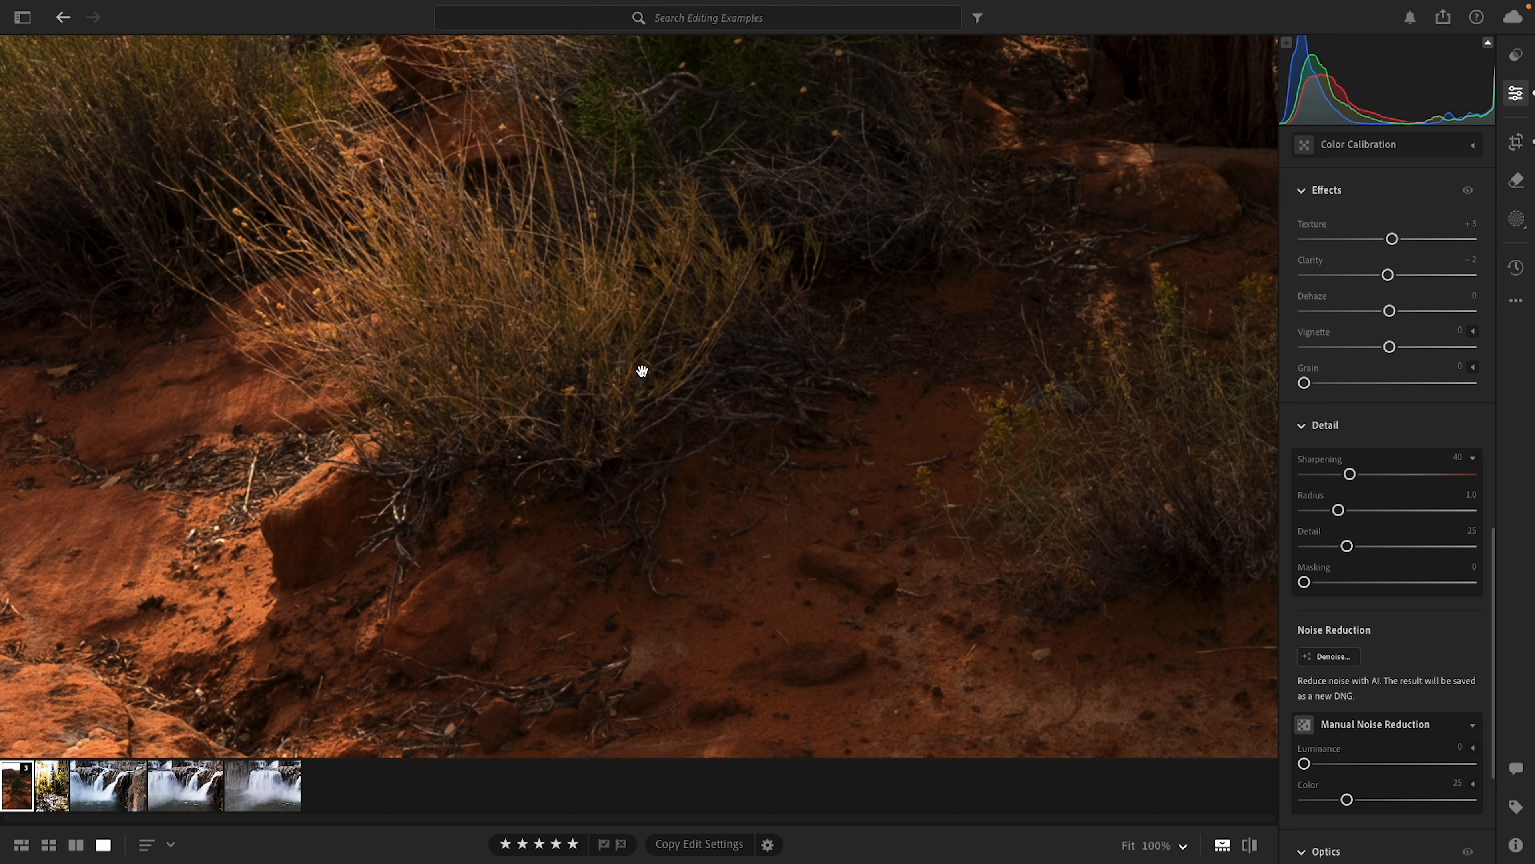
mouse_move(1393, 241)
left_mouse_down()
mouse_move(1434, 241)
mouse_move(1403, 241)
left_mouse_up()
left_click(875, 353)
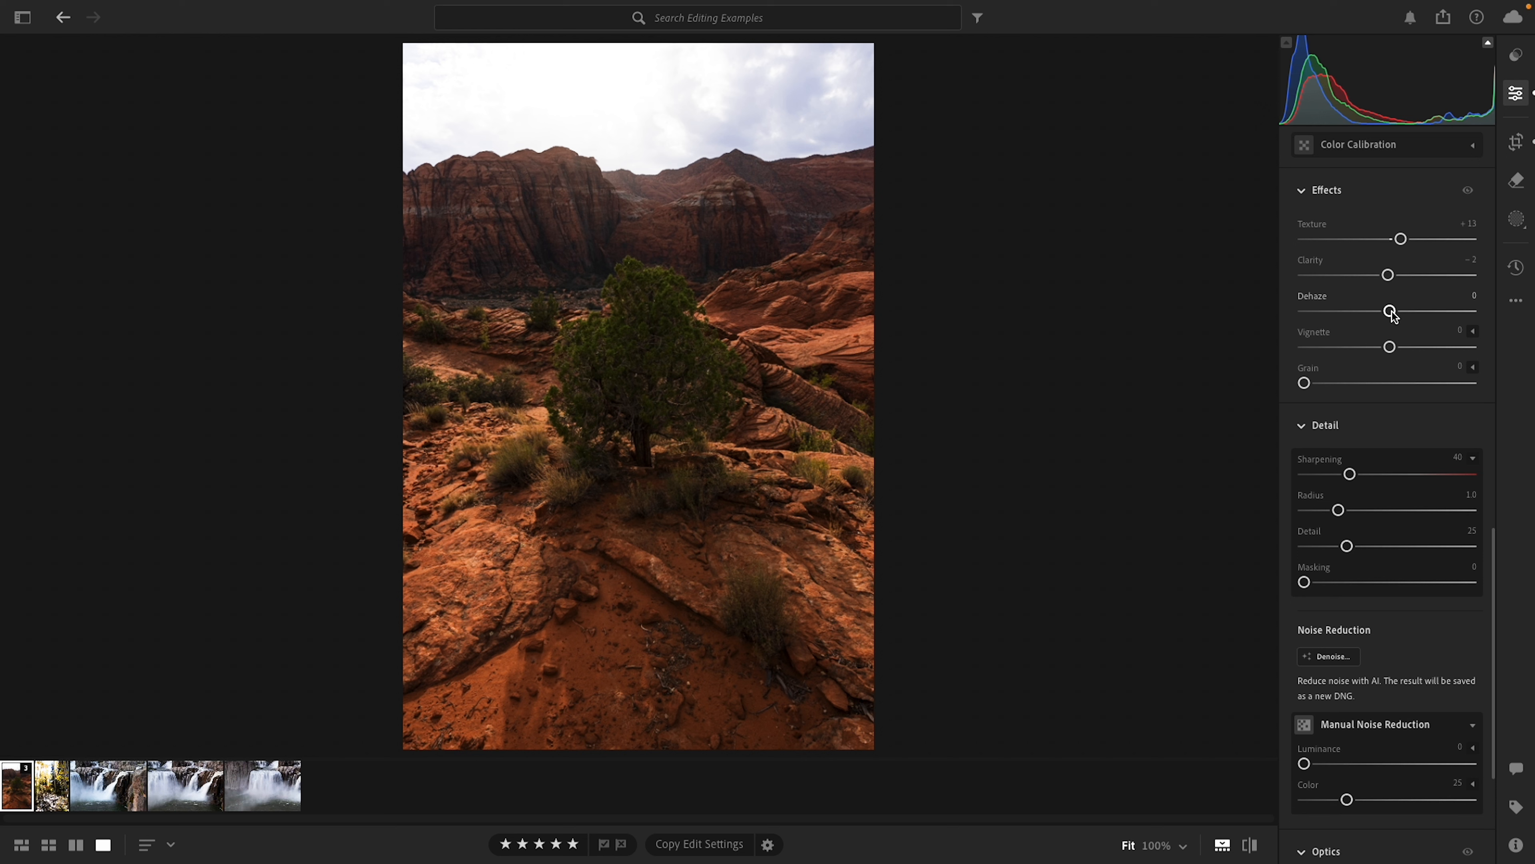
- Set the photo's Dehaze to -12 and its Vignette to -10, trying a stronger vignette of -47 on the way
mouse_move(1391, 310)
left_mouse_down()
mouse_move(1458, 311)
mouse_move(1382, 313)
left_mouse_up()
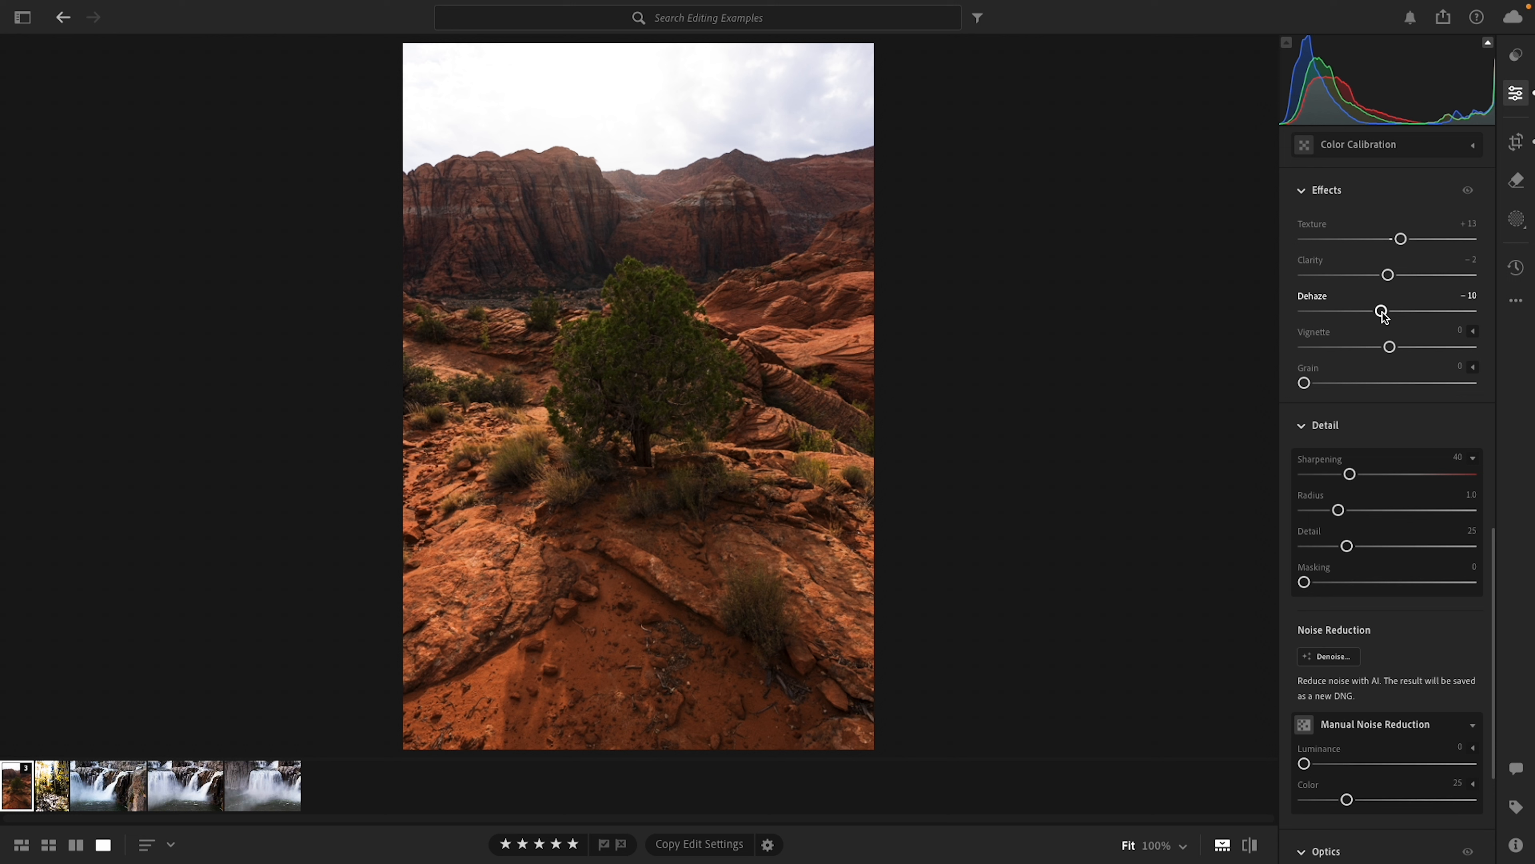
left_click_drag(1383, 313, 1382, 314)
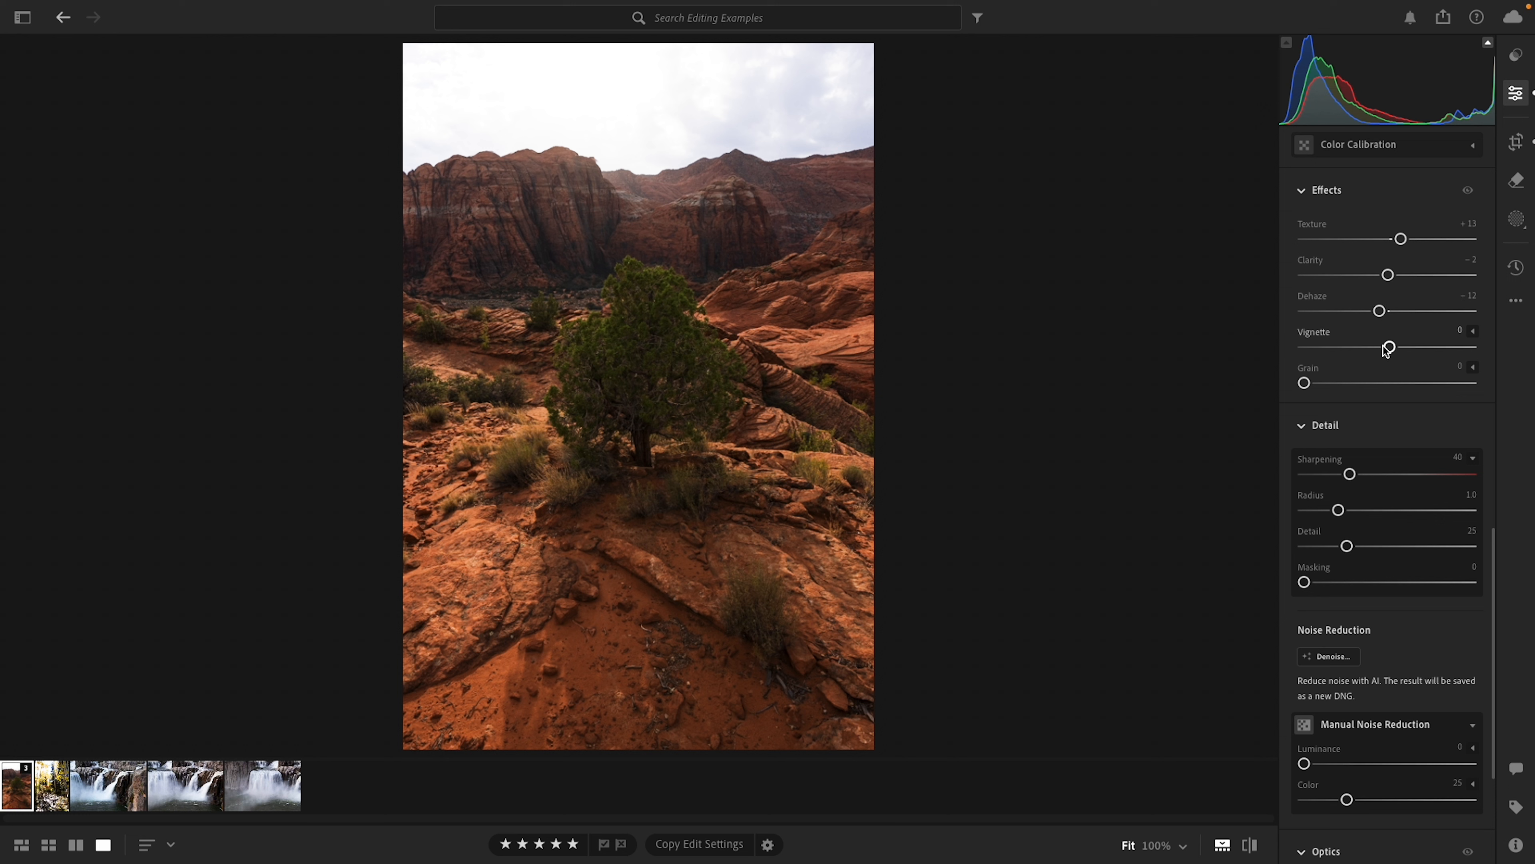
left_click_drag(1386, 350, 1349, 346)
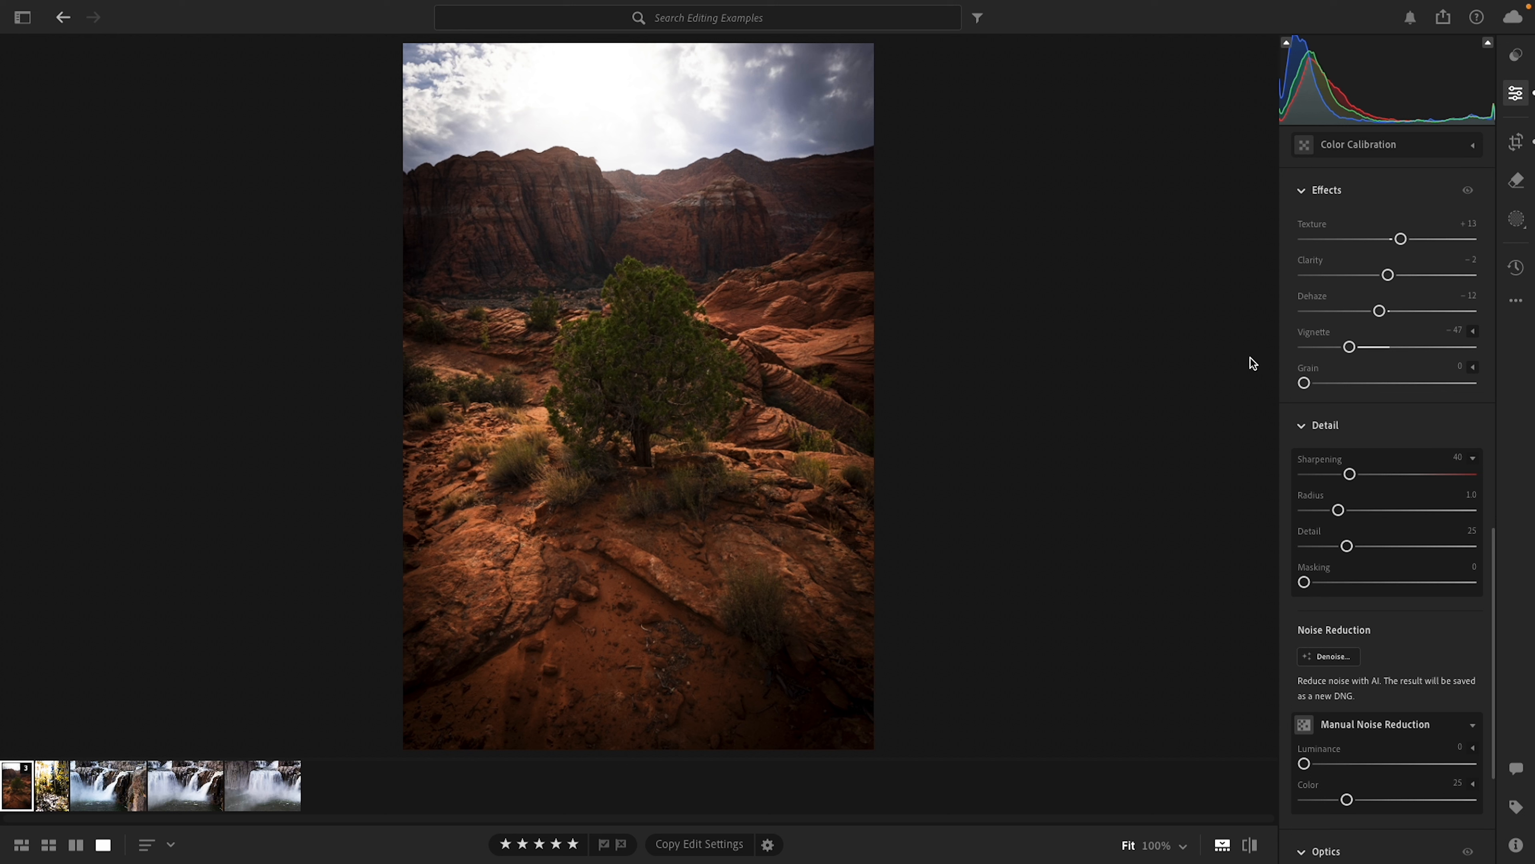
left_click_drag(1348, 347, 1383, 351)
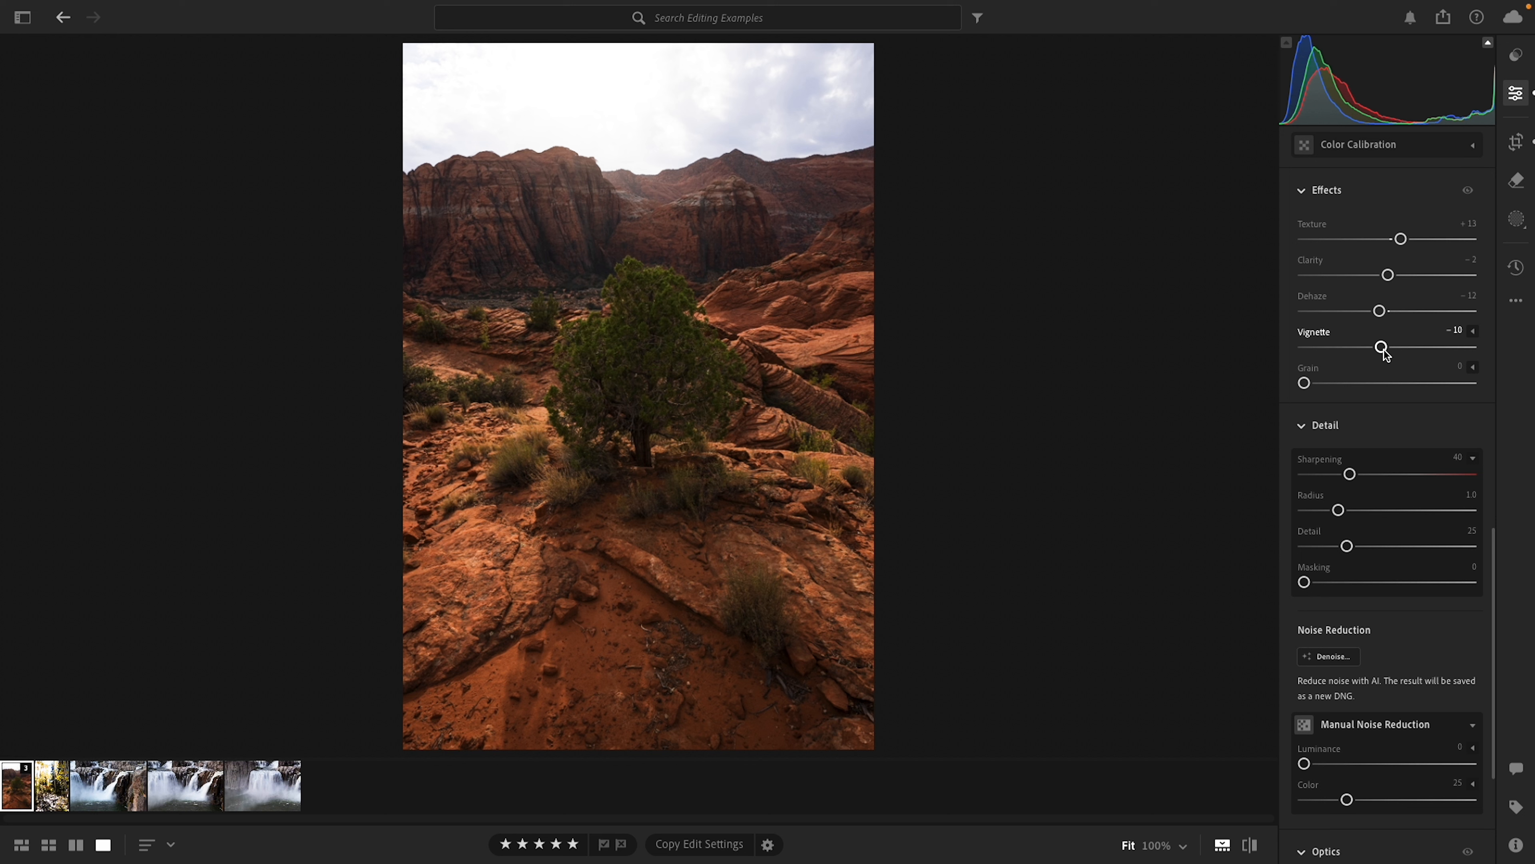
- Set the photo's Sharpening to 48 with a Masking value of 76
scroll(1383, 408, "down", 1)
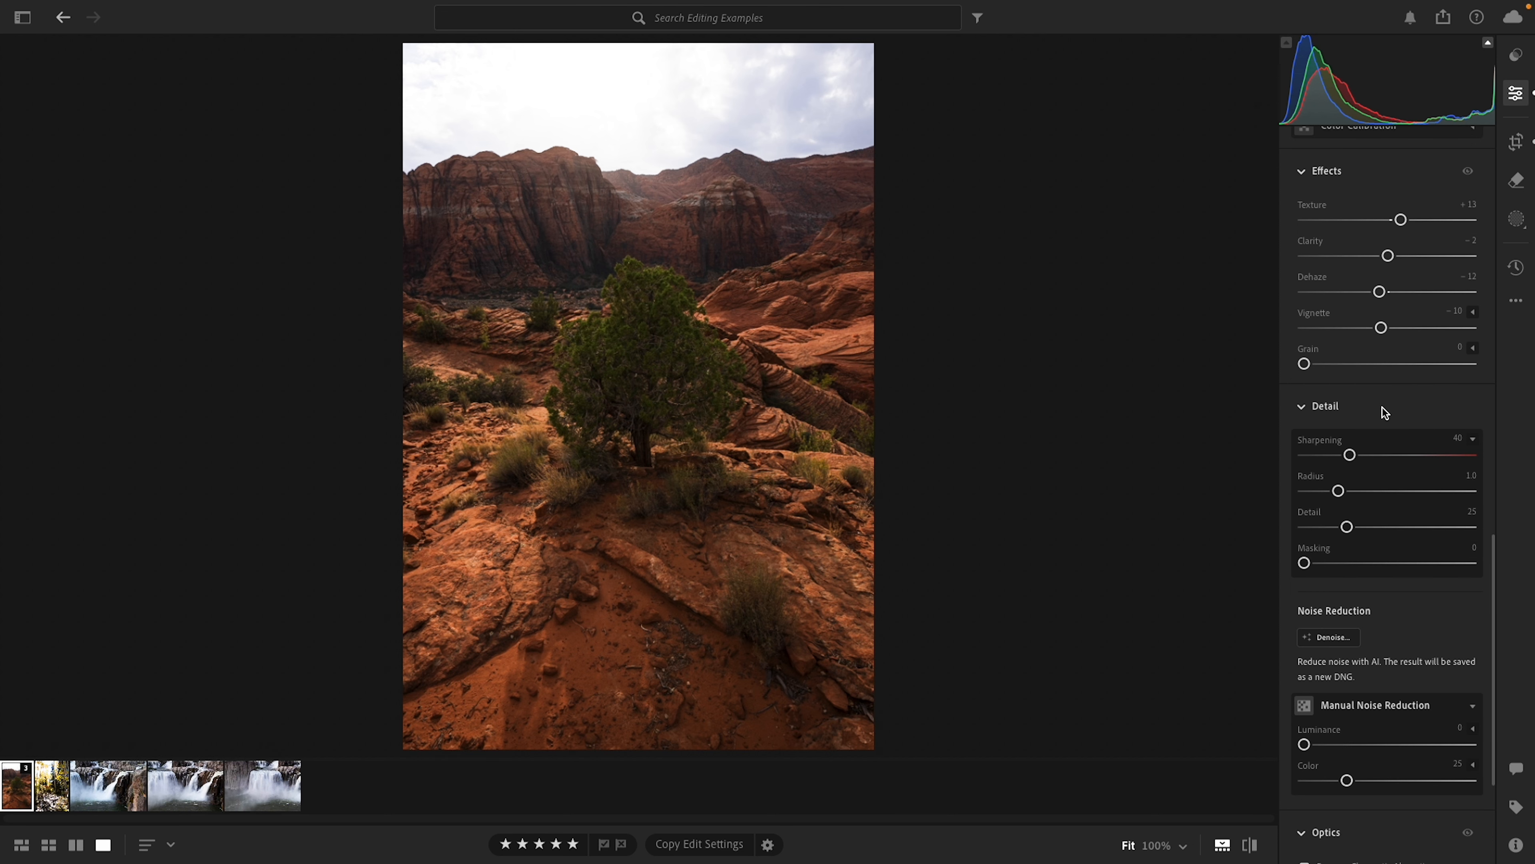
scroll(1383, 408, "down", 5)
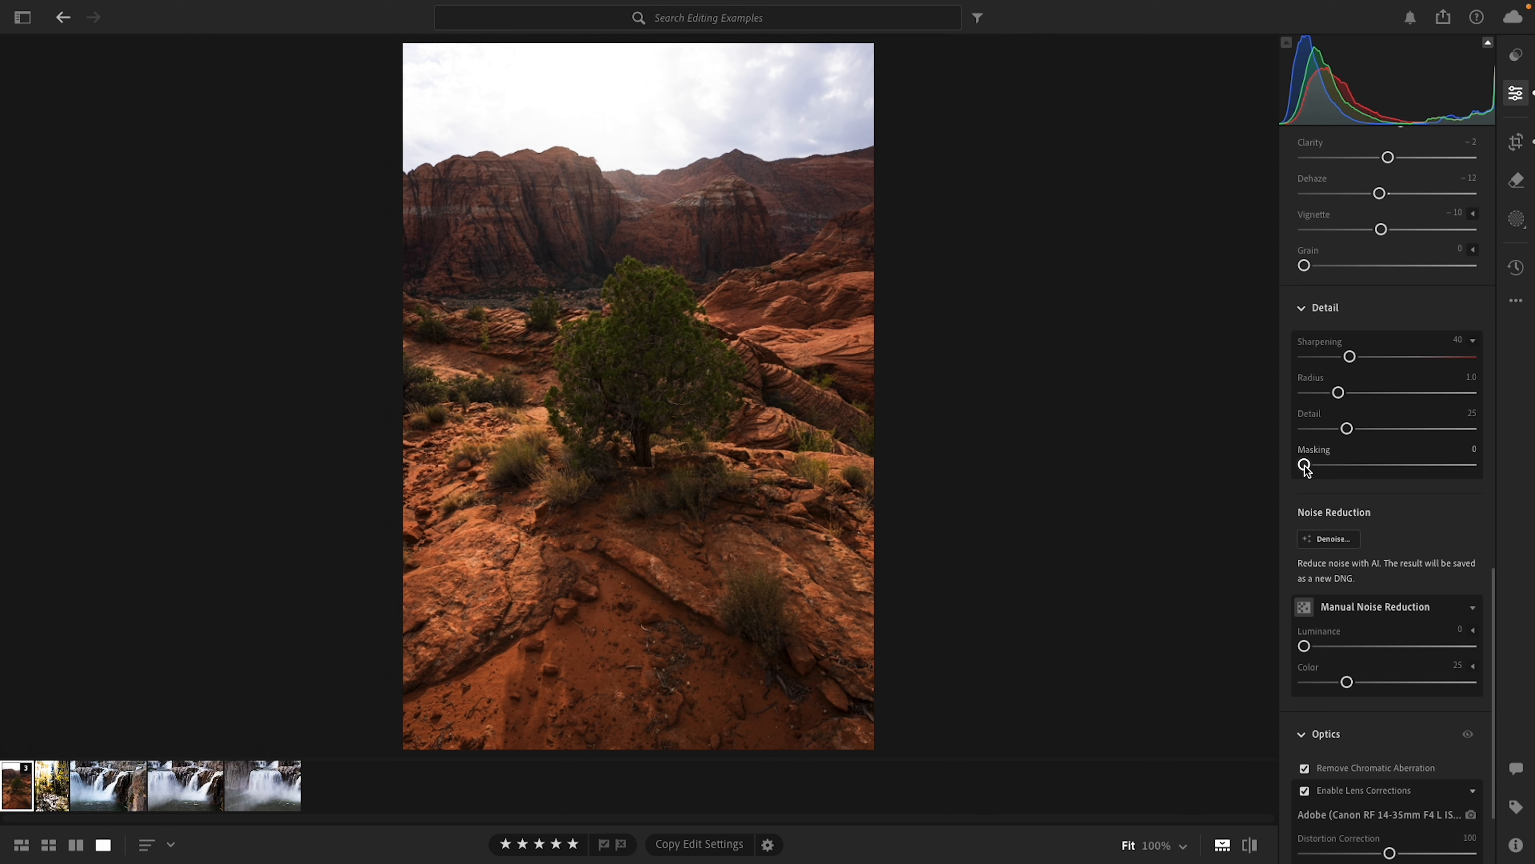
left_click_drag(1304, 464, 1439, 463)
left_click_drag(1350, 357, 1359, 364)
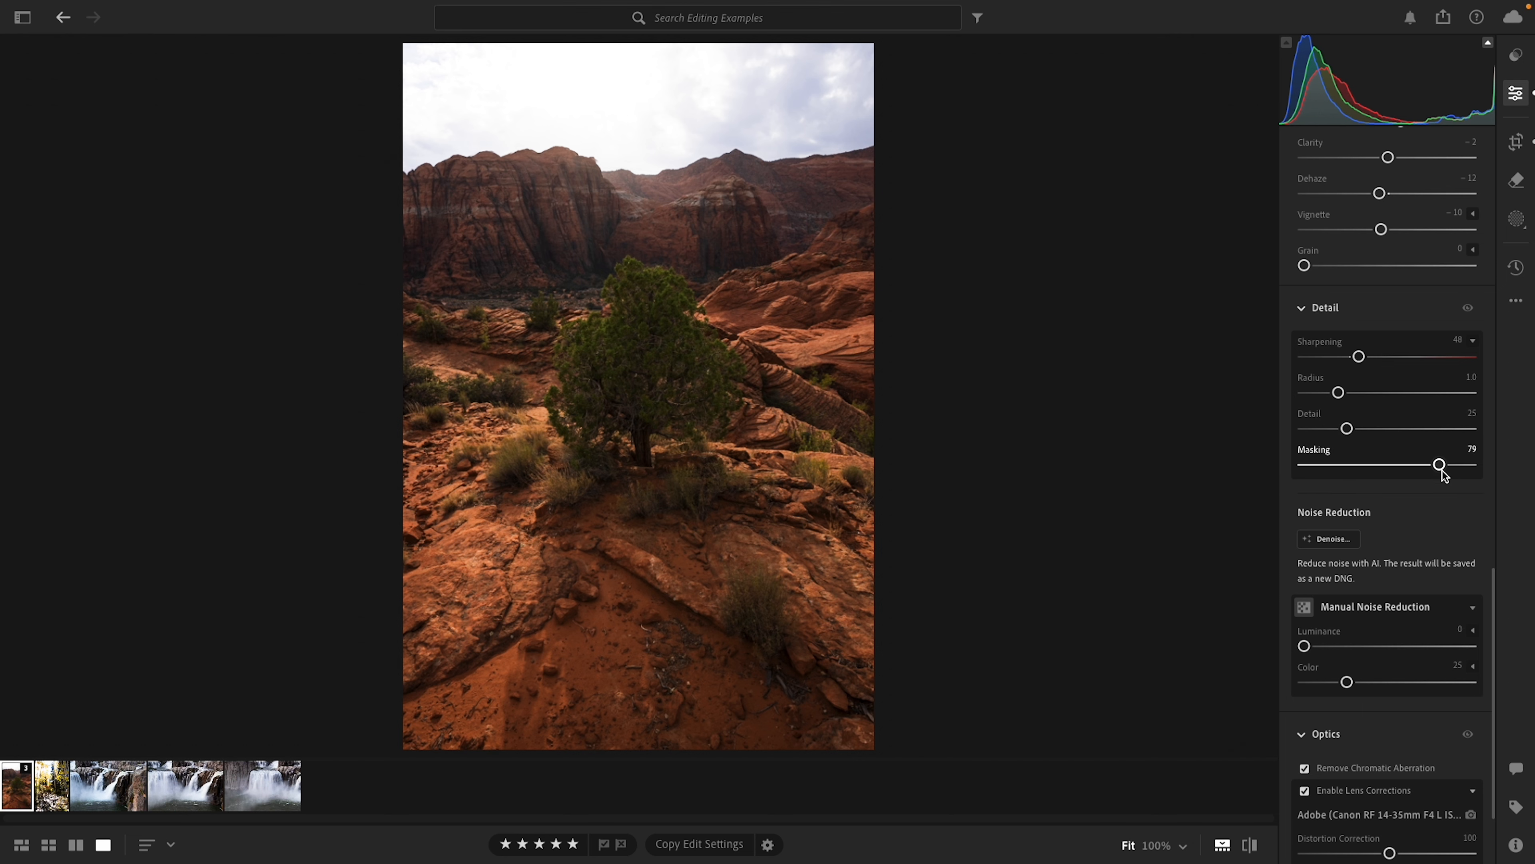
mouse_move(1441, 466)
left_mouse_down()
mouse_move(1424, 471)
mouse_move(1438, 469)
left_mouse_up()
- Examine the red rock slope beside the tree at 100% zoom for noise and return to the full view
scroll(1383, 507, "down", 3)
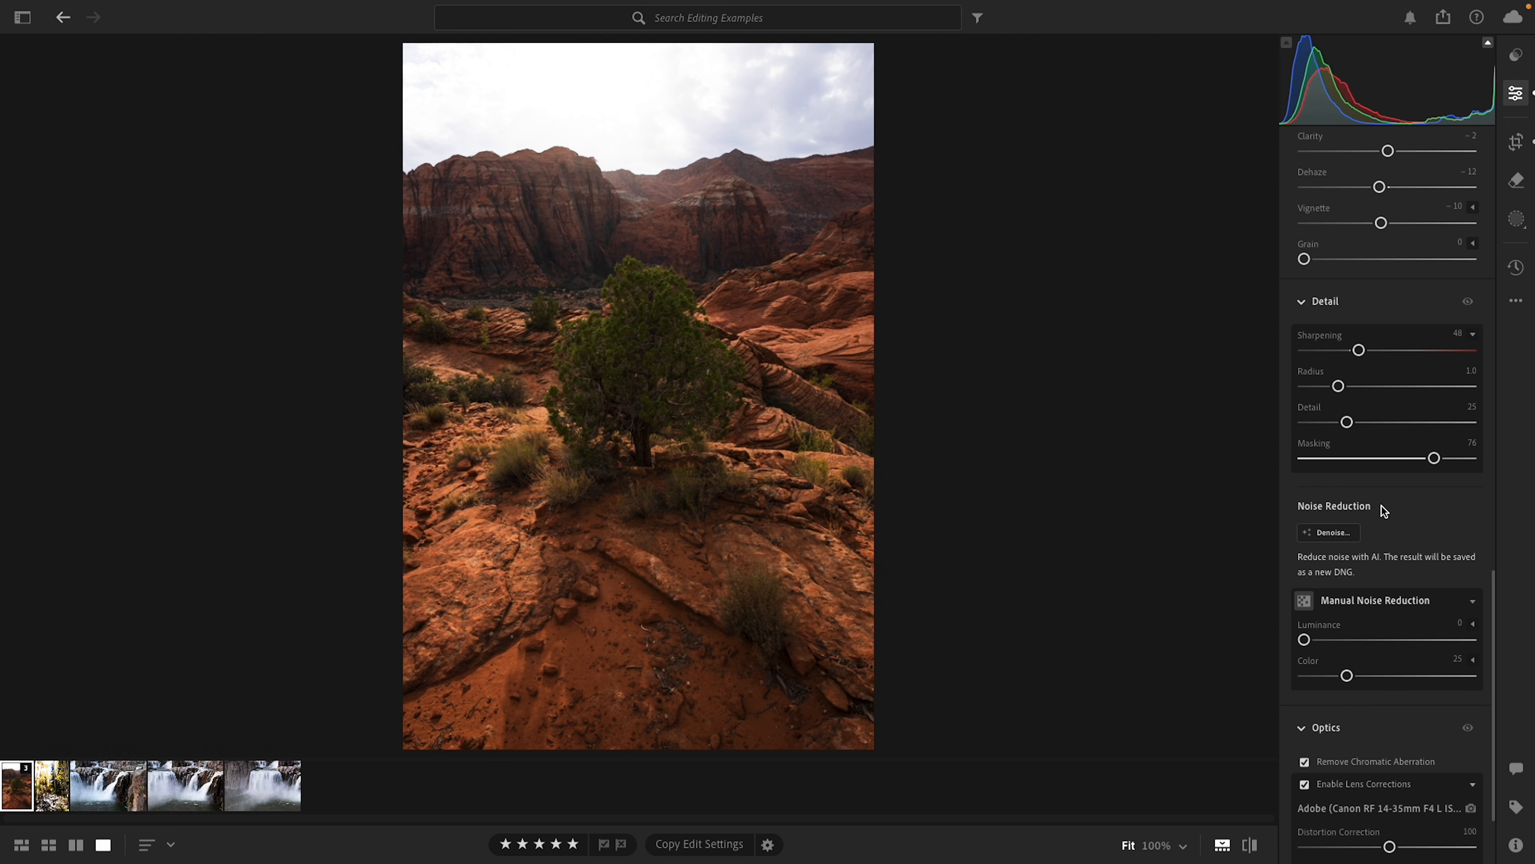
scroll(1382, 506, "down", 1)
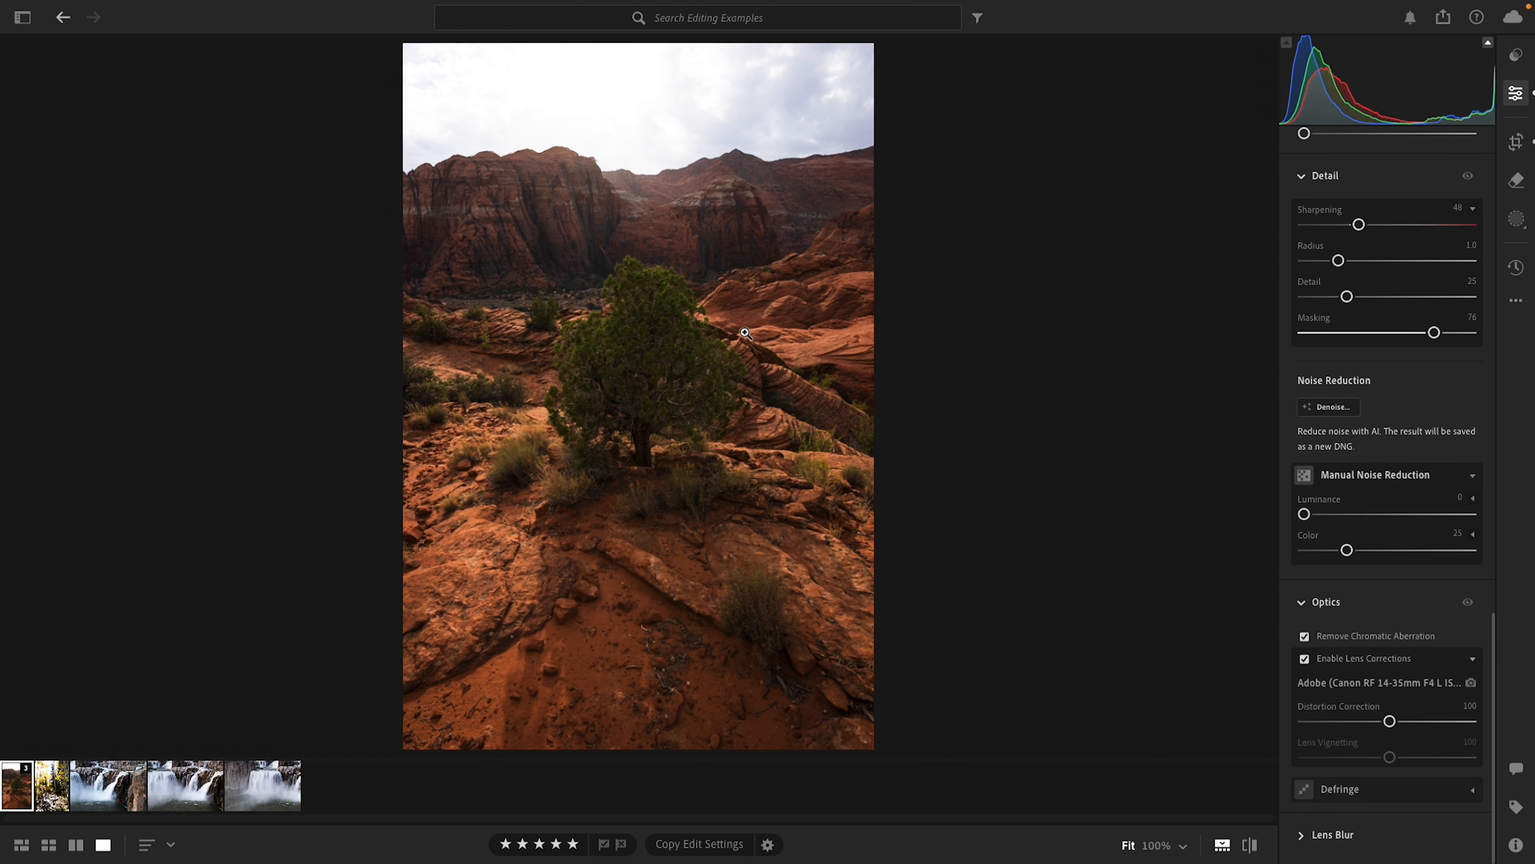
left_click(731, 310)
scroll(732, 312, "up", 3)
scroll(749, 441, "up", 3)
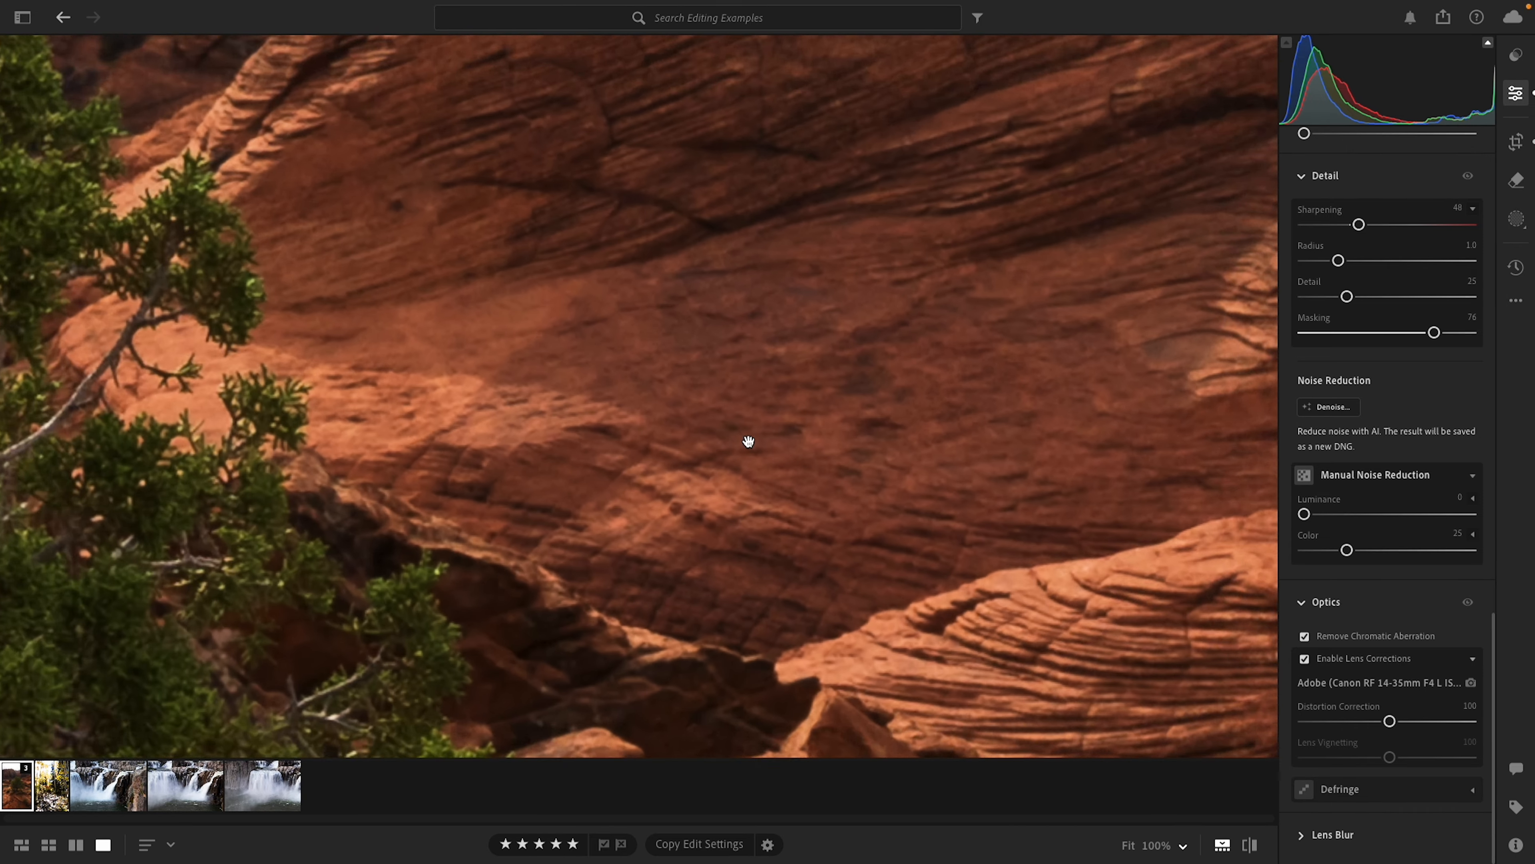
left_click(749, 442)
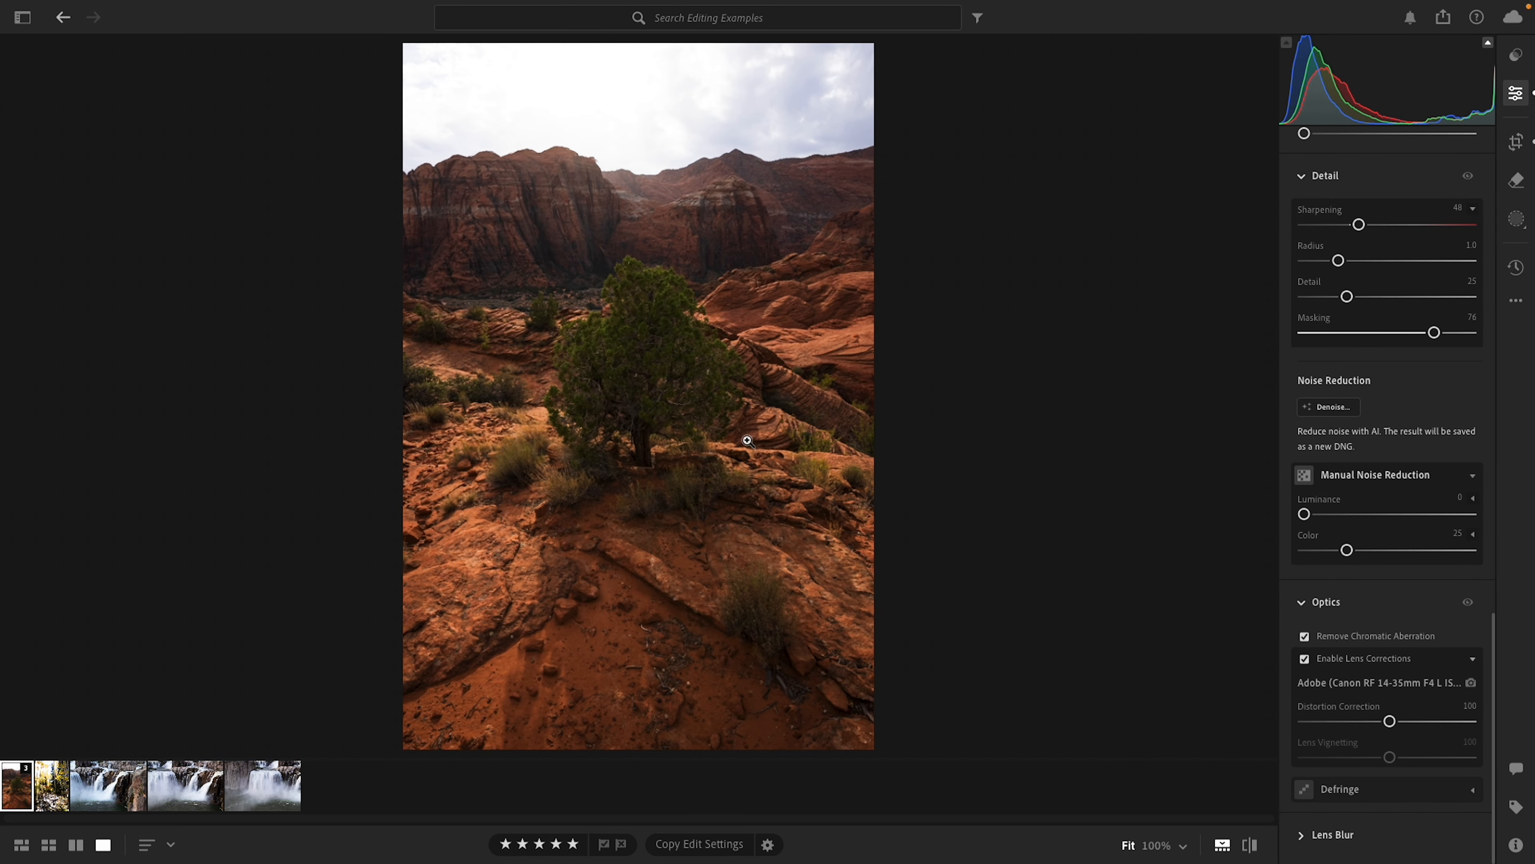
- Switch Remove Chromatic Aberration off and on again, and show the Defringe controls
mouse_move(1304, 514)
left_mouse_down()
mouse_move(1328, 513)
mouse_move(1288, 516)
left_mouse_up()
left_click(1305, 635)
left_click(1305, 636)
left_click_drag(1491, 644, 1489, 692)
left_click(1470, 789)
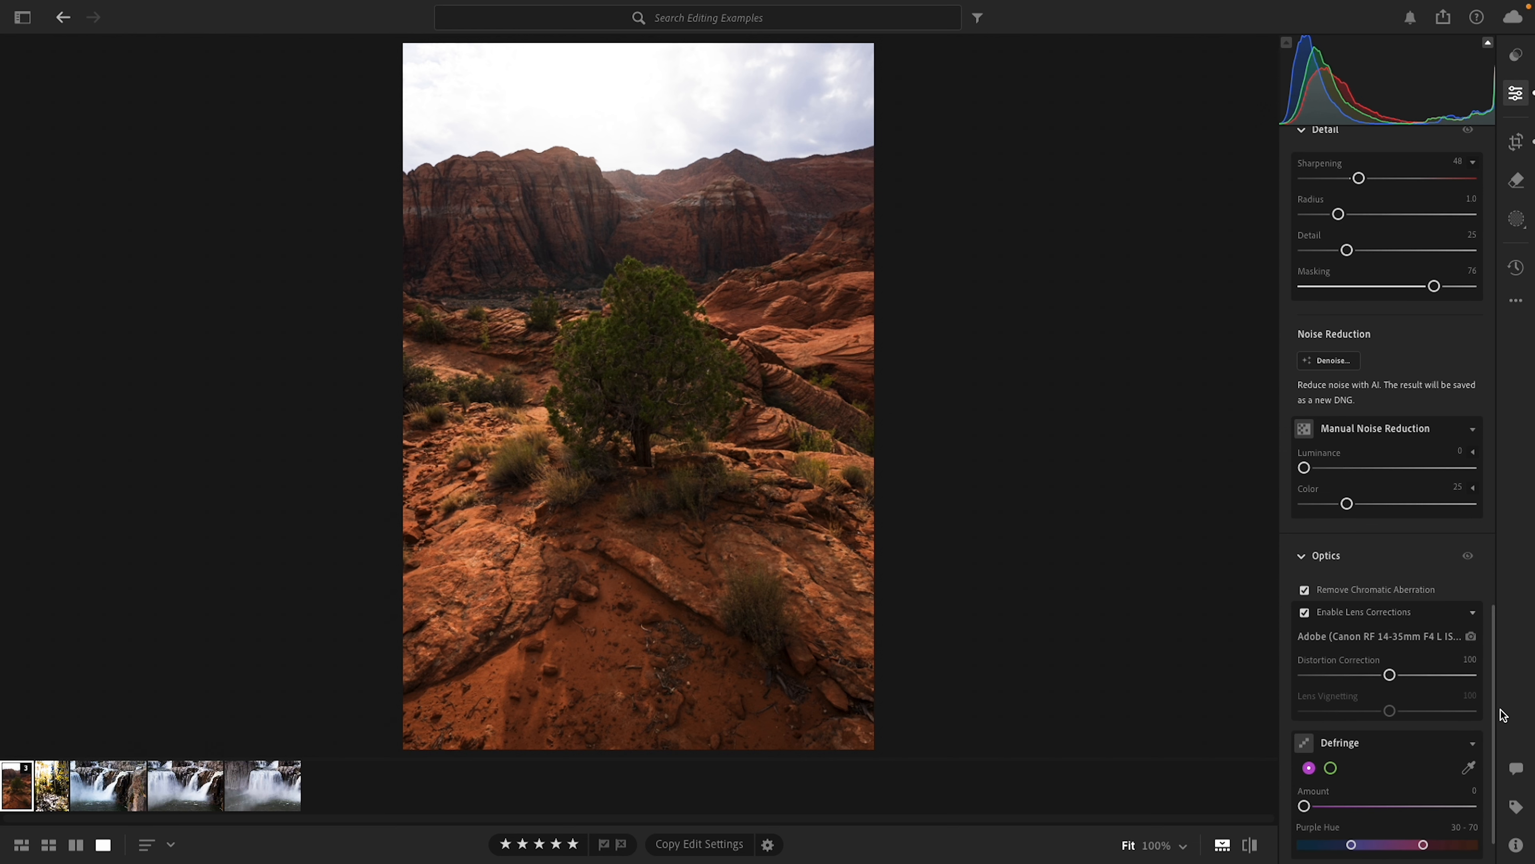
left_click_drag(1494, 738, 1494, 761)
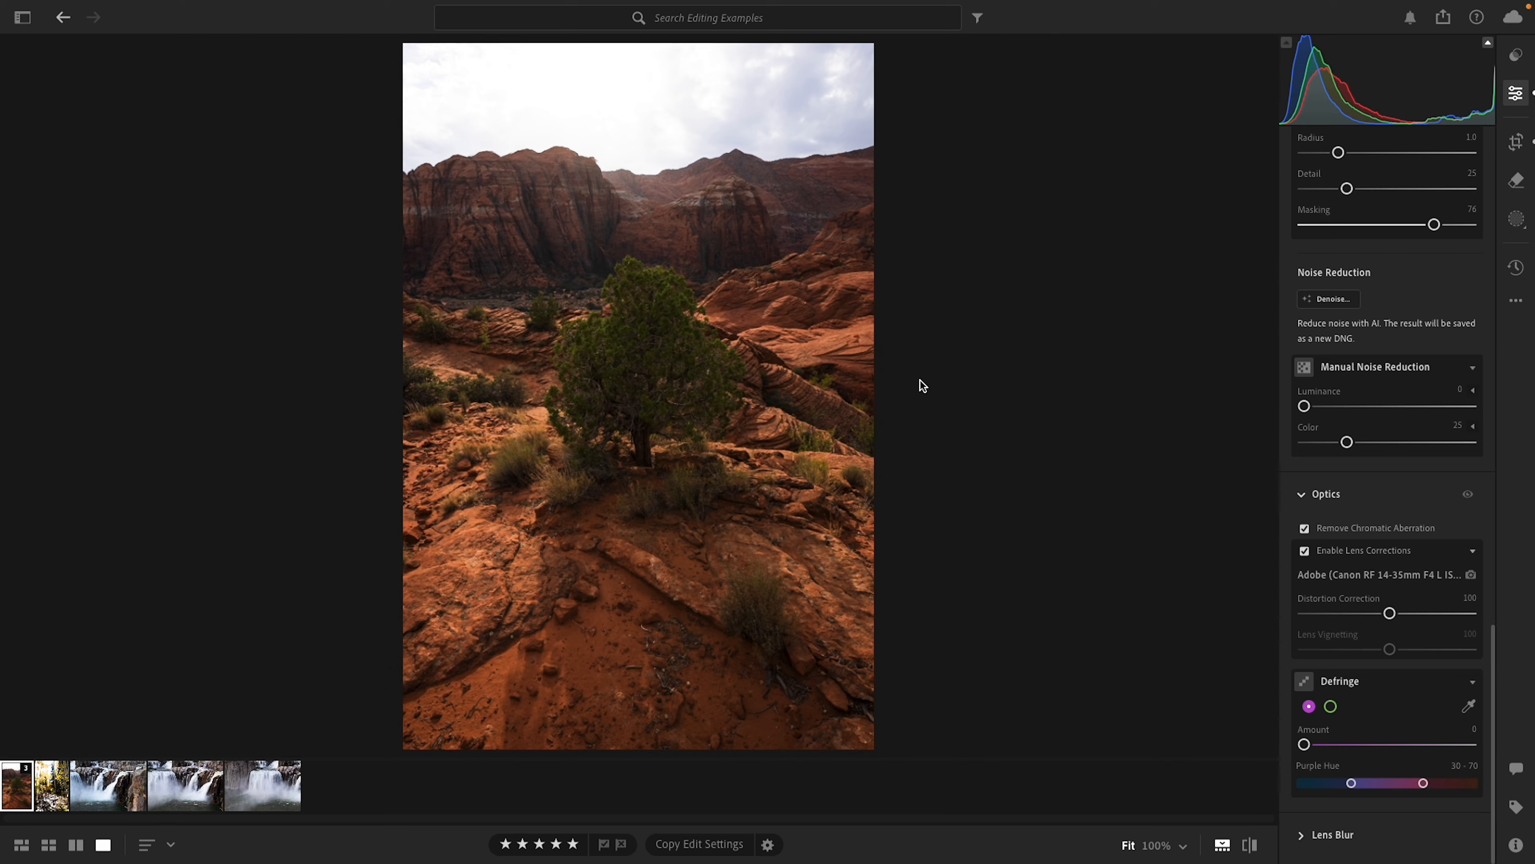
- Examine the tree's branches and the ridge against the sky at 100% zoom for color fringes
left_click(672, 360)
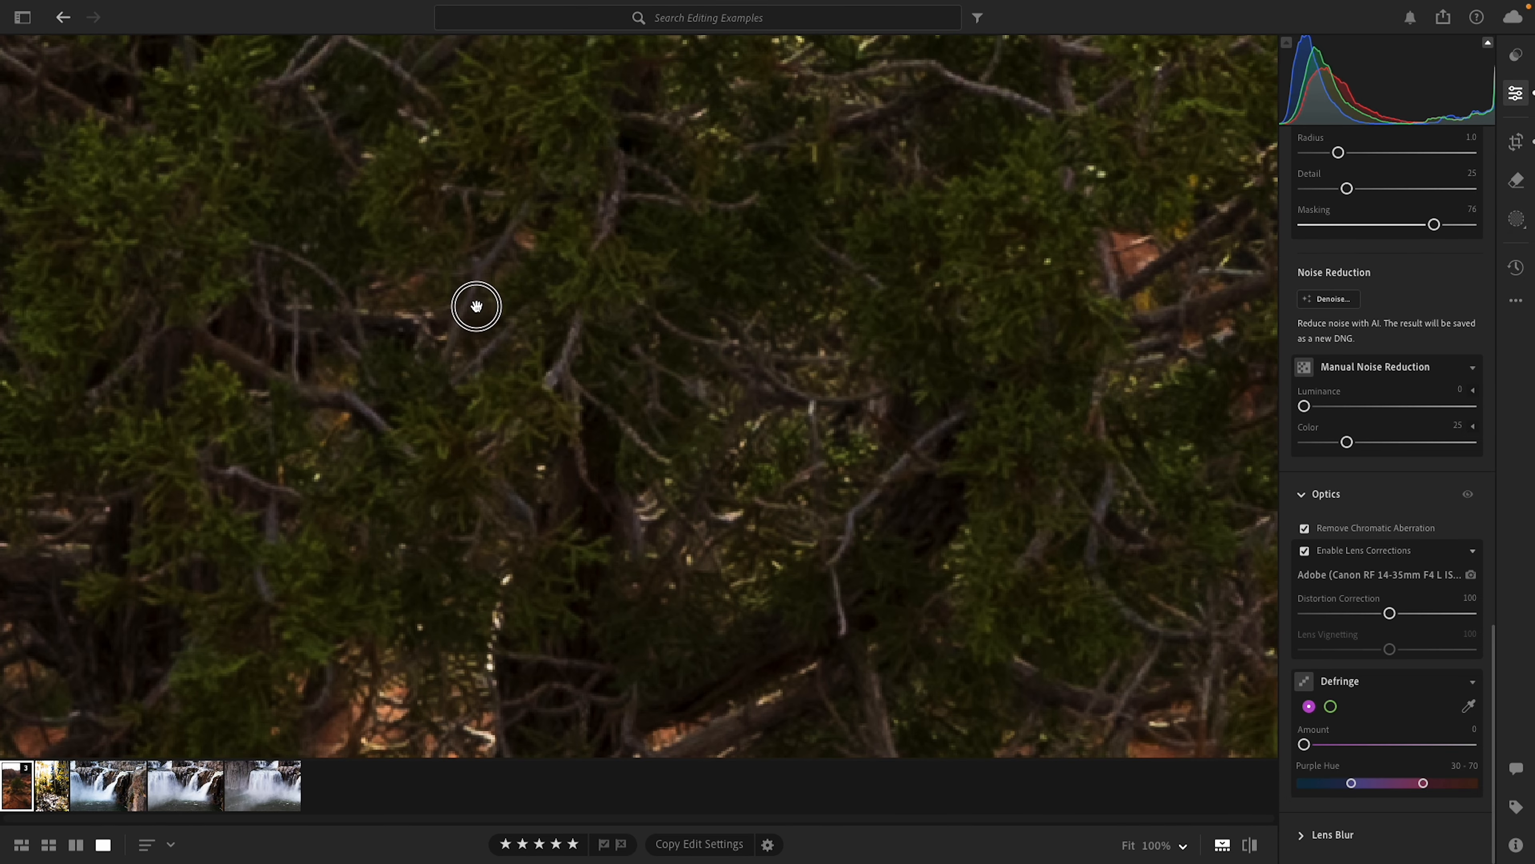
left_click_drag(476, 306, 816, 604)
left_click(470, 263)
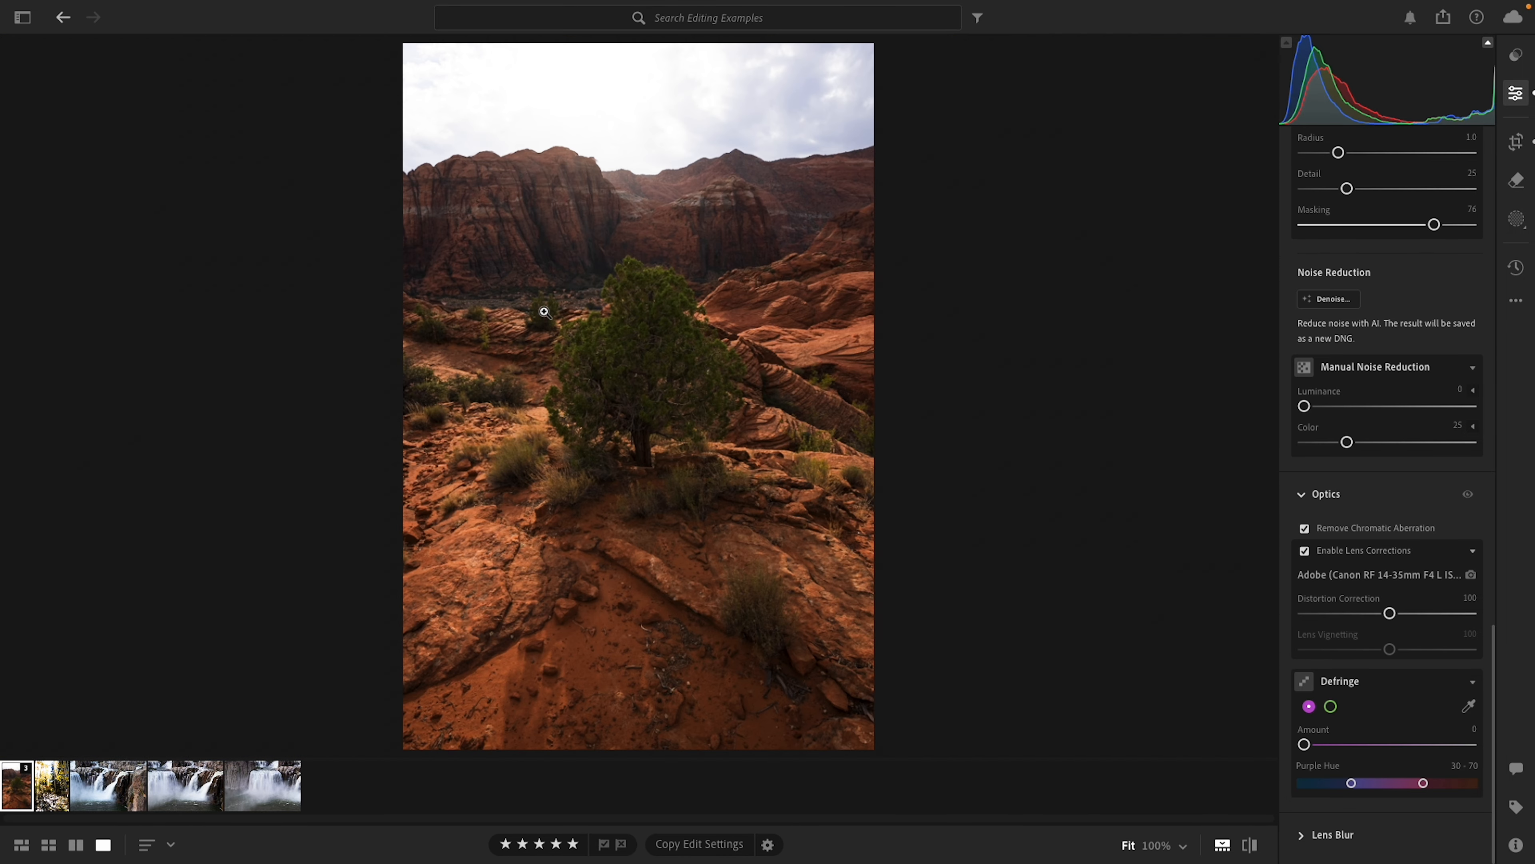
left_click(744, 104)
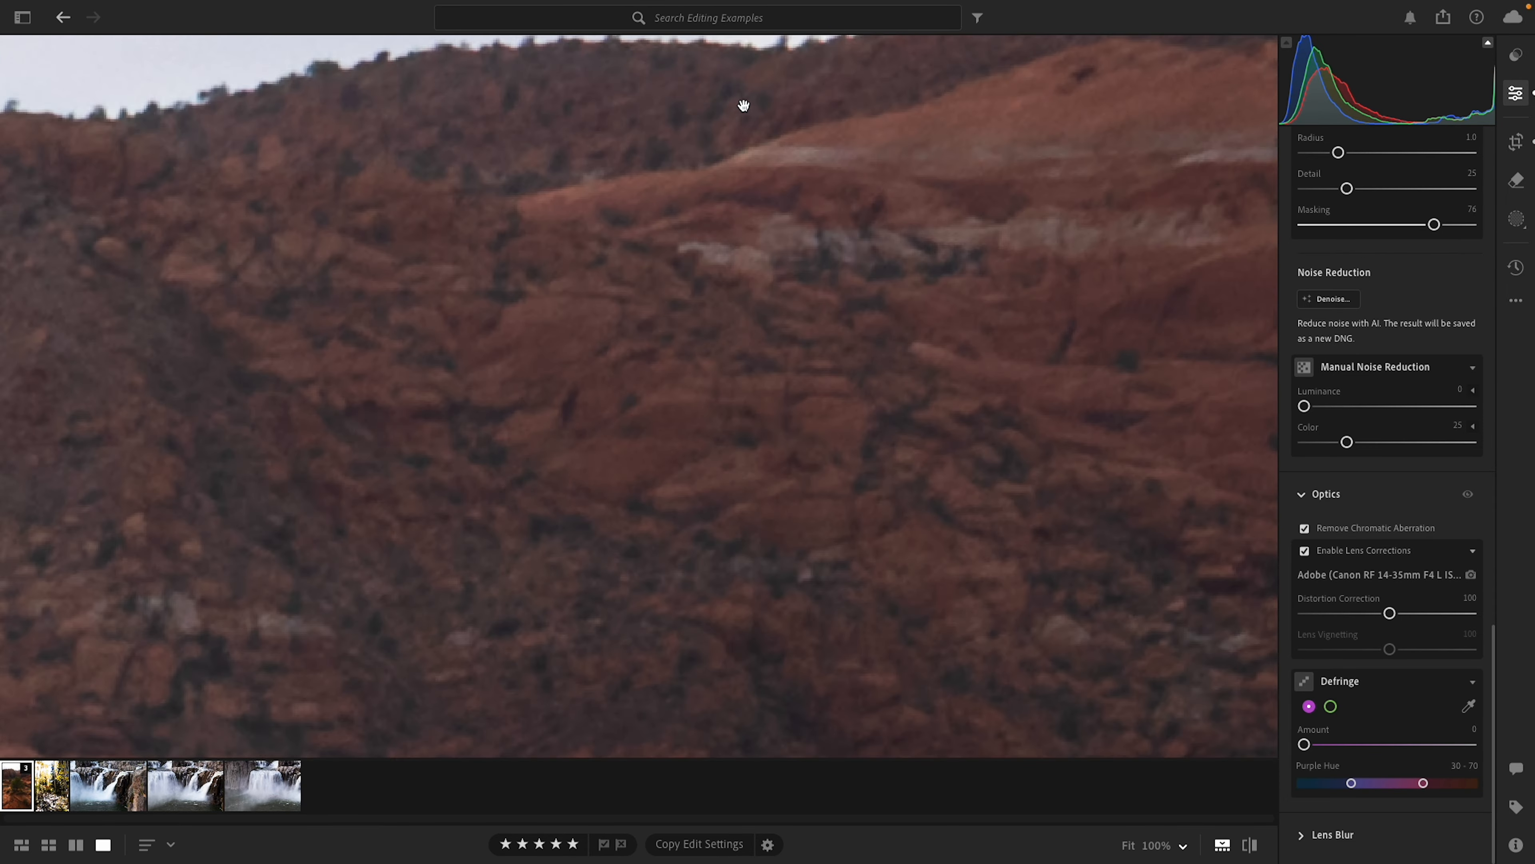
left_click_drag(744, 104, 782, 343)
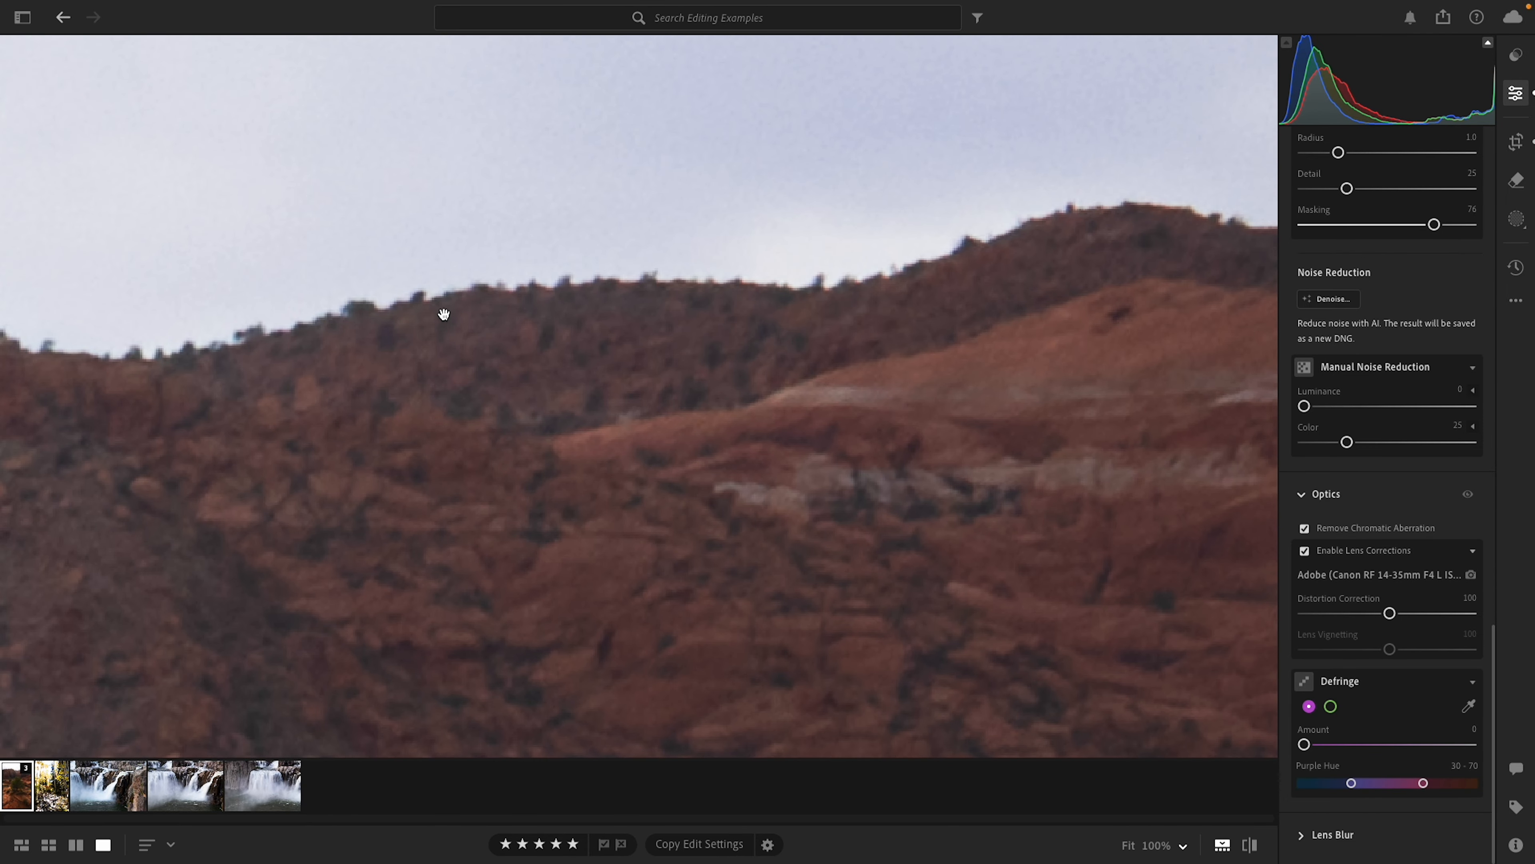
left_click_drag(441, 312, 956, 265)
left_click(435, 246)
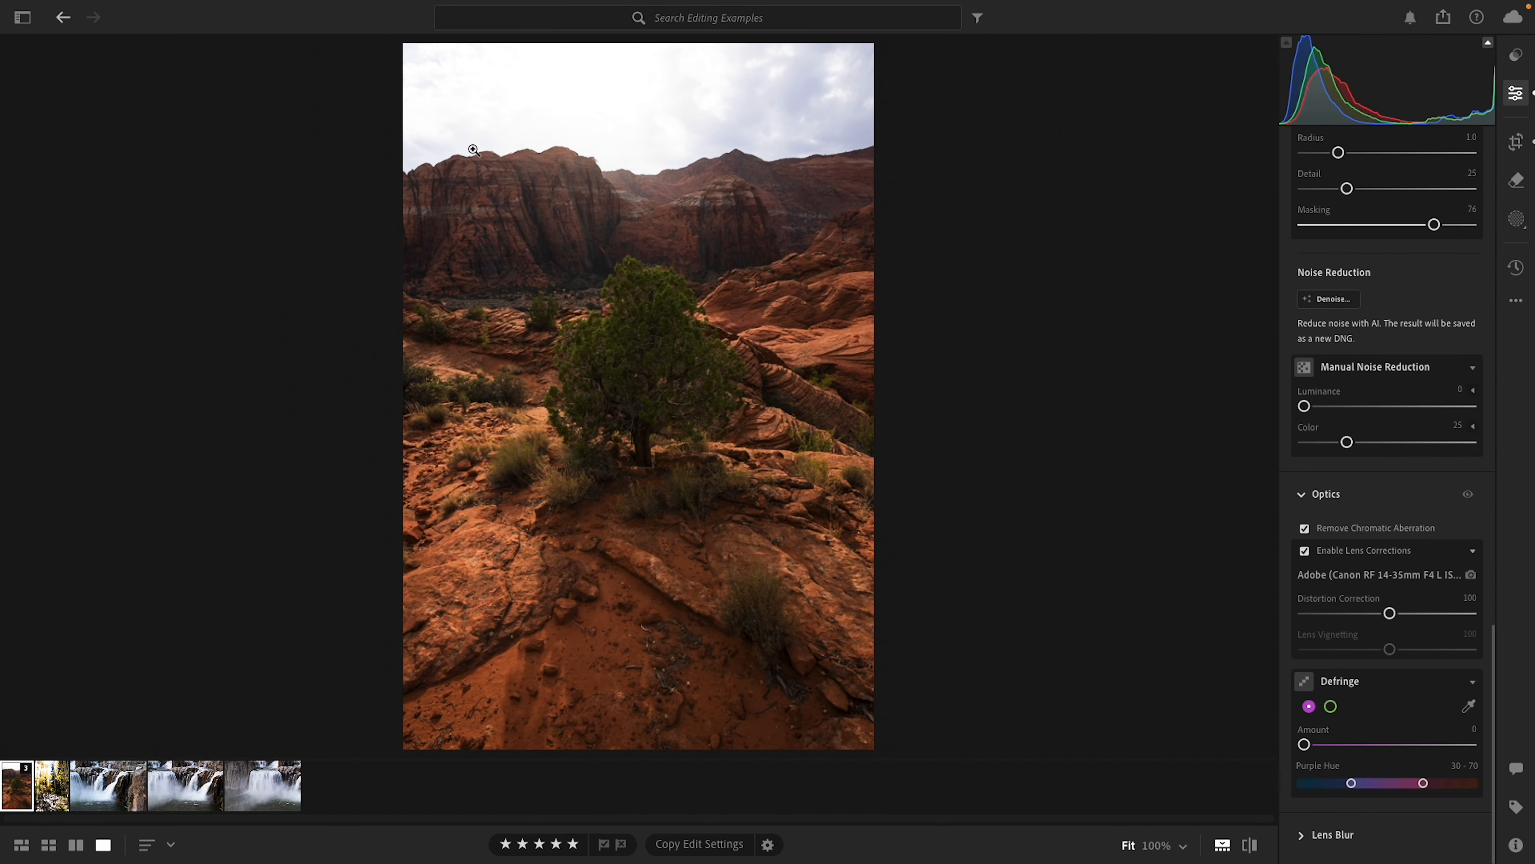
- Try the Defringe eyedropper on the cliff edge against the sky at 100% zoom, and return to the full view
left_click(445, 156)
scroll(569, 209, "up", 3)
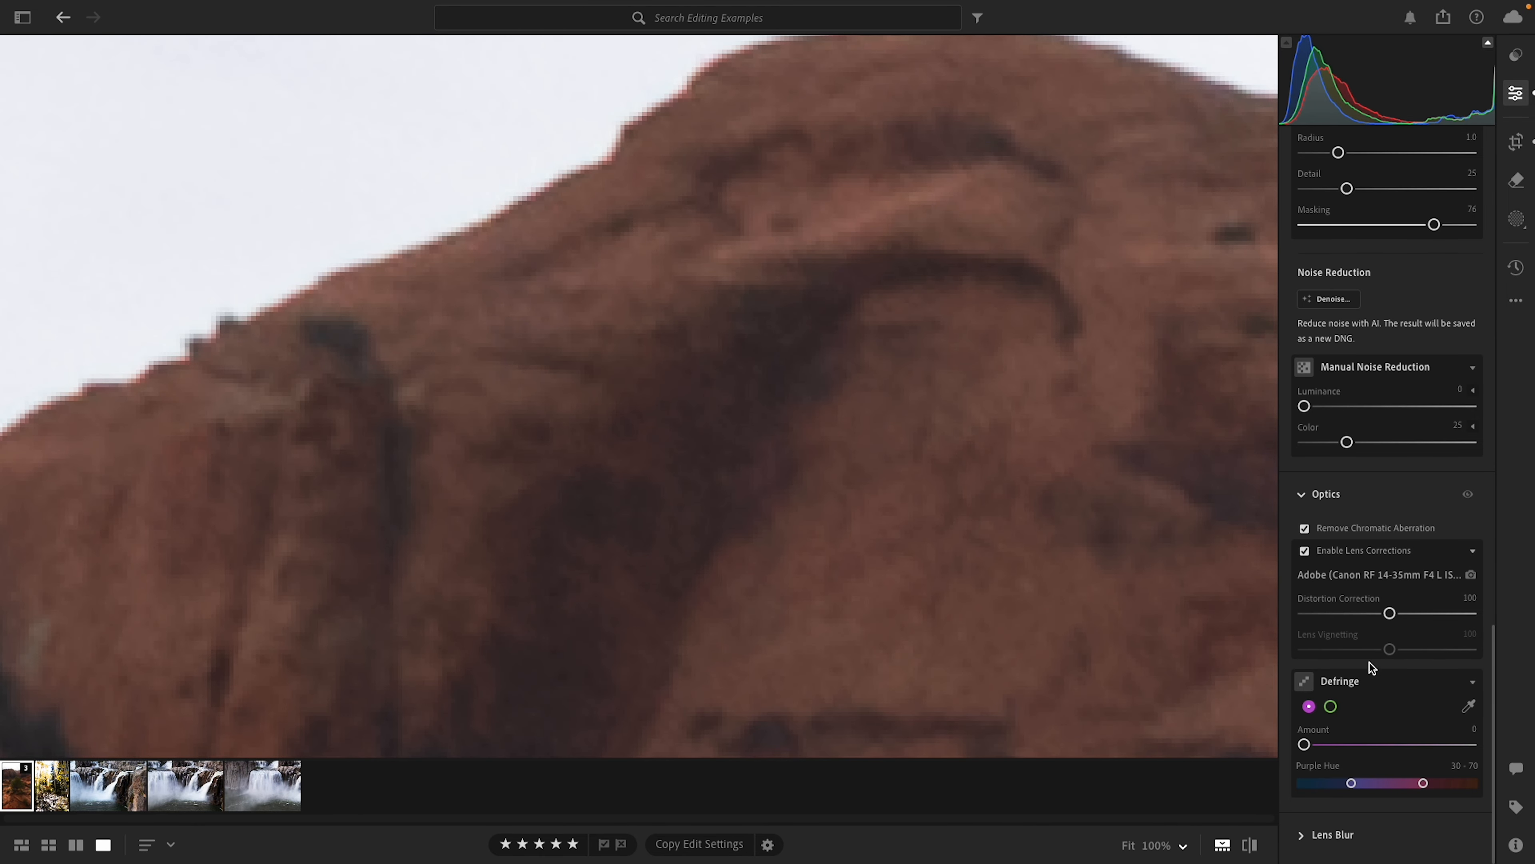
left_click(1469, 705)
left_click(891, 329)
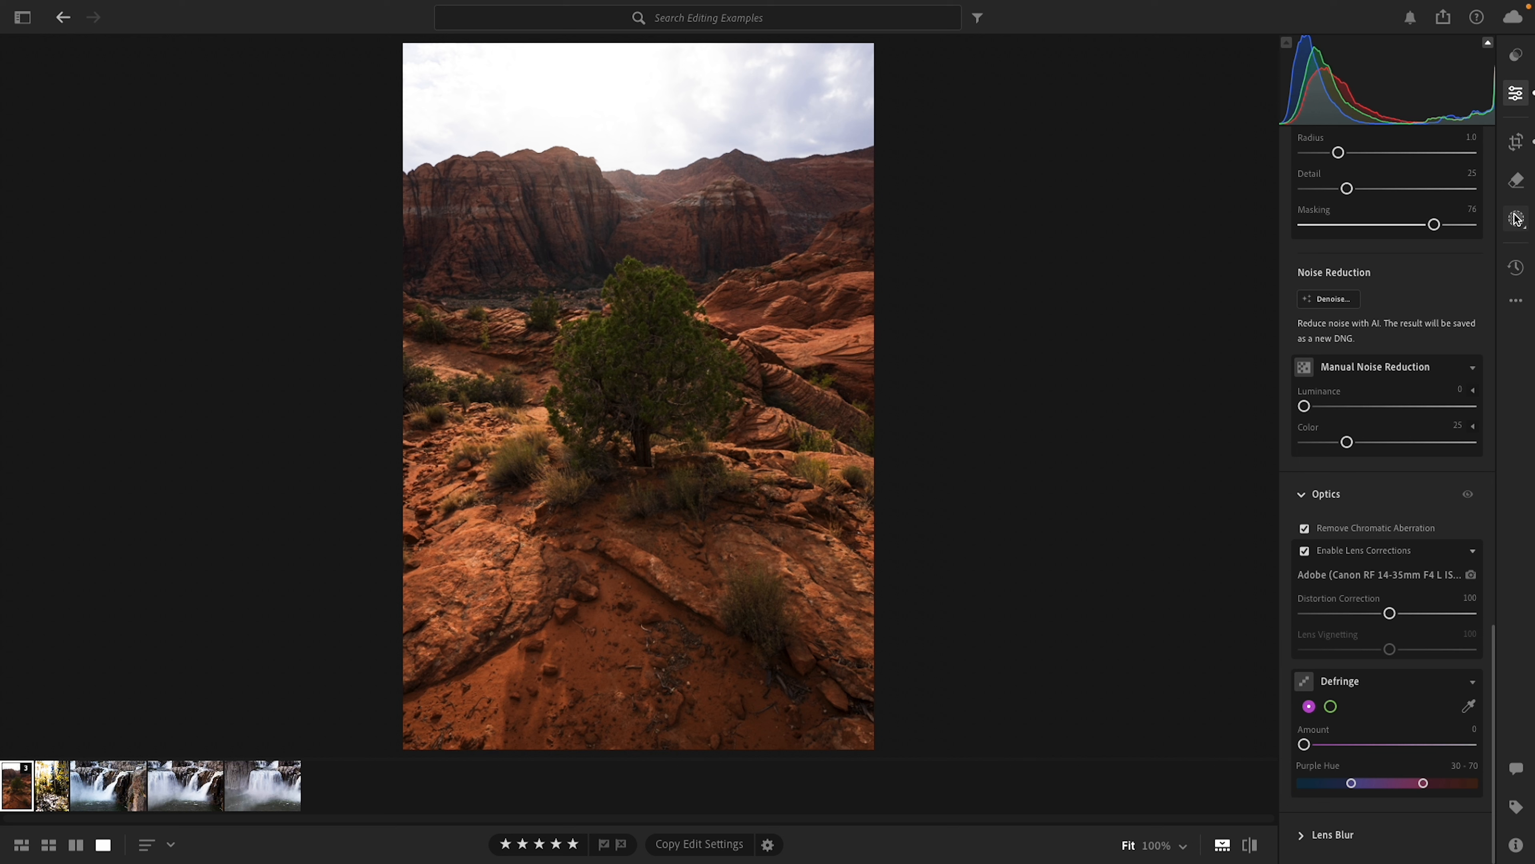
- Create a new Sky mask on the photo
left_click(1517, 233)
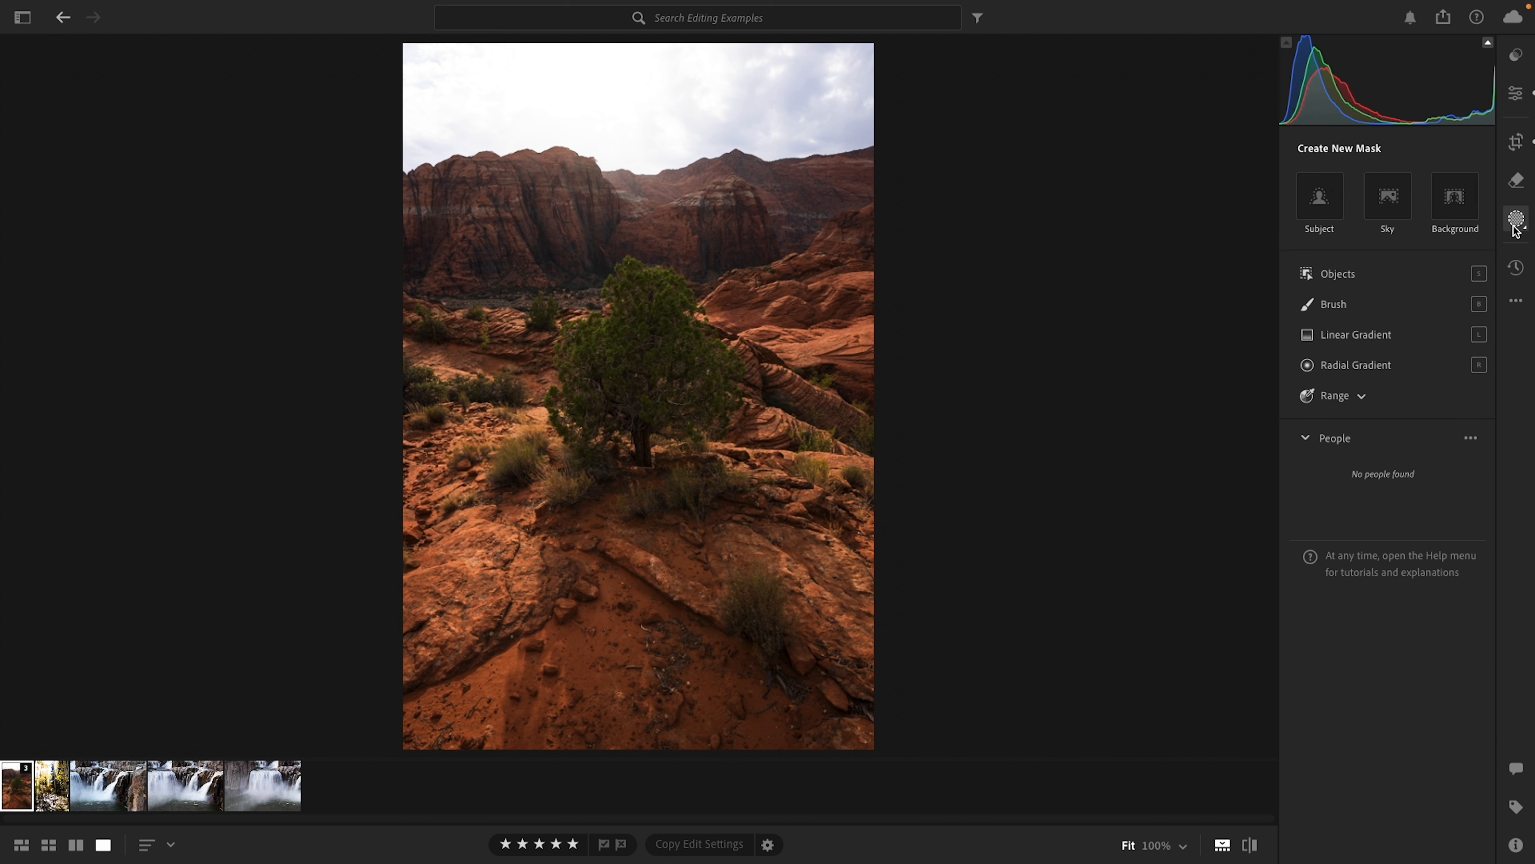
left_click(1385, 210)
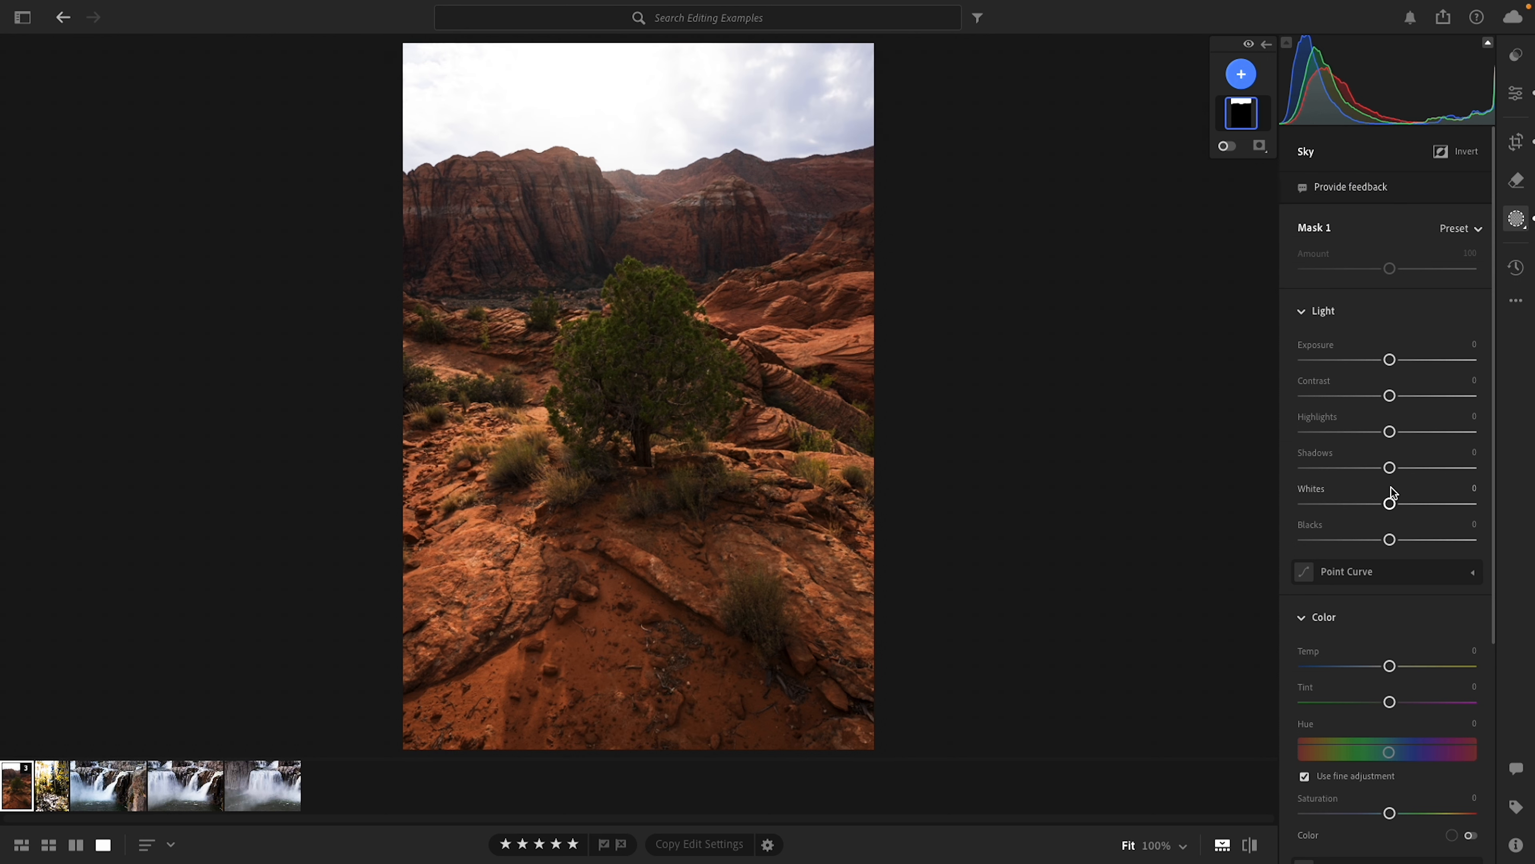
- Set the Sky mask's Highlights to −32, Exposure to −0.16 and Contrast to +3
left_click_drag(1390, 431, 1363, 431)
left_click_drag(1390, 361, 1388, 363)
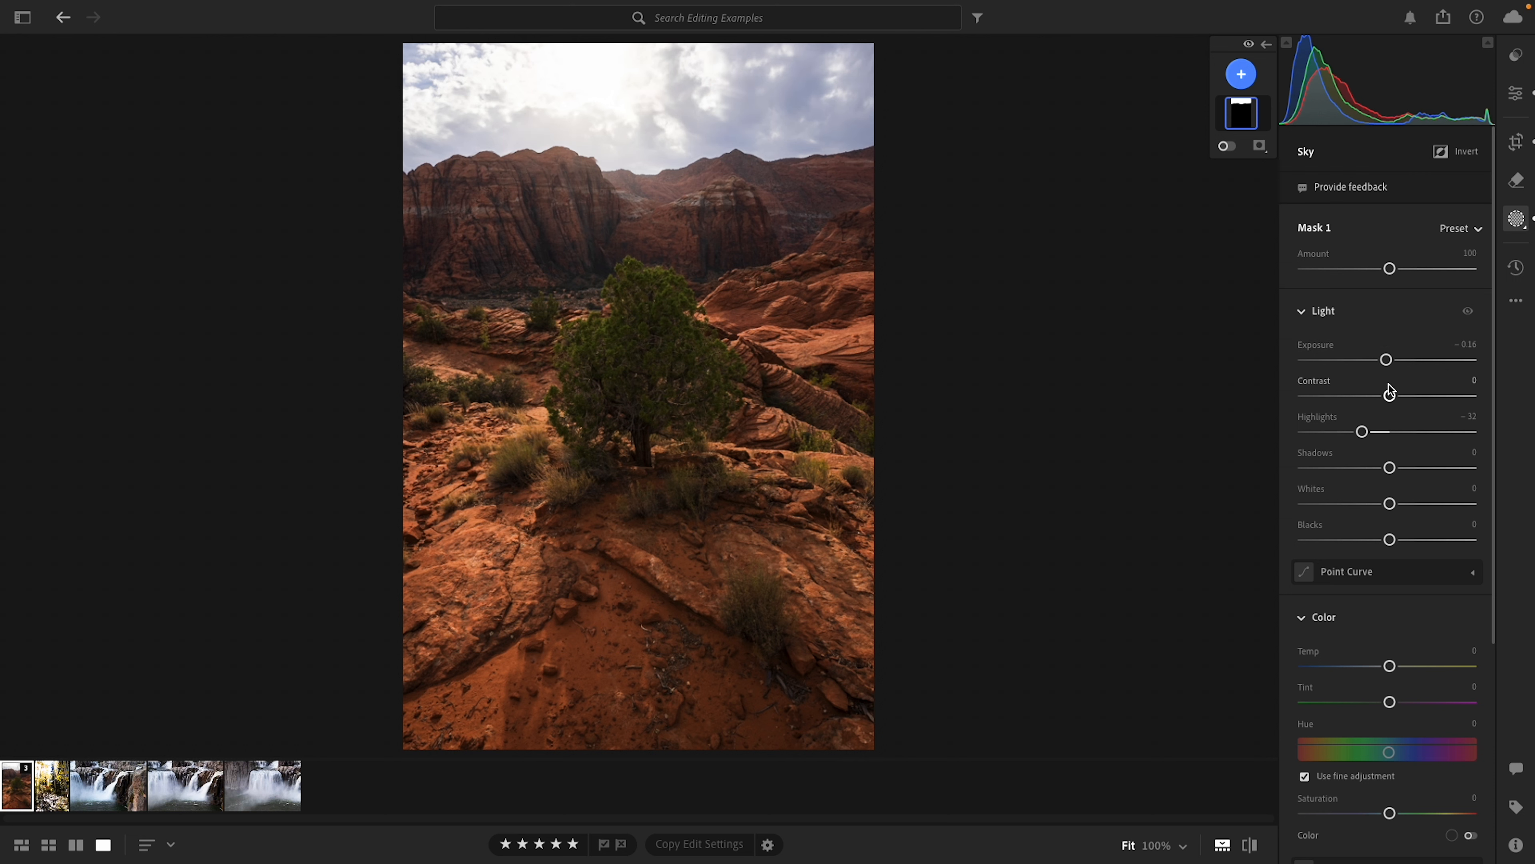
left_click_drag(1391, 399, 1393, 399)
- Show the Sky mask's Effects controls and set Dehaze to −10
scroll(1381, 626, "down", 4)
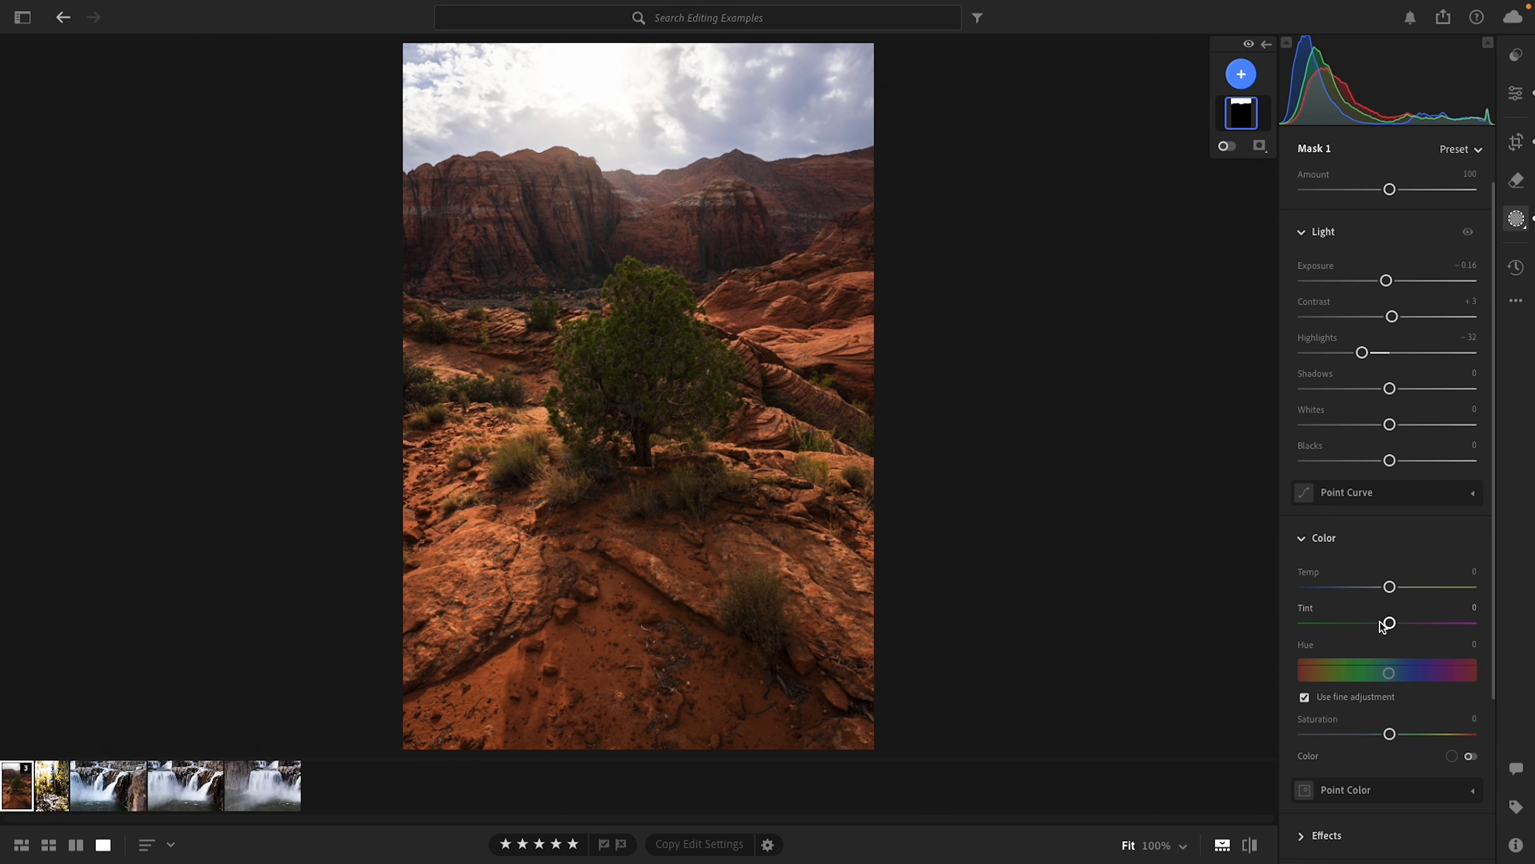
scroll(1380, 622, "down", 3)
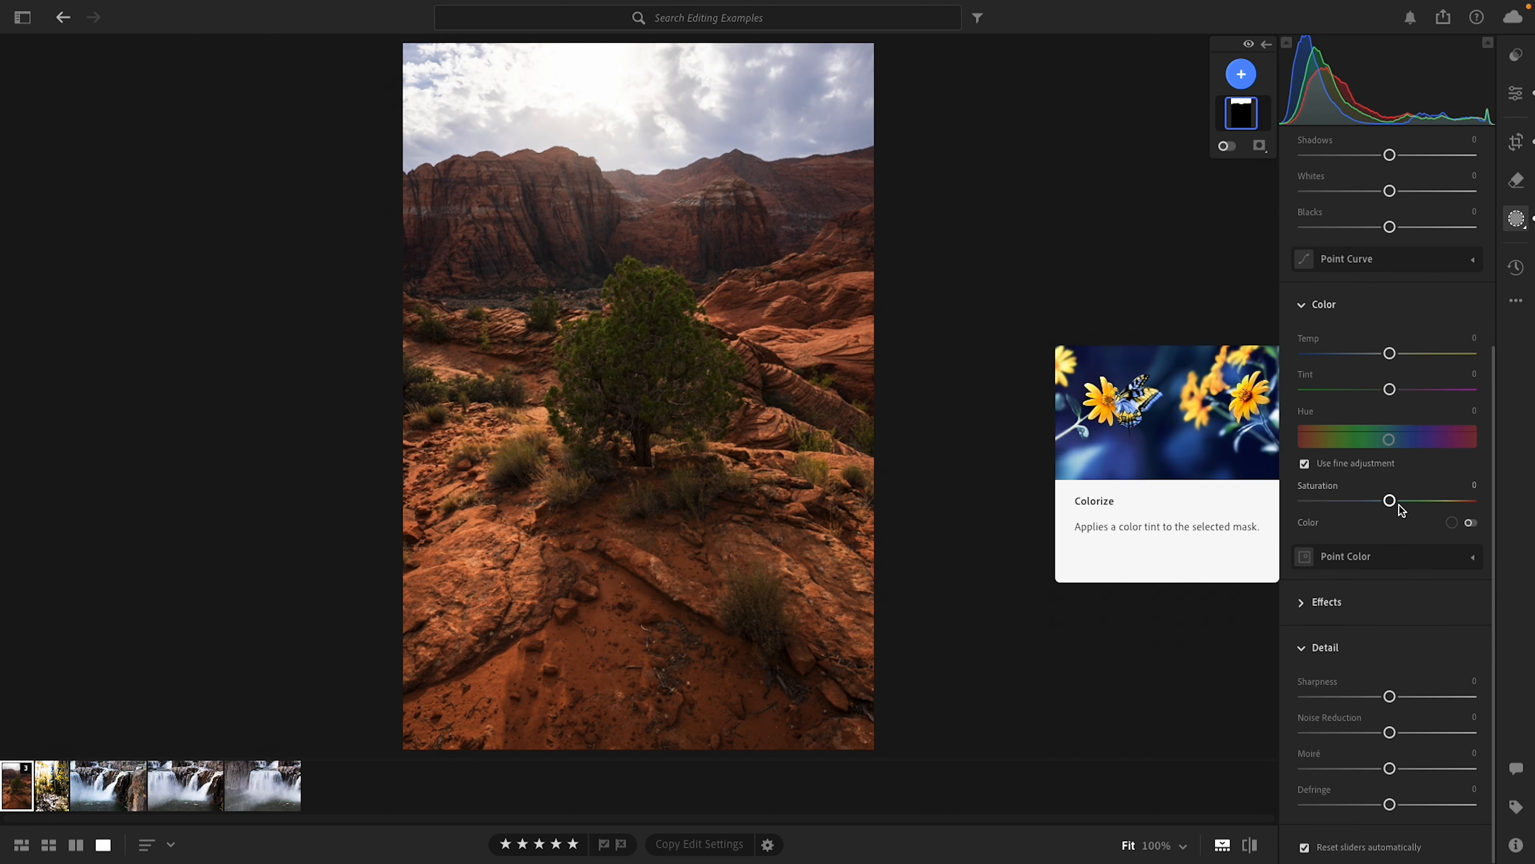
left_click(1301, 602)
scroll(1372, 635, "down", 2)
left_click_drag(1388, 645, 1381, 647)
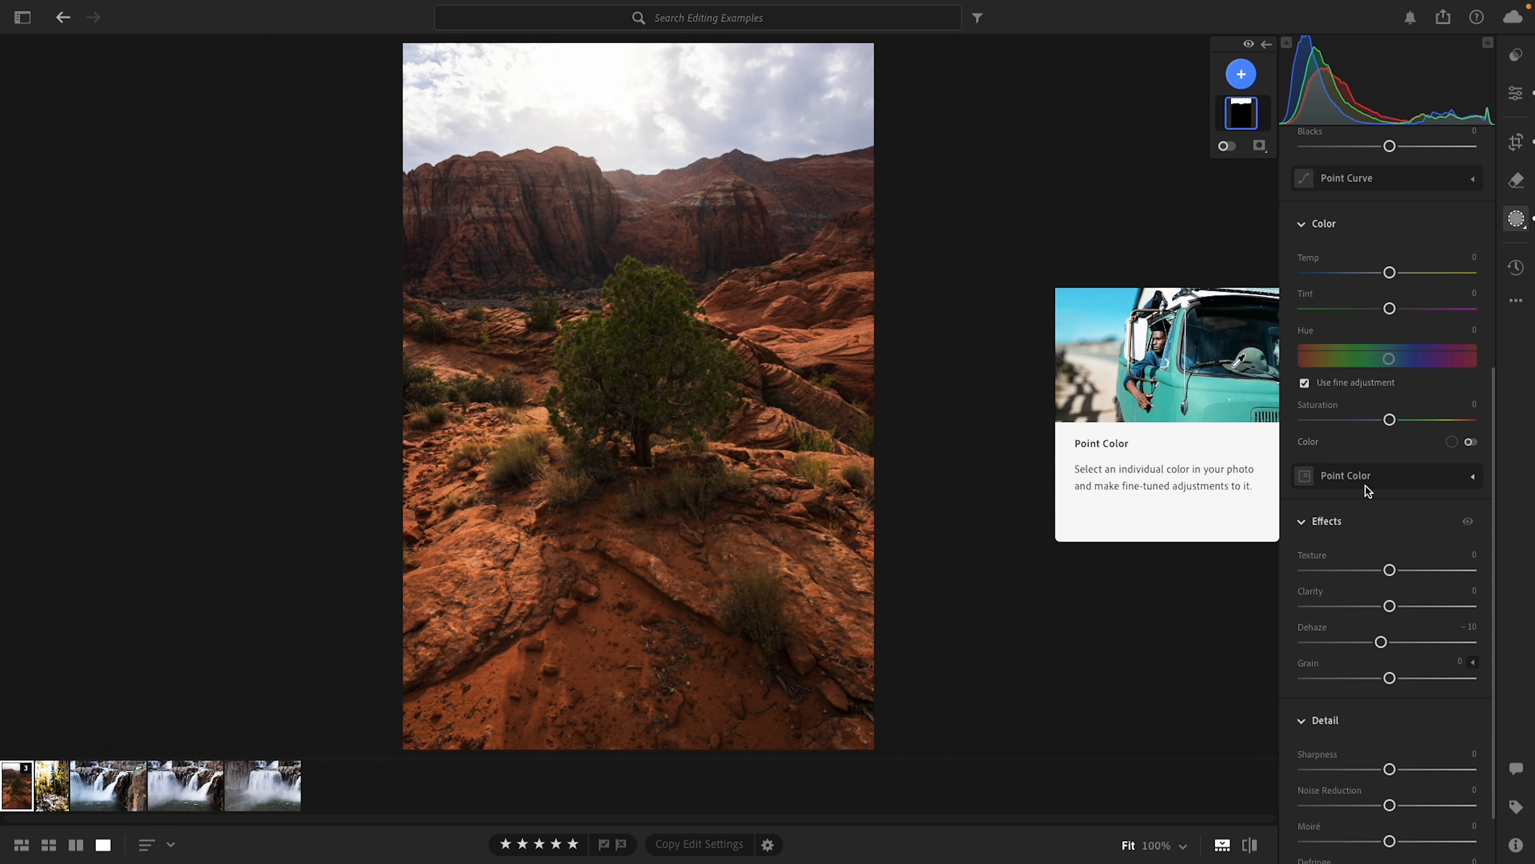
- Add a linear gradient mask rising from the photo's bottom edge to below the tree, and set its Exposure to −0.52
left_click(1237, 77)
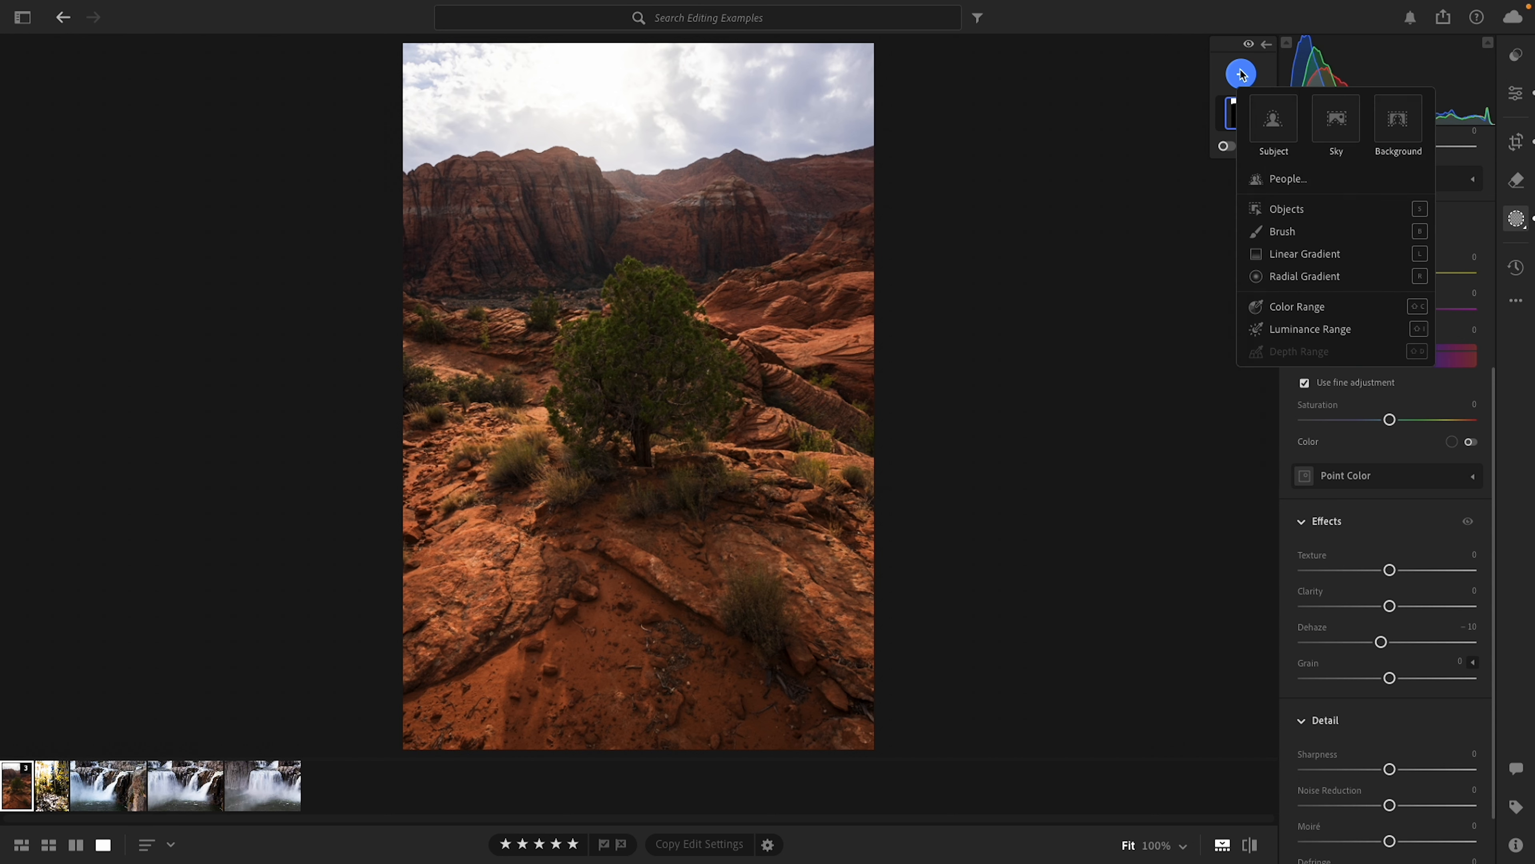
left_click(1304, 257)
left_click_drag(612, 671, 615, 323)
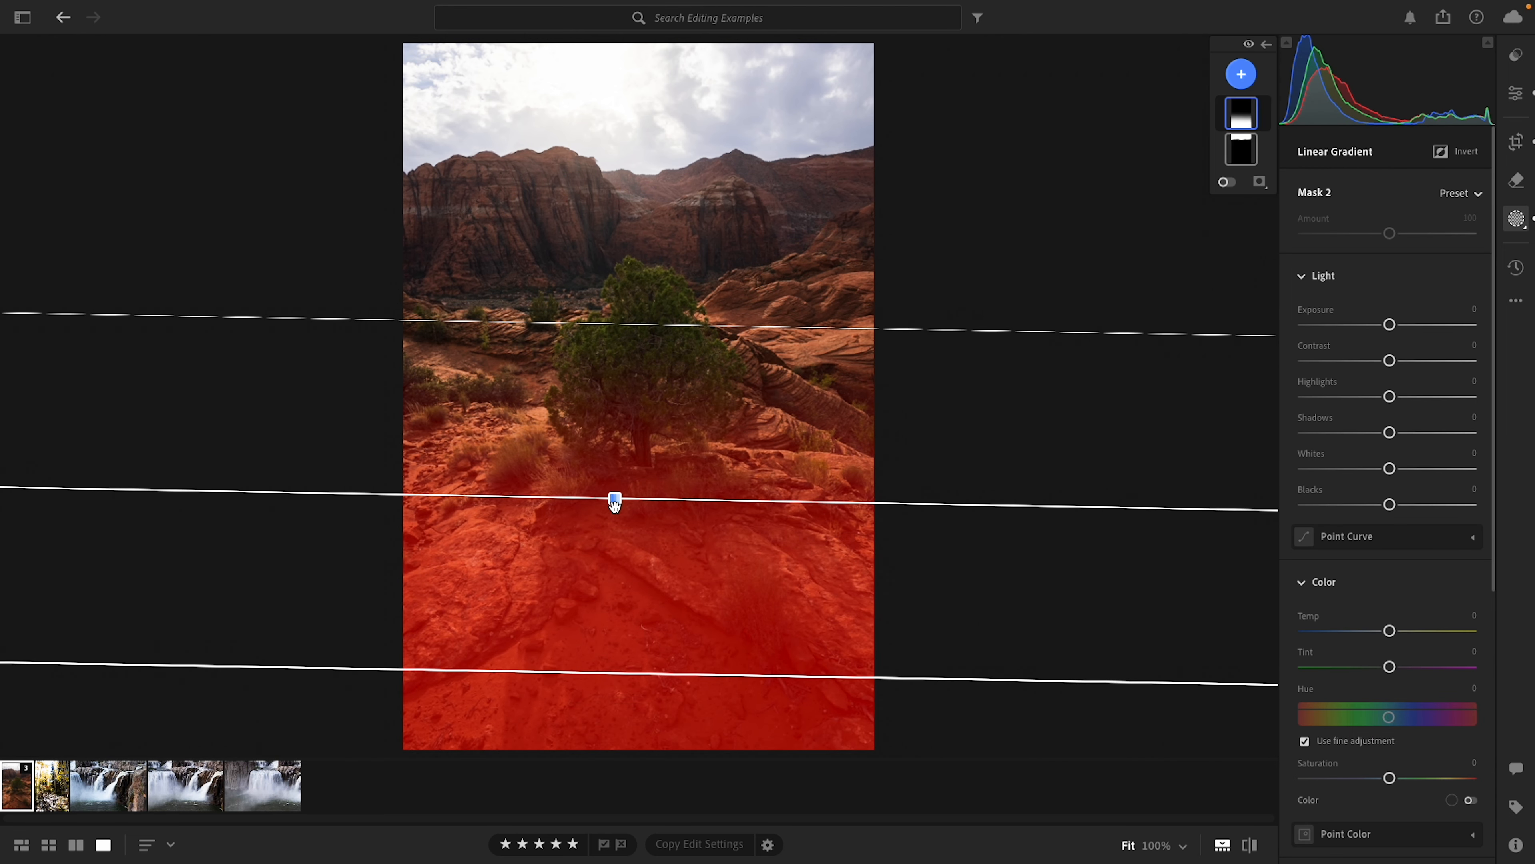
left_click_drag(615, 502, 664, 645)
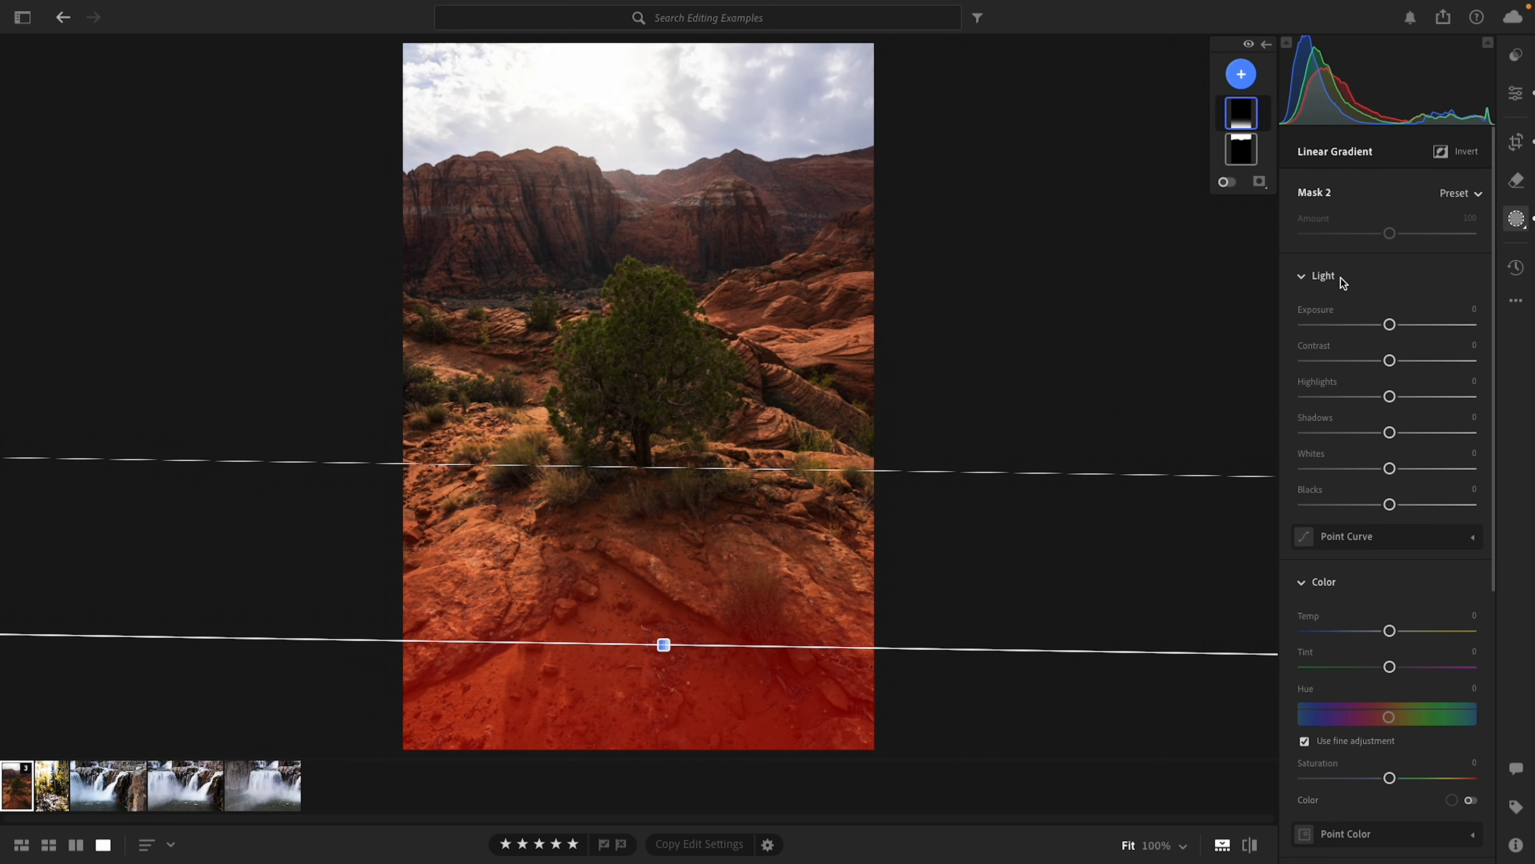
left_click_drag(1390, 324, 1384, 327)
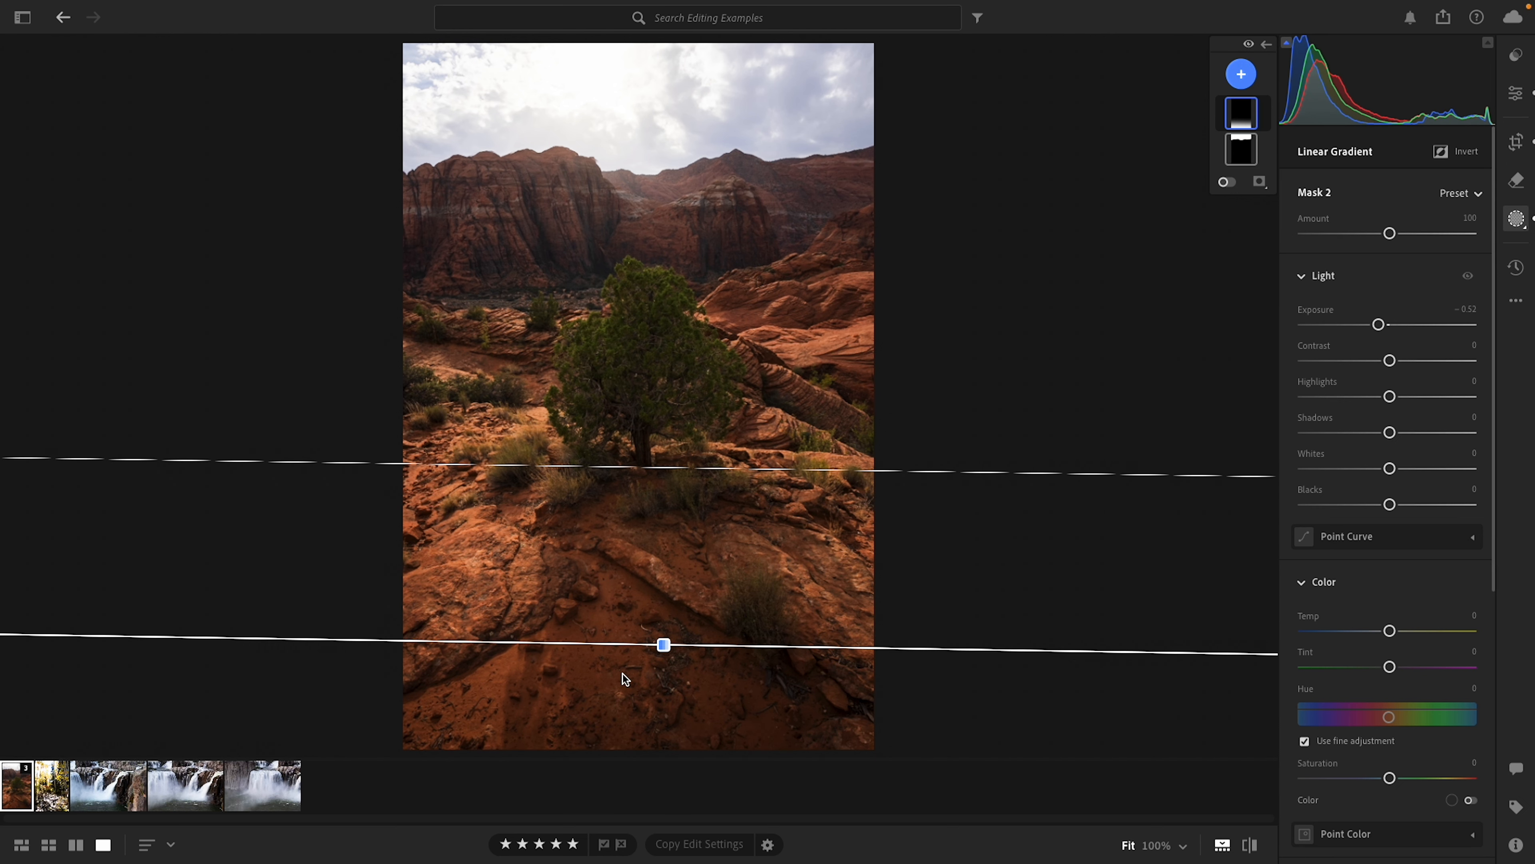
left_click_drag(663, 645, 663, 700)
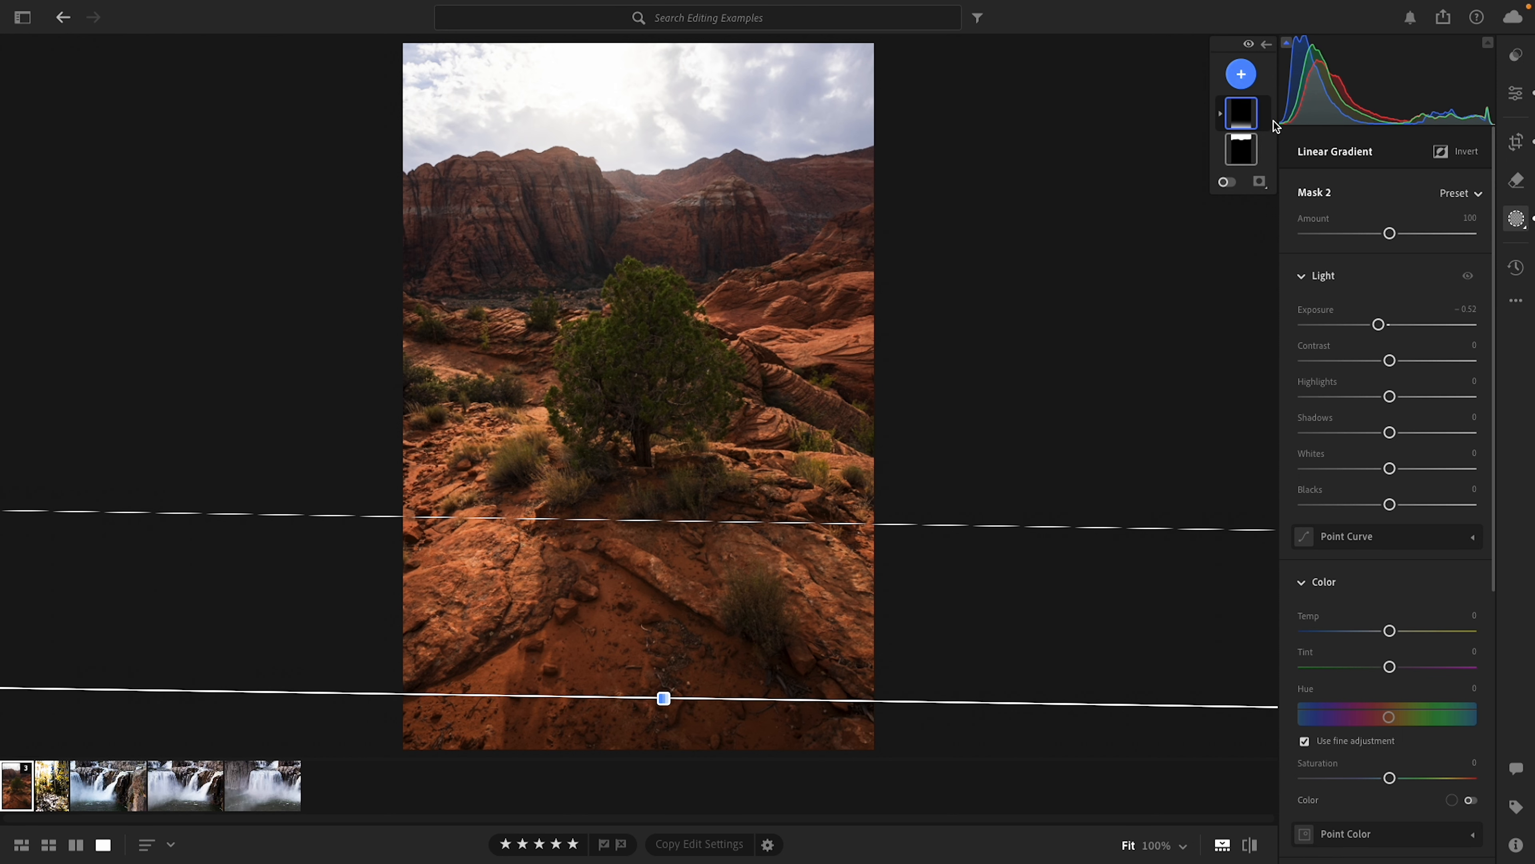
- Add a radial gradient mask centered on the tree and fit its circle around the tree's crown and trunk
left_click(1241, 74)
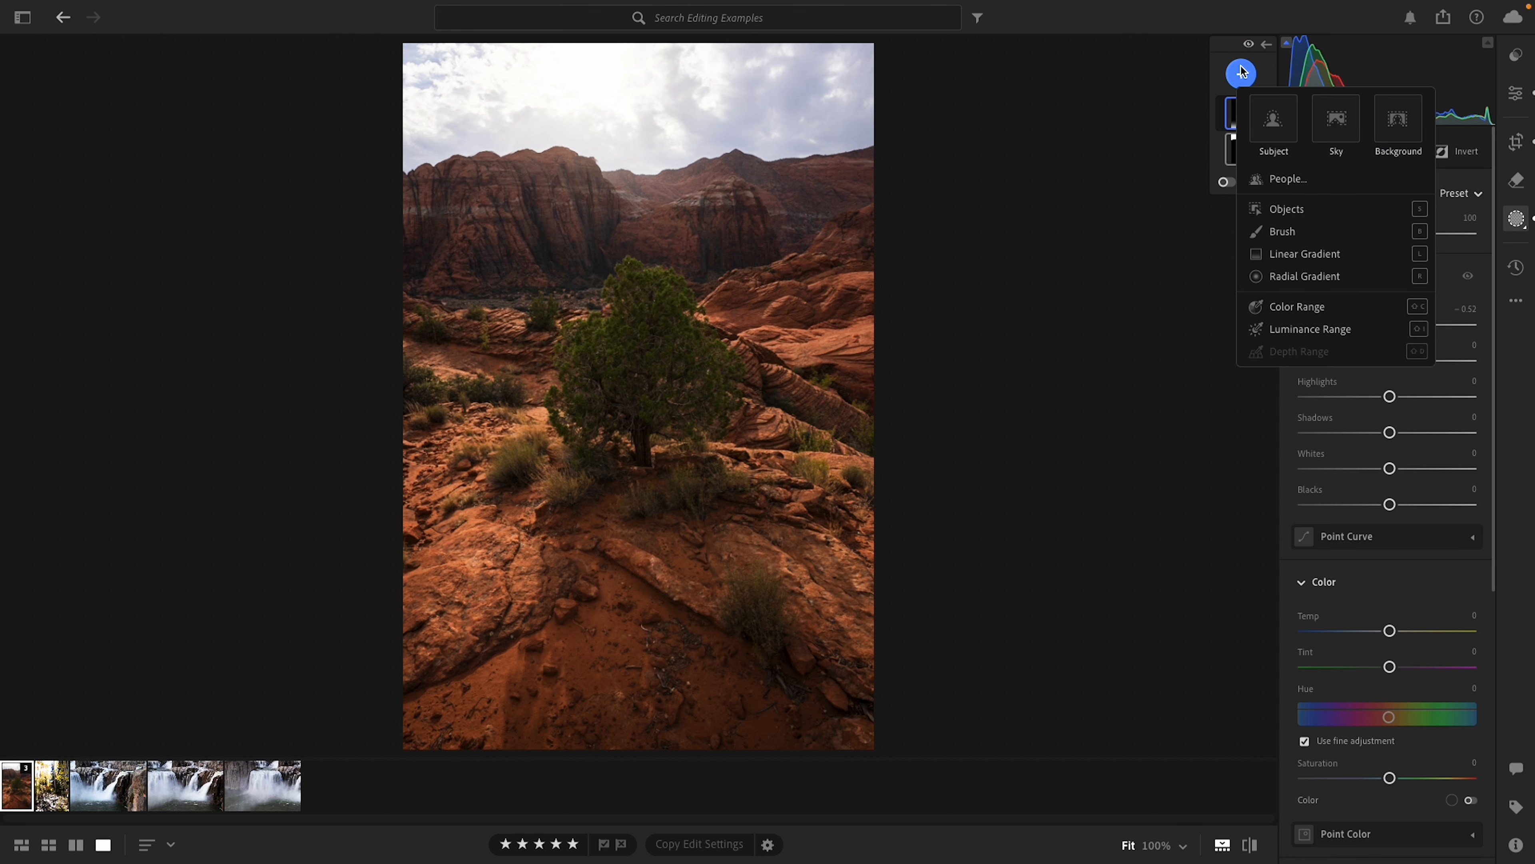
left_click(1278, 278)
left_click_drag(541, 302, 674, 448)
left_click_drag(537, 299, 628, 367)
left_click_drag(635, 224, 635, 247)
- Set the radial mask's Exposure to +0.24, Shadows to +2, Whites to +14 and Temp to +2
left_click_drag(1388, 364, 1393, 364)
left_click_drag(1389, 469, 1401, 505)
left_click_drag(1387, 671, 1388, 671)
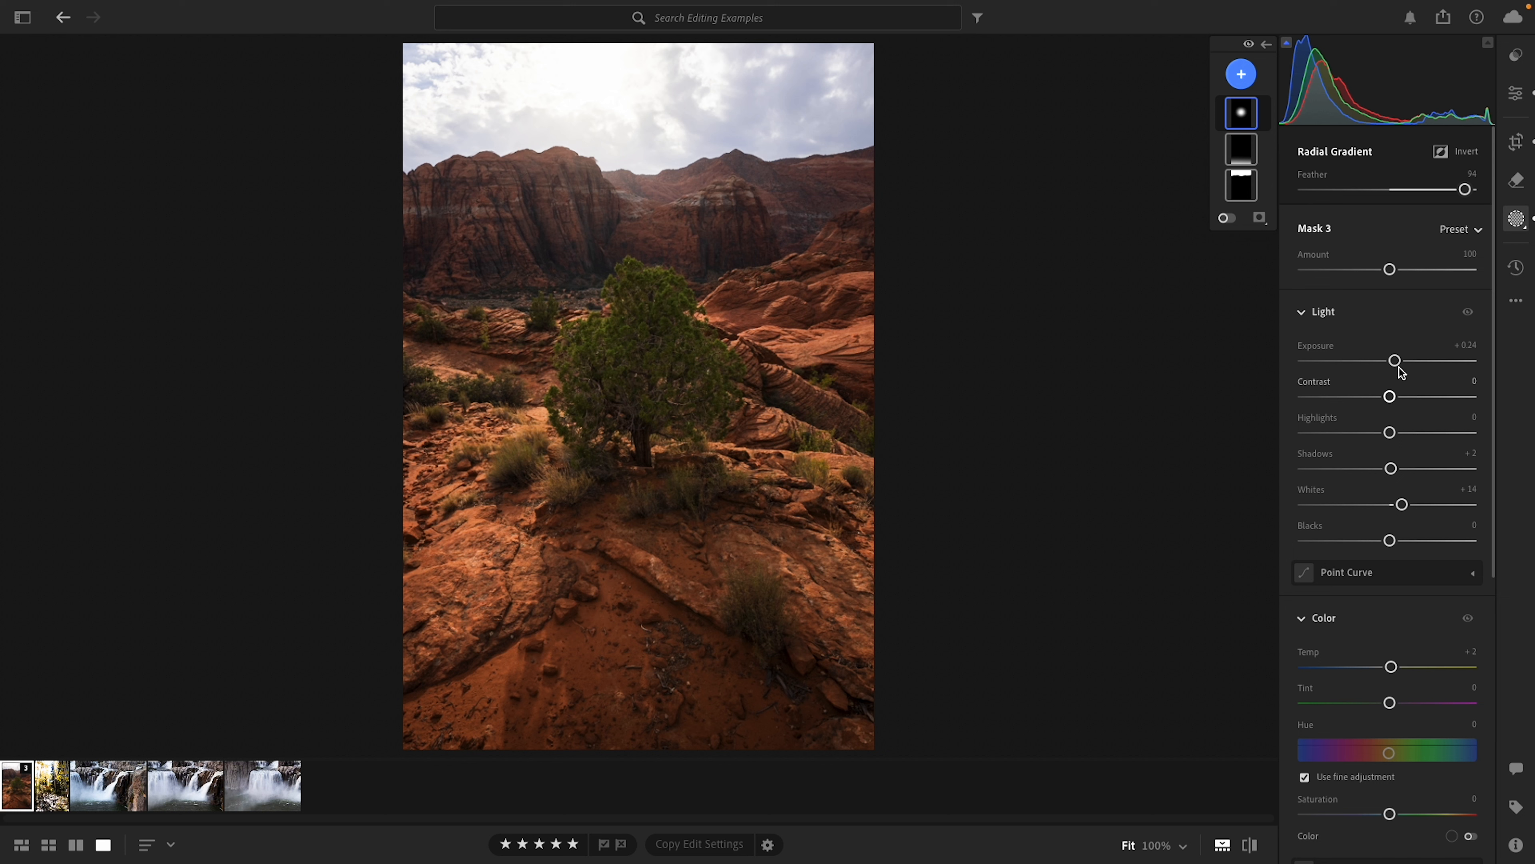
left_click_drag(1394, 361, 1393, 361)
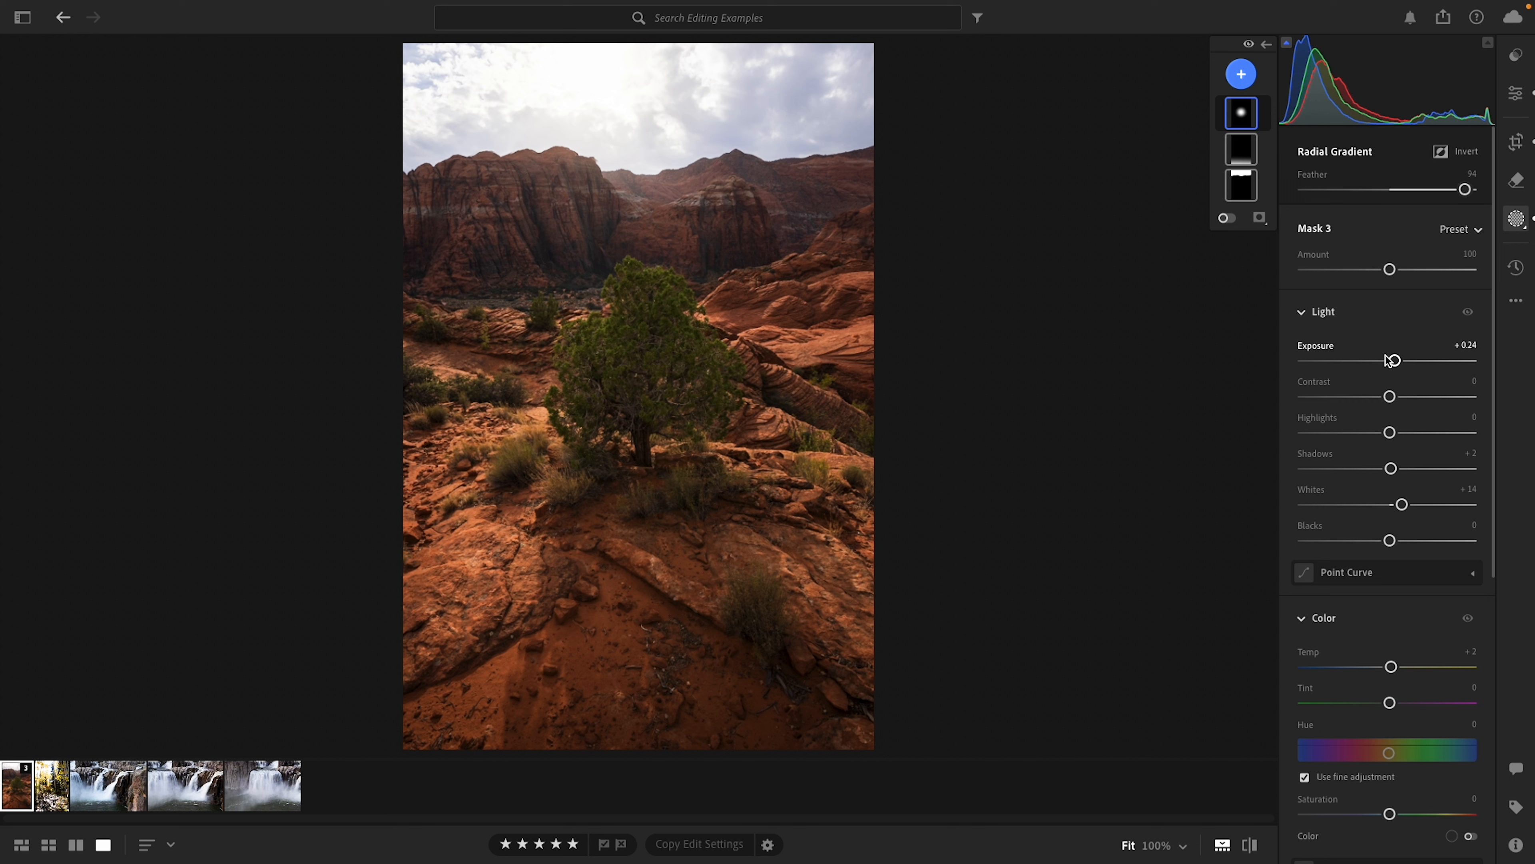
- Toggle all masks off and on to compare the photo with and without the local edits
left_click(1248, 46)
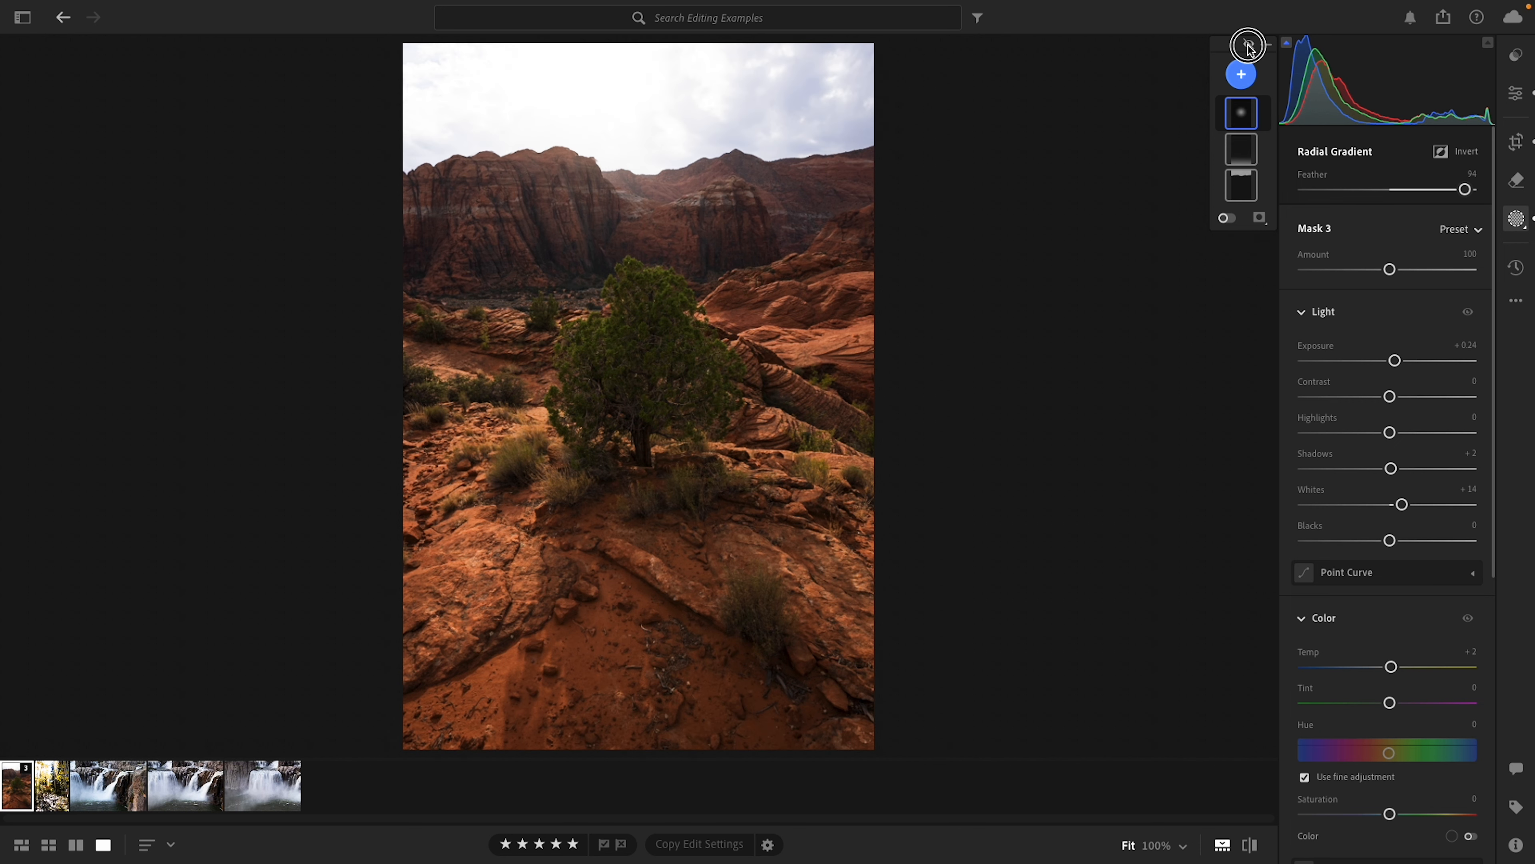
left_click(1248, 45)
left_click(1248, 45)
left_click_drag(1249, 46, 1250, 46)
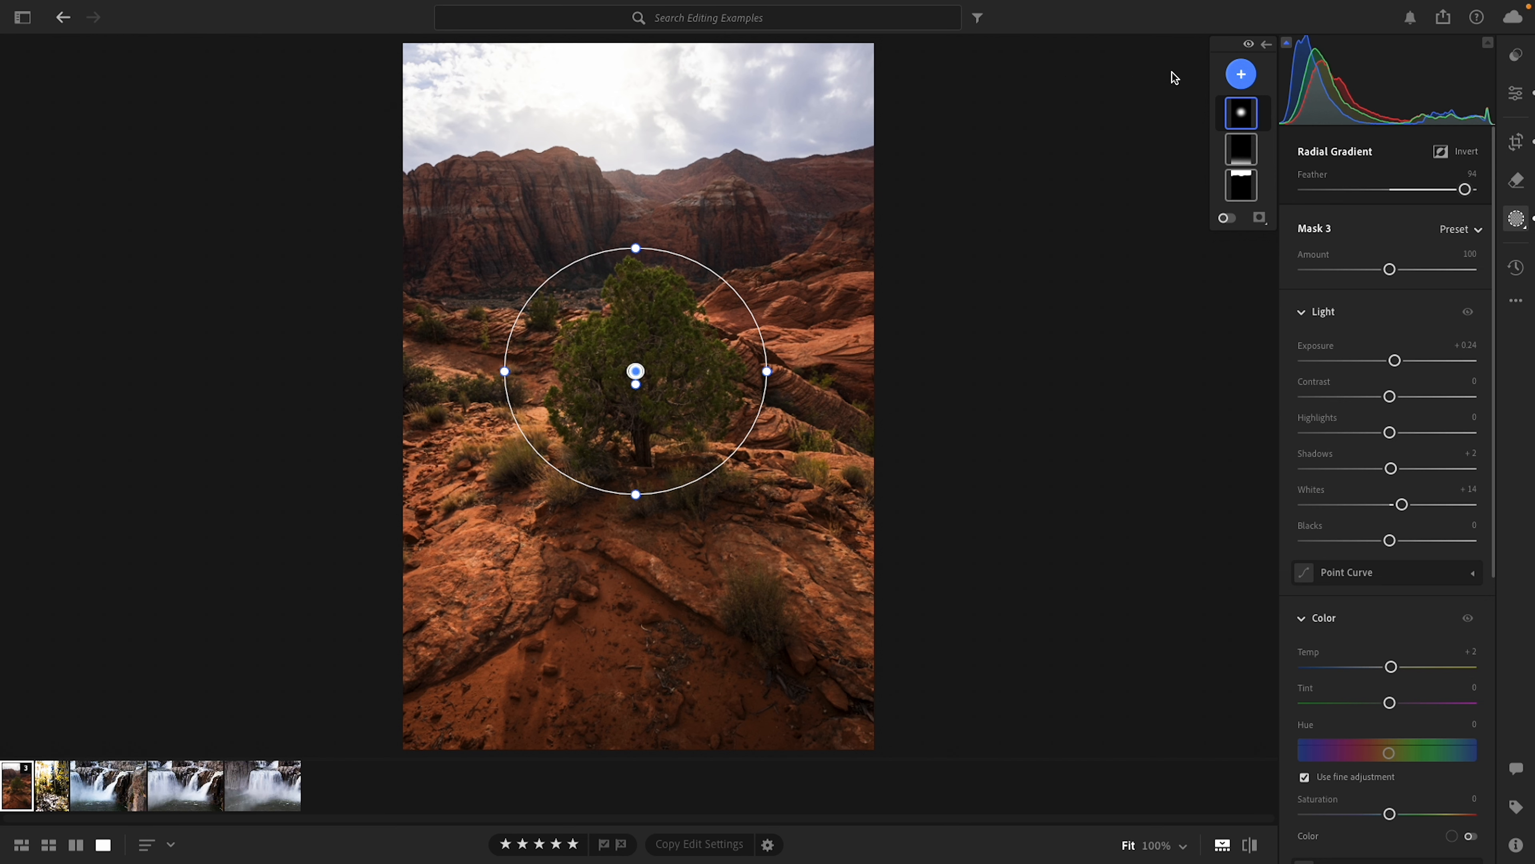
- Paint a size 15 brush mask along the photo's lower foreground and set its Exposure to −0.28
left_click(1240, 74)
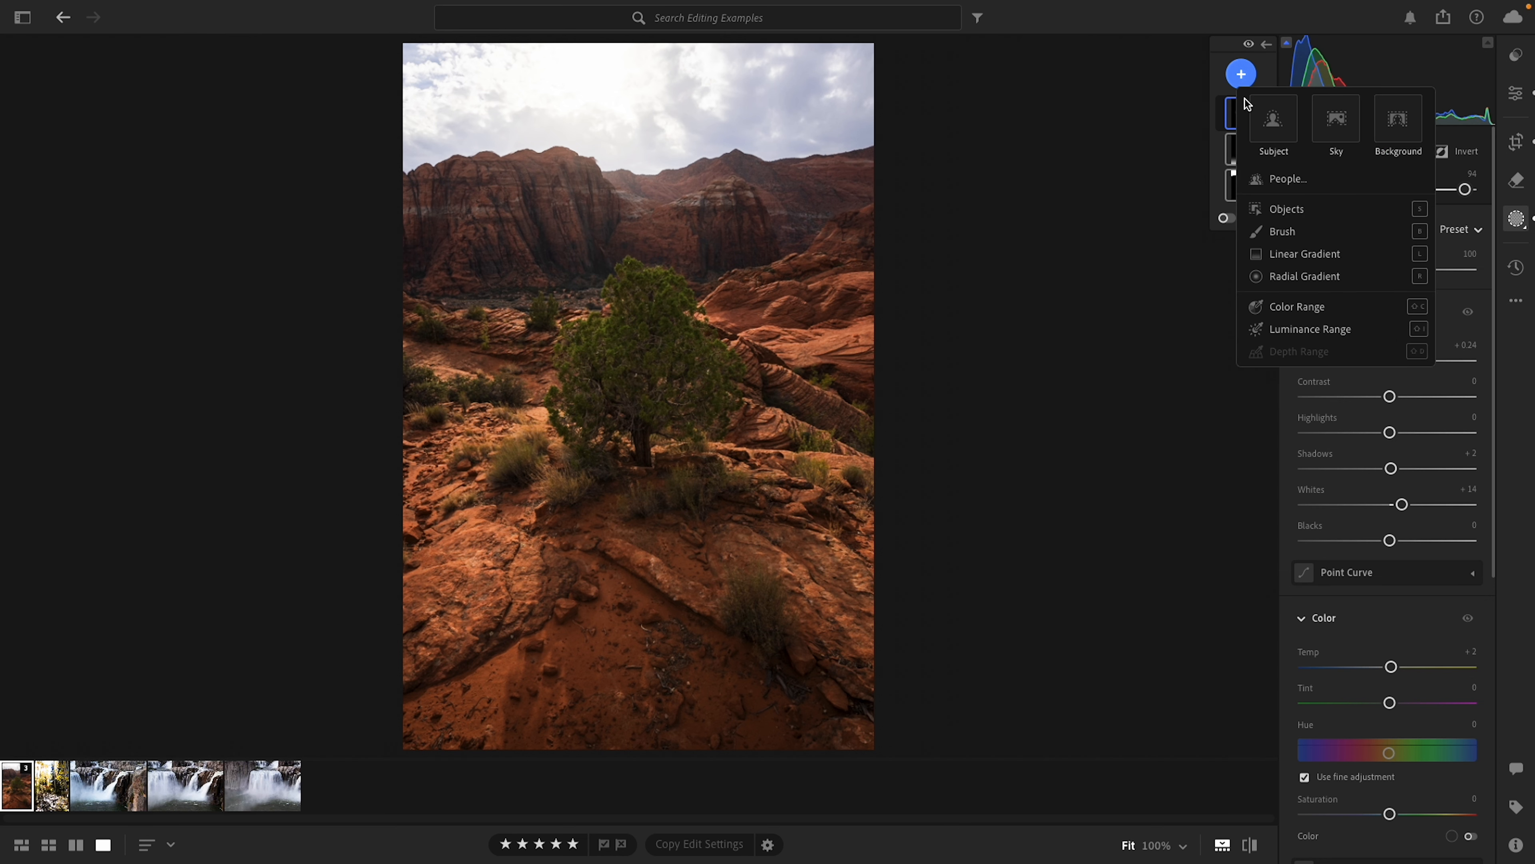
left_click(1275, 231)
scroll(568, 685, "down", 8)
scroll(569, 684, "up", 1)
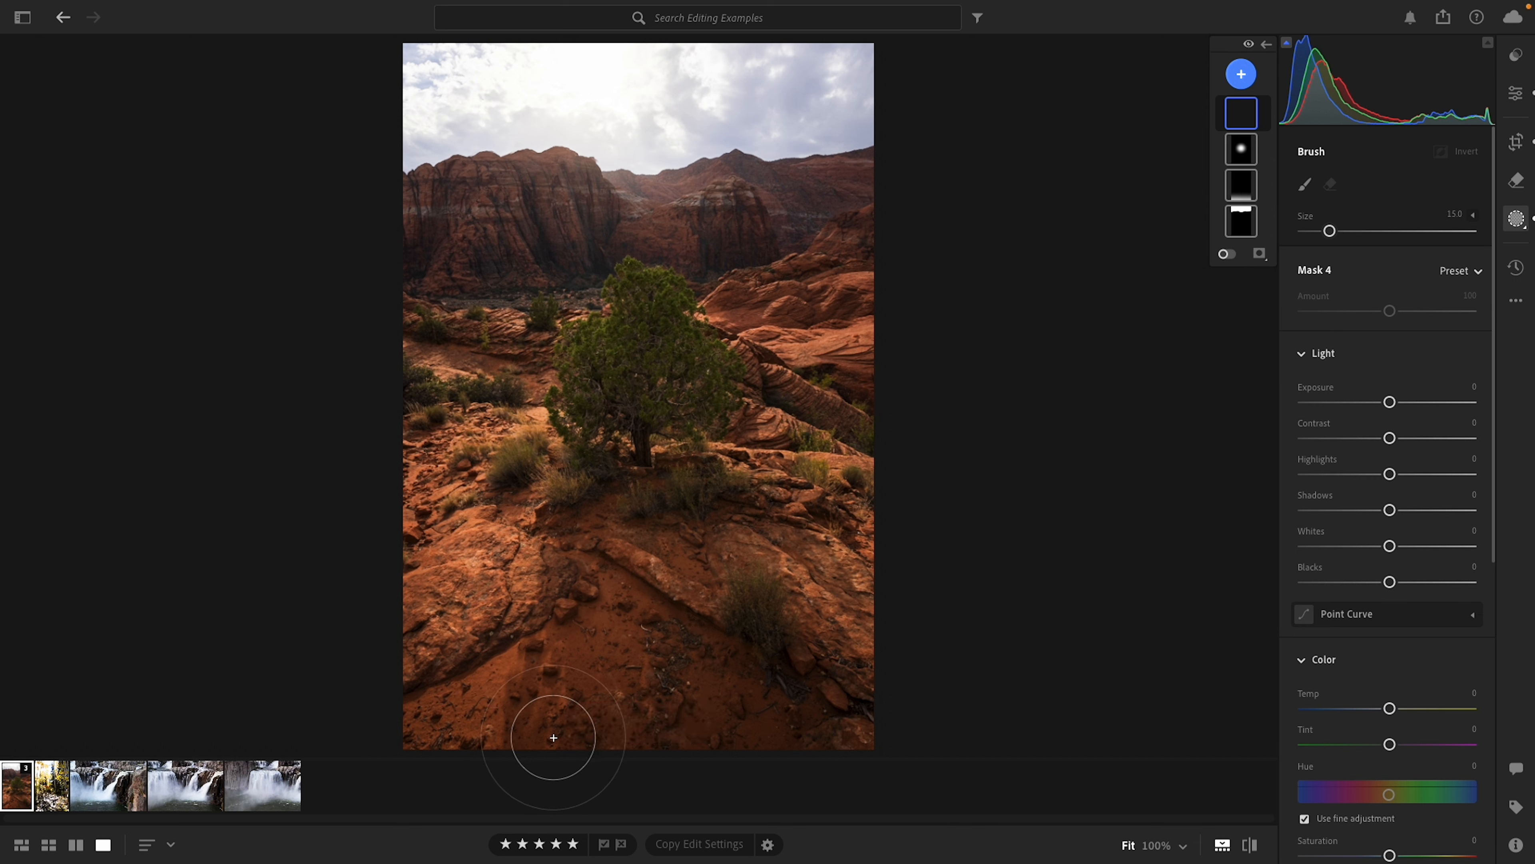
mouse_move(551, 735)
left_mouse_down()
mouse_move(571, 548)
mouse_move(536, 656)
mouse_move(630, 530)
mouse_move(665, 714)
mouse_move(707, 822)
mouse_move(734, 701)
mouse_move(772, 717)
mouse_move(719, 564)
mouse_move(691, 527)
mouse_move(603, 485)
mouse_move(607, 744)
mouse_move(573, 562)
mouse_move(718, 695)
mouse_move(830, 765)
left_mouse_up()
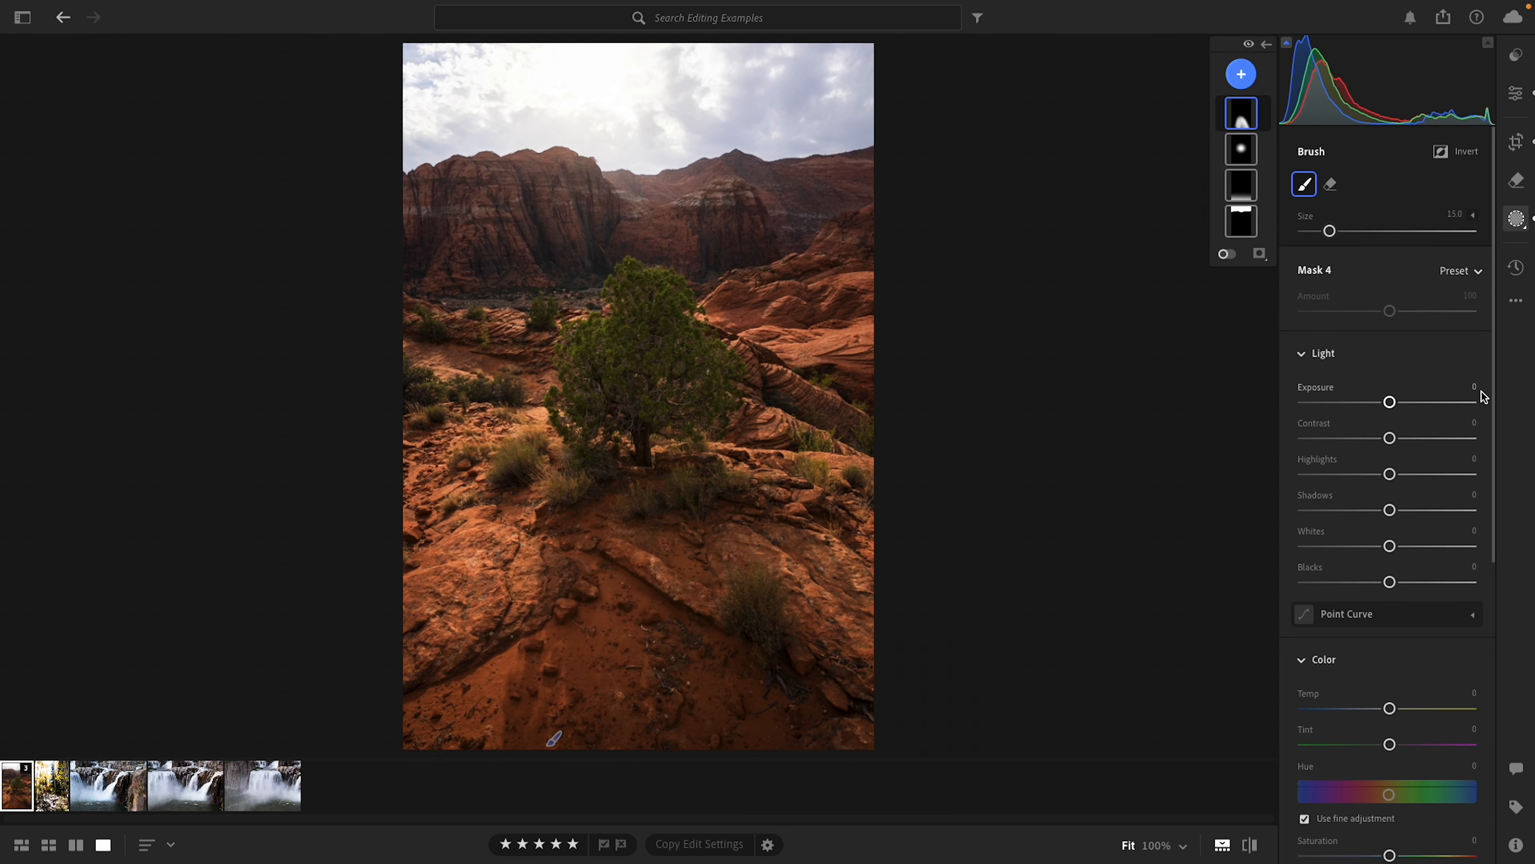
mouse_move(1389, 410)
left_mouse_down()
mouse_move(1342, 402)
mouse_move(1384, 400)
left_mouse_up()
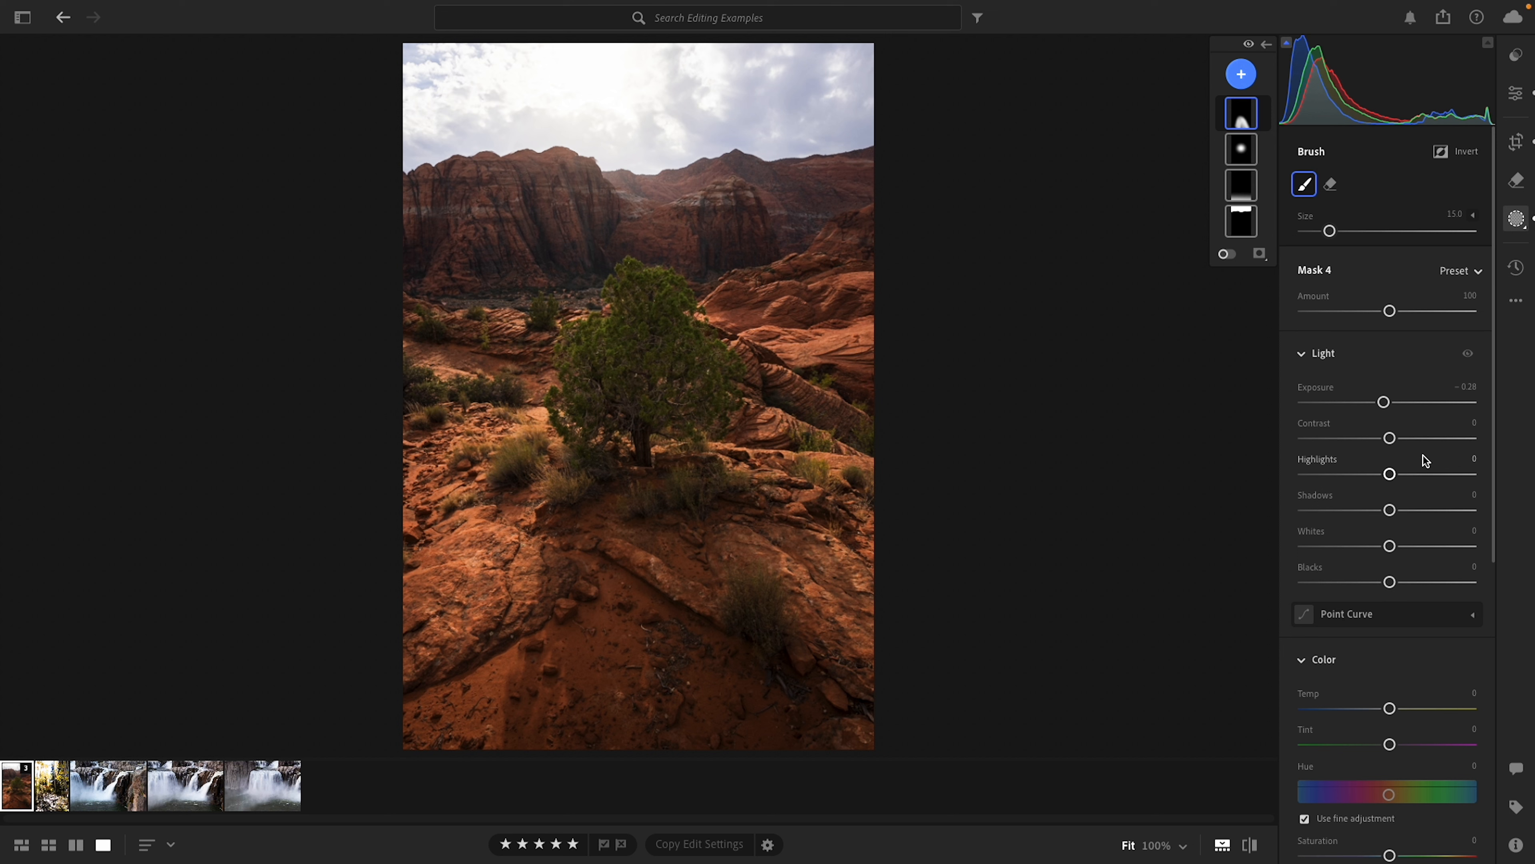
- Return to the global edit settings and set the photo's overall Exposure to +0.69
left_click(1516, 94)
scroll(1369, 360, "up", 5)
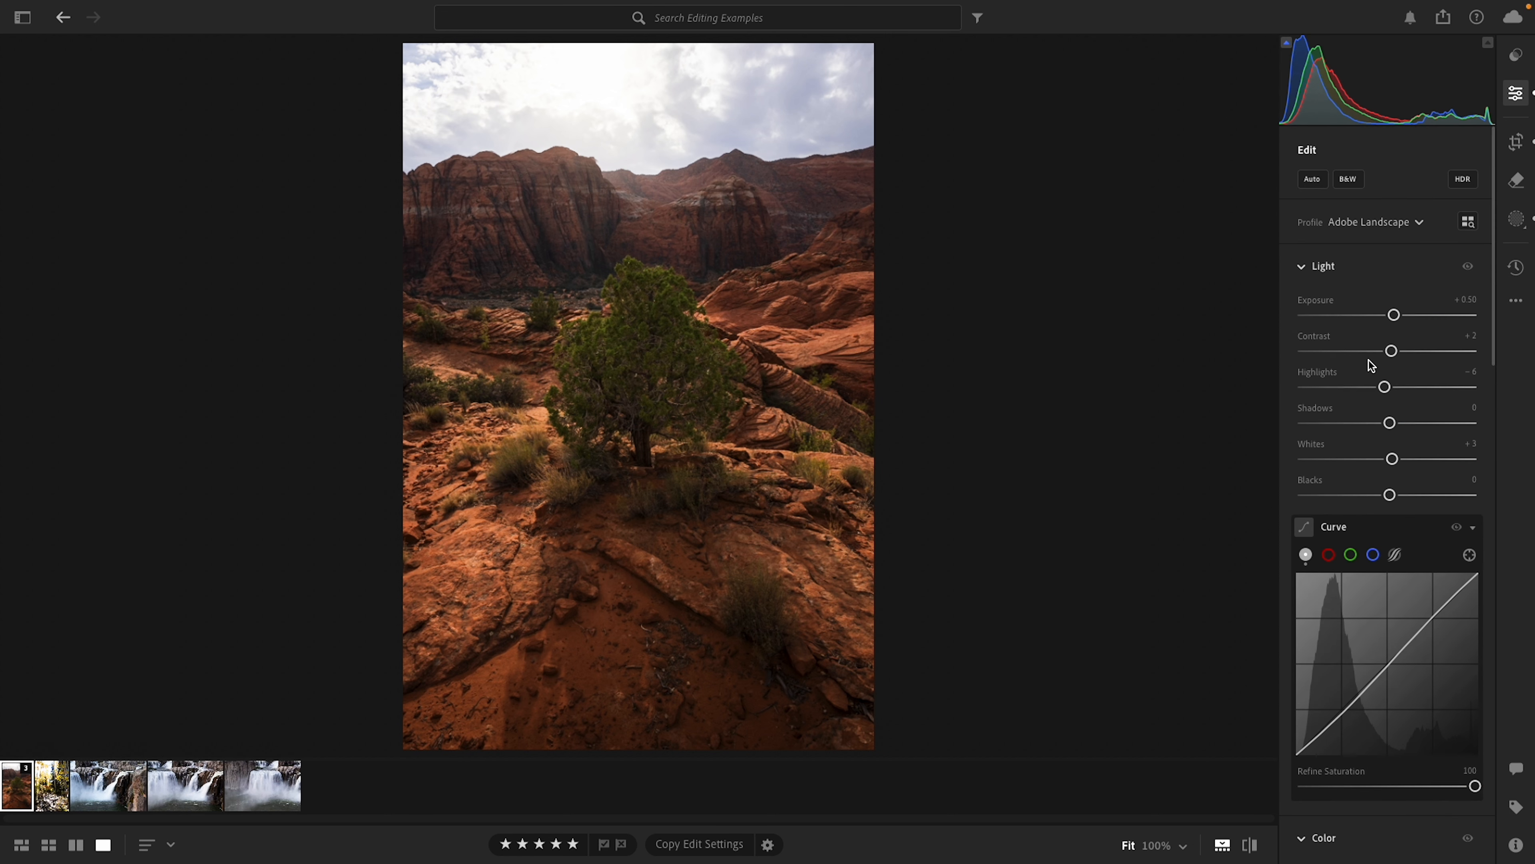
left_click_drag(1394, 315, 1395, 315)
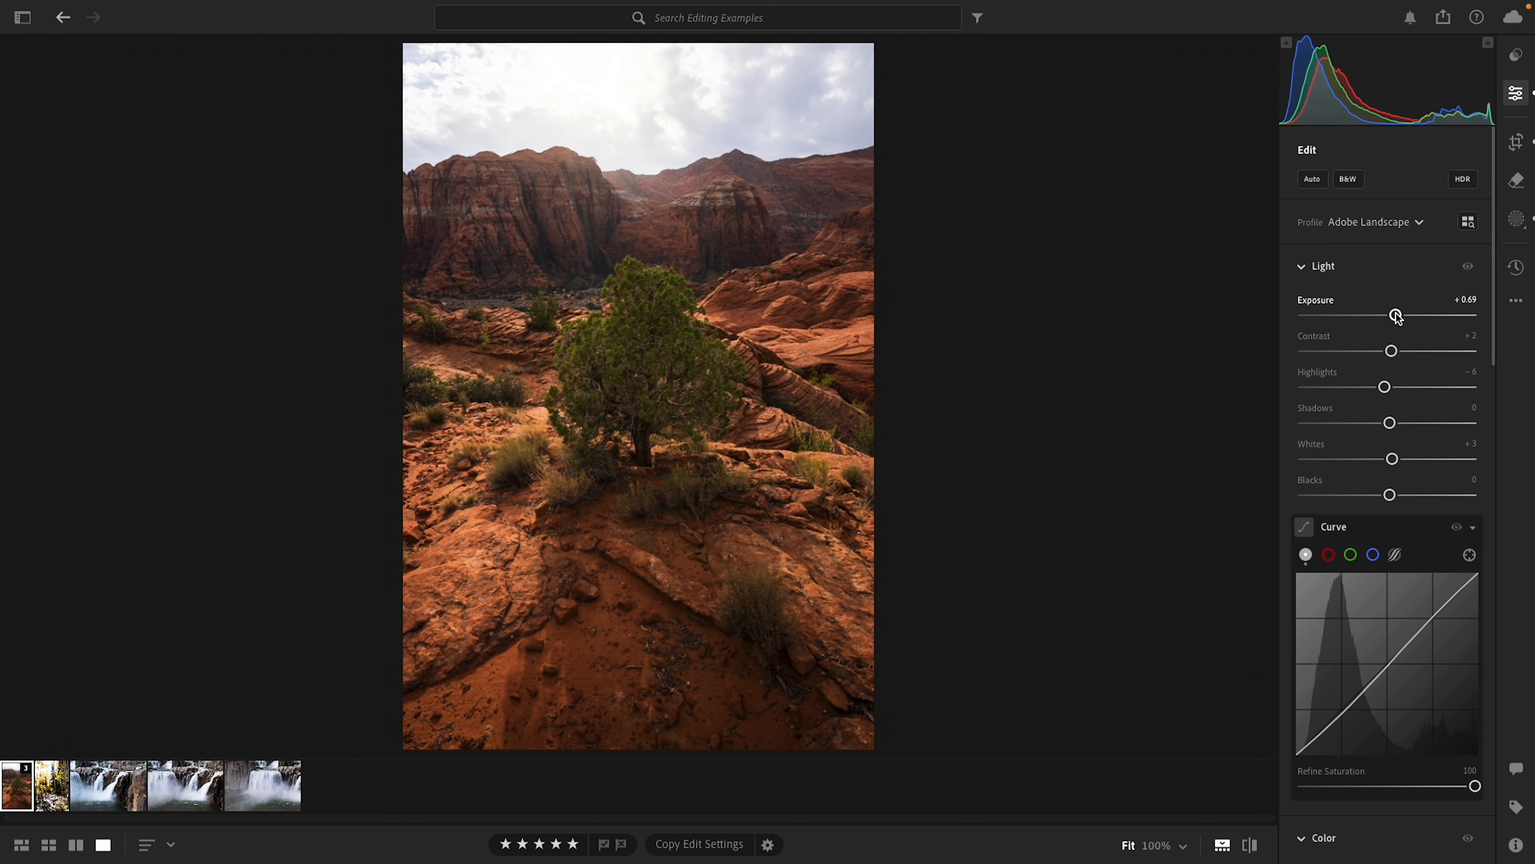
- Switch to the autumn aspen trail photo and set its profile to Adobe Landscape
scroll(1377, 588, "down", 10)
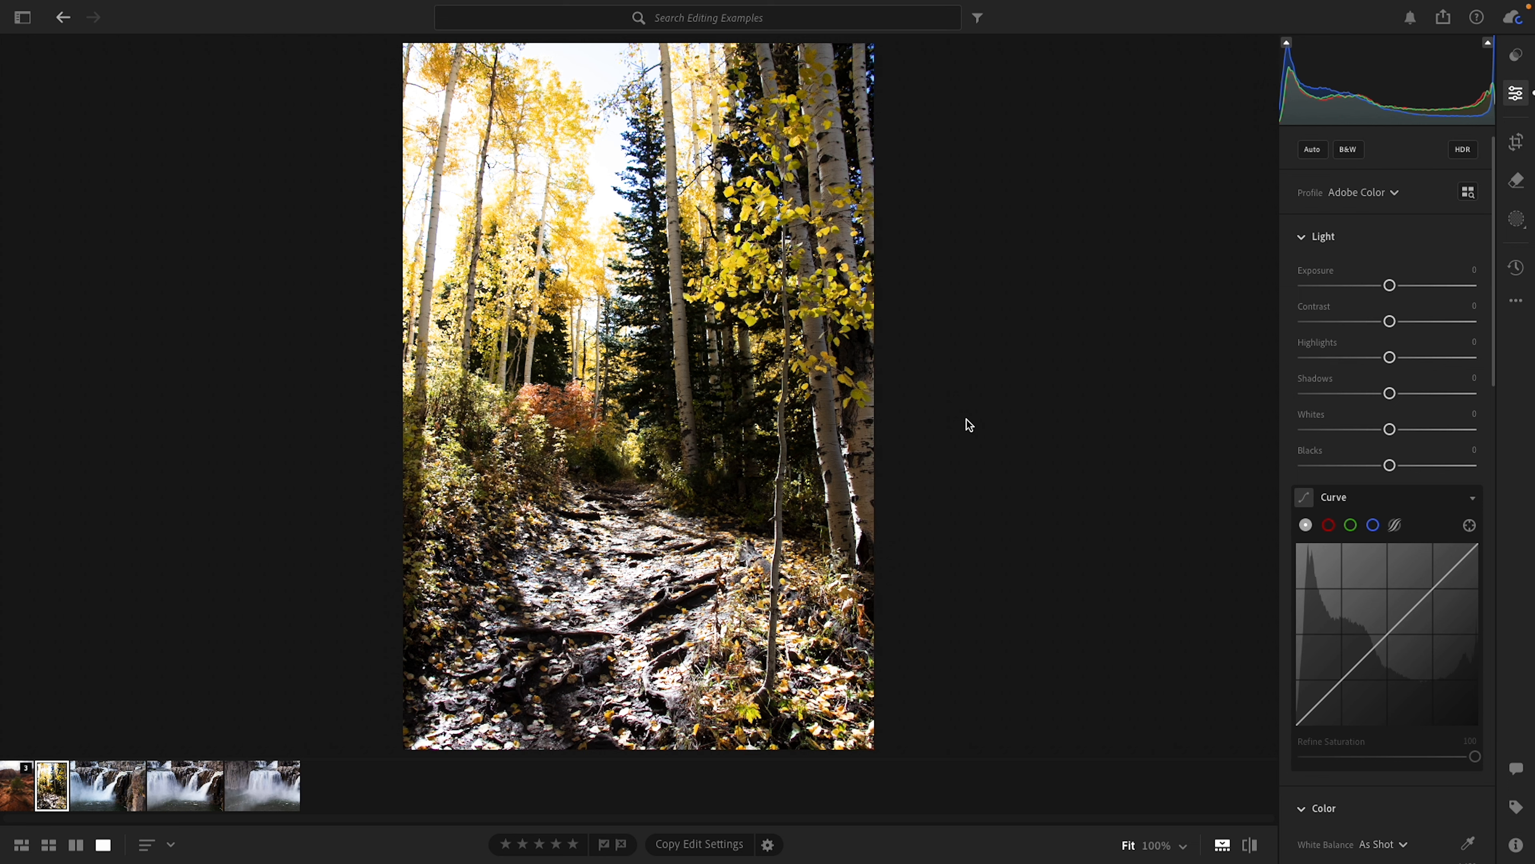
left_click(1358, 194)
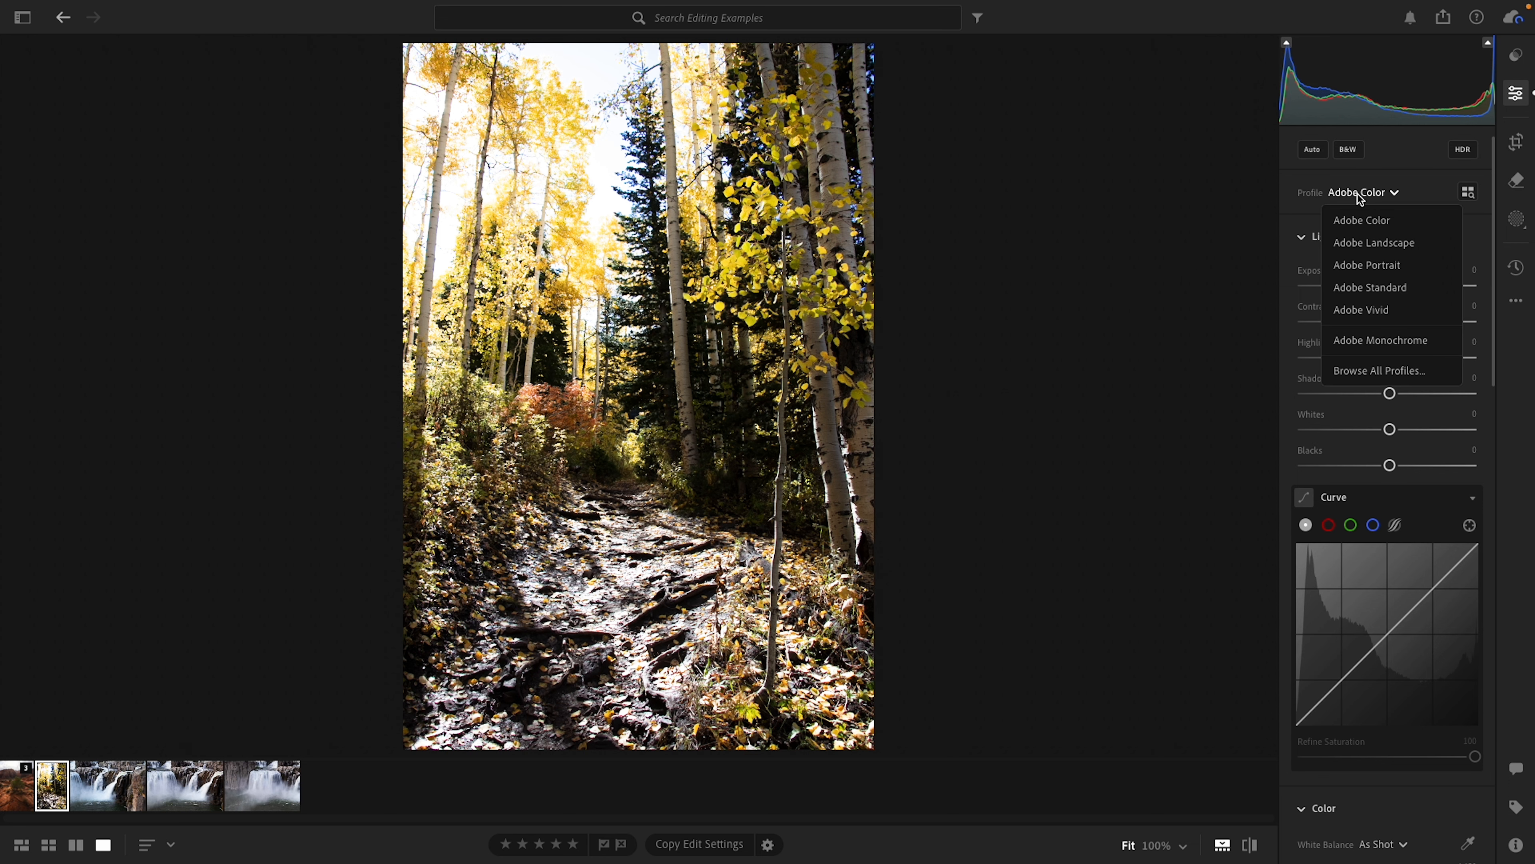
left_click(1364, 248)
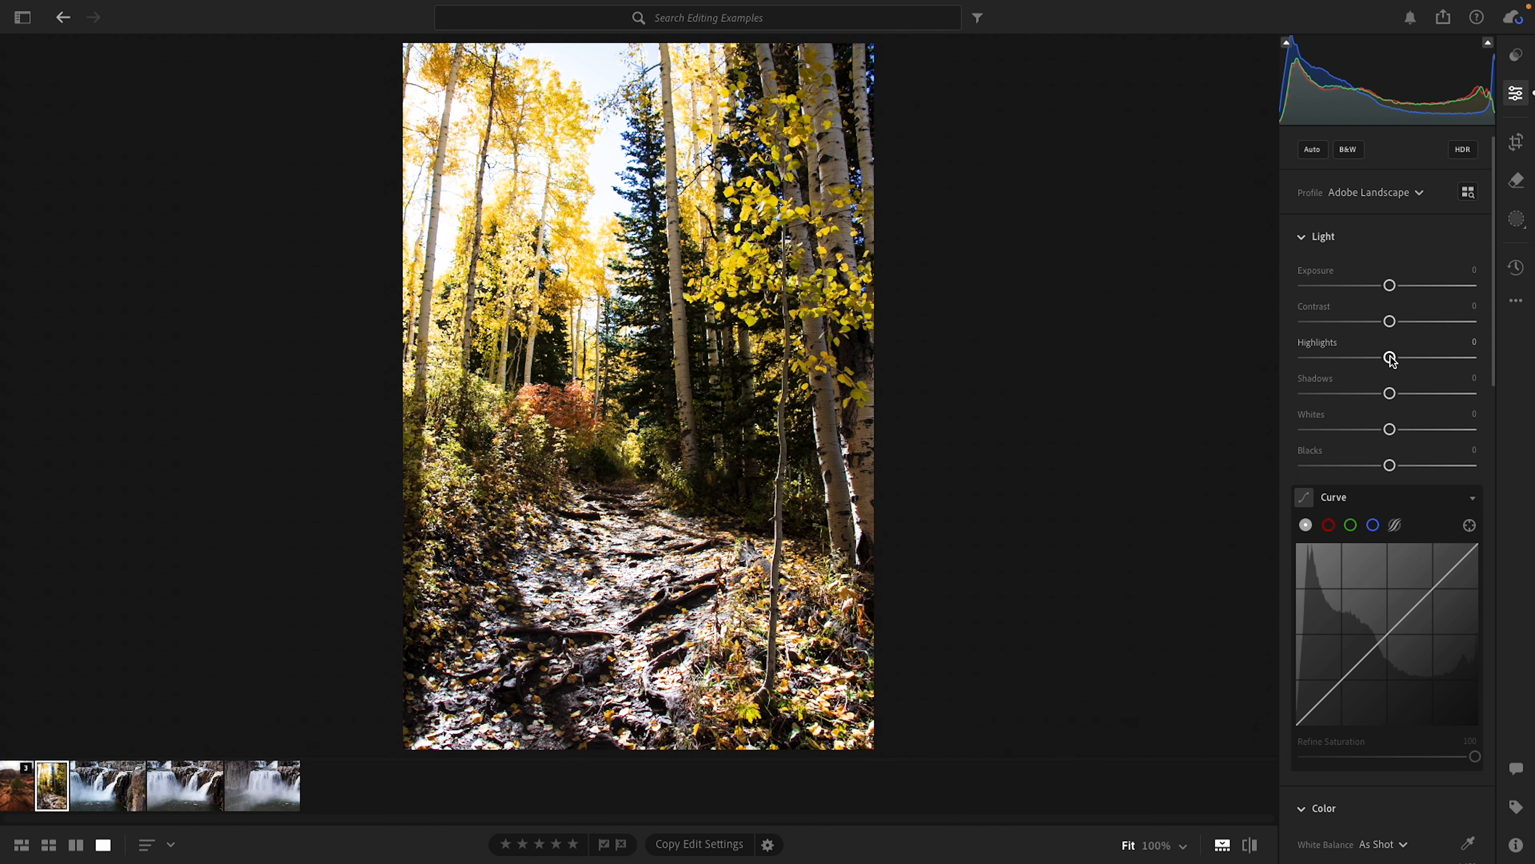
- Set the trail photo's Exposure to −0.14, Contrast to +2, Highlights to −41, Shadows to +17, Whites to +8 and Blacks to +1
mouse_move(1391, 360)
left_mouse_down()
mouse_move(1280, 349)
mouse_move(1378, 360)
left_mouse_up()
left_click_drag(1389, 285, 1388, 287)
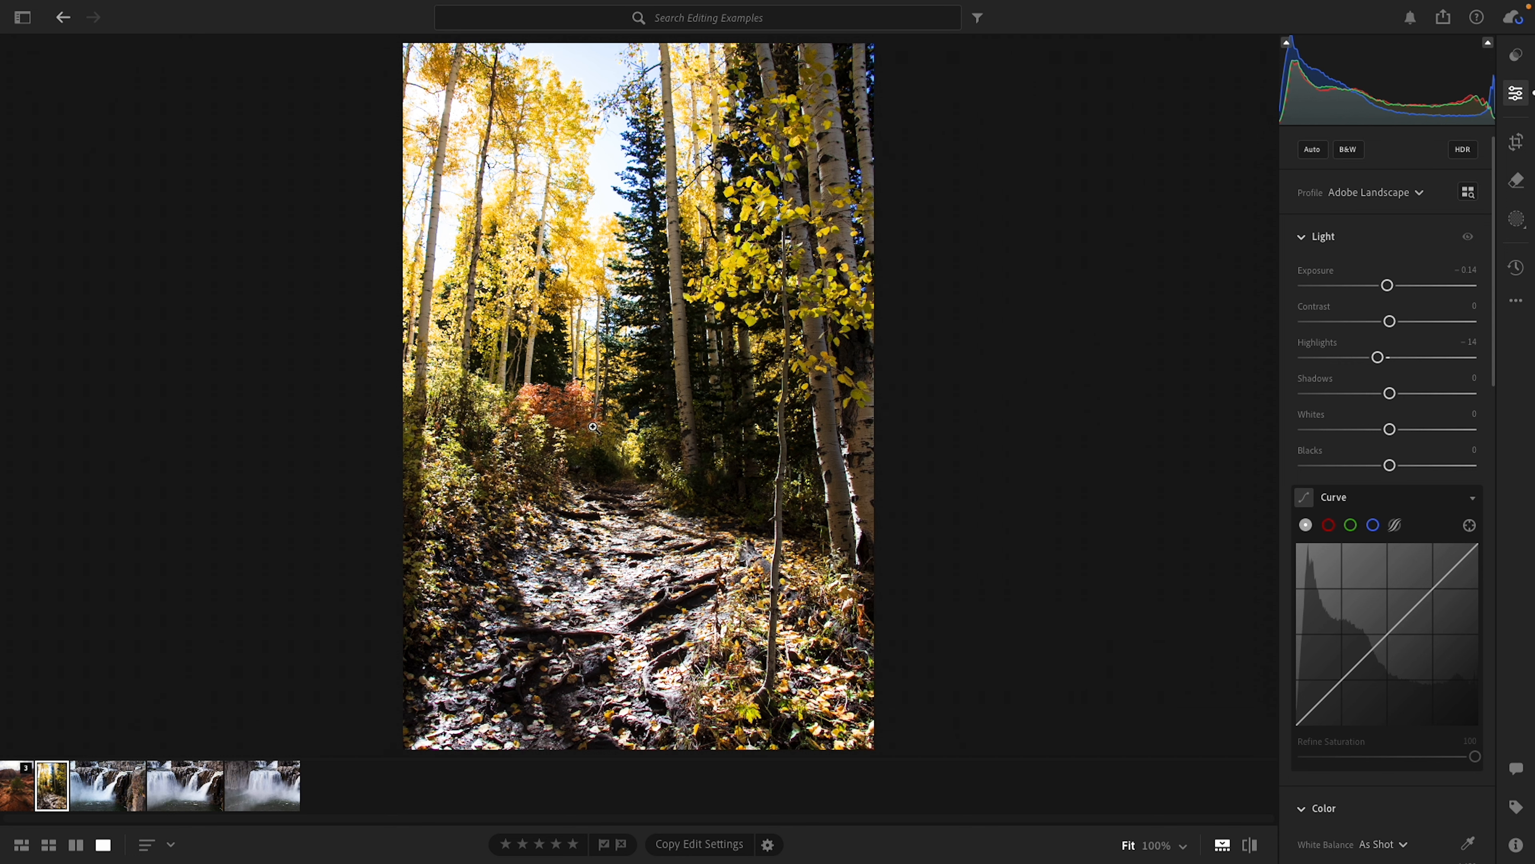
left_click_drag(1390, 393, 1391, 321)
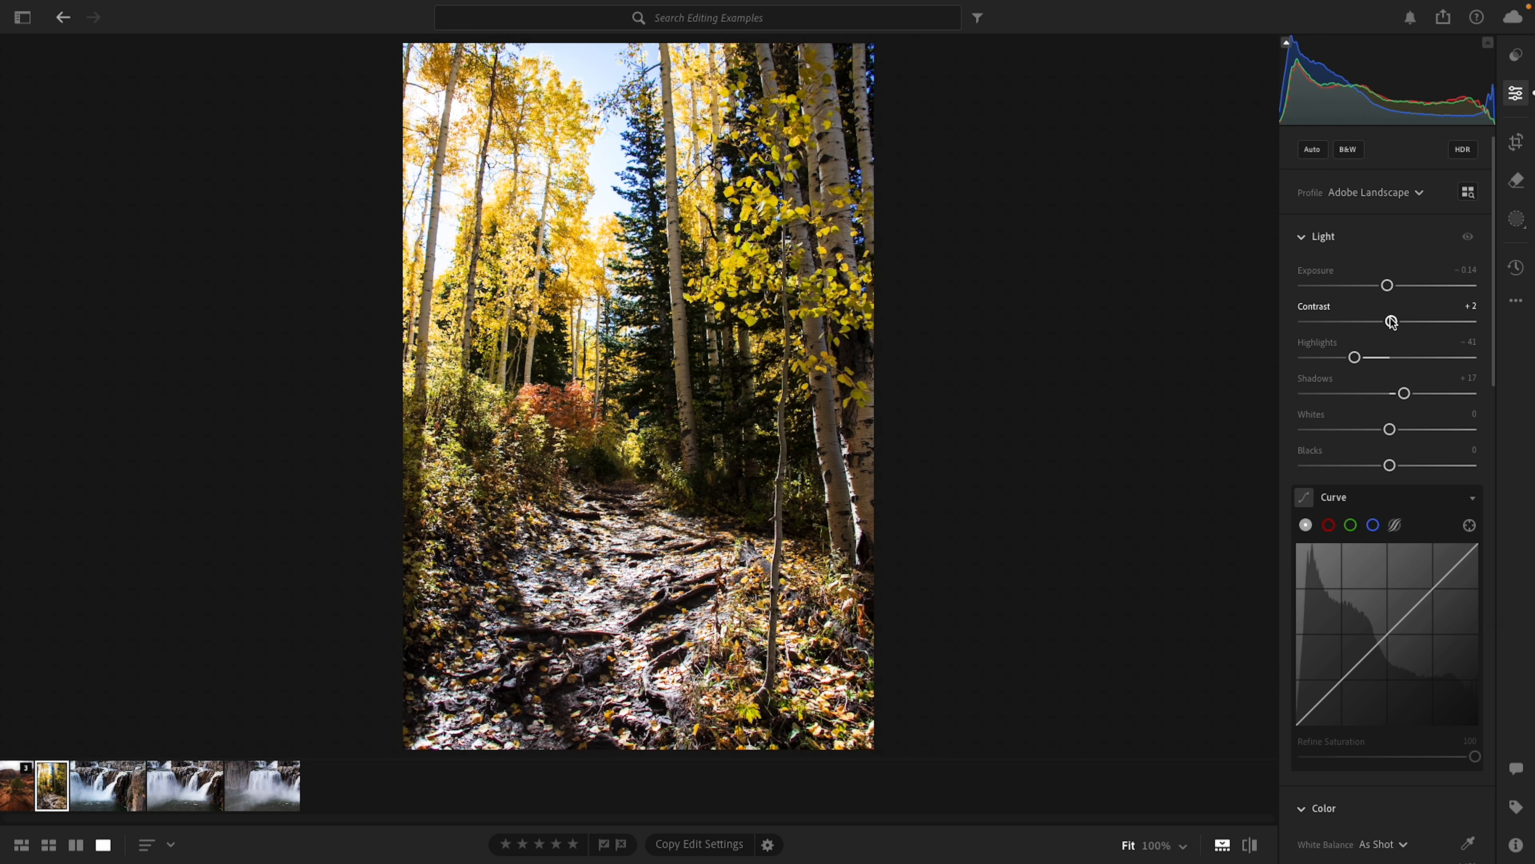
left_click_drag(1391, 322, 1392, 322)
left_click_drag(1390, 429, 1393, 467)
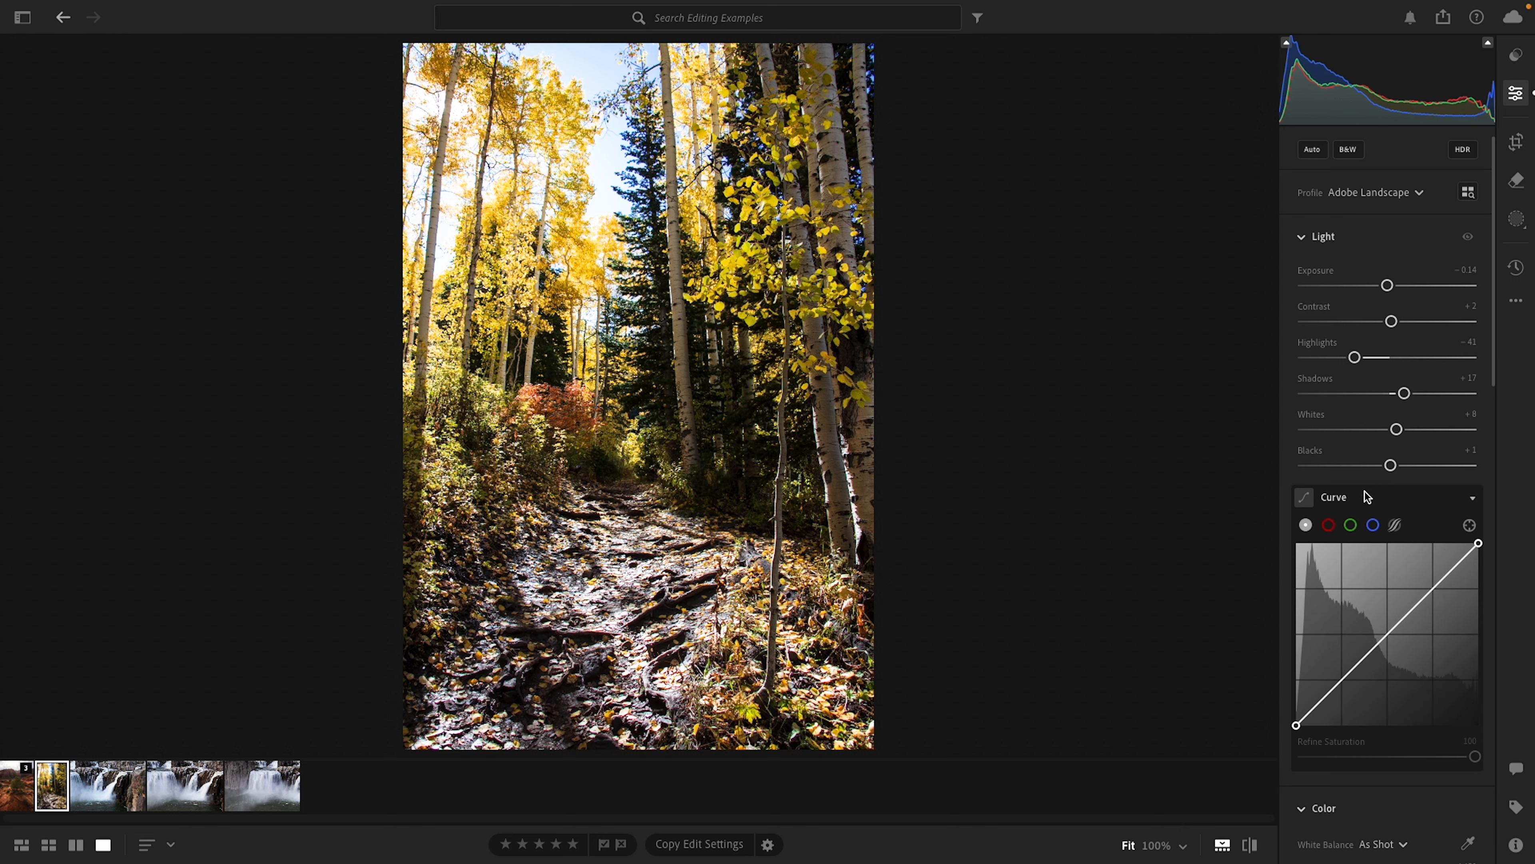
- Try cooling the white balance to a Temp of 4,396, and restore it to As Shot
scroll(1365, 493, "down", 3)
scroll(1365, 493, "down", 8)
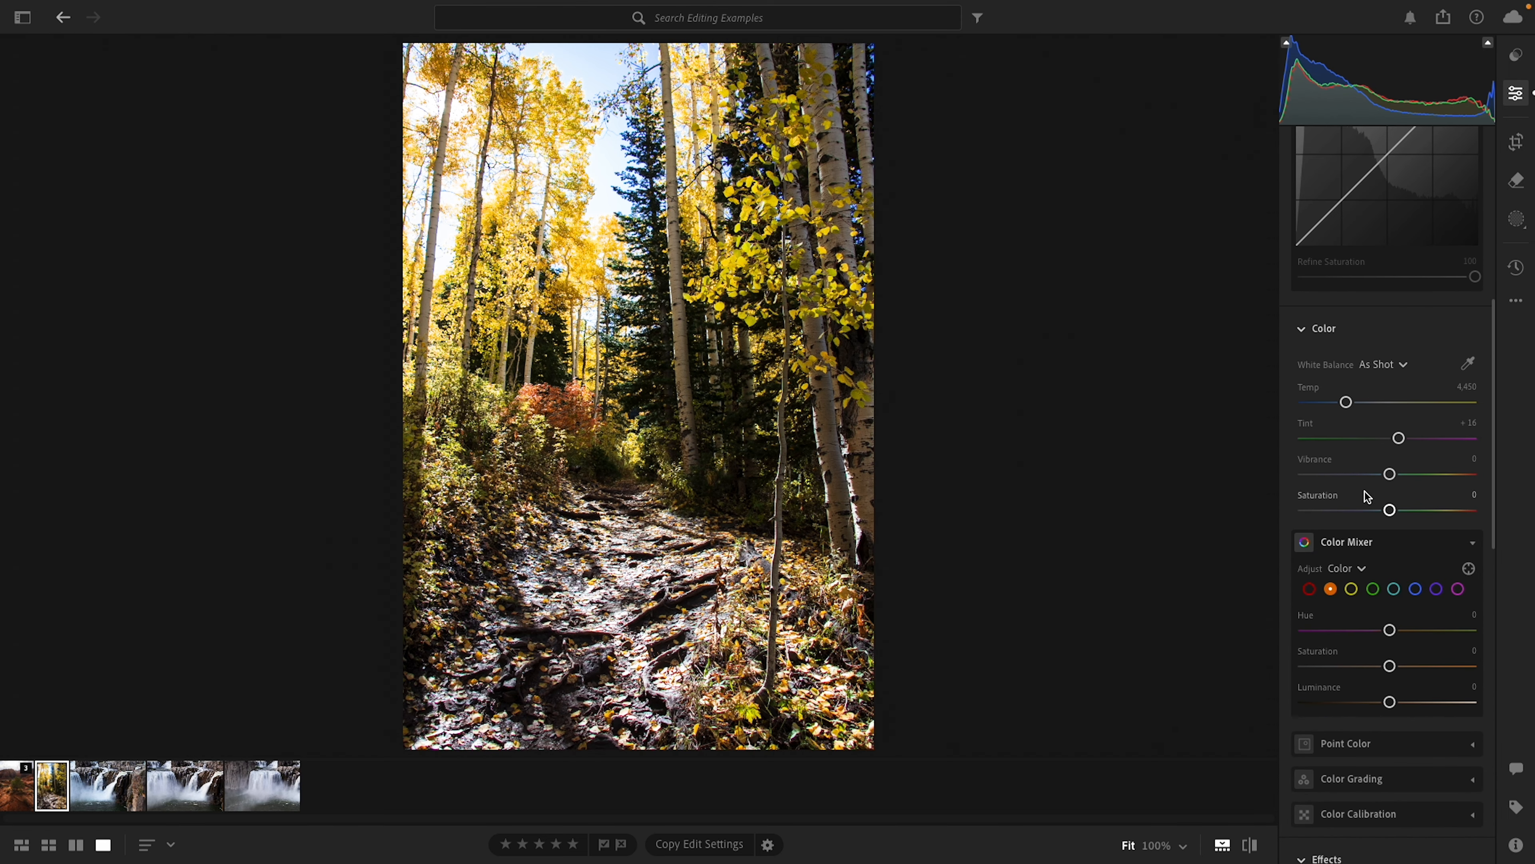
left_click_drag(1347, 403, 1345, 404)
left_click(1383, 366)
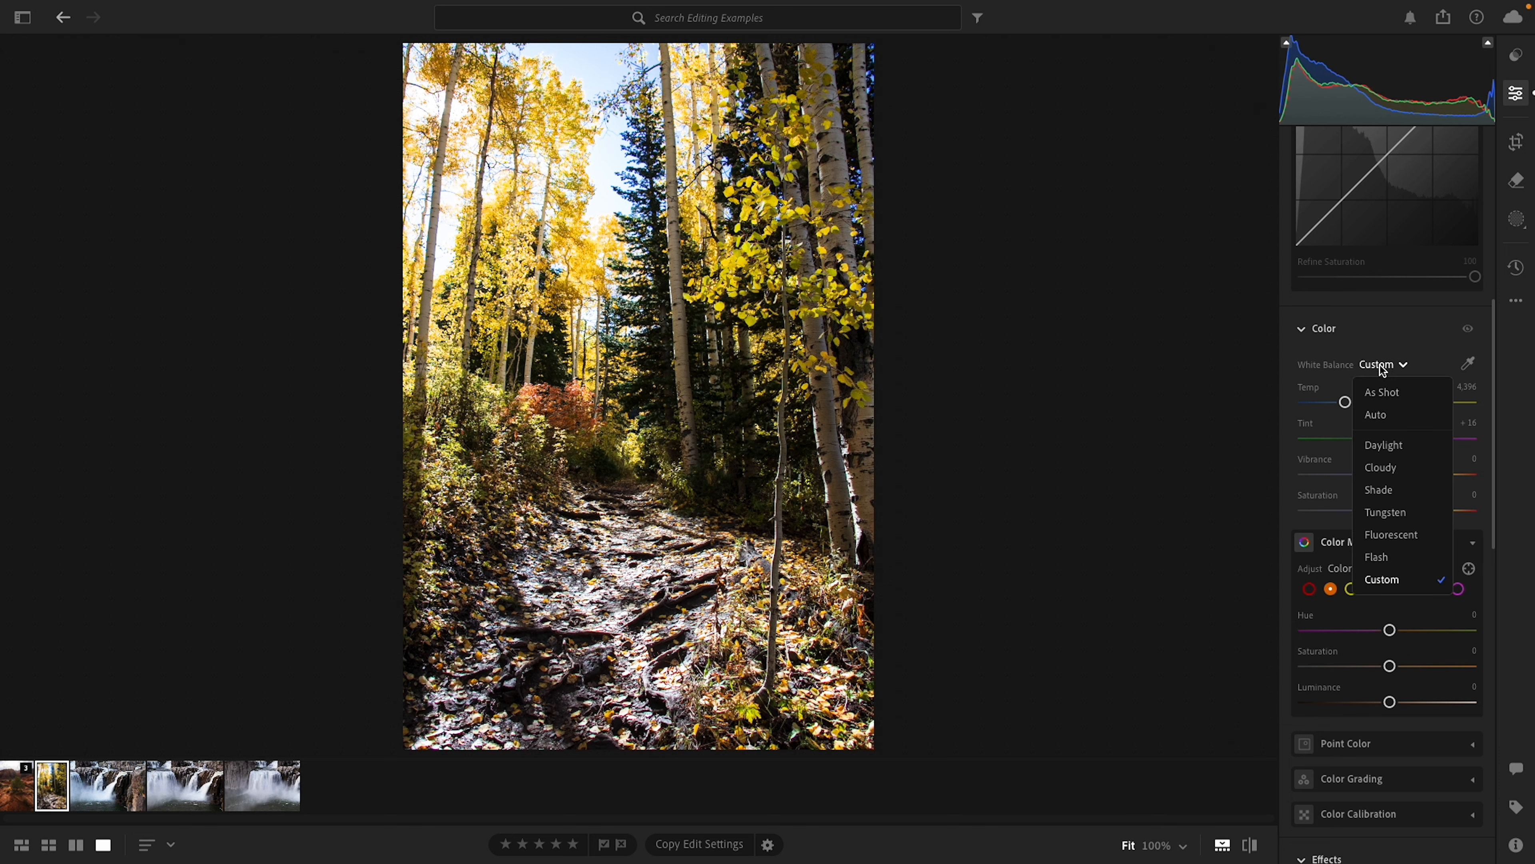
left_click(1381, 391)
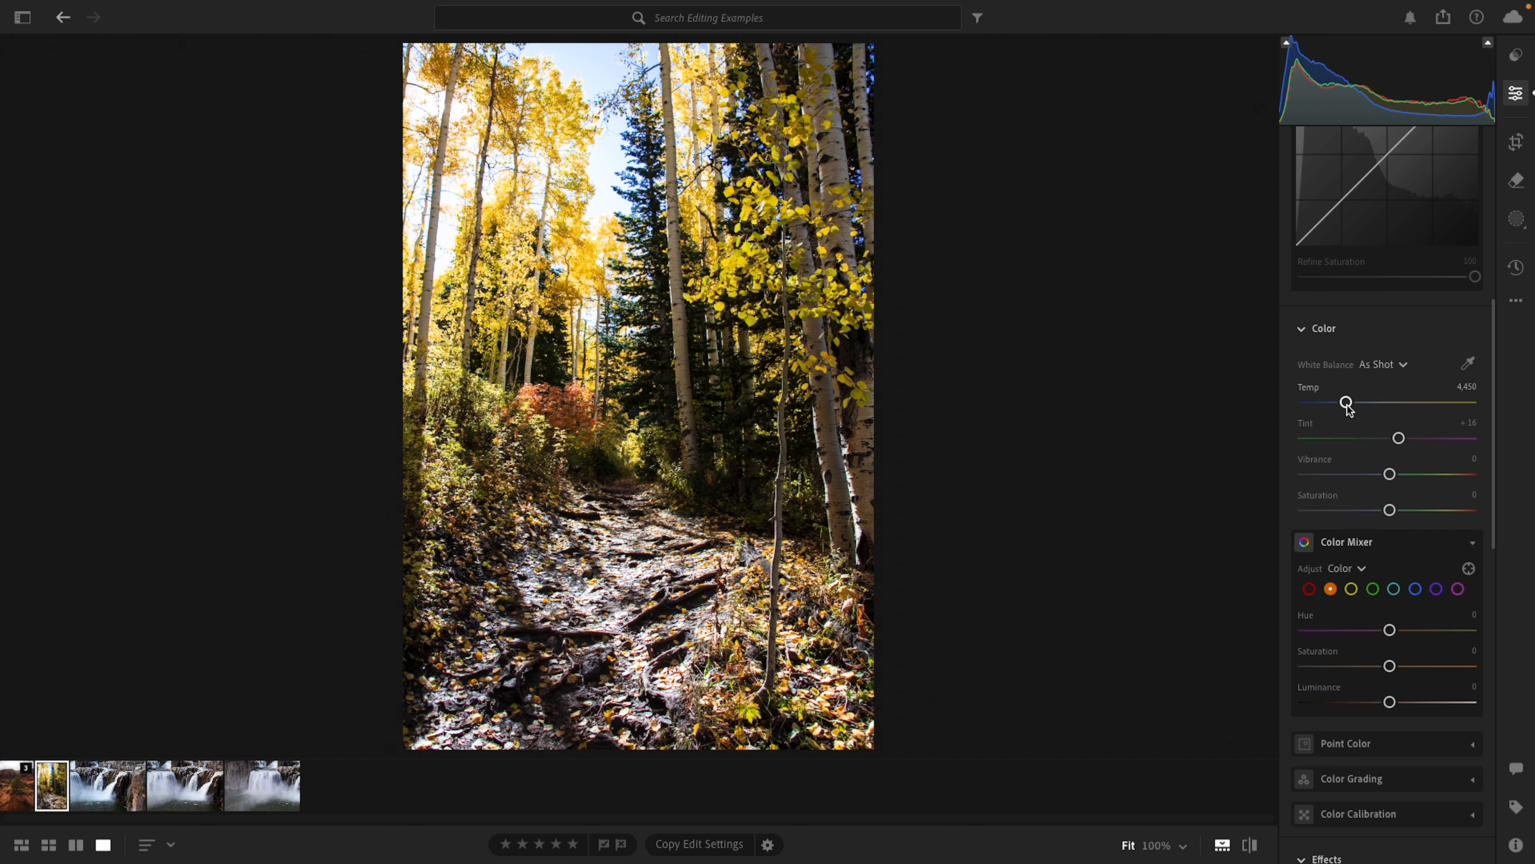
- Warm the white balance to a Temp of 4,630 and raise Vibrance slightly
left_click_drag(1347, 406, 1350, 407)
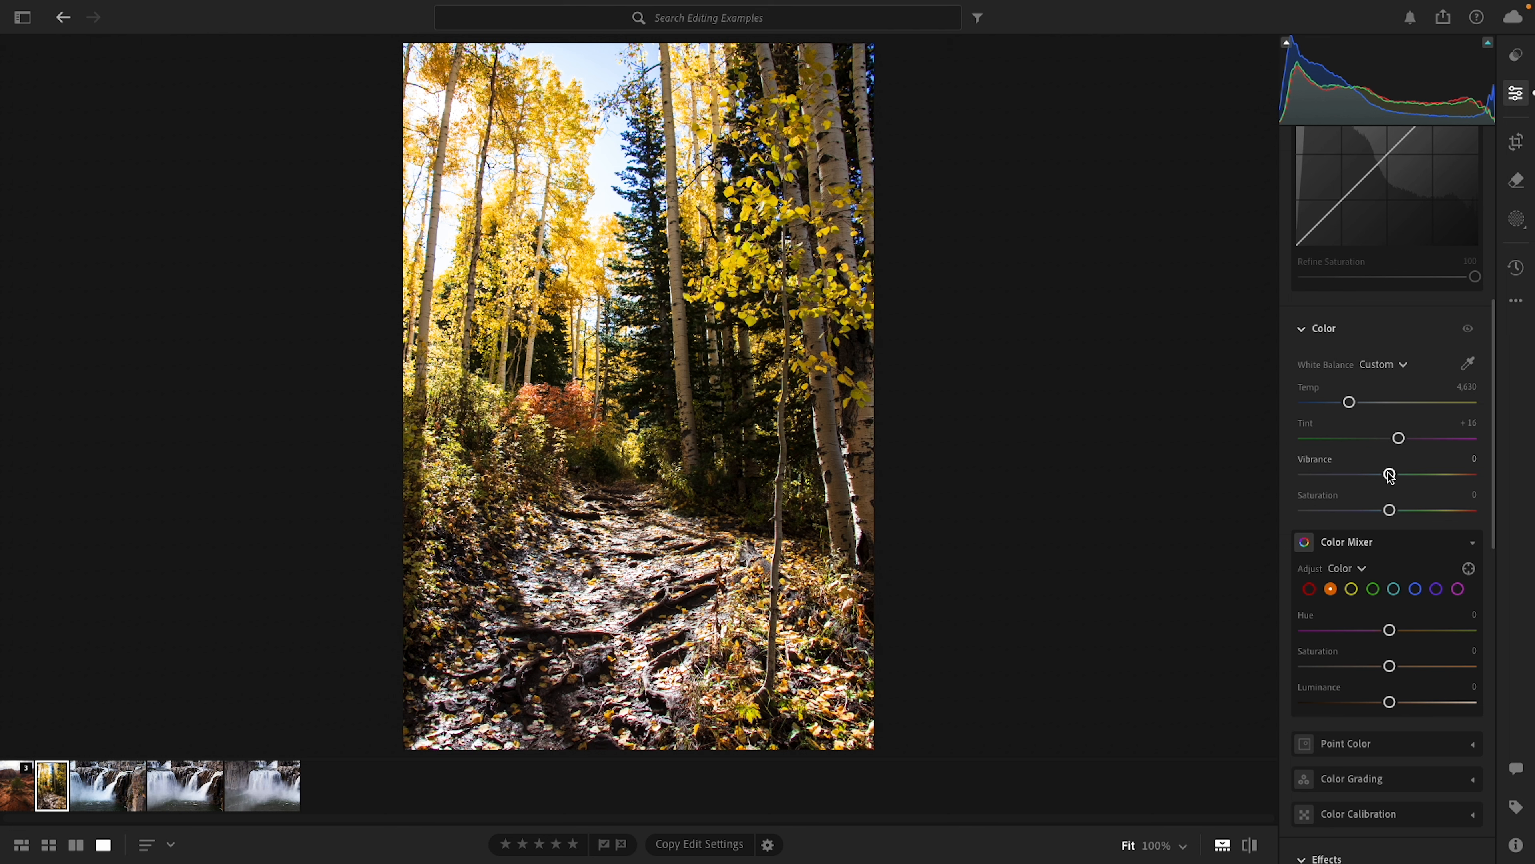
mouse_move(1390, 476)
left_mouse_down()
mouse_move(1468, 472)
mouse_move(1395, 476)
left_mouse_up()
- Set Clarity to −2, Texture to +3 and Vignette to −18, trying Dehaze and resetting it to 0
scroll(1366, 475, "down", 5)
scroll(1367, 474, "down", 3)
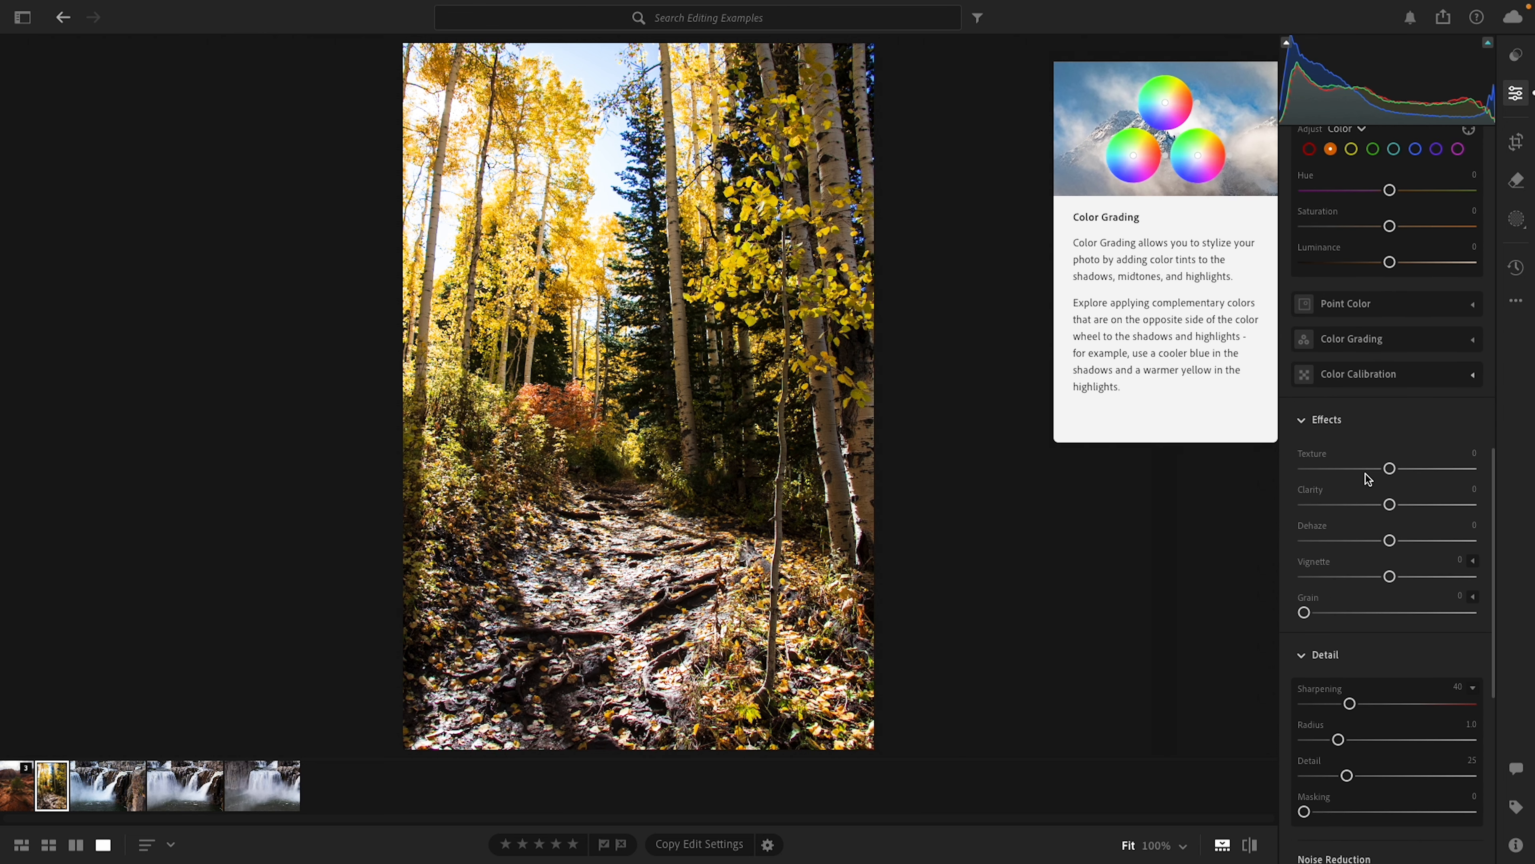
left_click_drag(1391, 505, 1402, 537)
double_click(1404, 538)
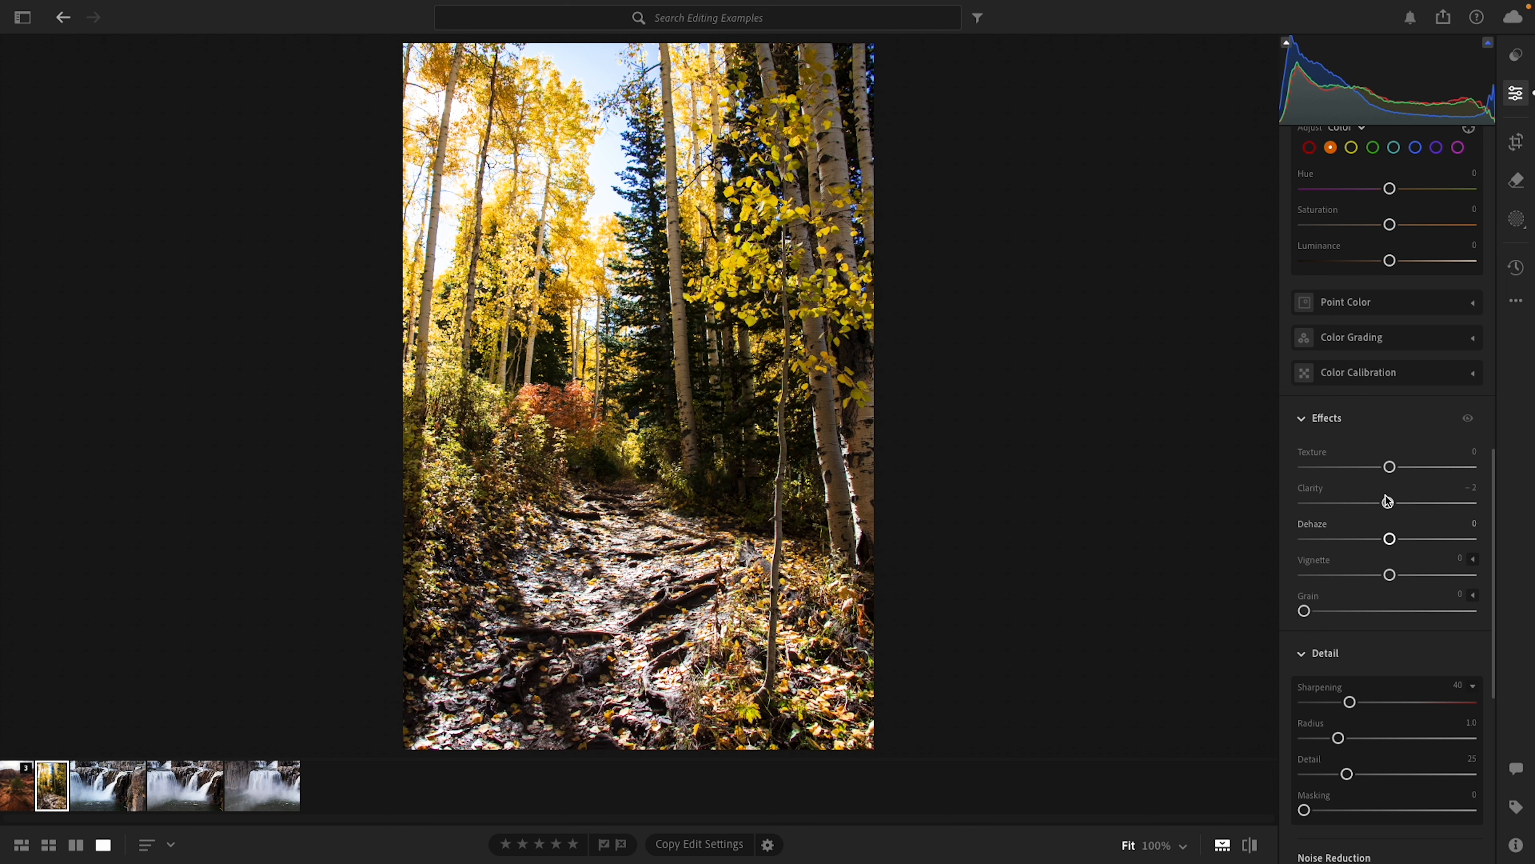
left_click_drag(1390, 466, 1395, 469)
left_click_drag(1390, 574, 1380, 576)
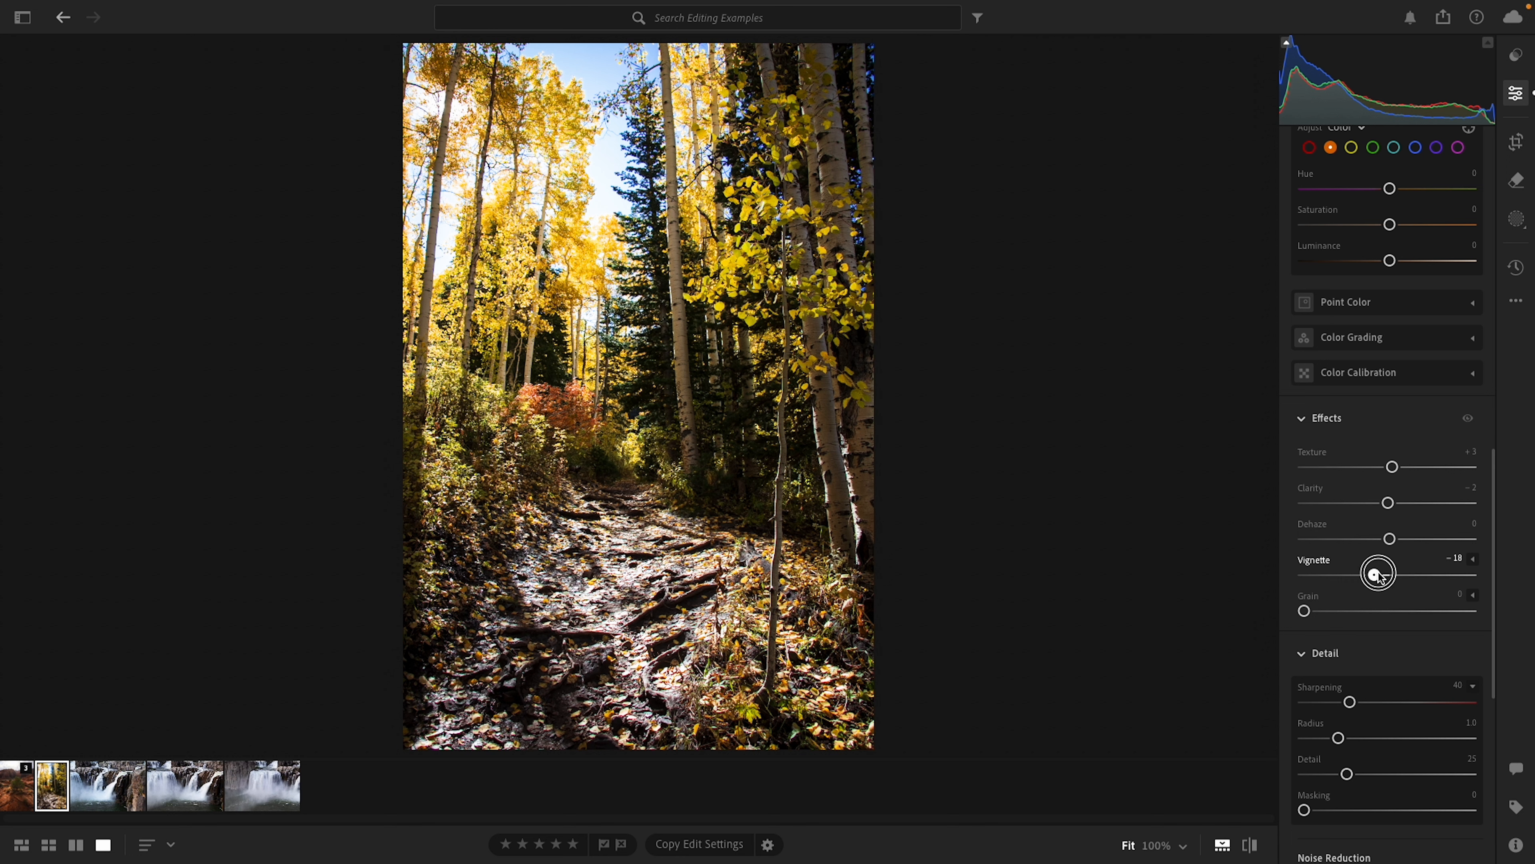
left_click_drag(1380, 576, 1379, 578)
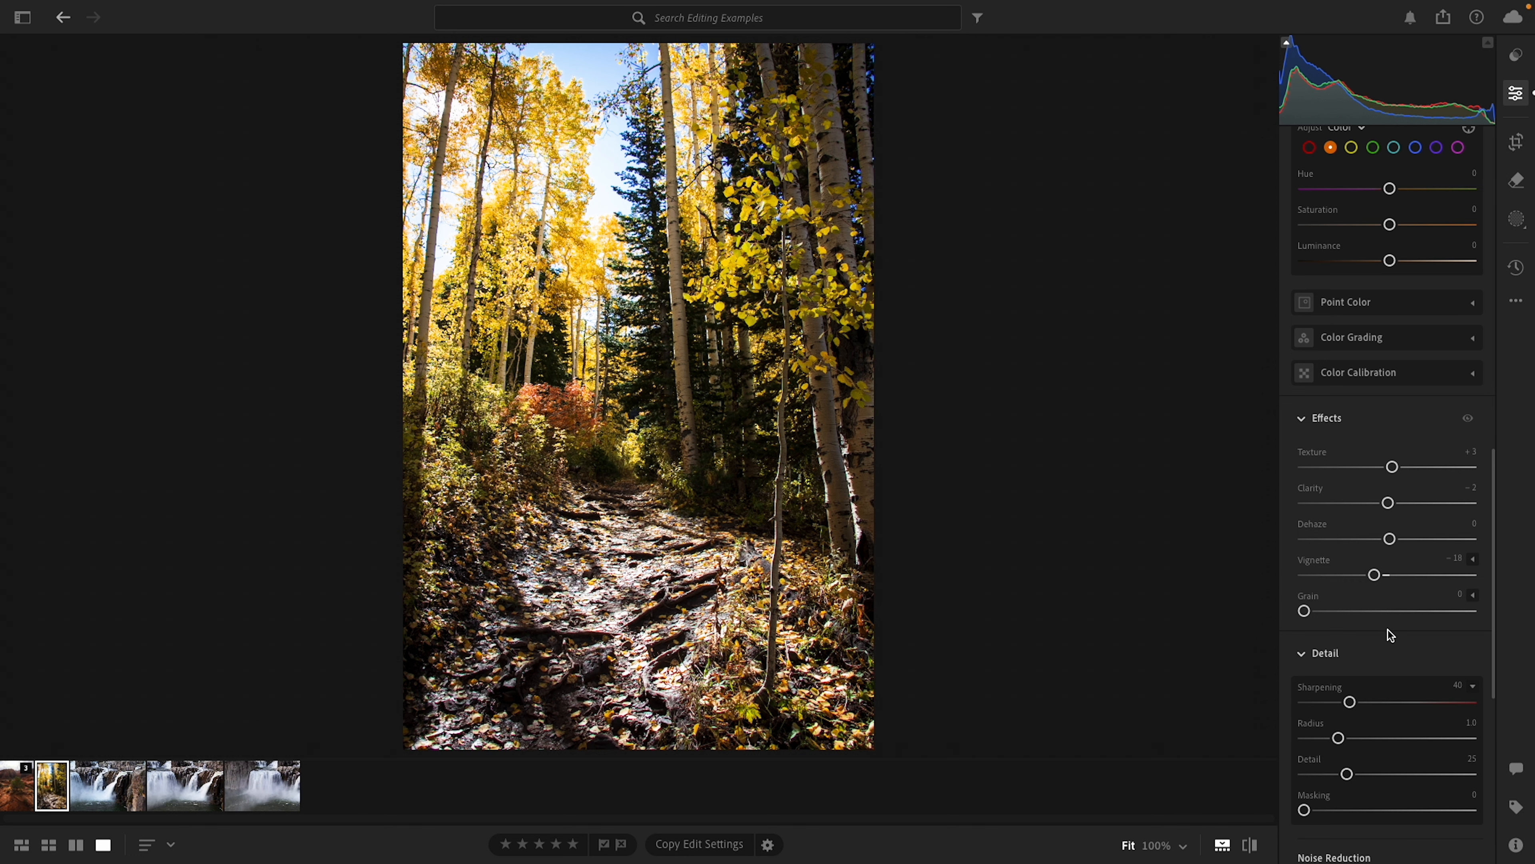
scroll(1388, 635, "down", 3)
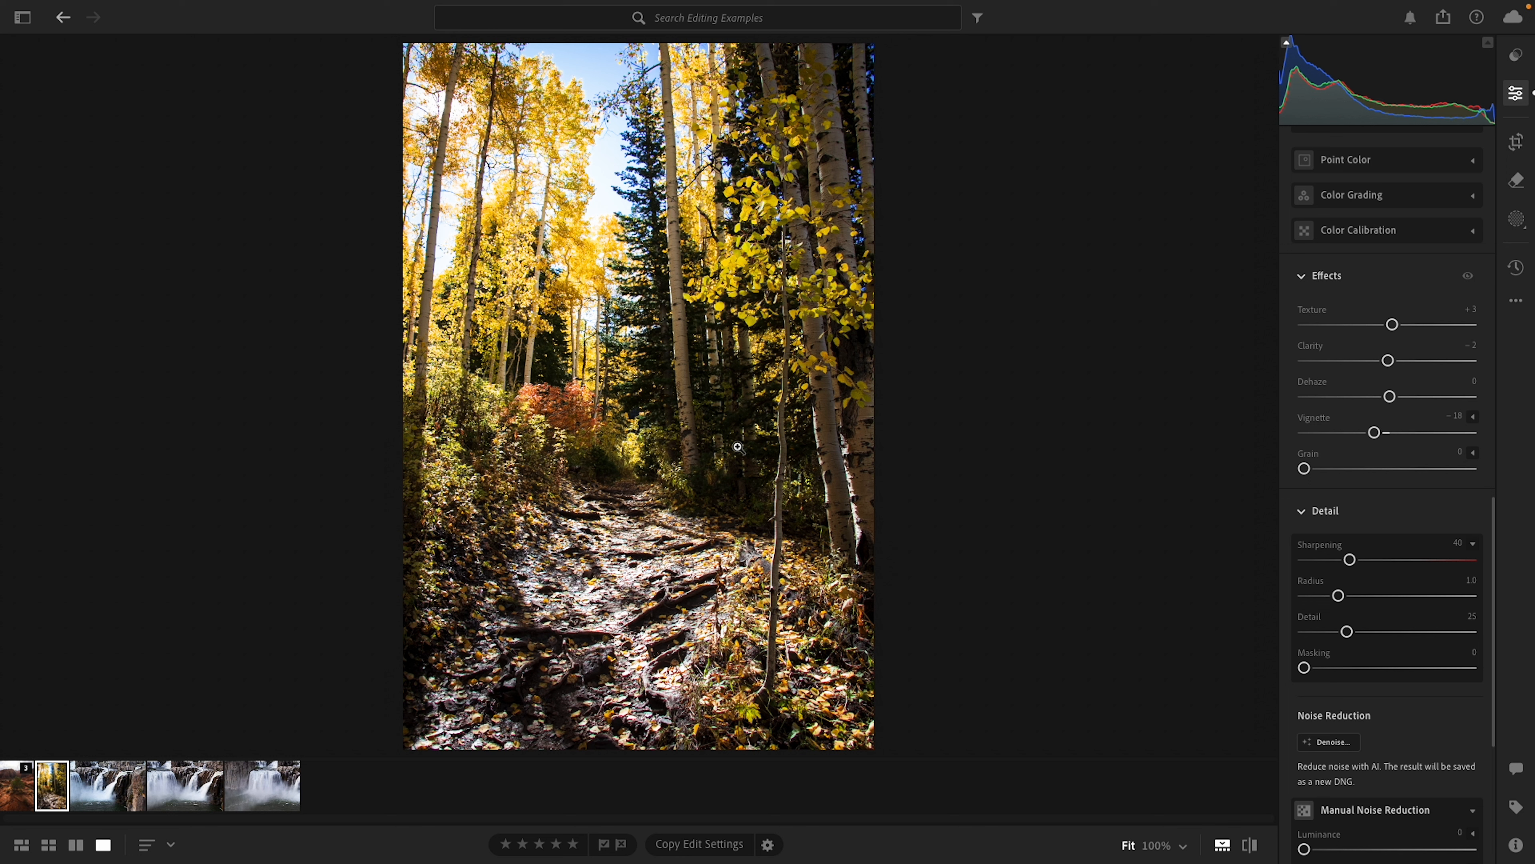
- Try raising Sharpening to 150 and restore it to 40
left_click_drag(1349, 559, 1495, 553)
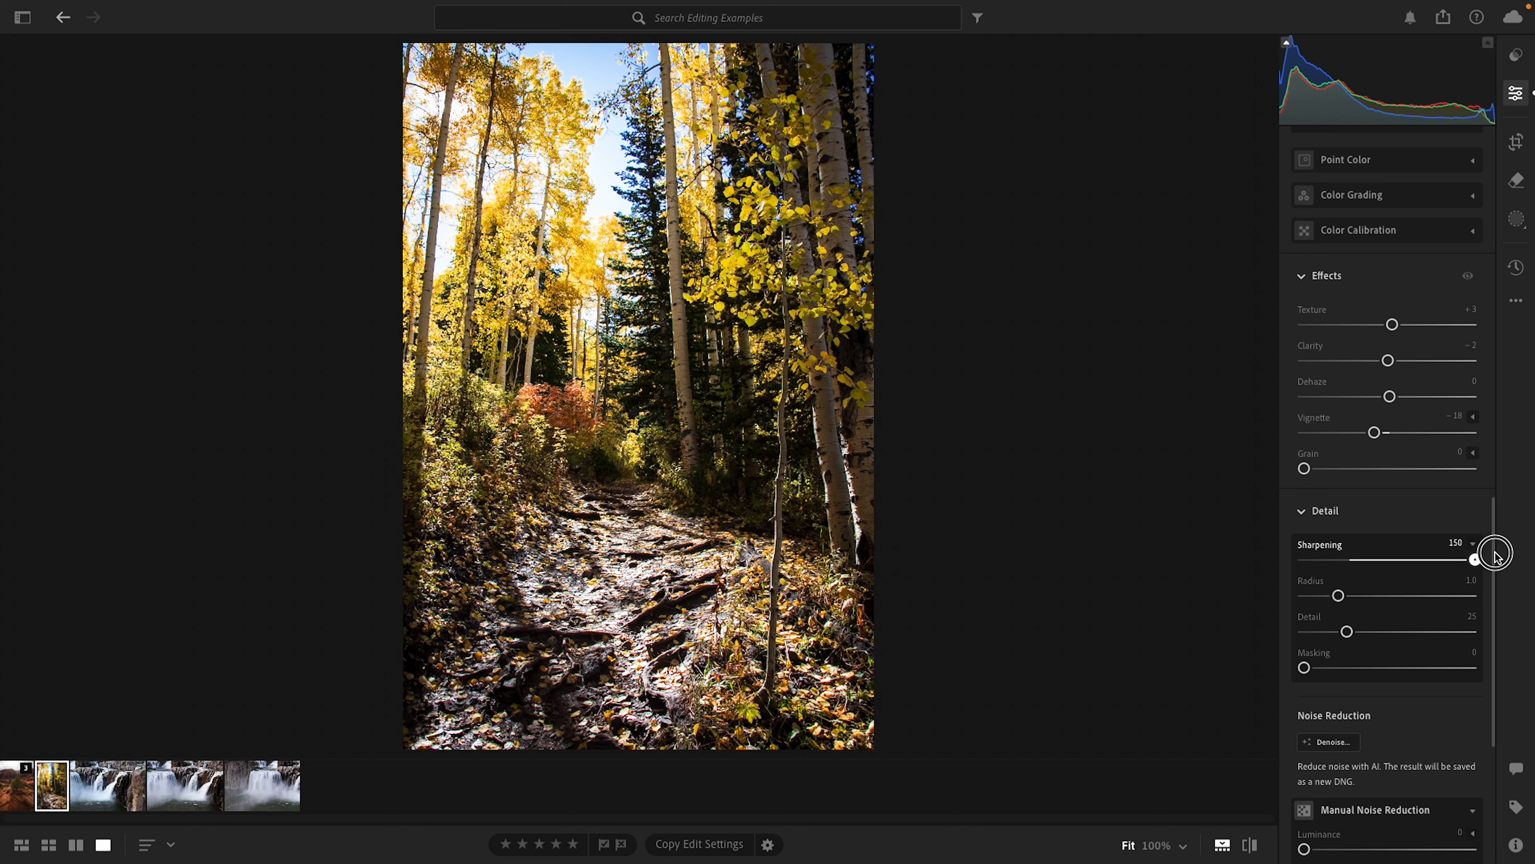
left_click_drag(1495, 553, 1349, 562)
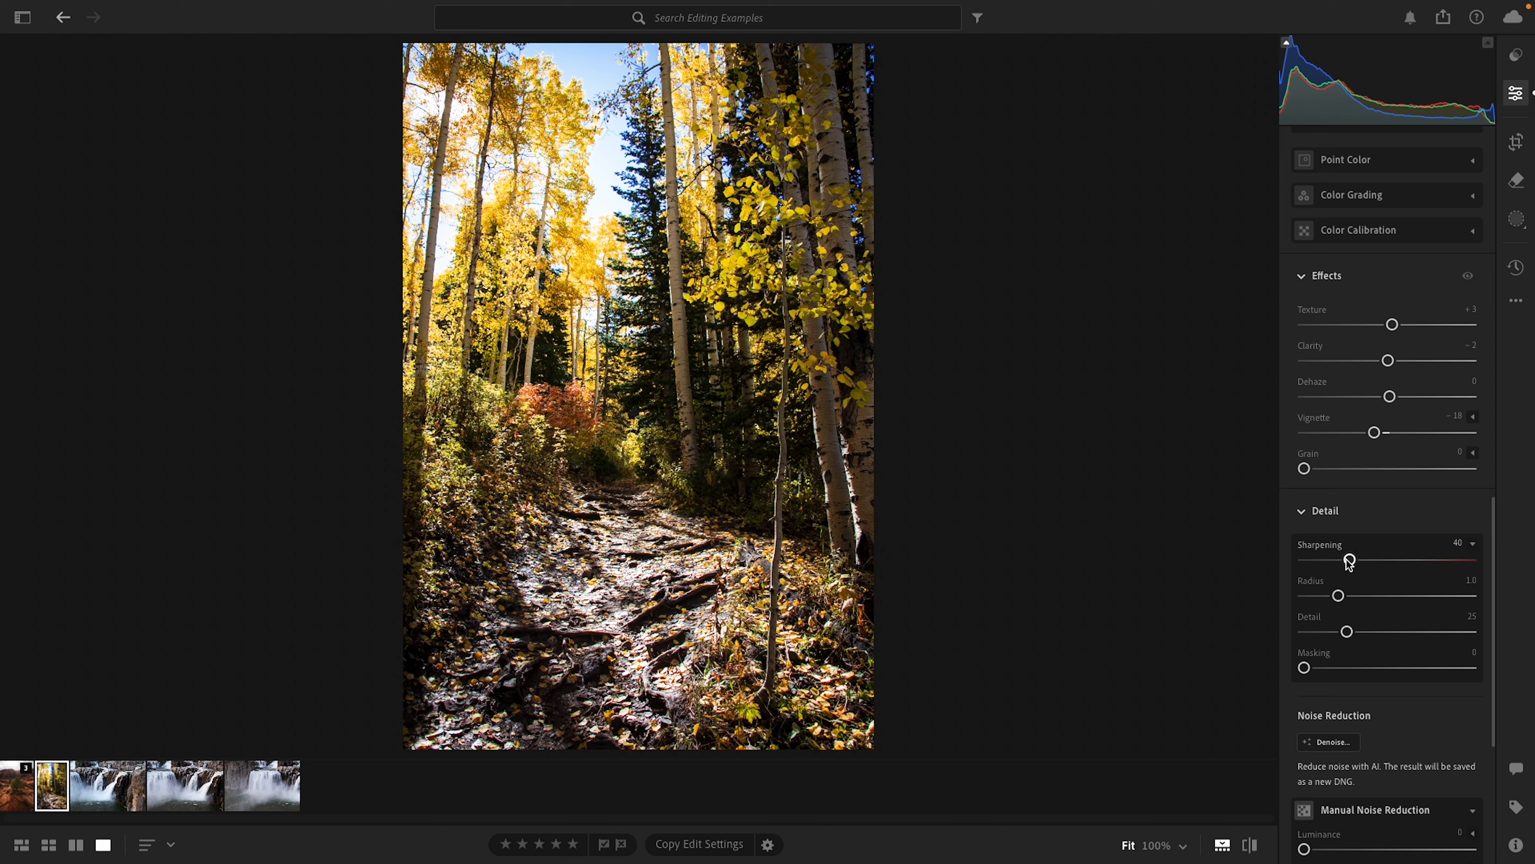
- Enable Lens Corrections on the trail photo, toggling them off and on to compare the distortion
scroll(1357, 687, "down", 5)
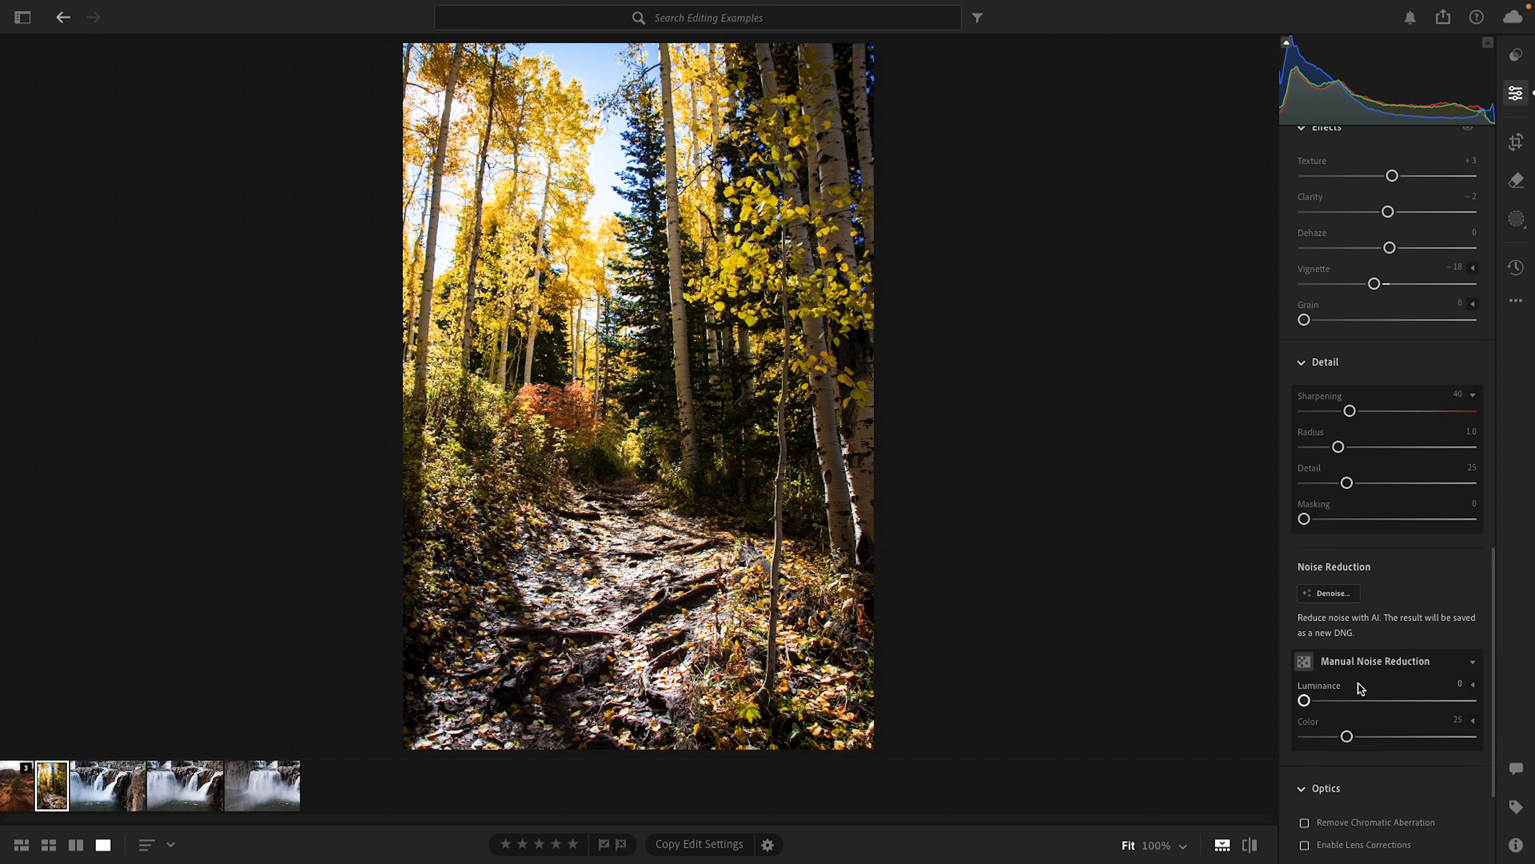
scroll(1400, 564, "down", 2)
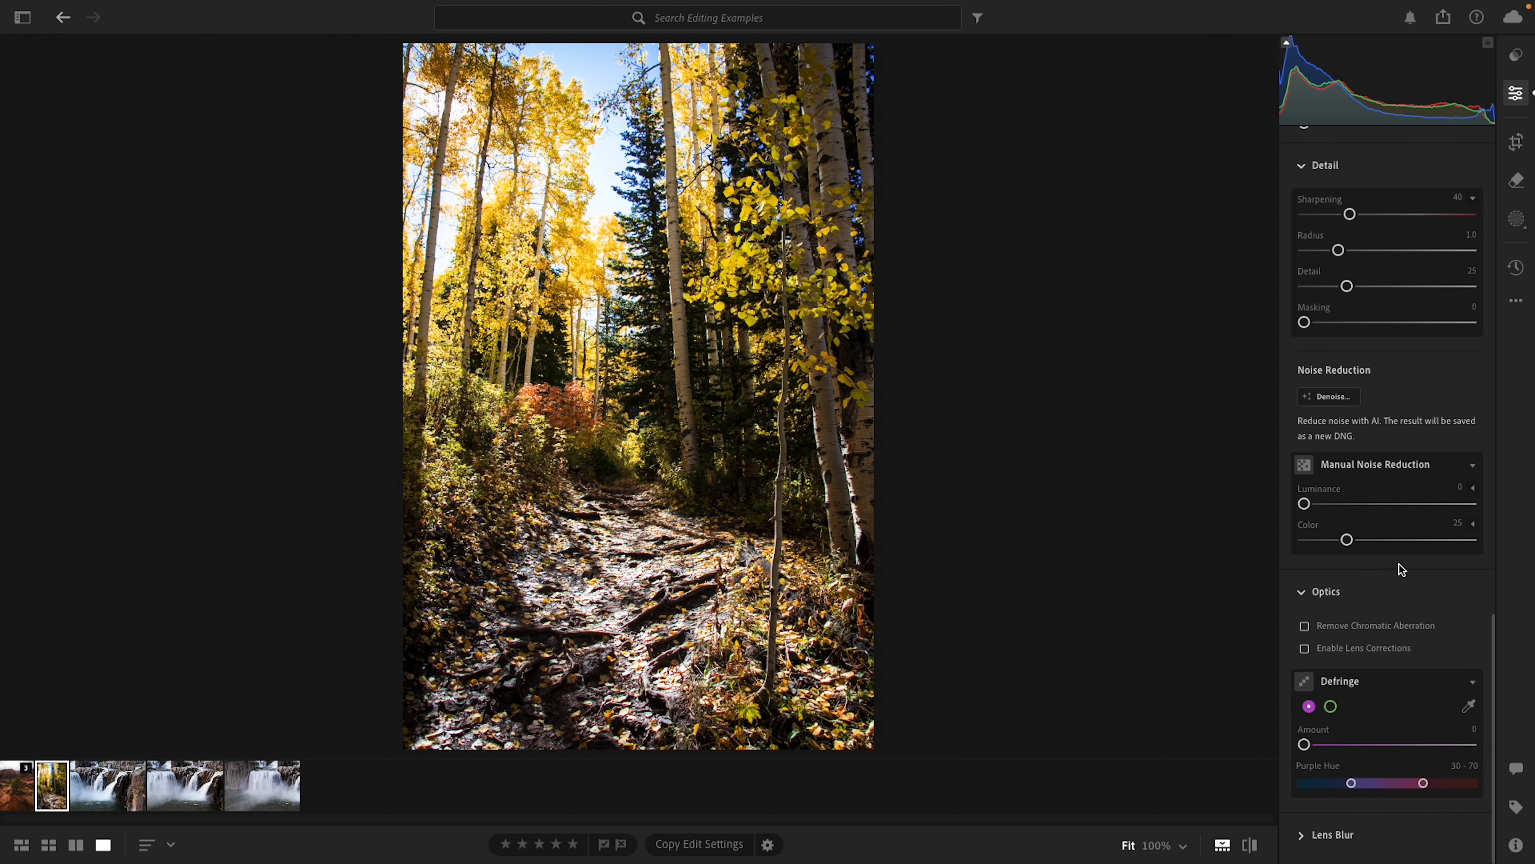
left_click(1306, 654)
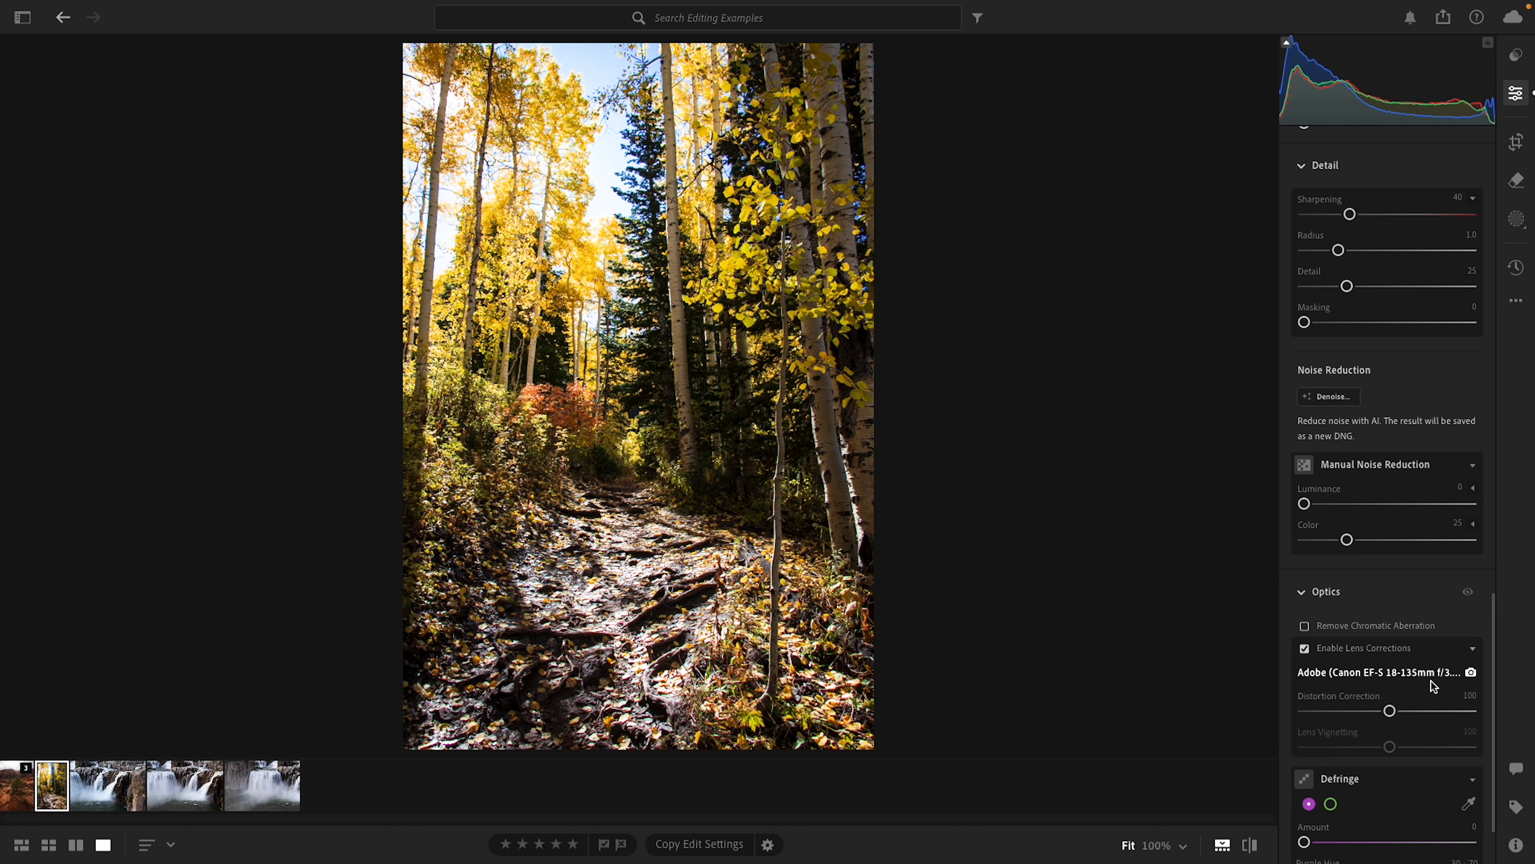
left_click(1305, 648)
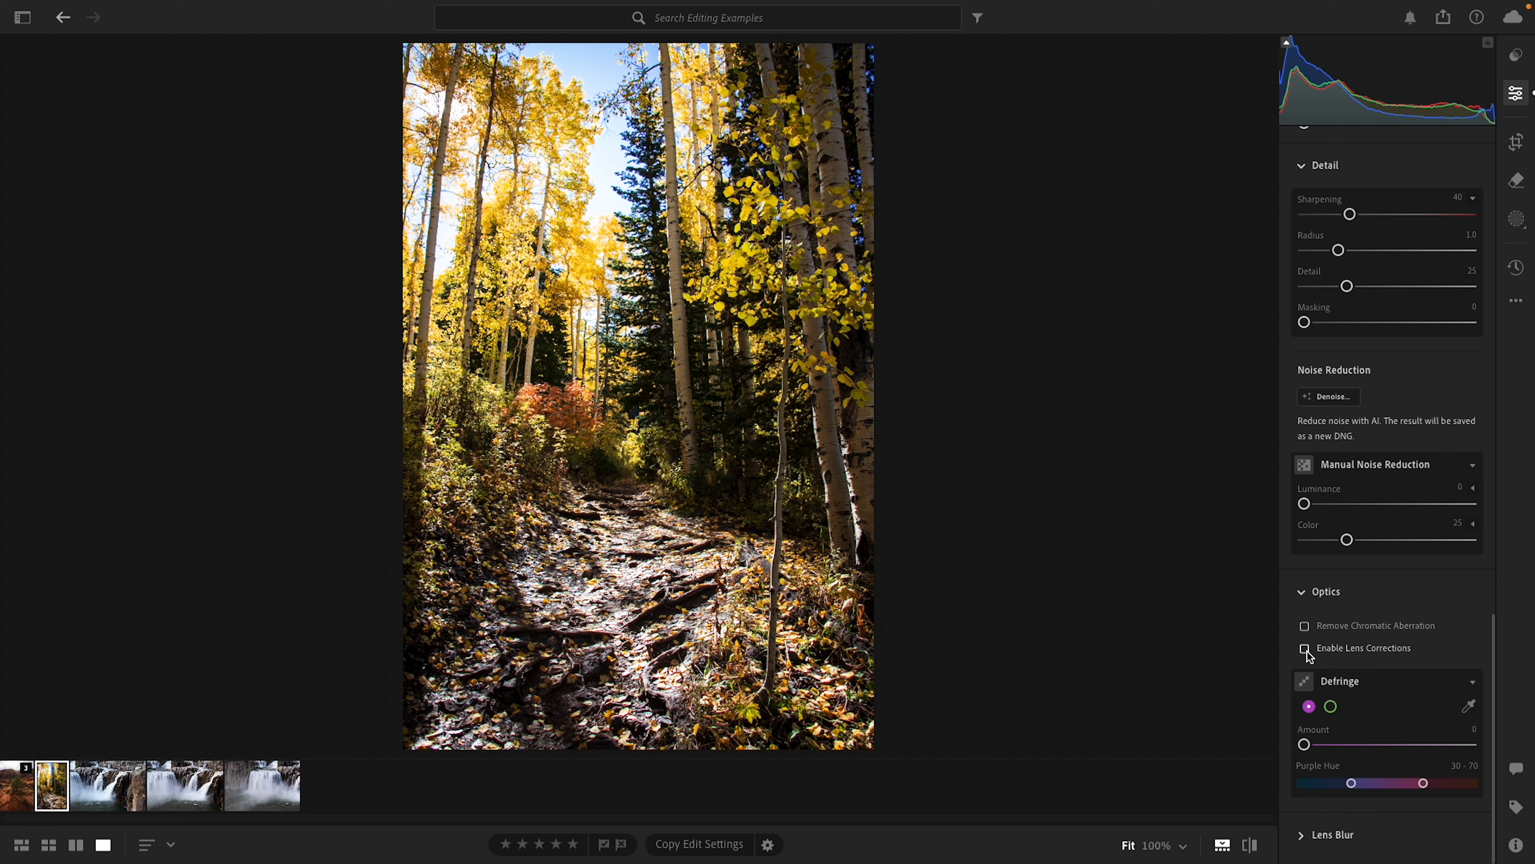
left_click(1306, 649)
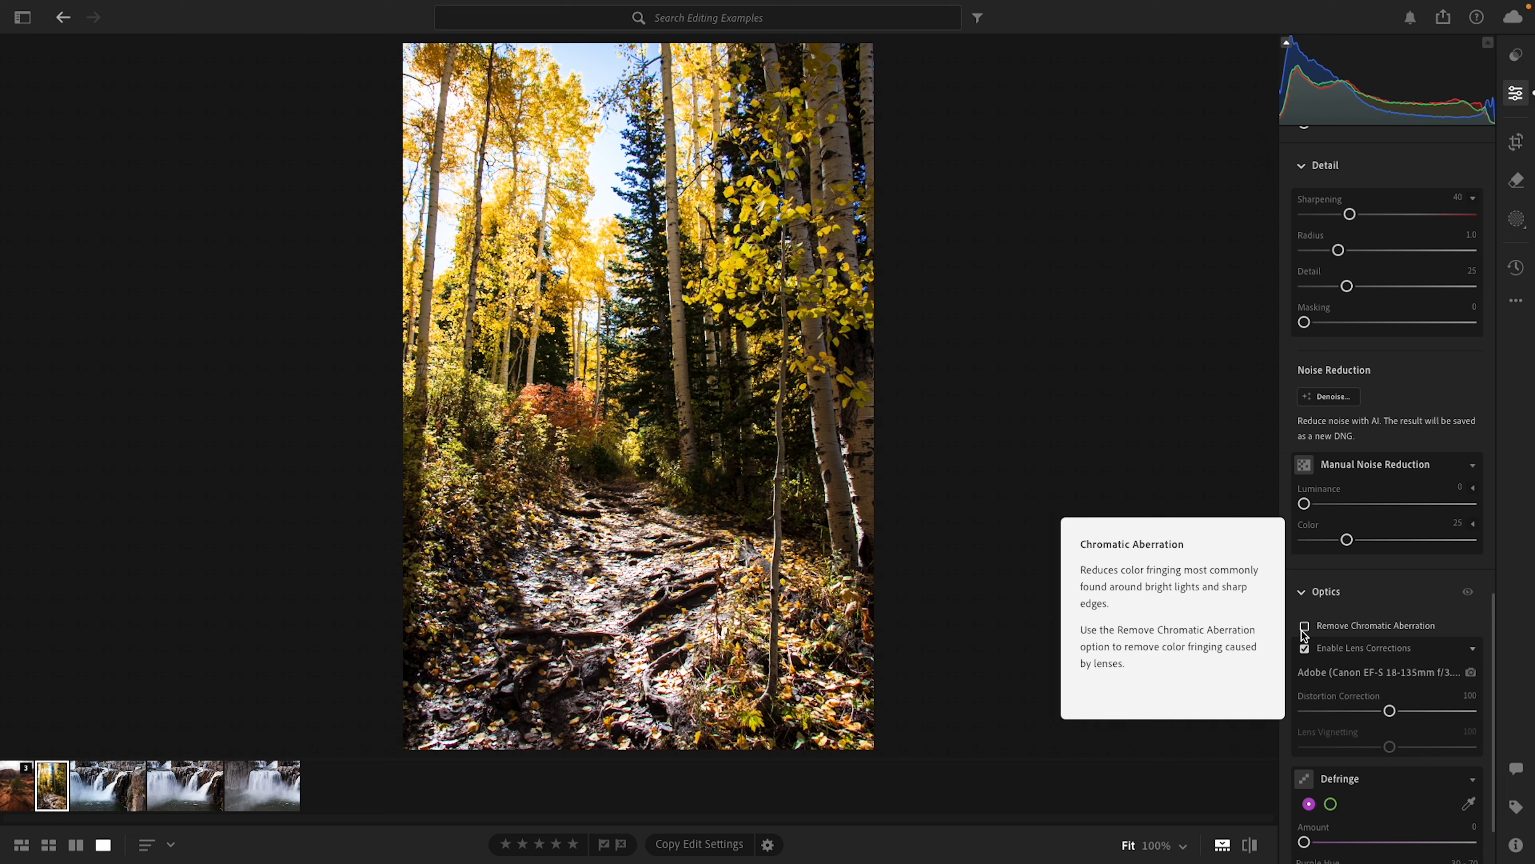
- Inspect the colour fringes on the branches against the sky and turn on Remove Chromatic Aberration
left_click(618, 100)
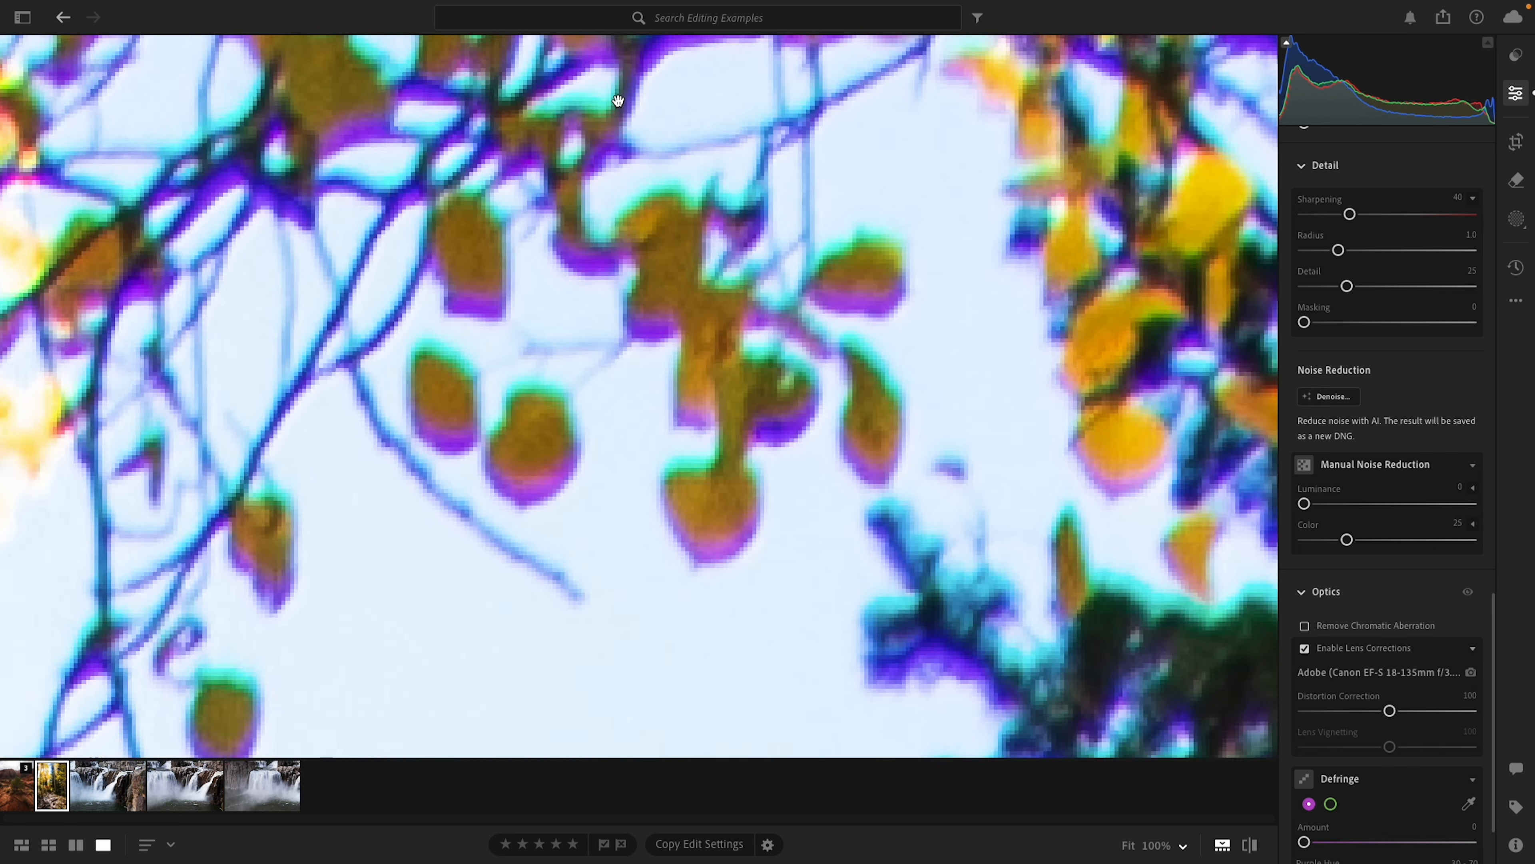
left_click_drag(654, 154, 761, 481)
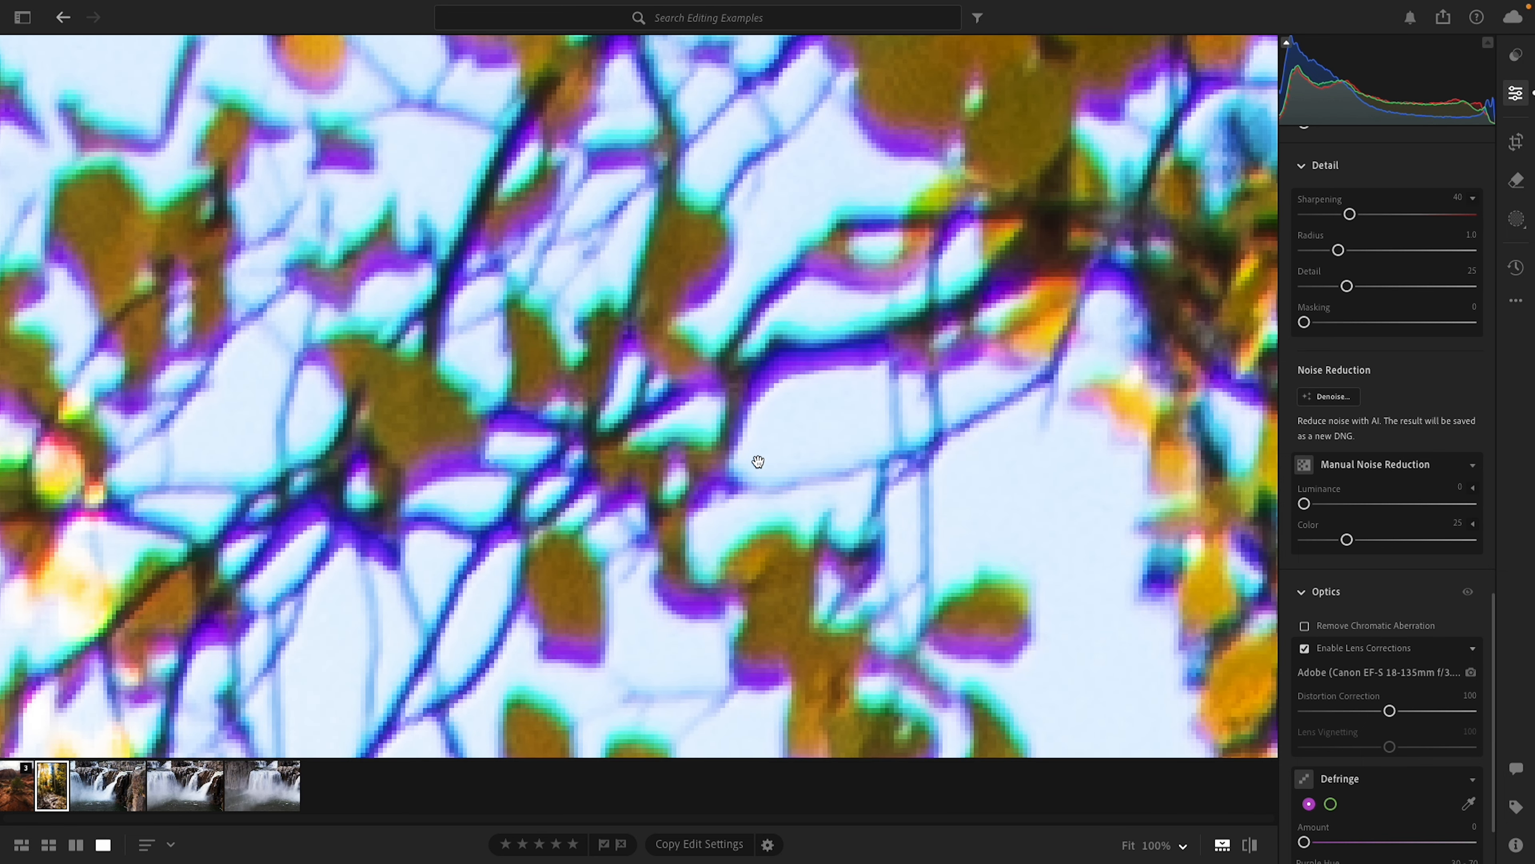
scroll(758, 459, "down", 3)
left_click(1305, 625)
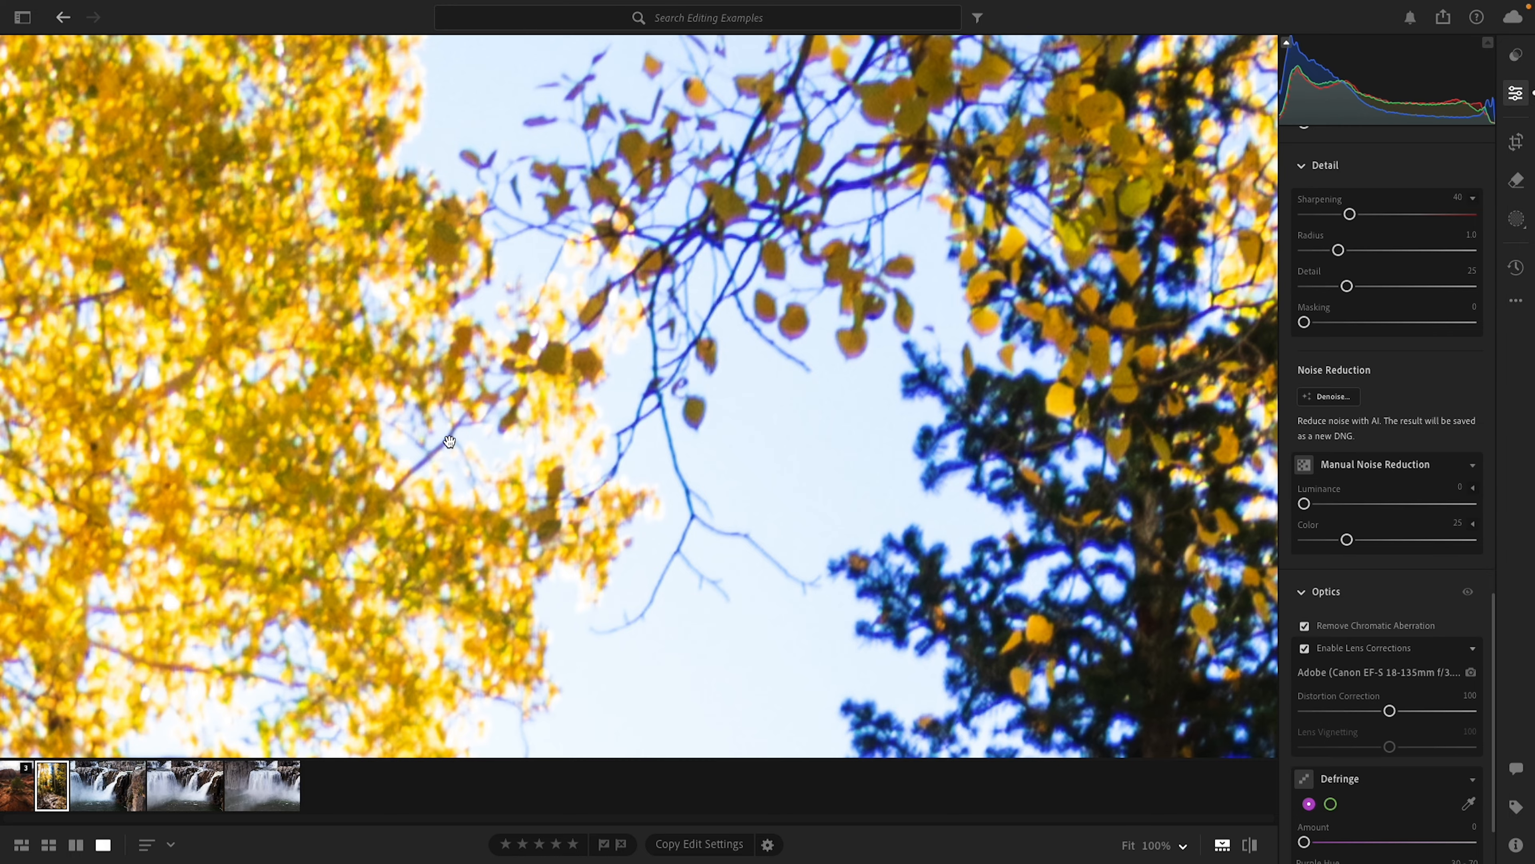
left_click(450, 449)
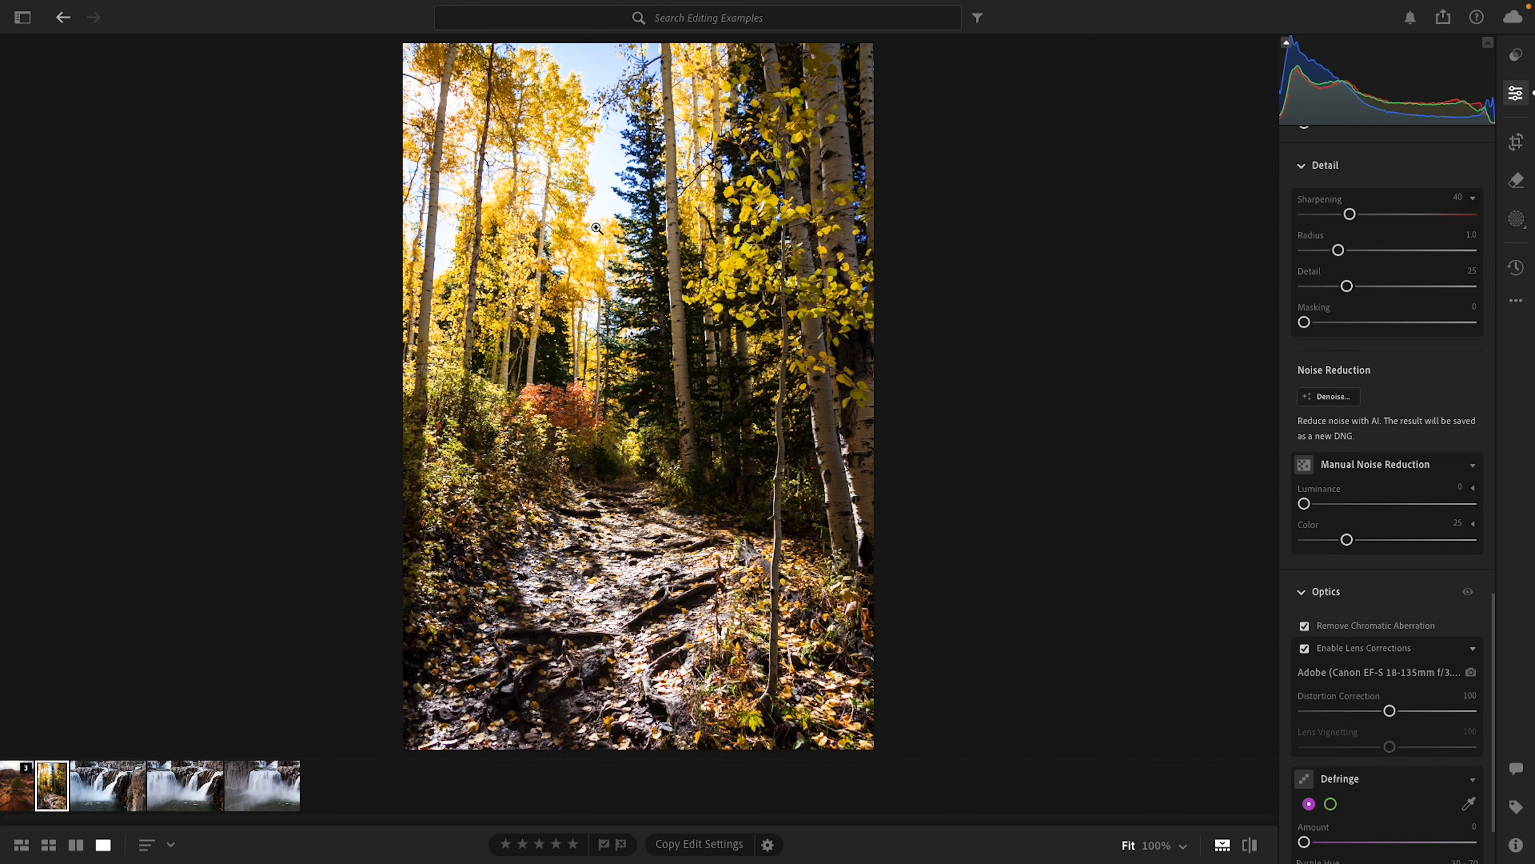
- Defringe the remaining purple edges by sampling the fringe beneath a leaf against the sky, giving Amount 6 and Purple Hue 26–57
left_click(587, 140)
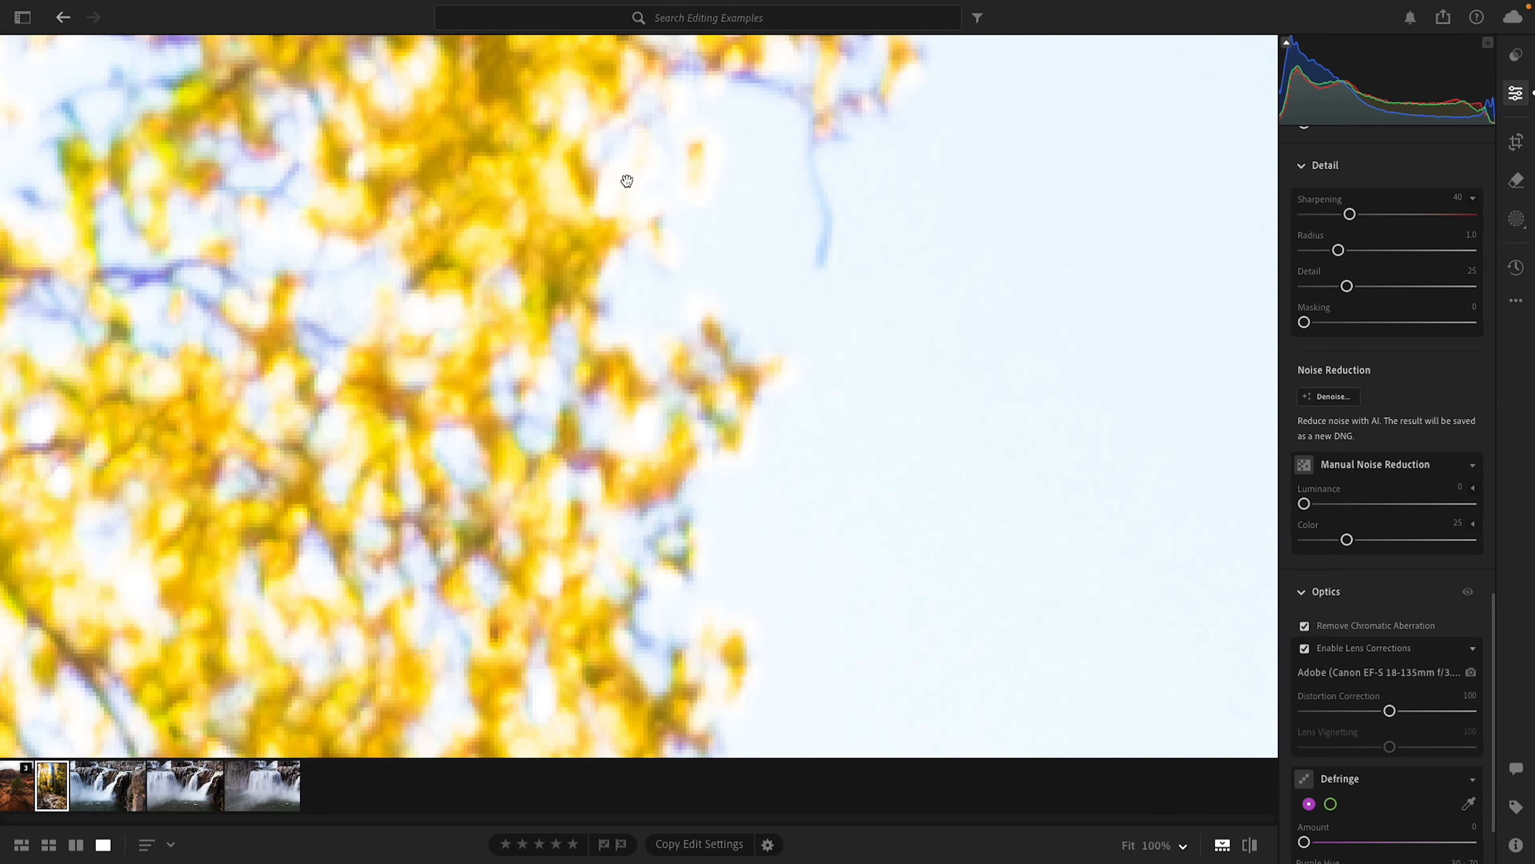
left_click_drag(627, 182, 542, 655)
left_click_drag(870, 115, 655, 580)
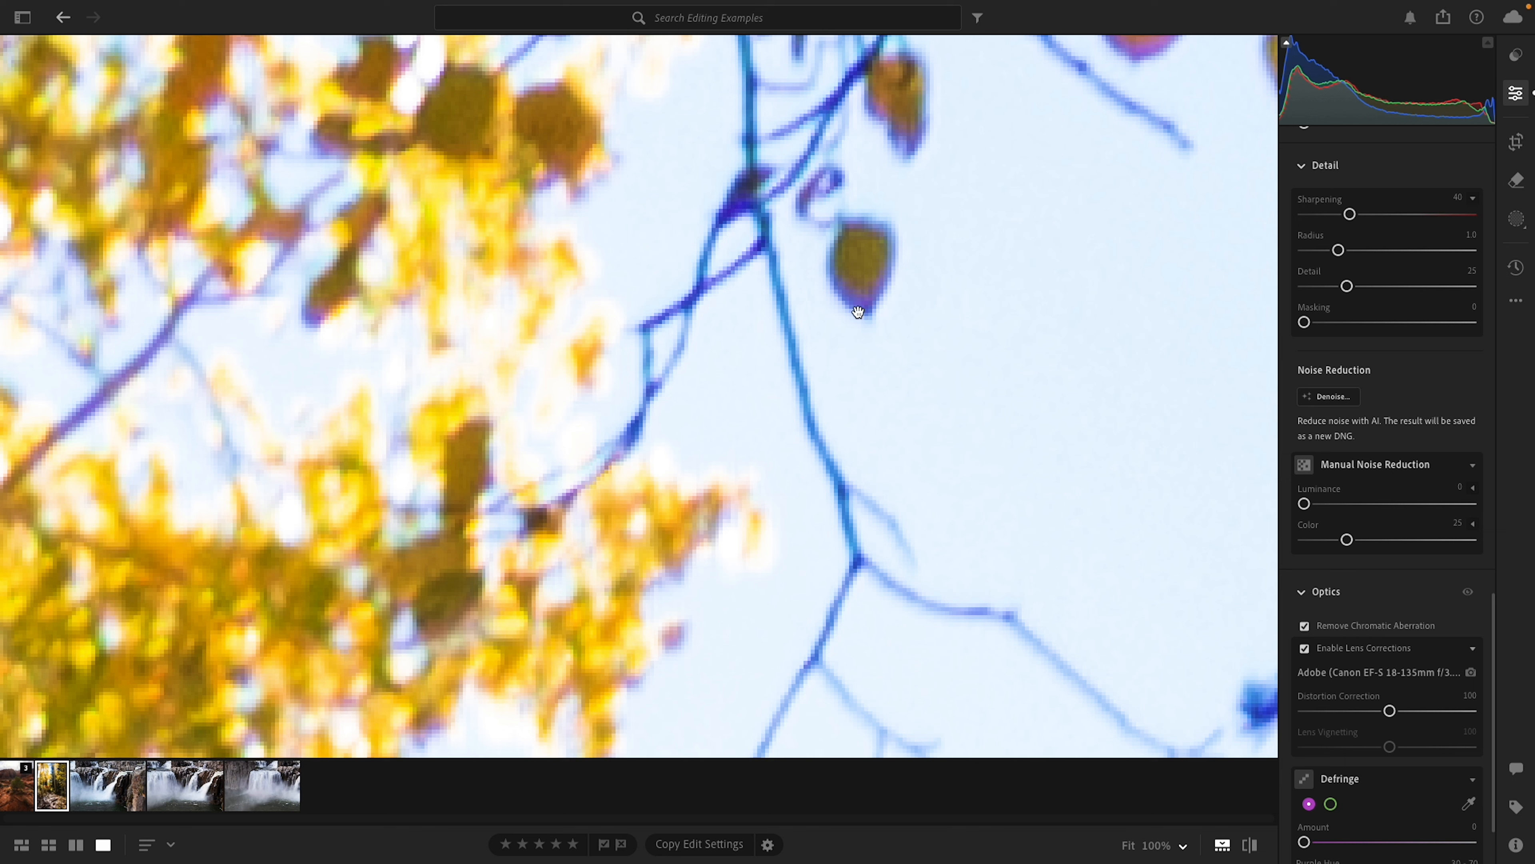
scroll(1371, 786, "down", 2)
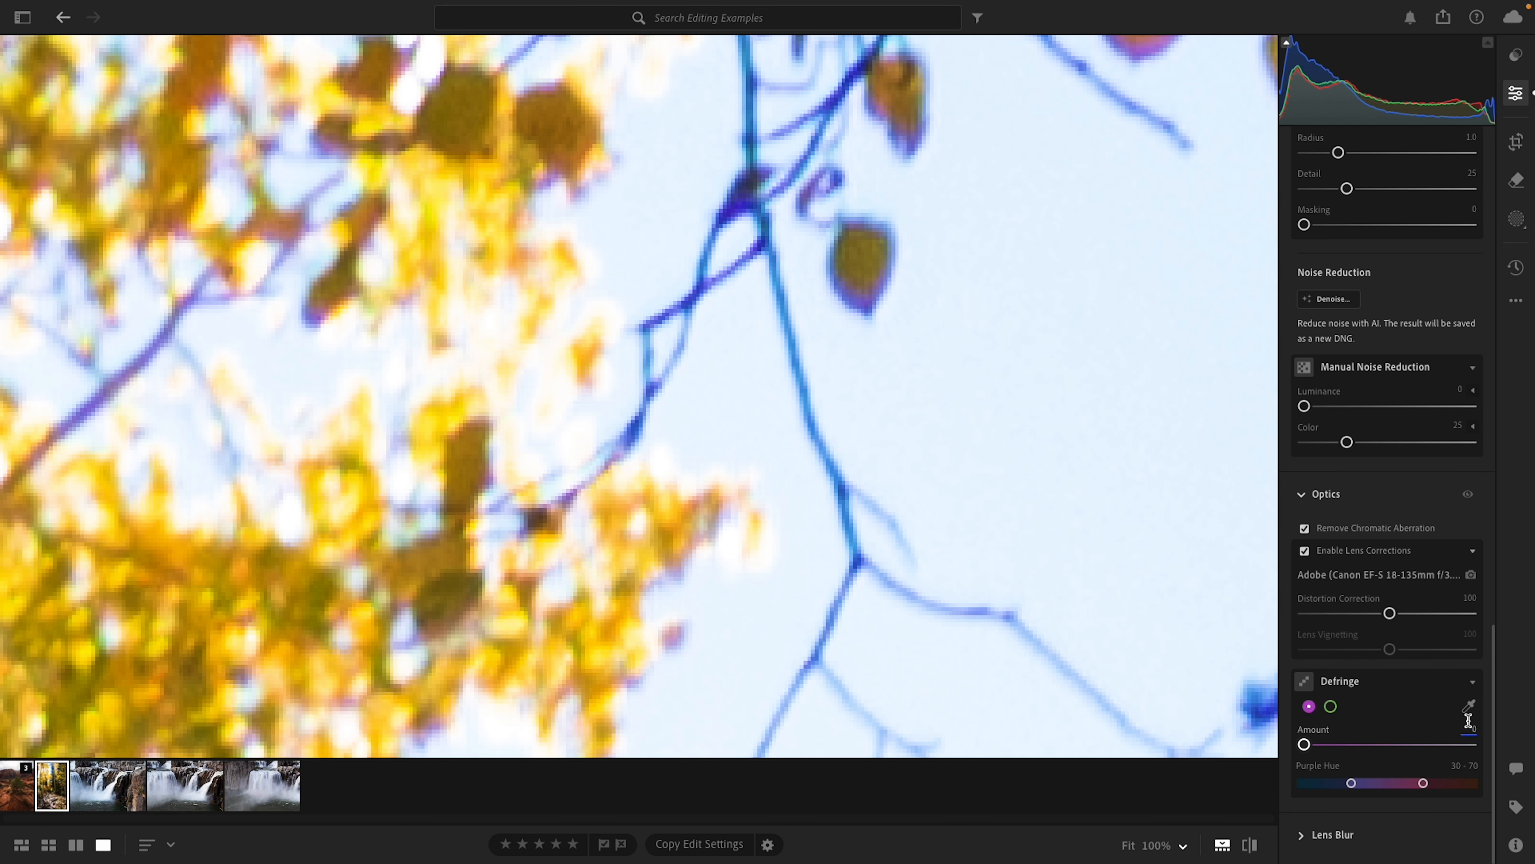
left_click(1469, 705)
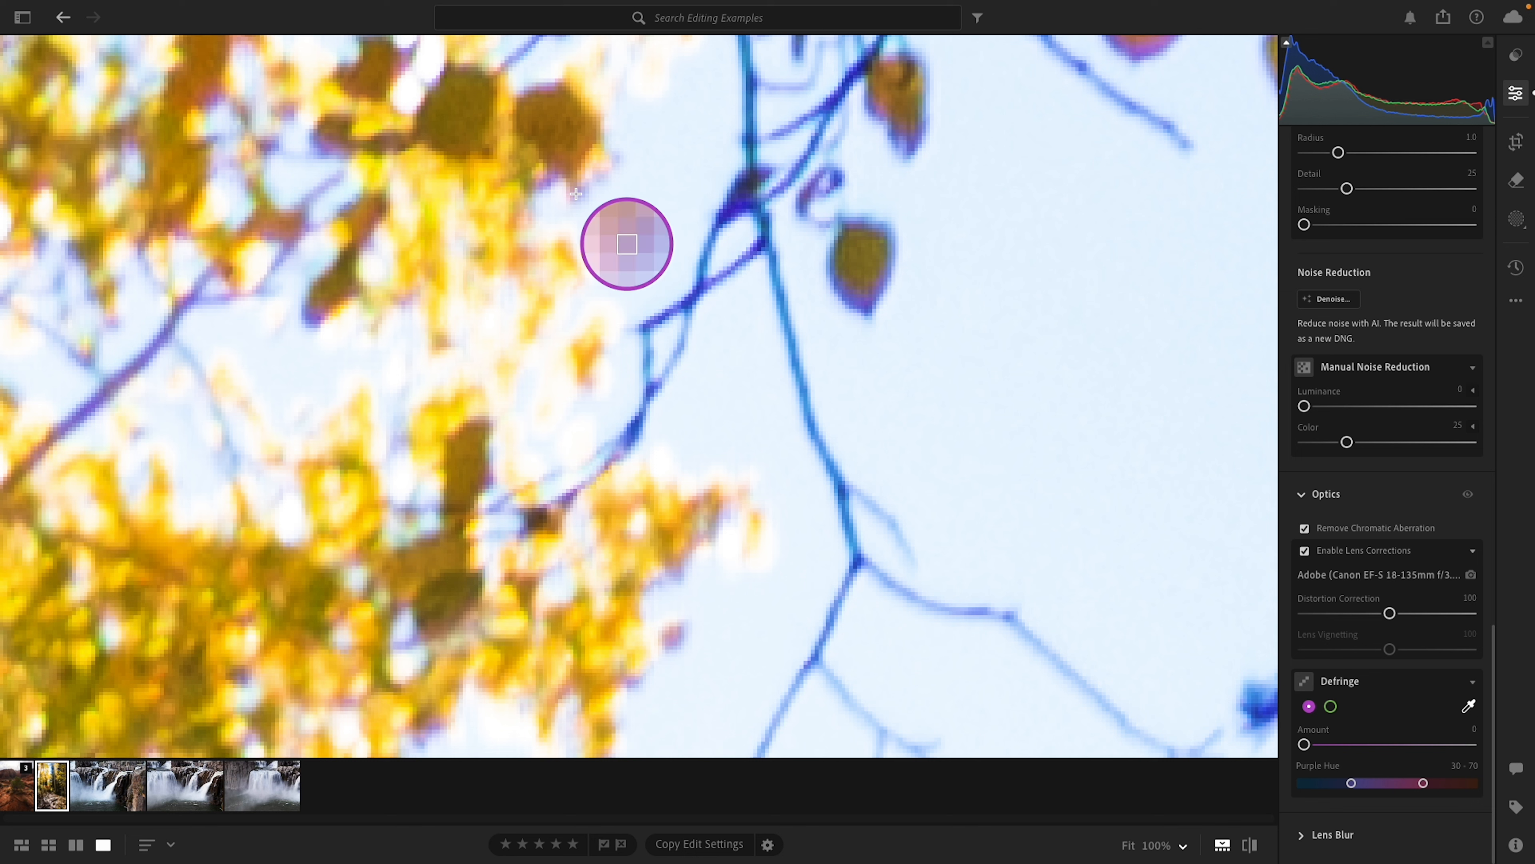
left_click(548, 182)
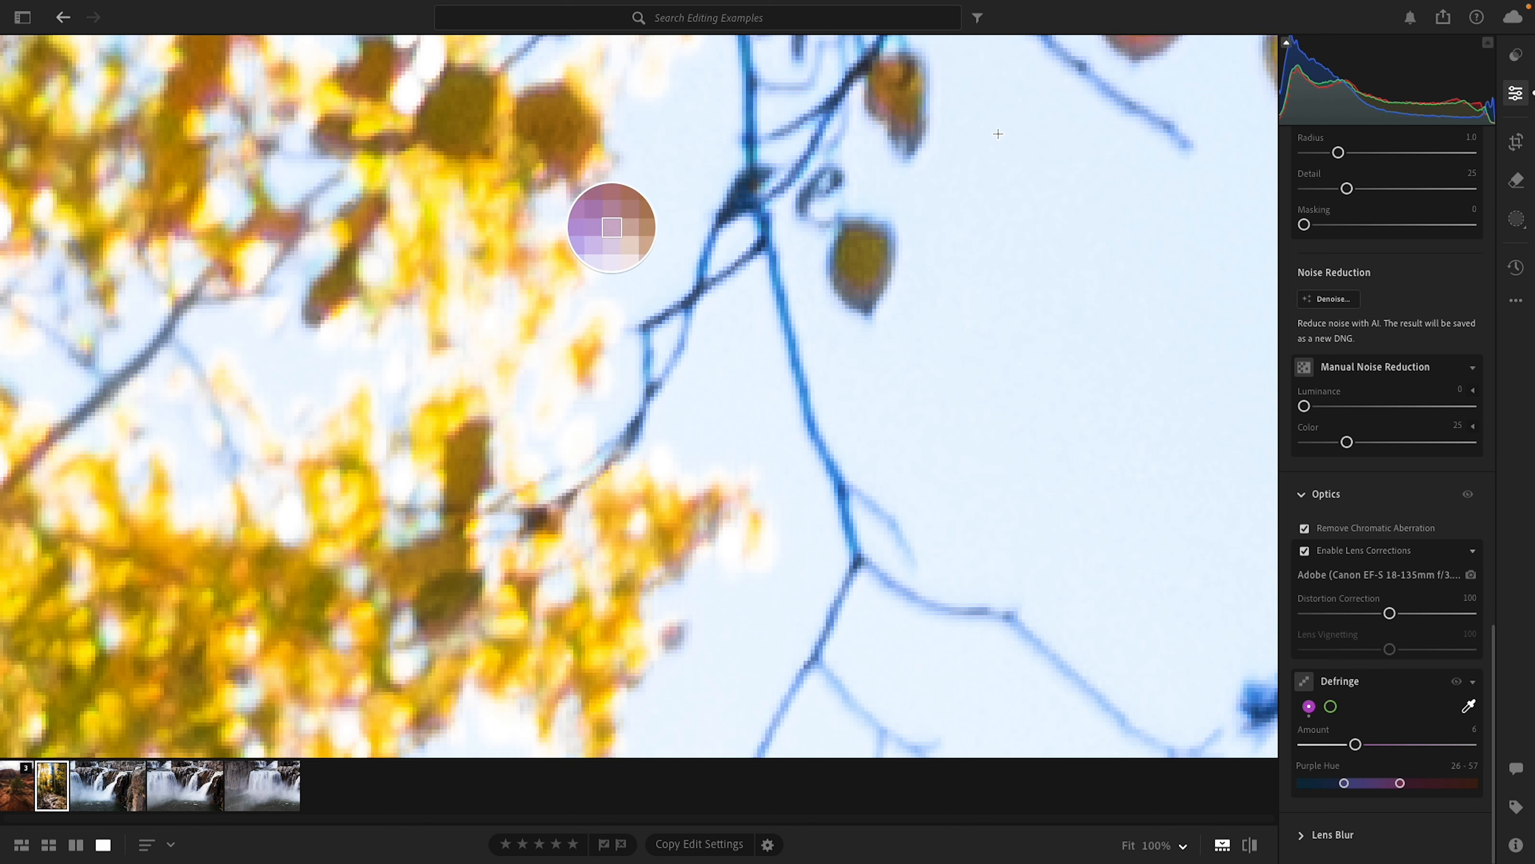
key("Escape")
left_click(831, 331)
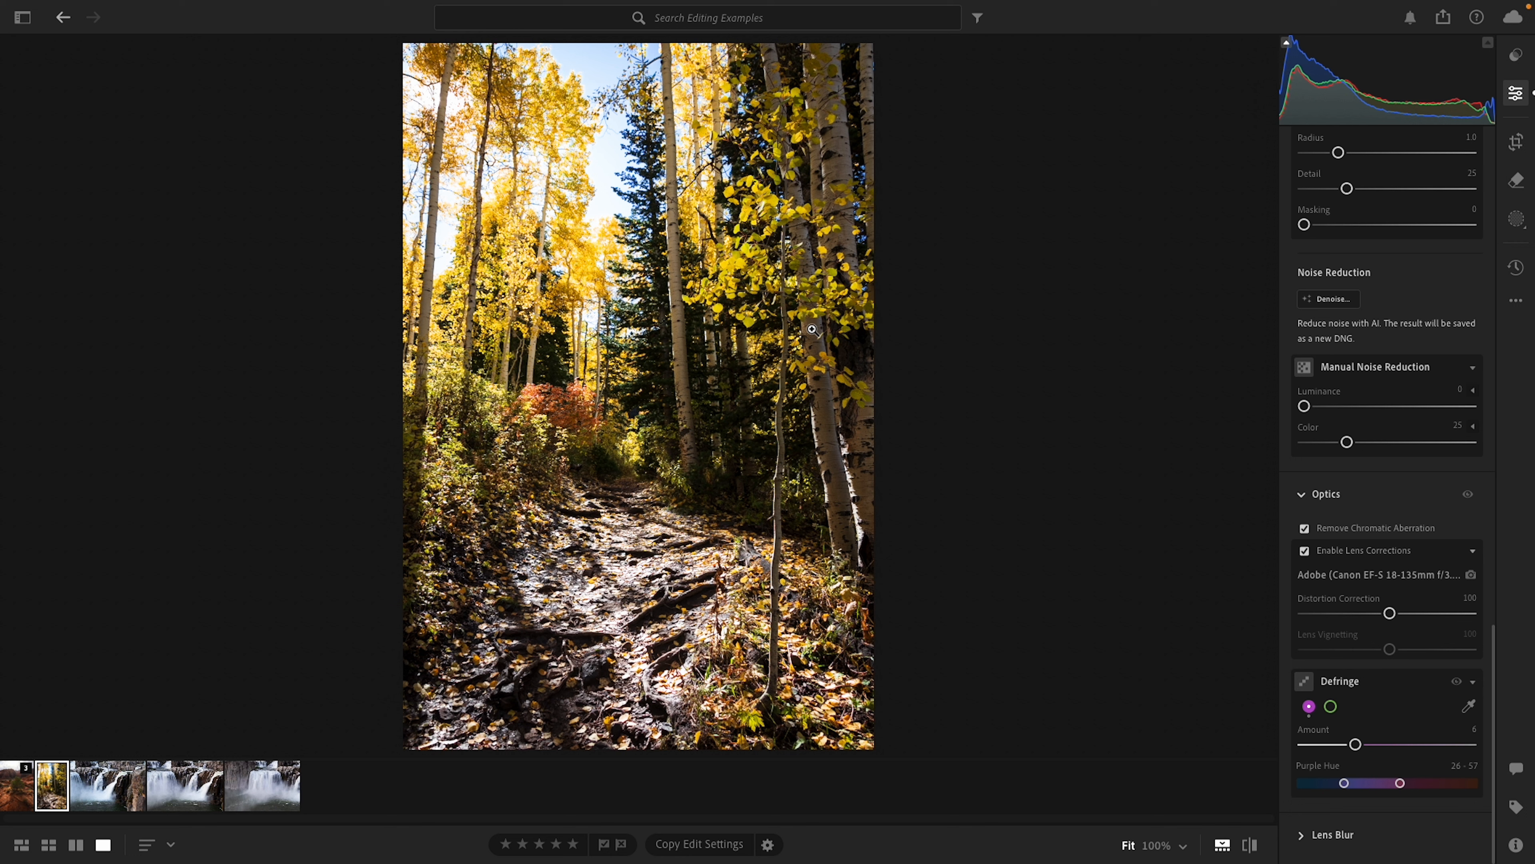
- Create a Sky mask and set its Dehaze to −11, trying a slight Exposure reduction and resetting it to 0
left_click(1518, 223)
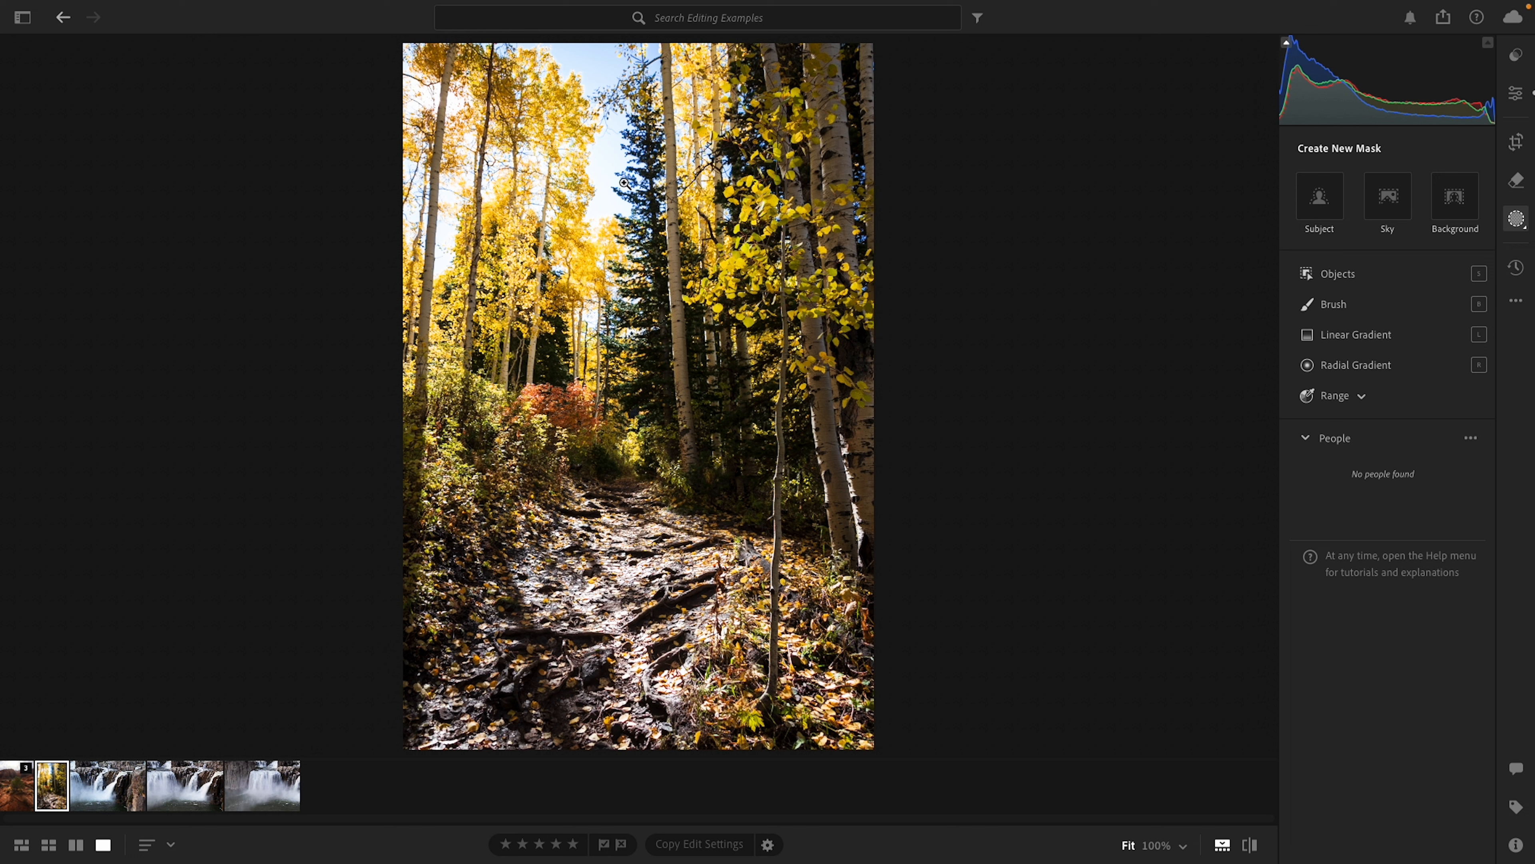
left_click(1387, 196)
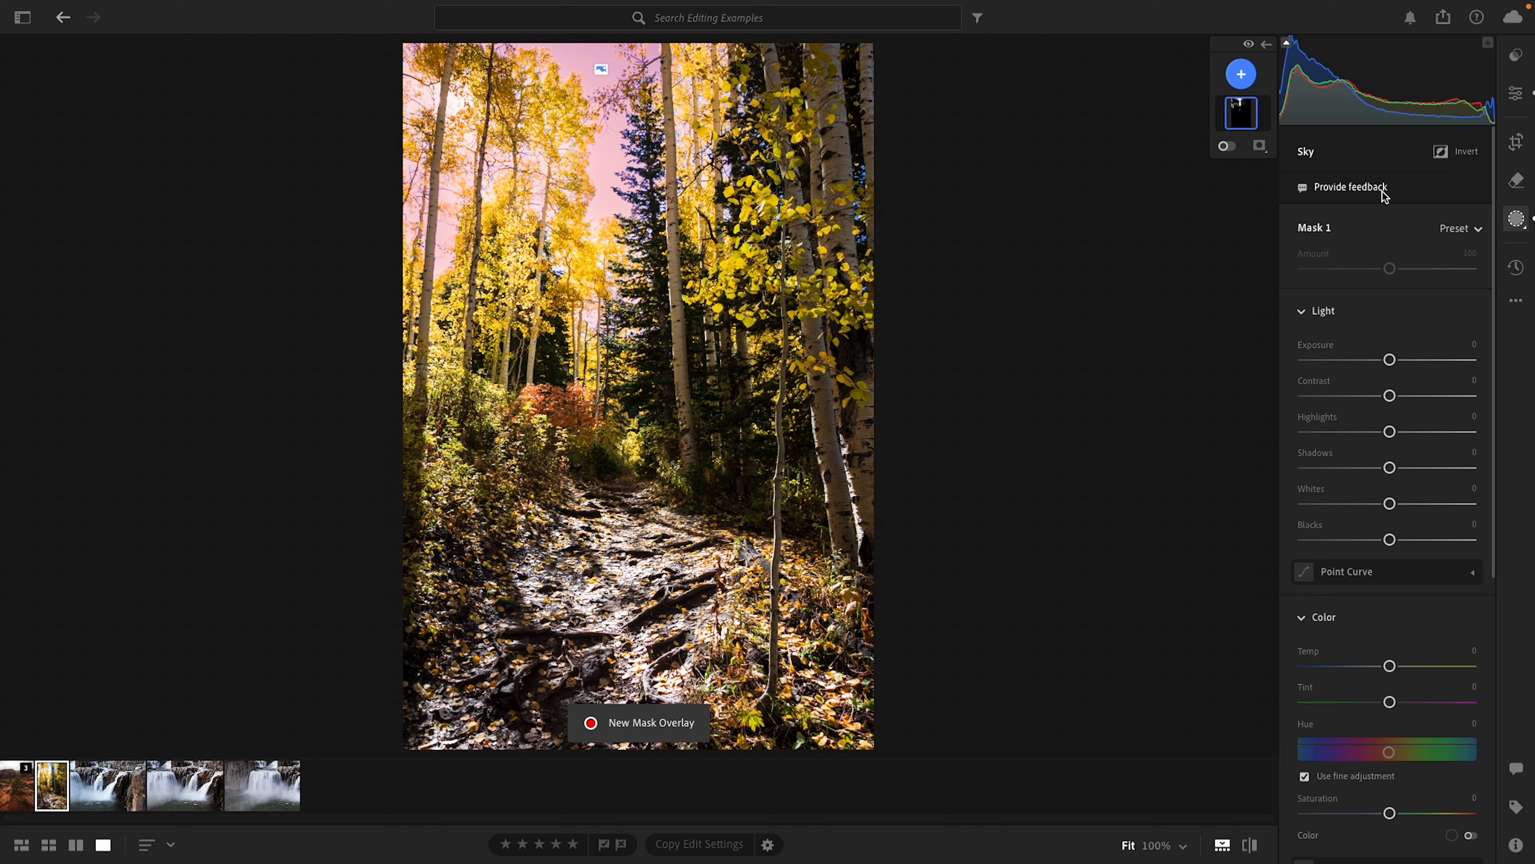
mouse_move(1390, 432)
left_mouse_down()
mouse_move(1365, 433)
mouse_move(1397, 433)
left_mouse_up()
left_click_drag(1390, 359, 1388, 359)
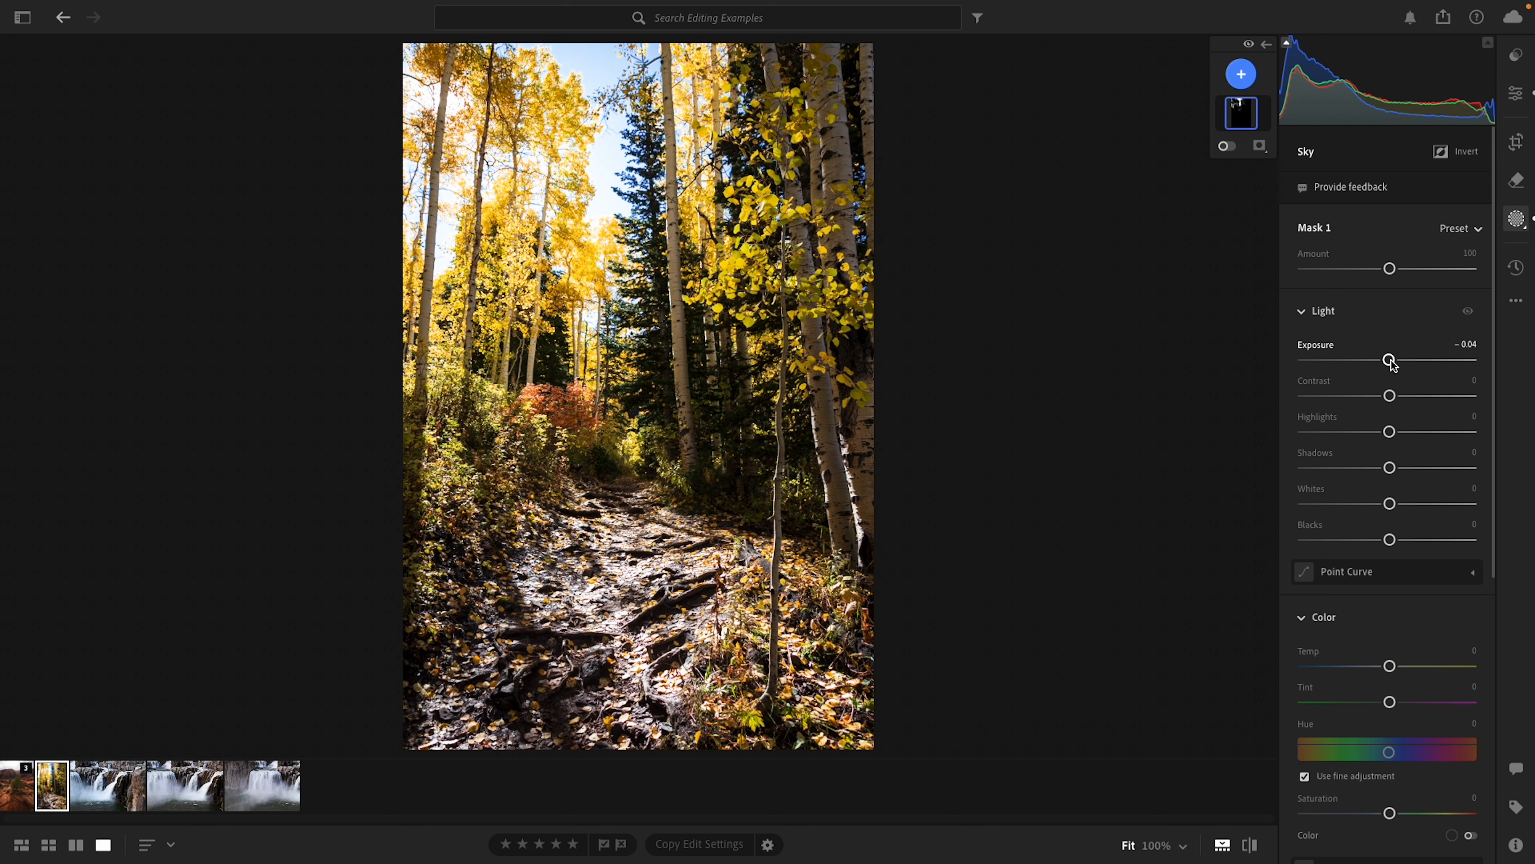
scroll(1396, 478, "down", 8)
mouse_move(1389, 568)
left_mouse_down()
mouse_move(1368, 569)
mouse_move(1381, 569)
left_mouse_up()
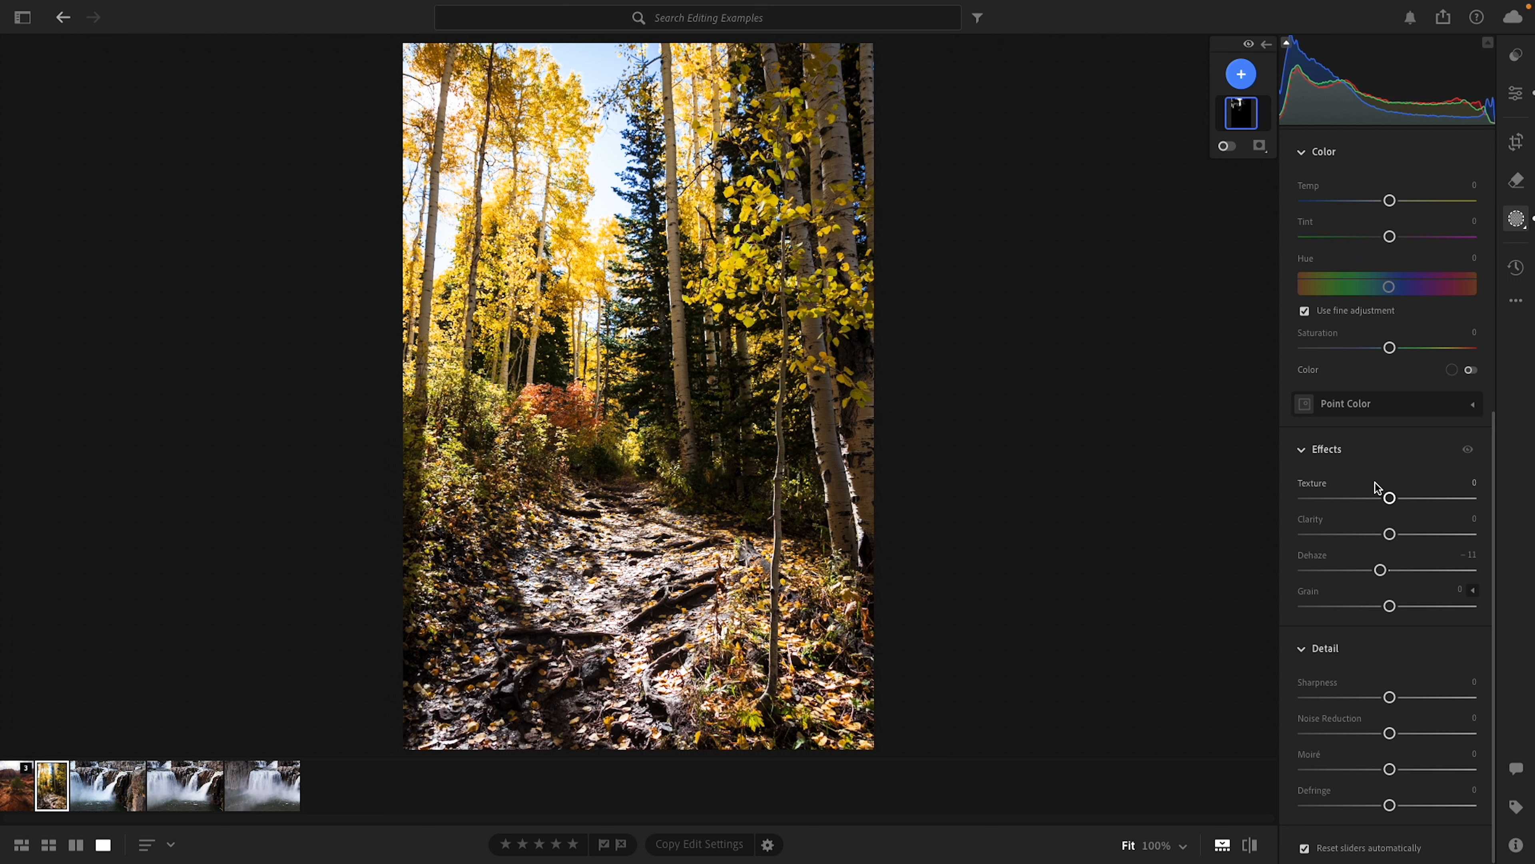
scroll(1384, 460, "up", 8)
left_click_drag(1386, 359, 1390, 359)
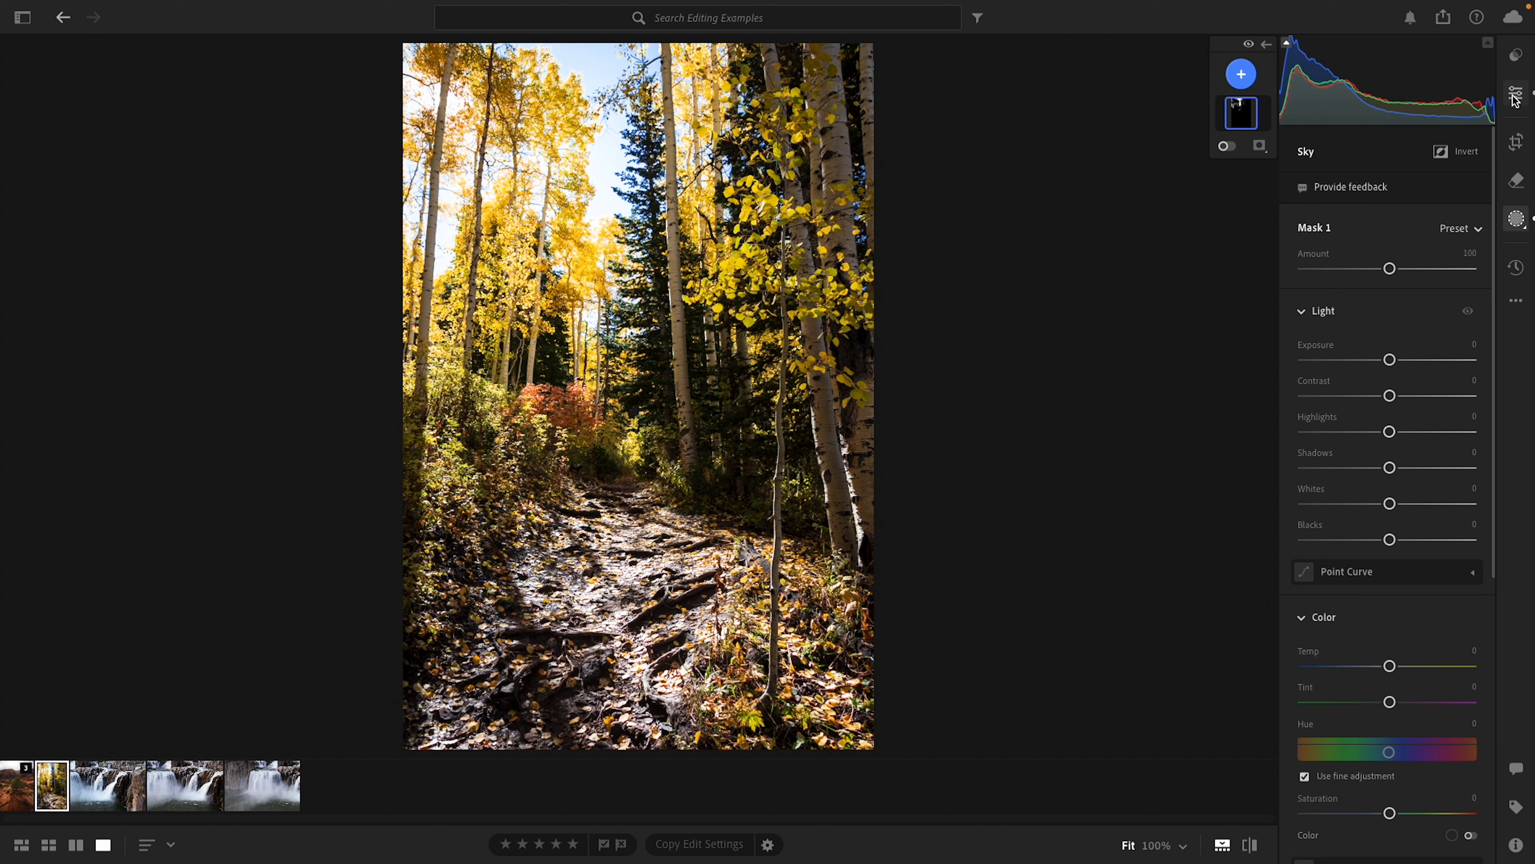
- Add a slightly tilted linear gradient mask over the lower part of the trail and set its Exposure to −0.44
left_click(1241, 74)
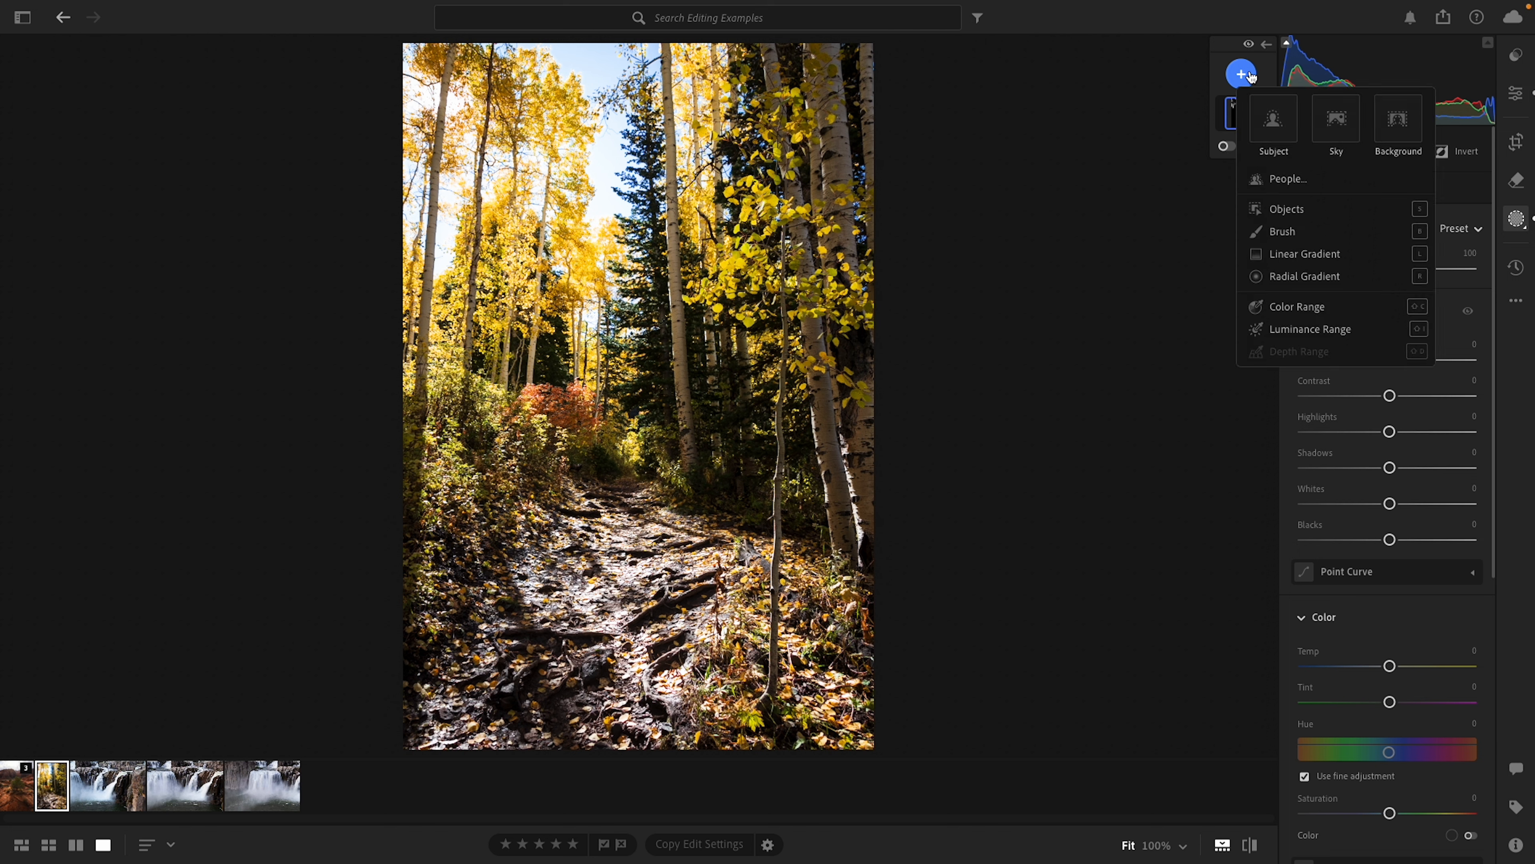
left_click(1274, 255)
left_click_drag(611, 663, 602, 404)
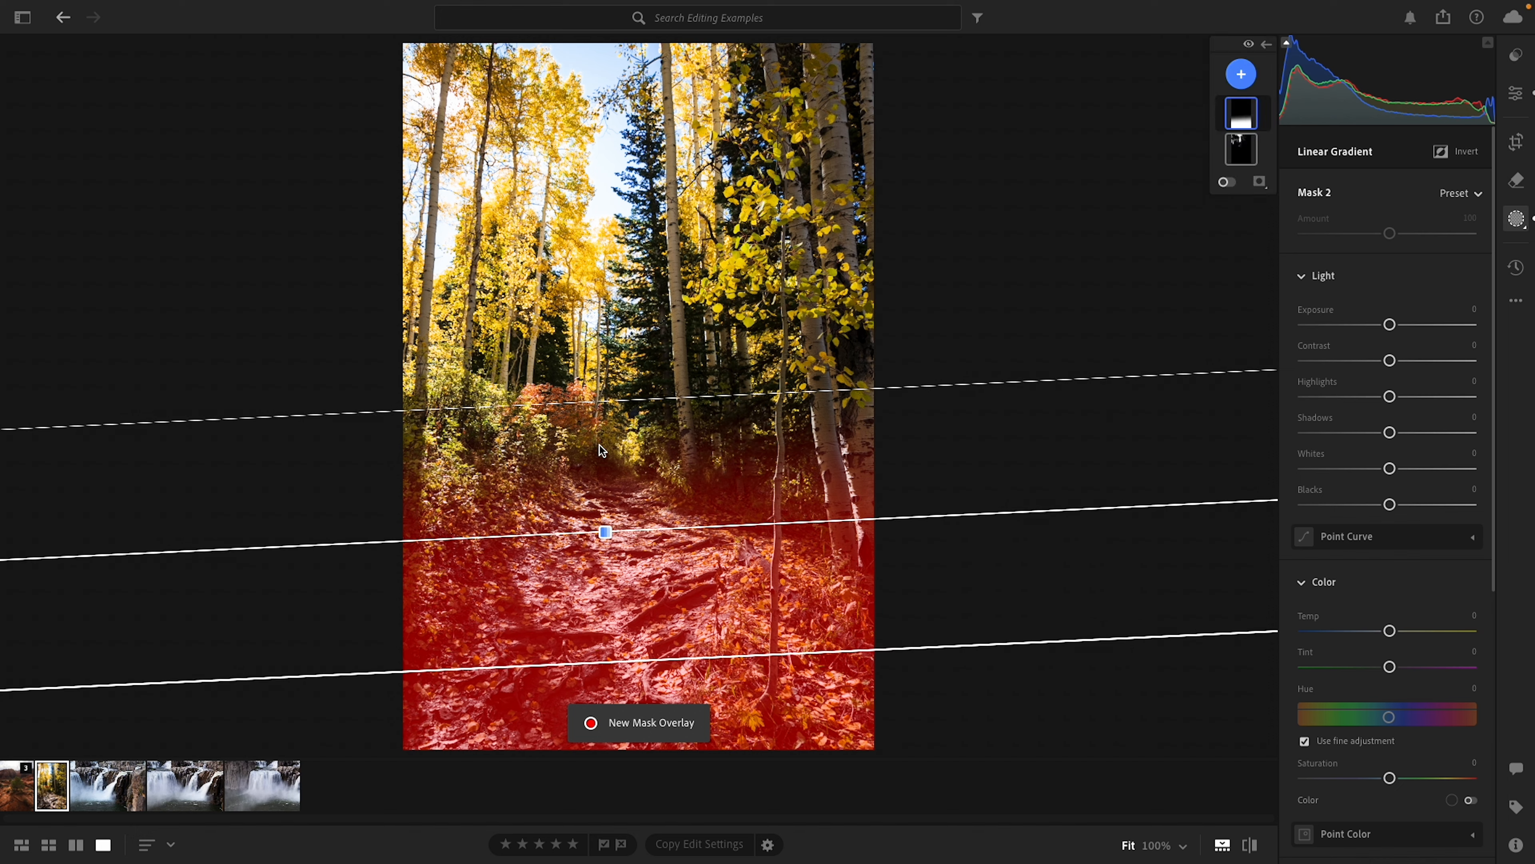
left_click_drag(606, 533, 634, 678)
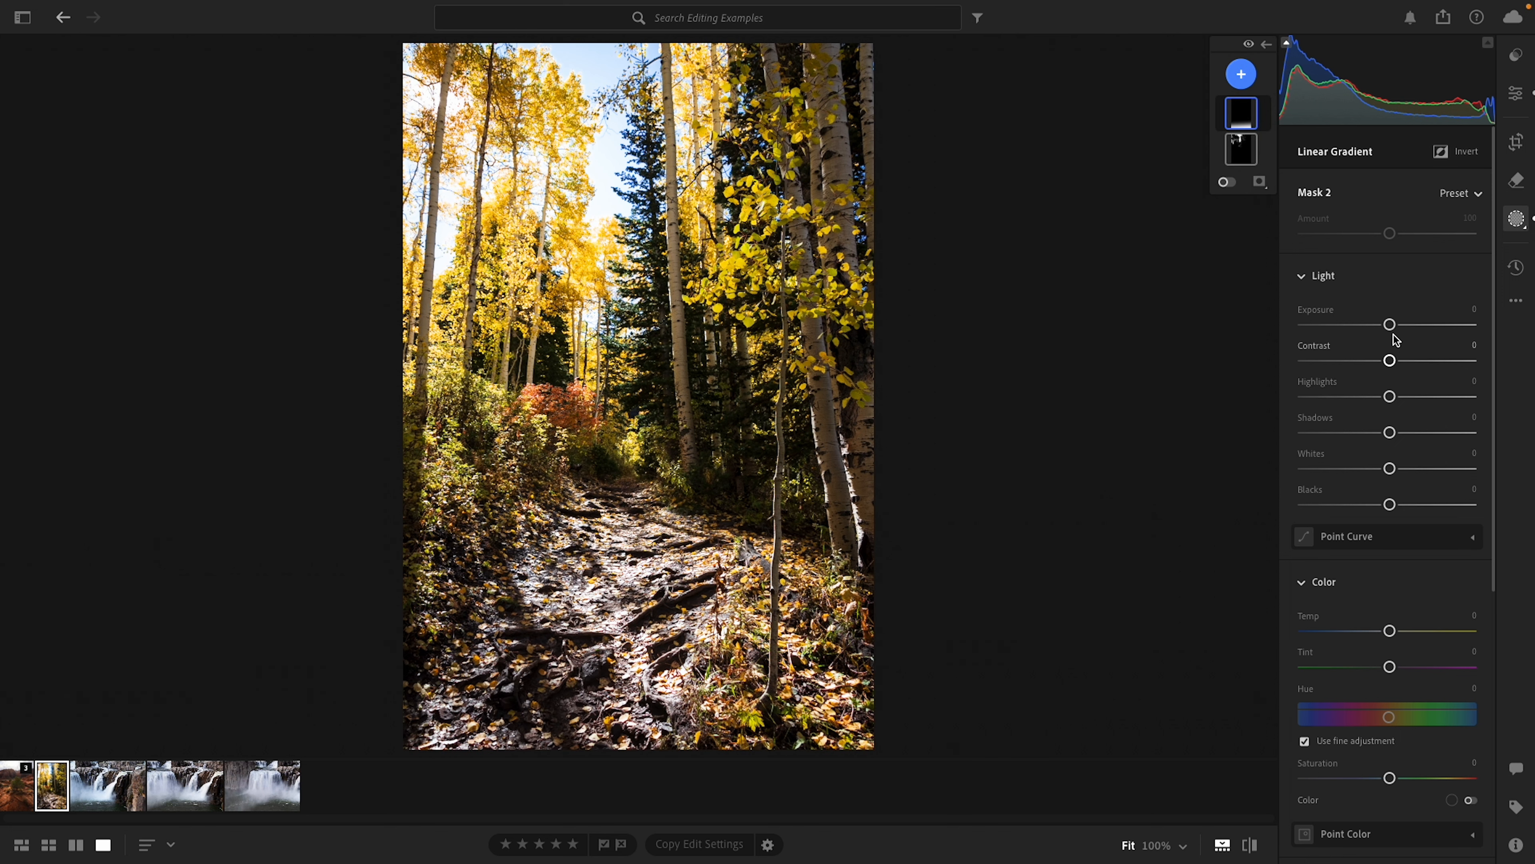
left_click_drag(1390, 326, 1381, 328)
left_click_drag(638, 675, 639, 650)
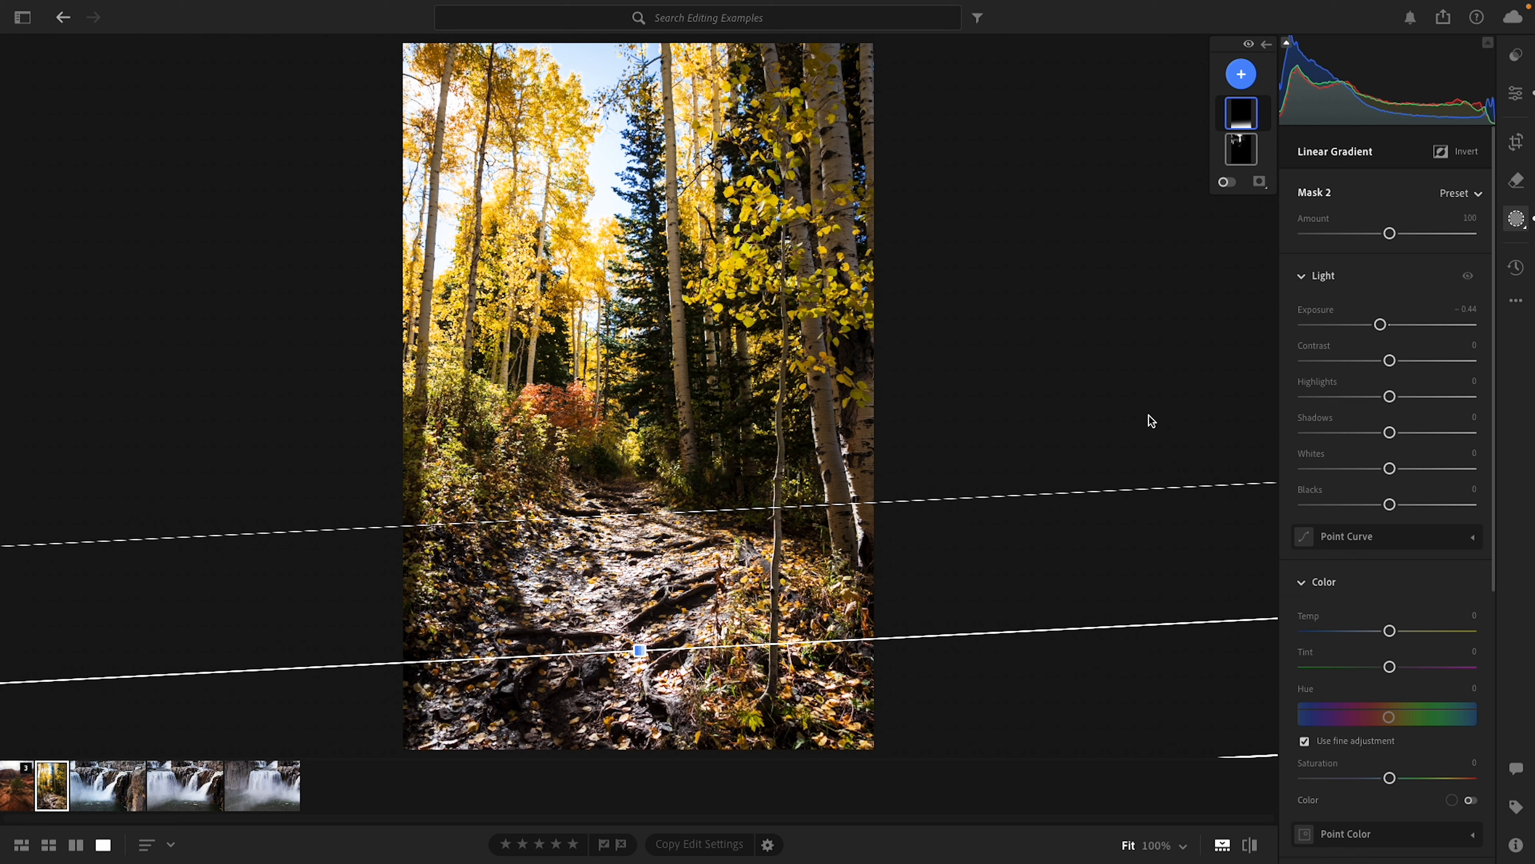
- Add a tall radial gradient mask over the dark trees on the photo's right side with Feather 94
left_click(1241, 75)
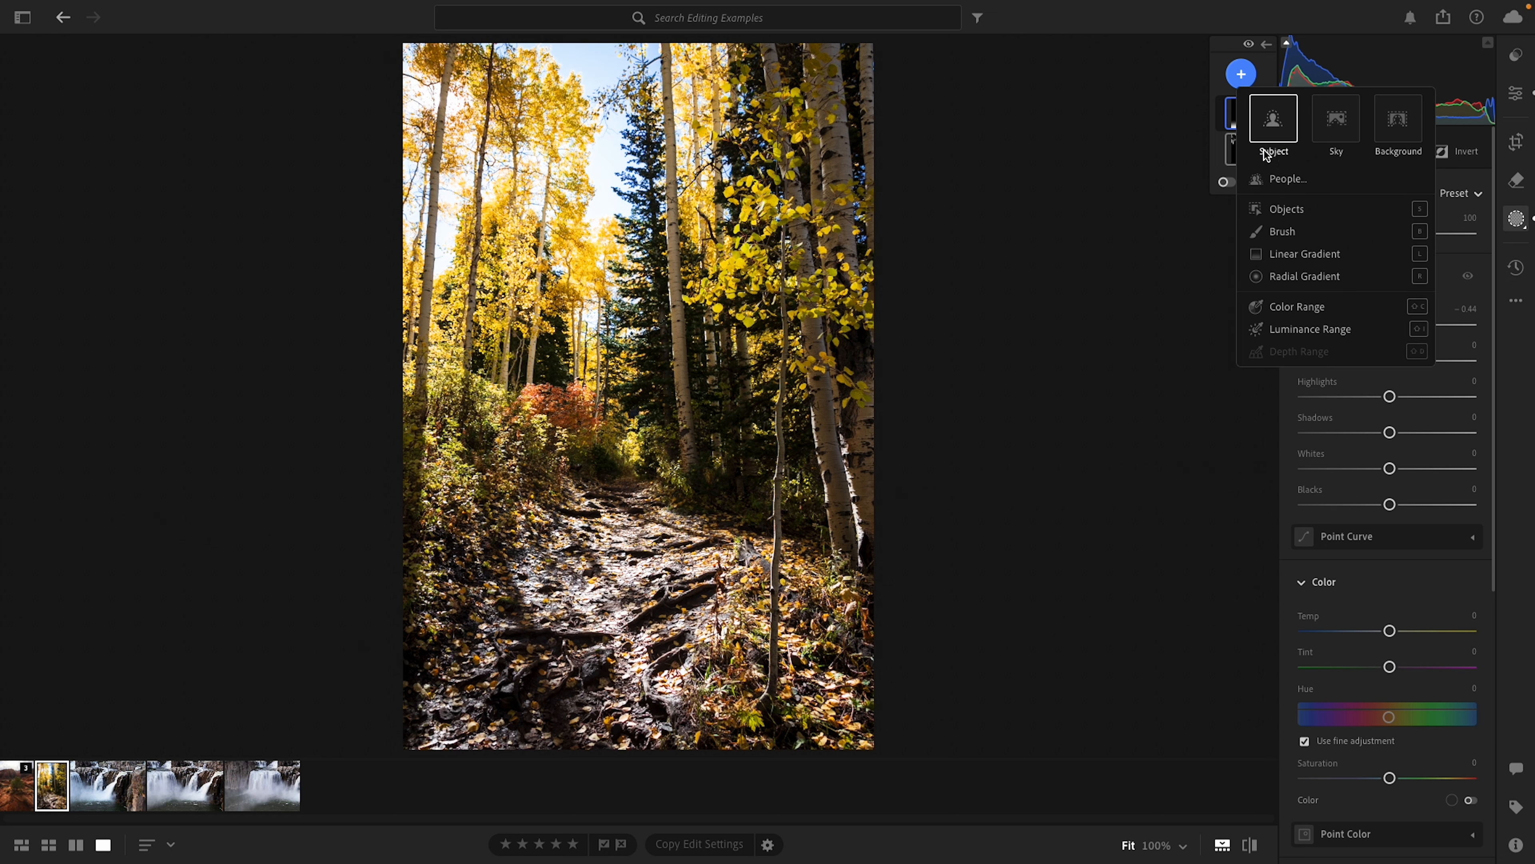
left_click(1289, 277)
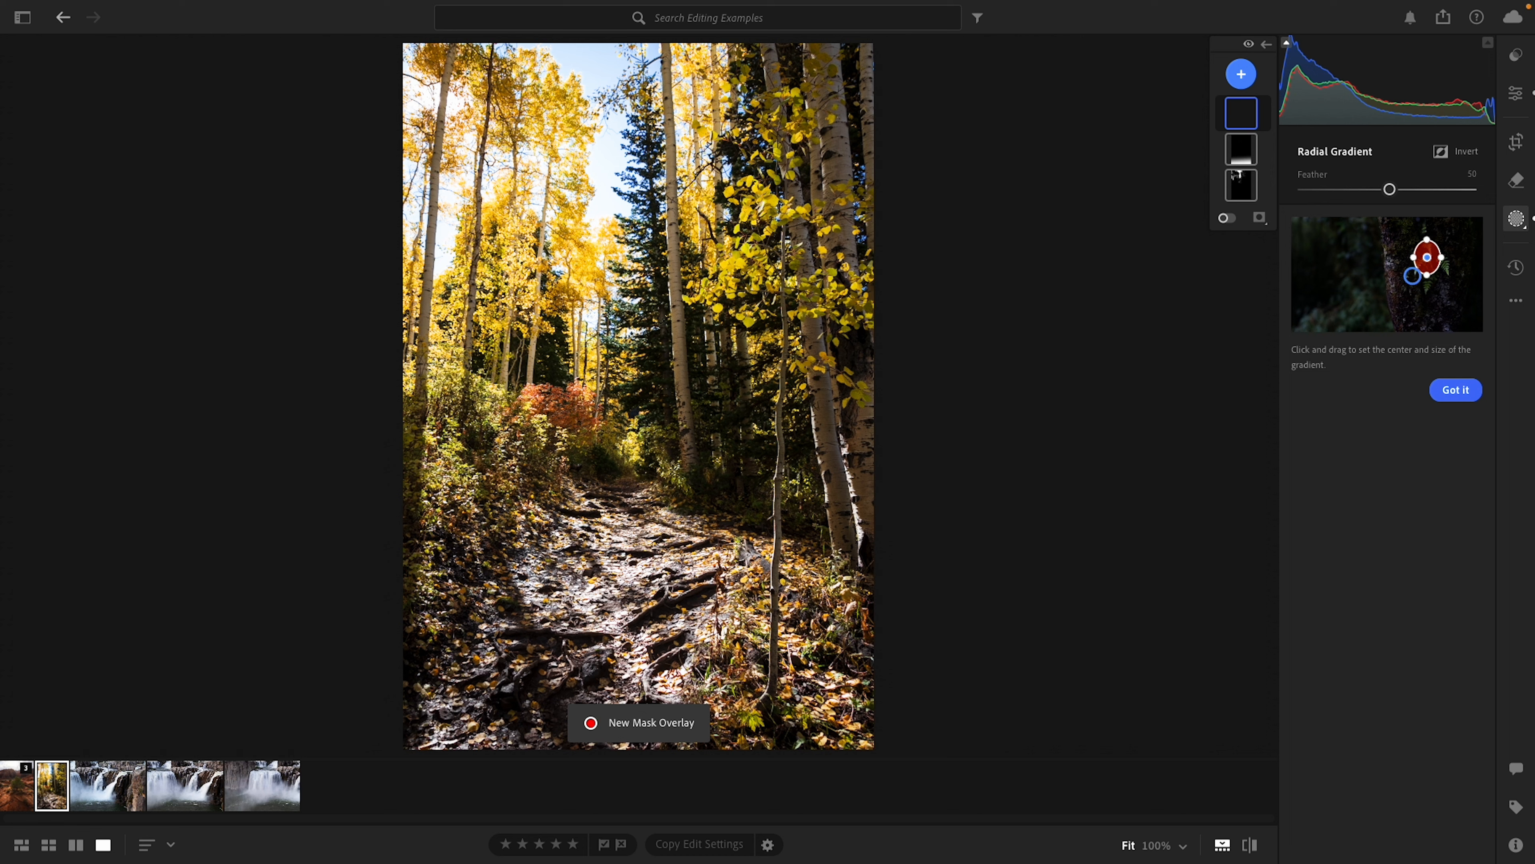
left_click_drag(710, 260, 850, 538)
left_click_drag(707, 180, 765, 358)
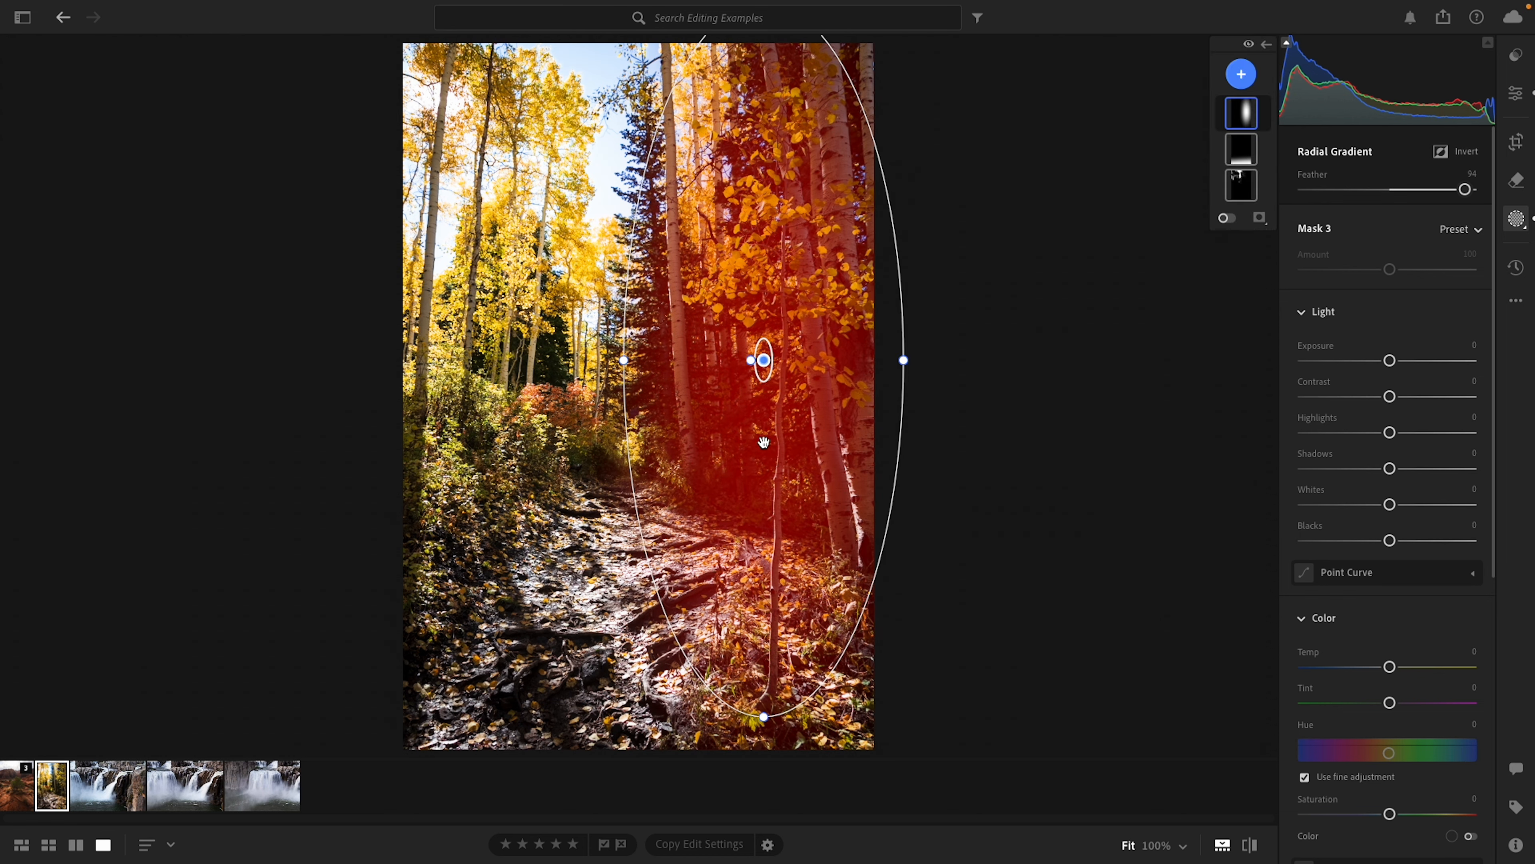
left_click_drag(763, 719, 763, 747)
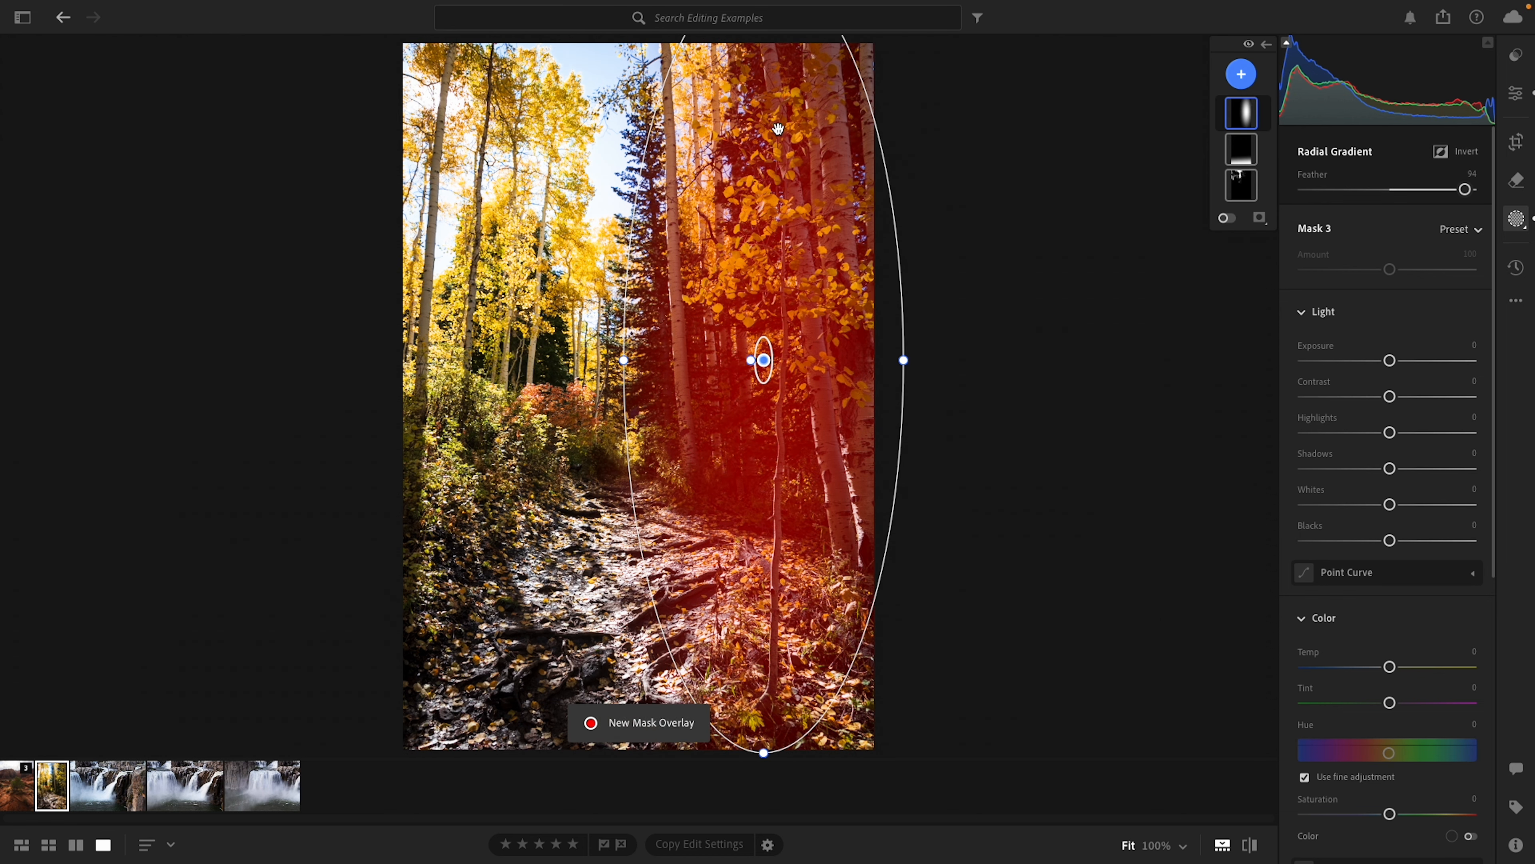
- Set the radial mask's Exposure to +0.24, raise its Shadows slightly and warm its Temp
mouse_move(1389, 360)
left_mouse_down()
mouse_move(1477, 372)
mouse_move(1395, 362)
left_mouse_up()
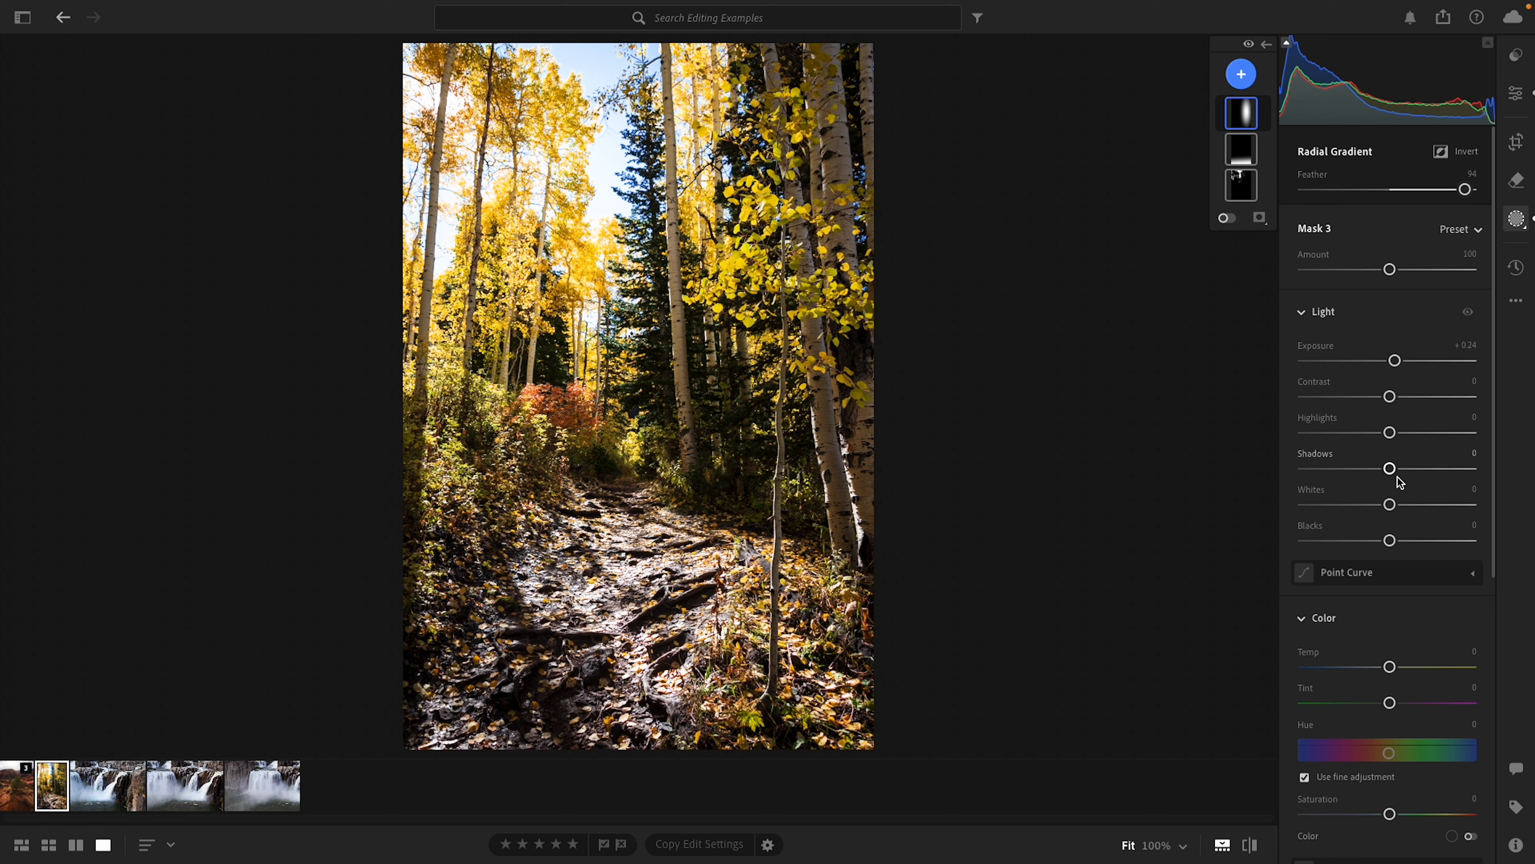
left_click_drag(1389, 469, 1396, 469)
left_click_drag(1390, 667, 1403, 667)
- Add a brush mask in the lower part of the photo, refine it with a luminance range, and set its Exposure to −0.32
key("b")
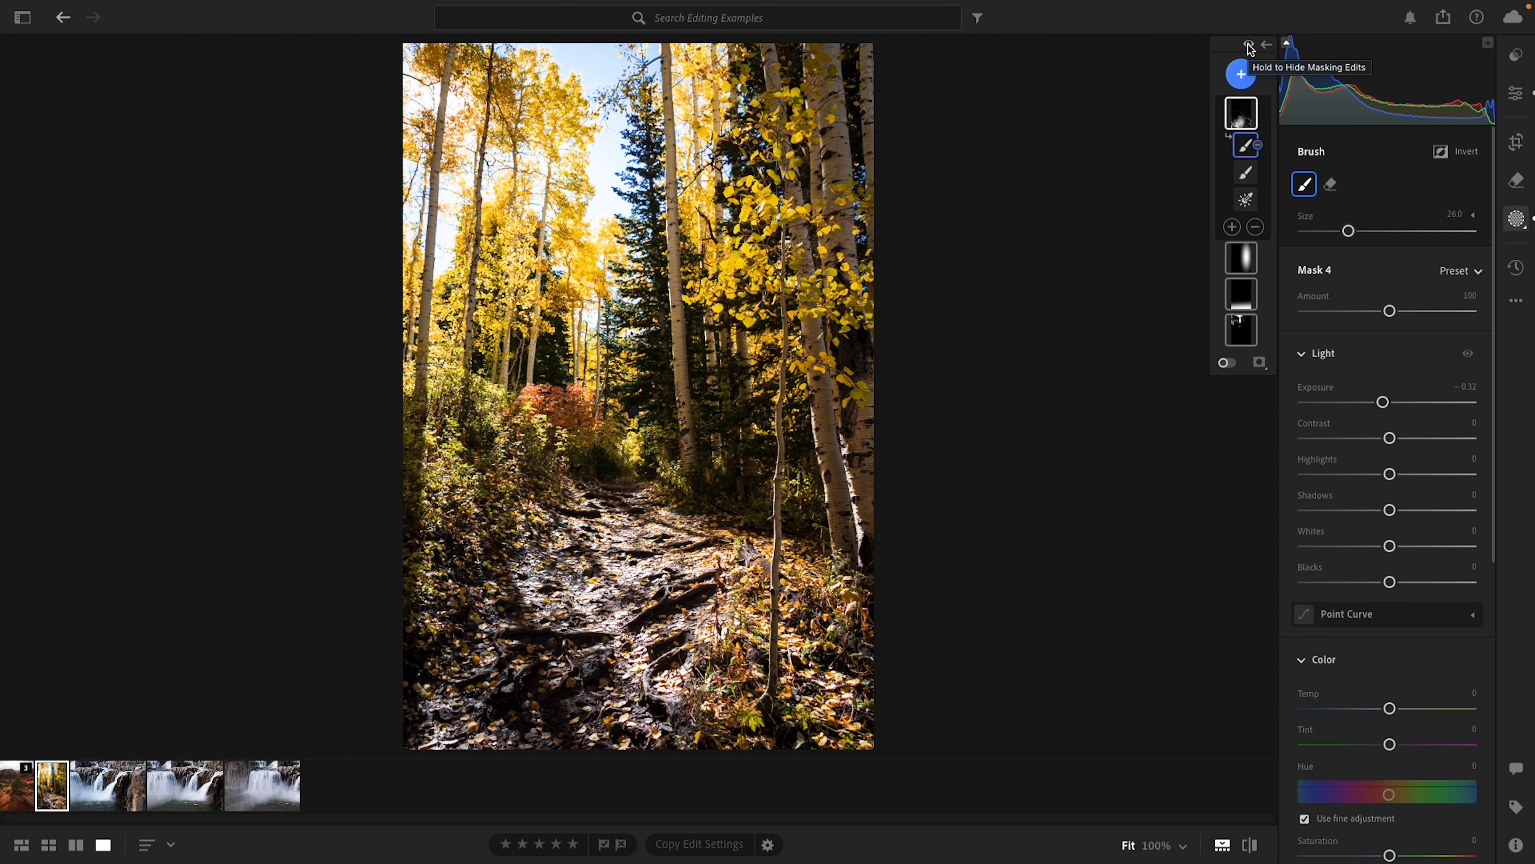
- Raise the aspen trail photo's manual Luminance noise reduction moderately, judging the effect on an enlarged tree trunk
left_click(1516, 93)
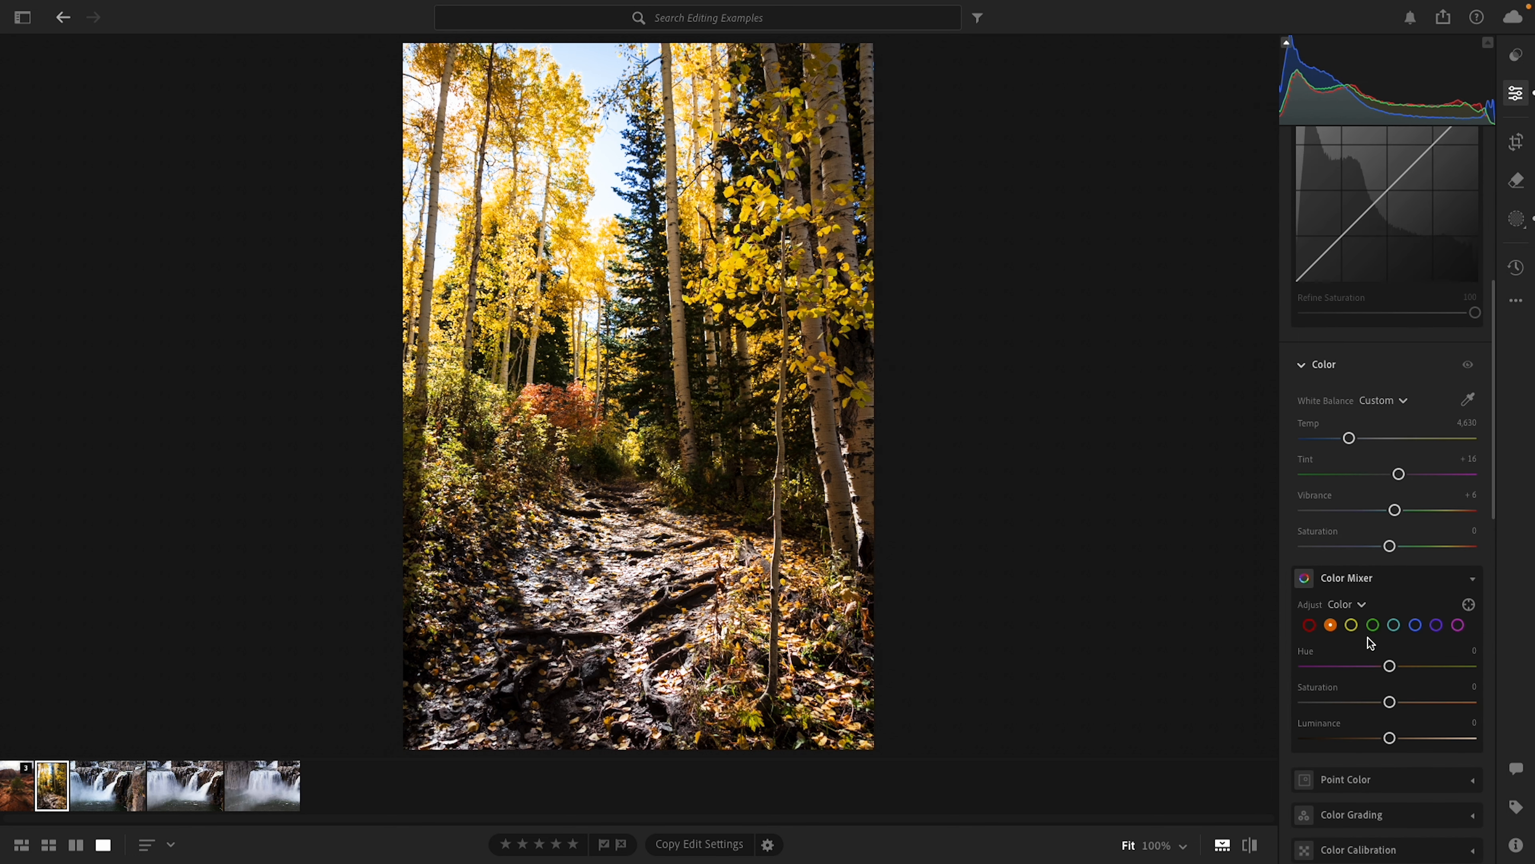
scroll(1369, 643, "down", 15)
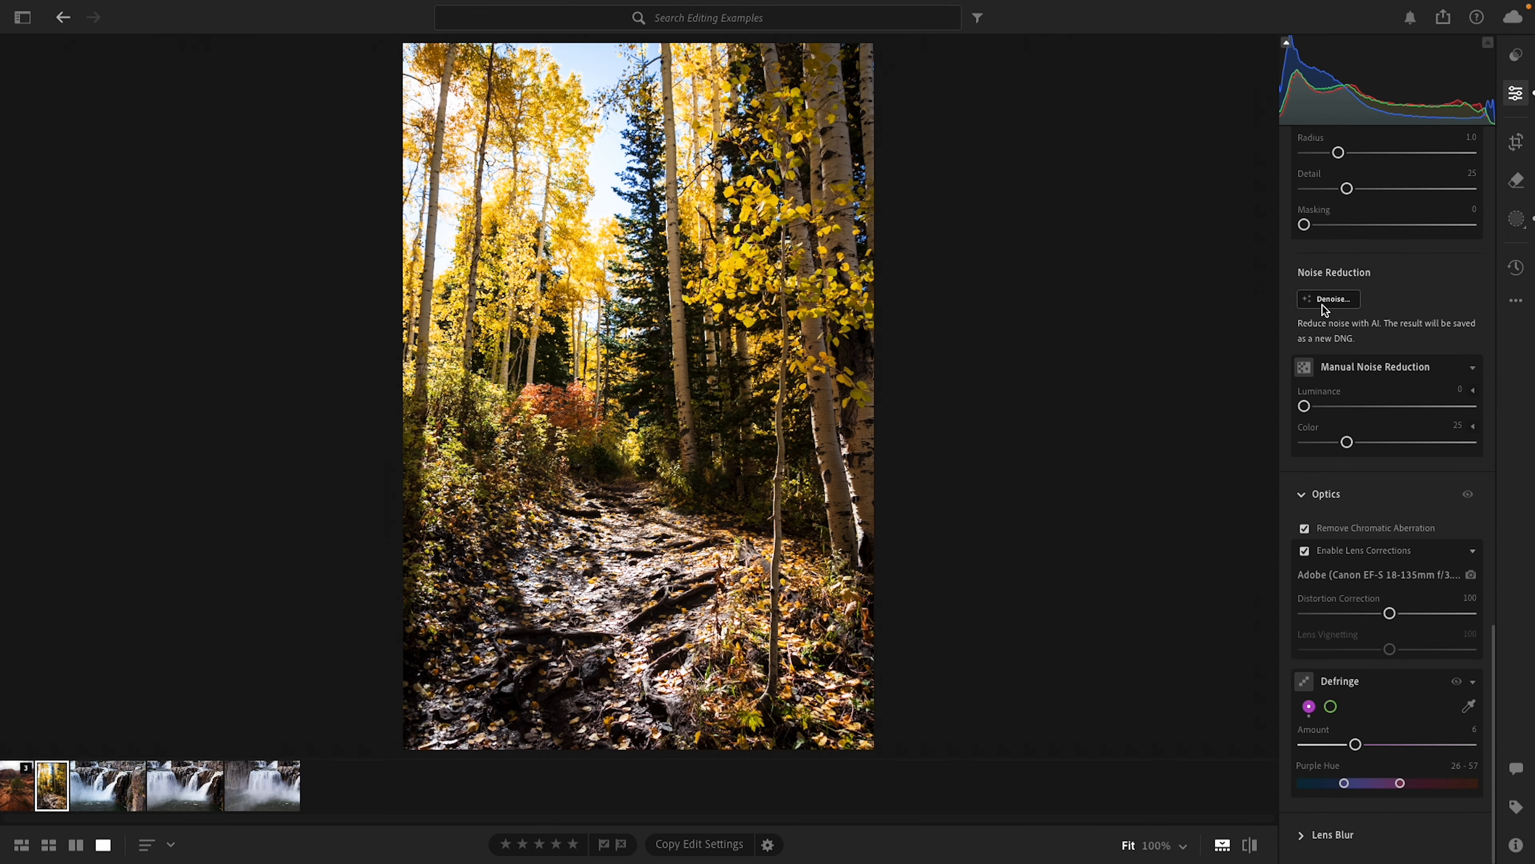
left_click(677, 347)
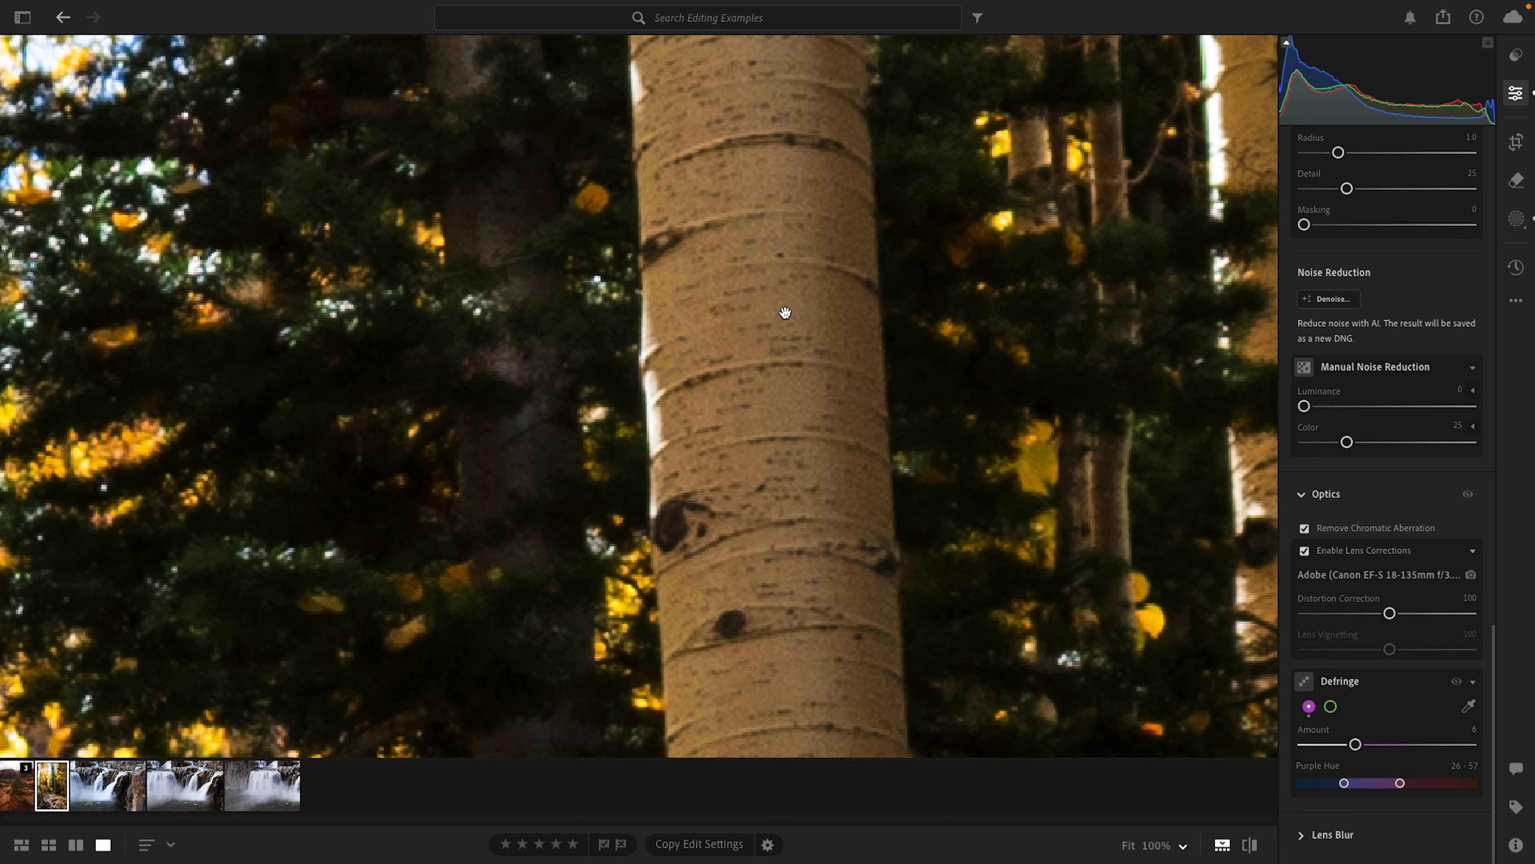
left_click_drag(1304, 406, 1340, 409)
left_click(952, 432)
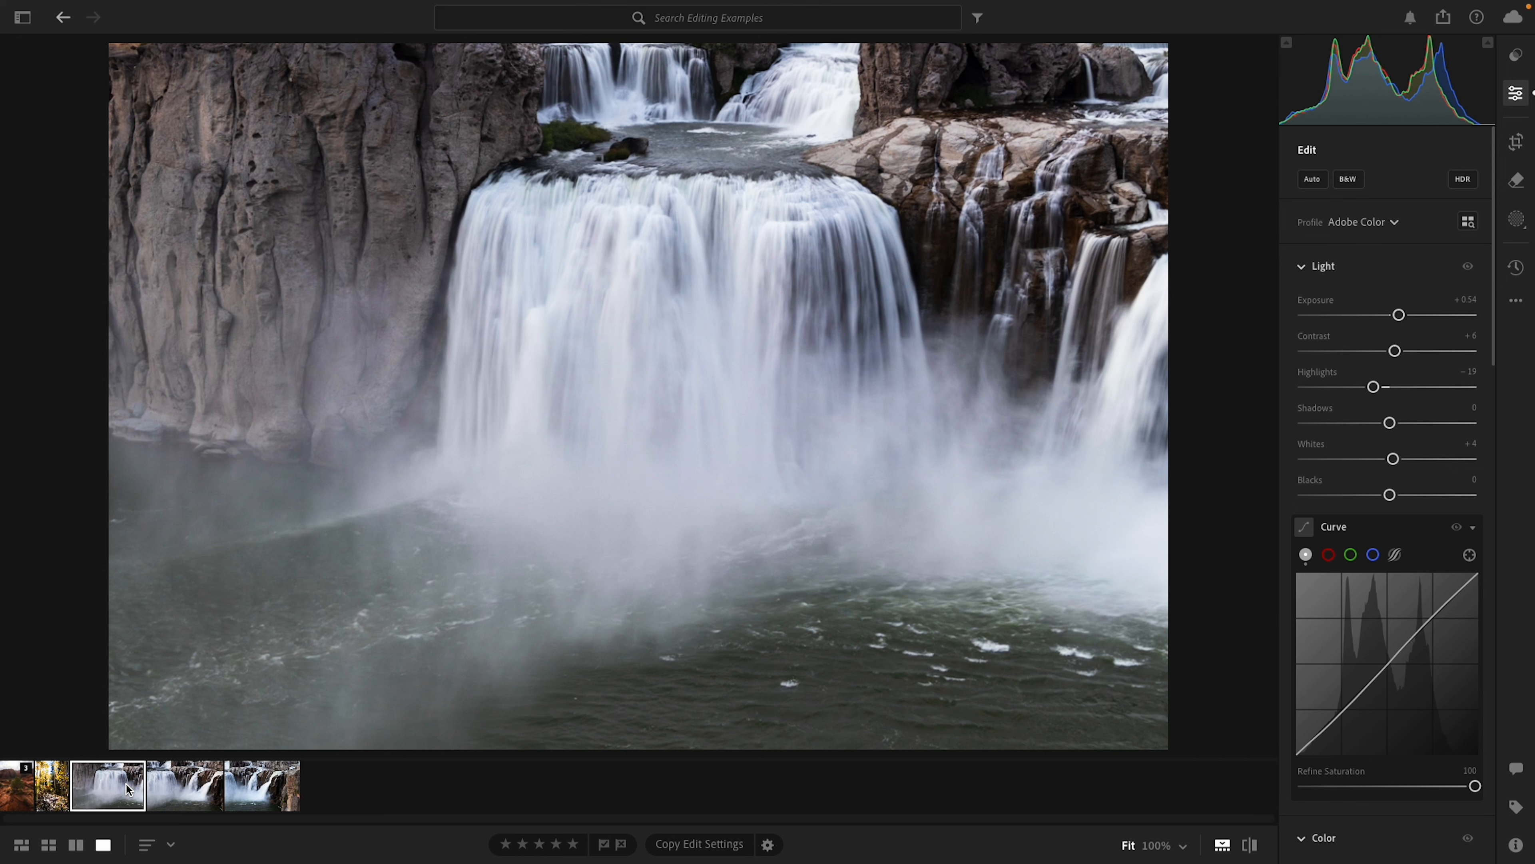
- Review the three overlapping waterfall photos, select all of them and start a panorama merge
left_click(195, 790)
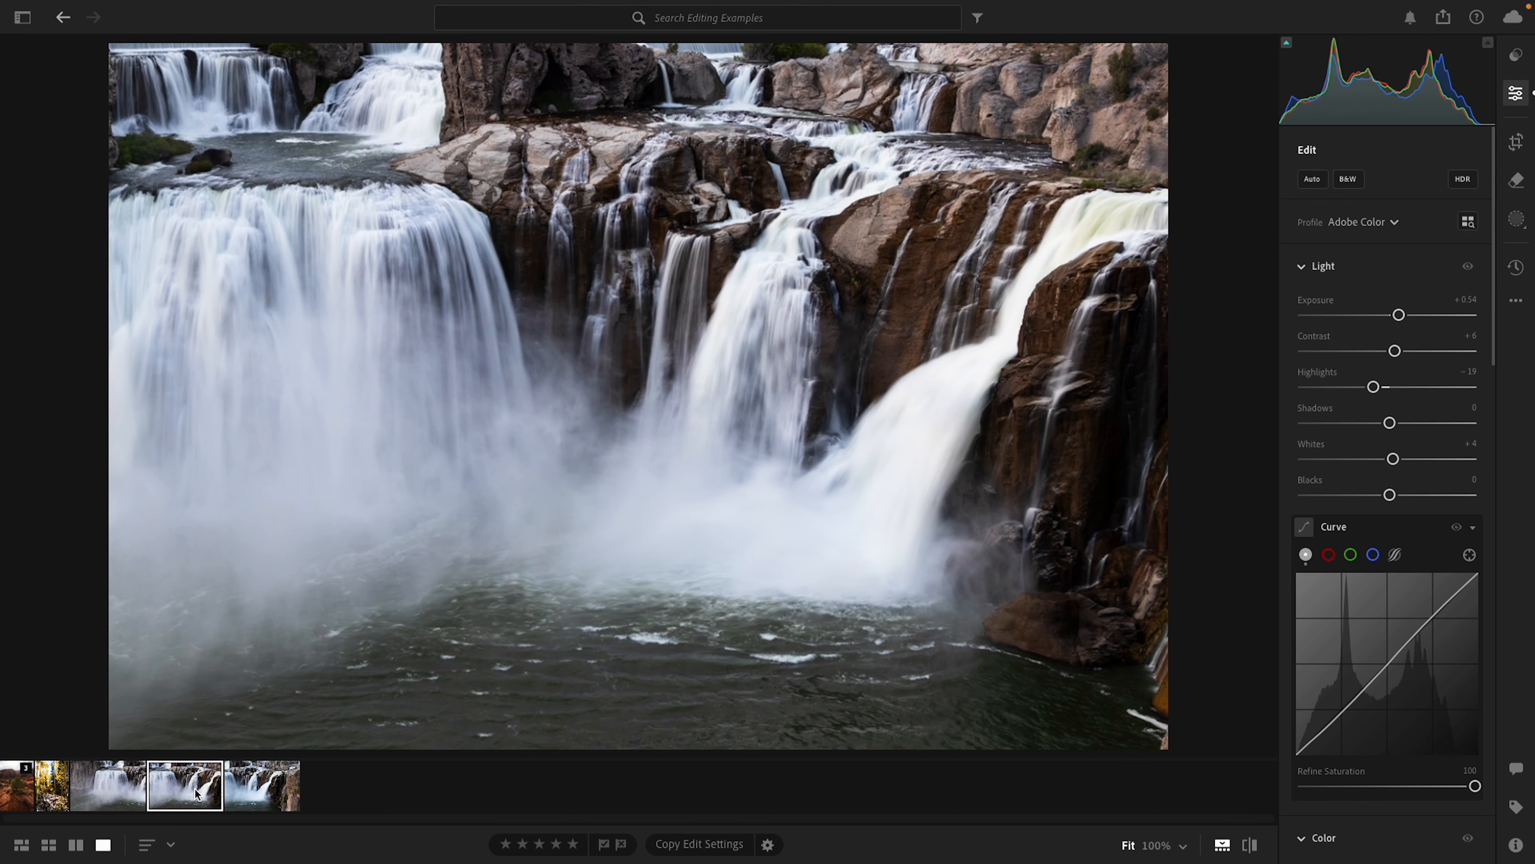
left_click(261, 785)
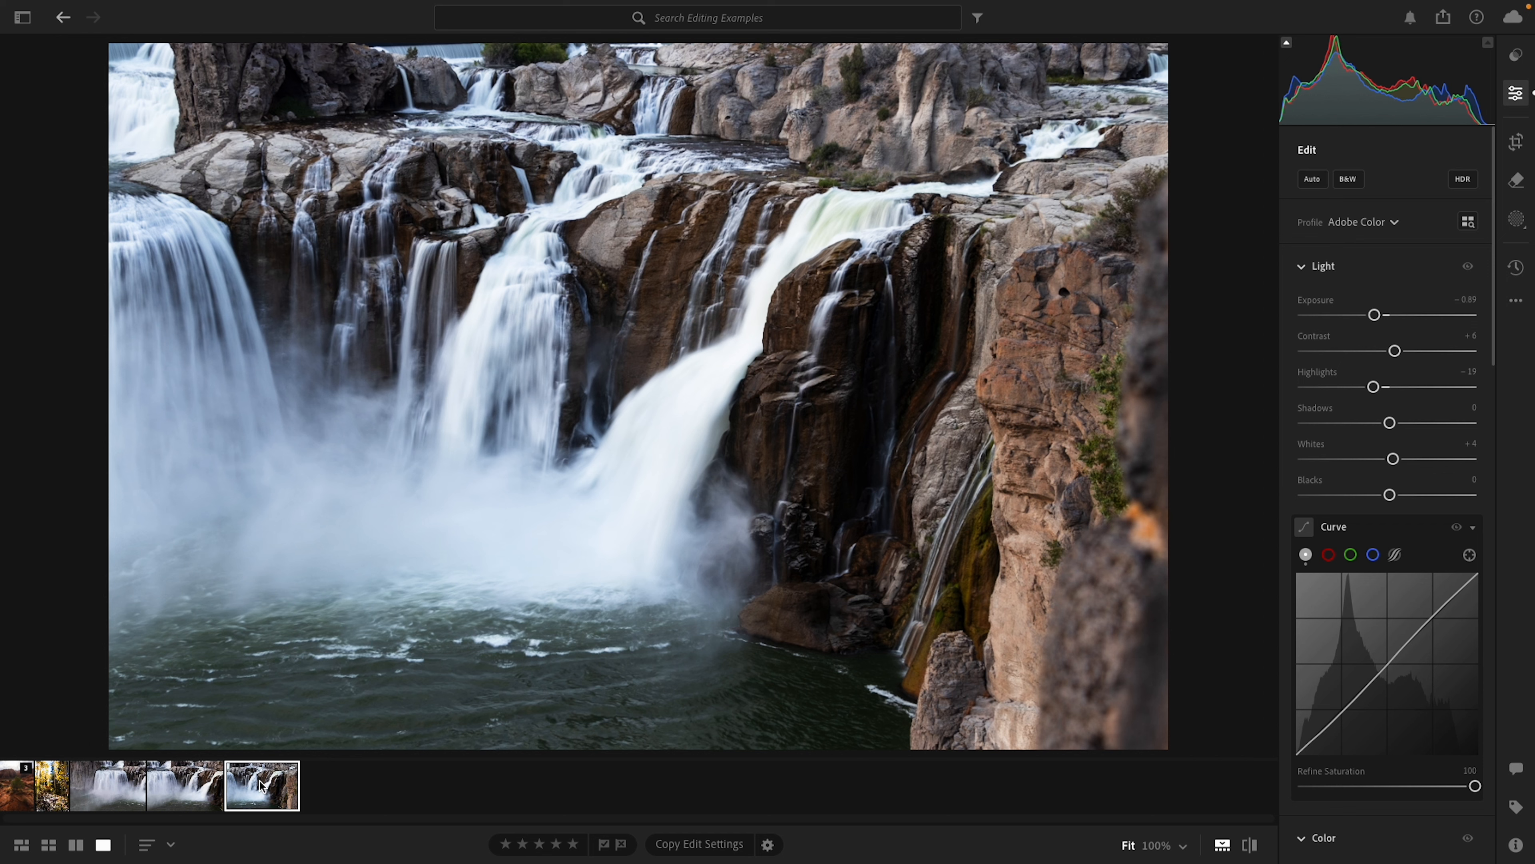
left_click(114, 789, "shift")
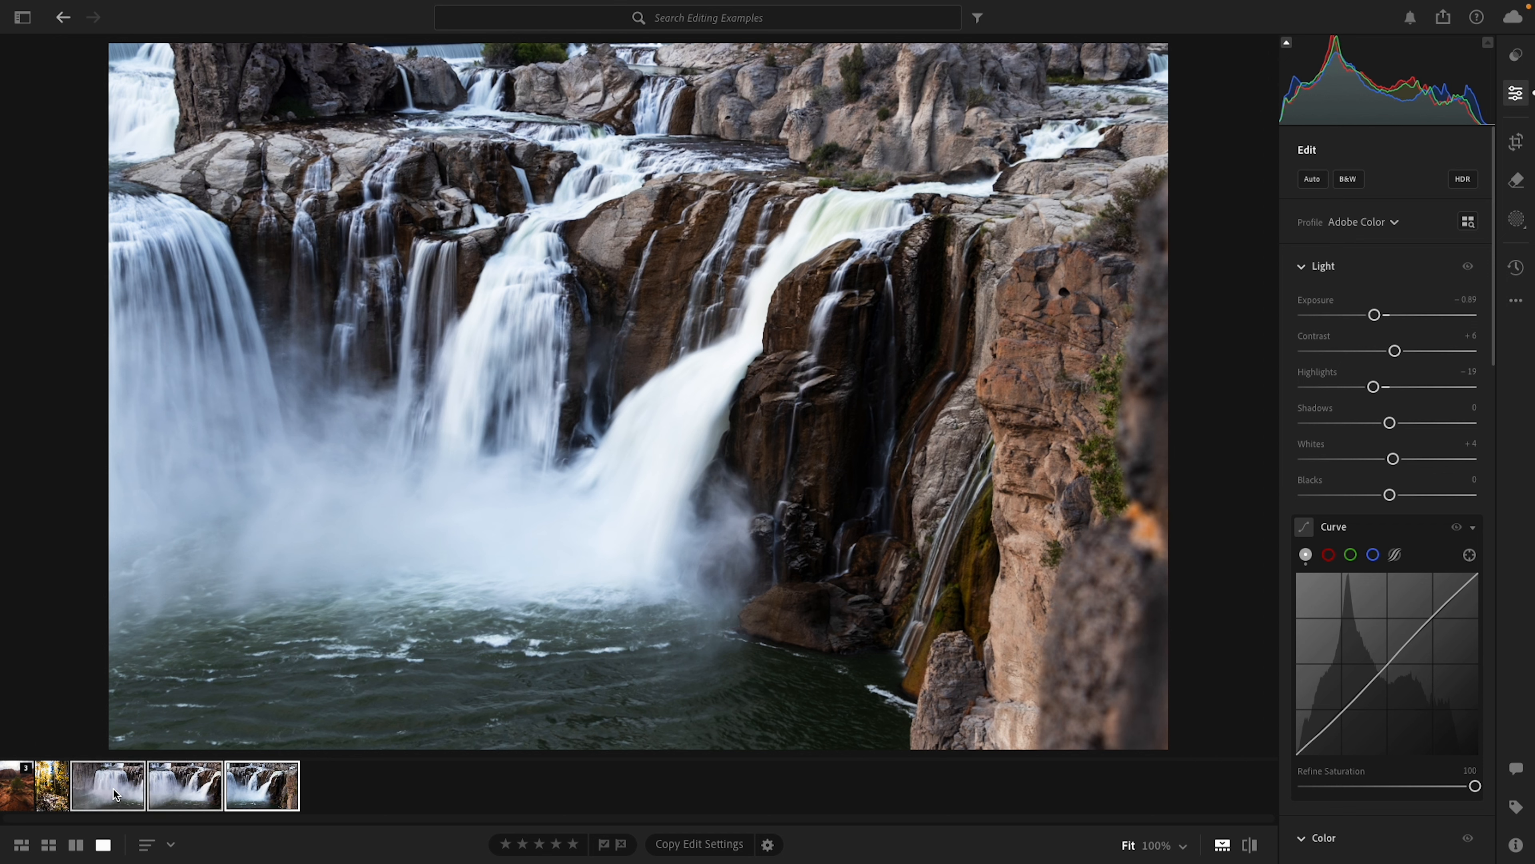
right_click(254, 775)
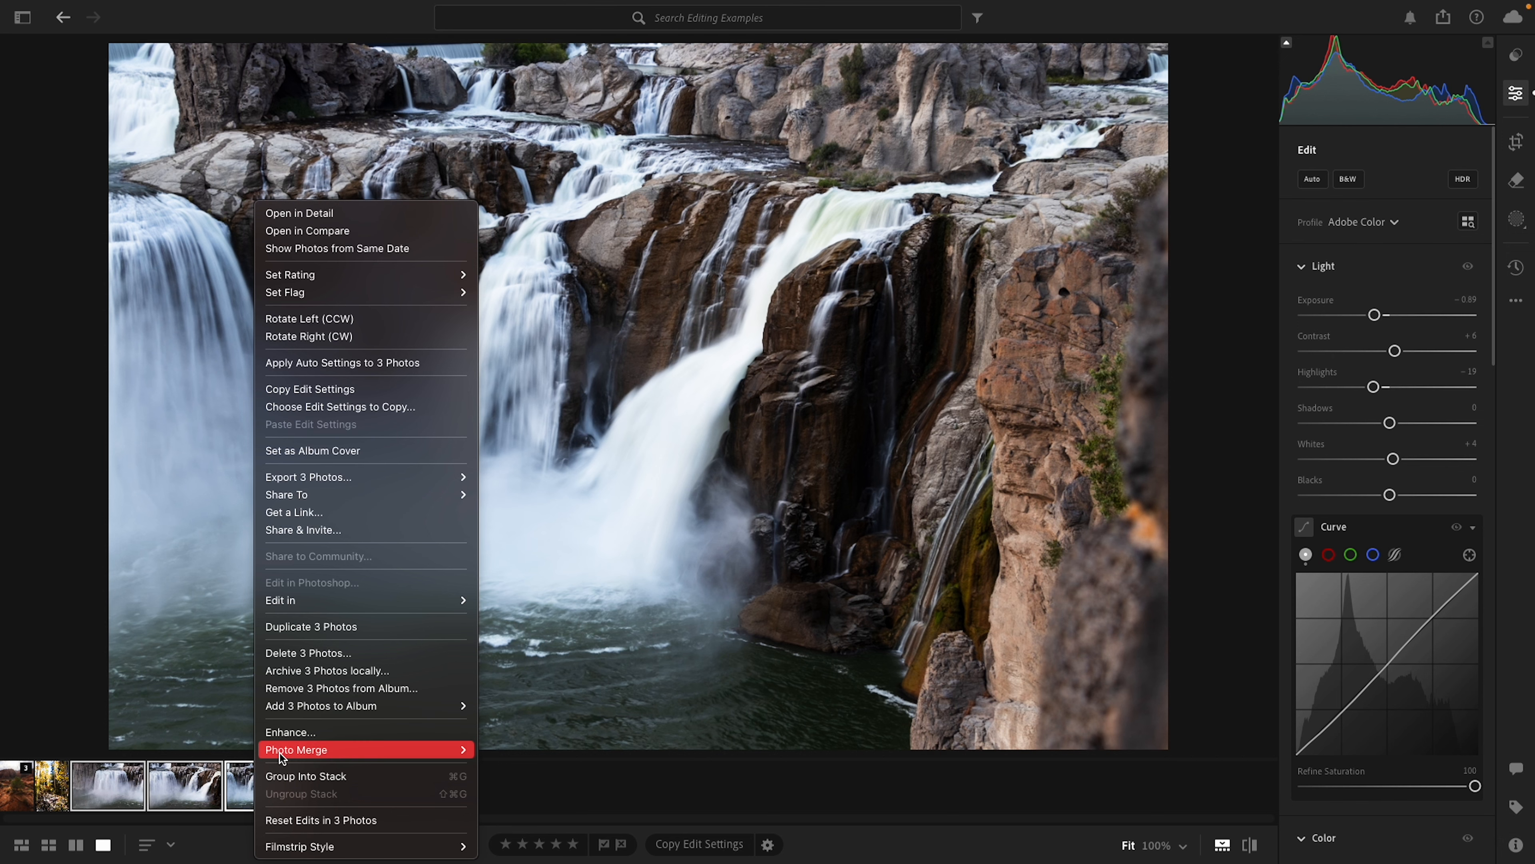
mouse_move(285, 753)
left_click(548, 768)
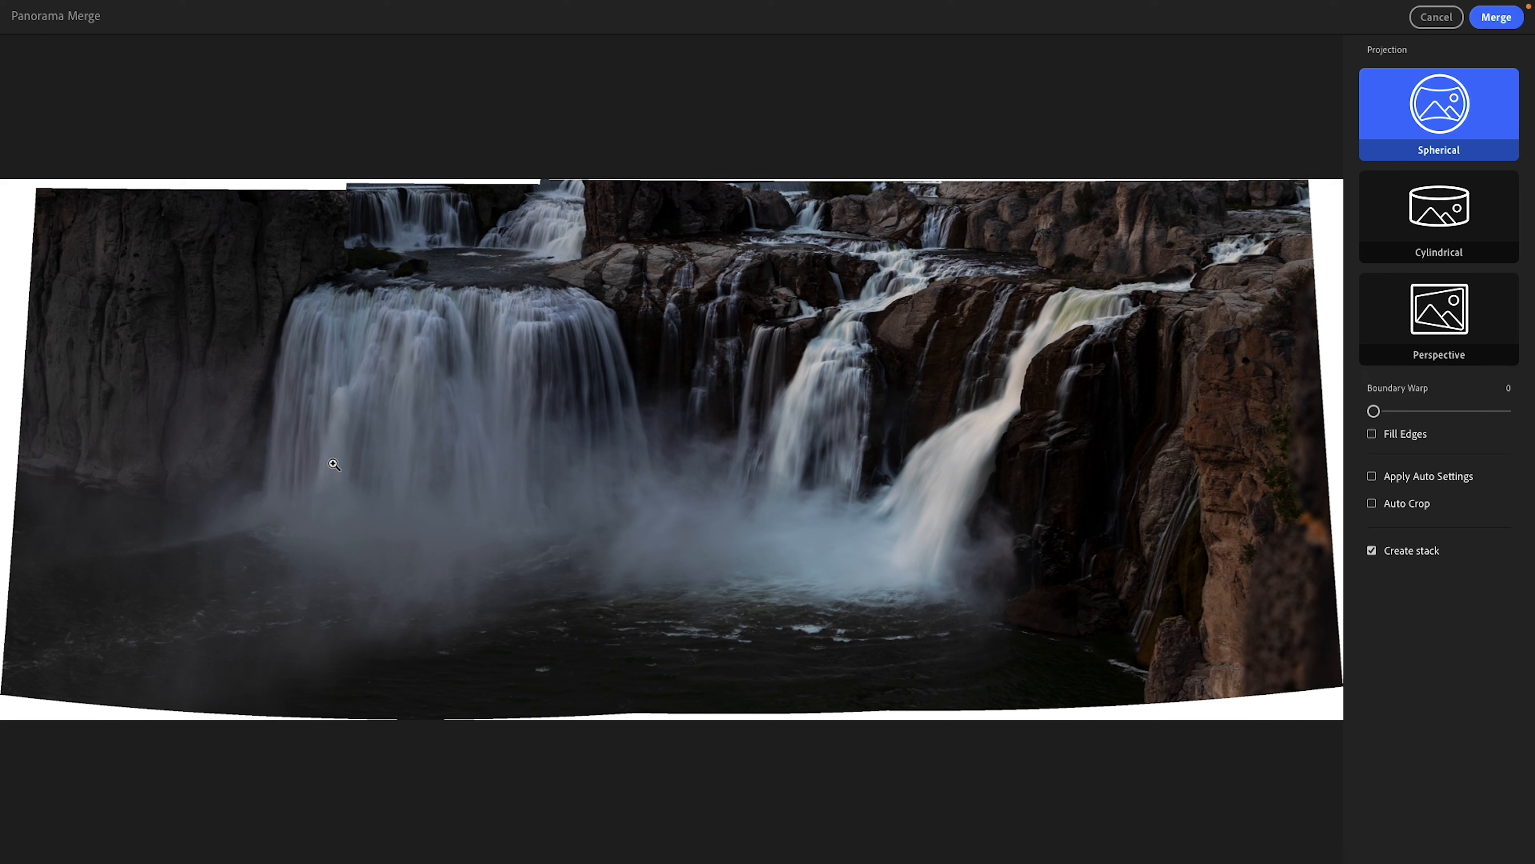
- Merge the waterfall panorama with Spherical projection, Boundary Warp 72 and Auto Crop enabled
left_click(1383, 413)
left_click_drag(1386, 415, 1475, 418)
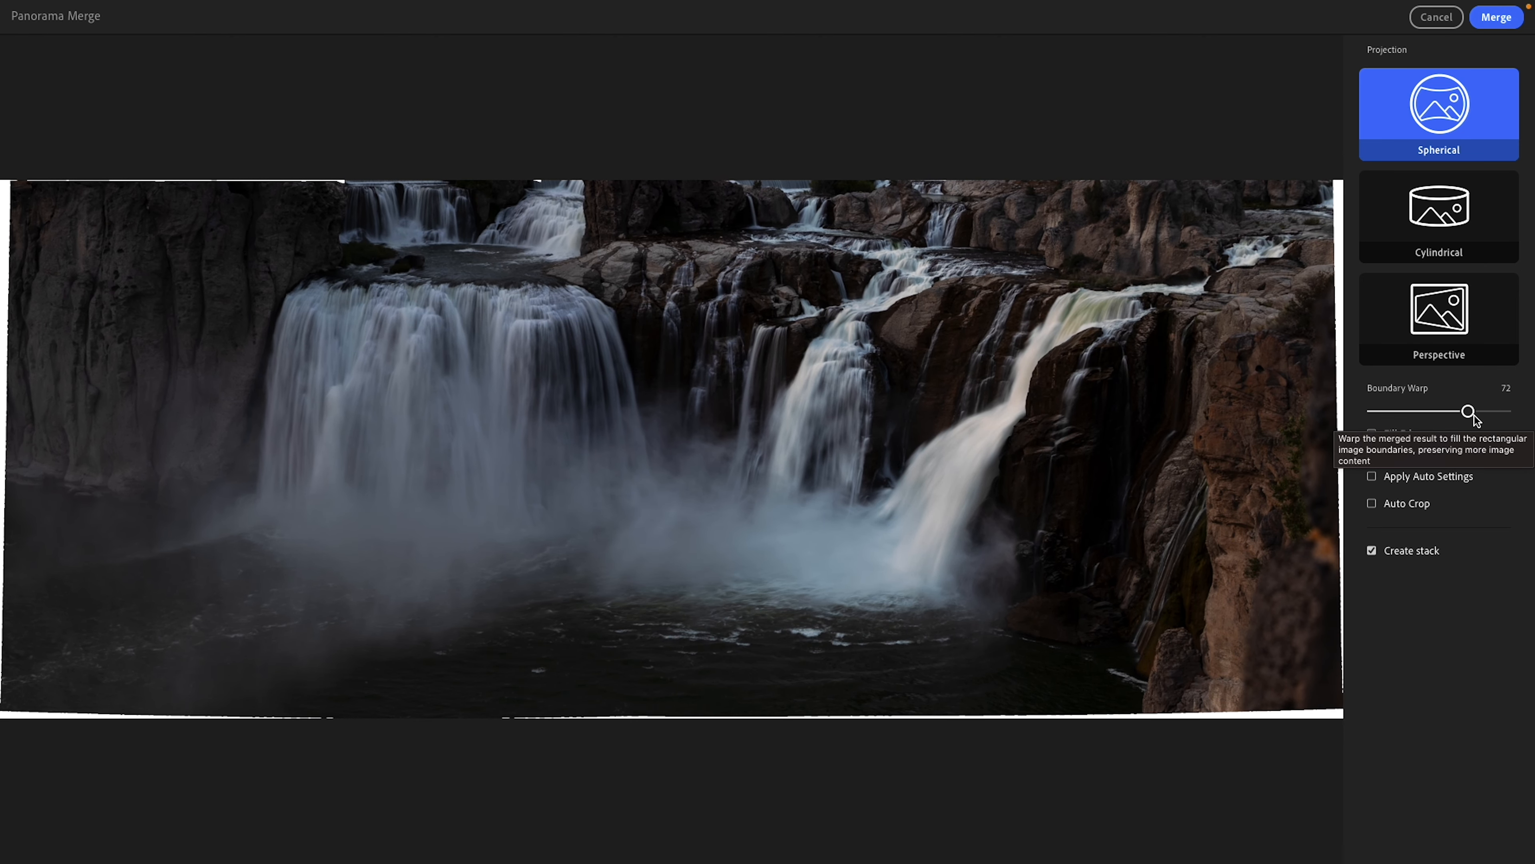
left_click(1373, 509)
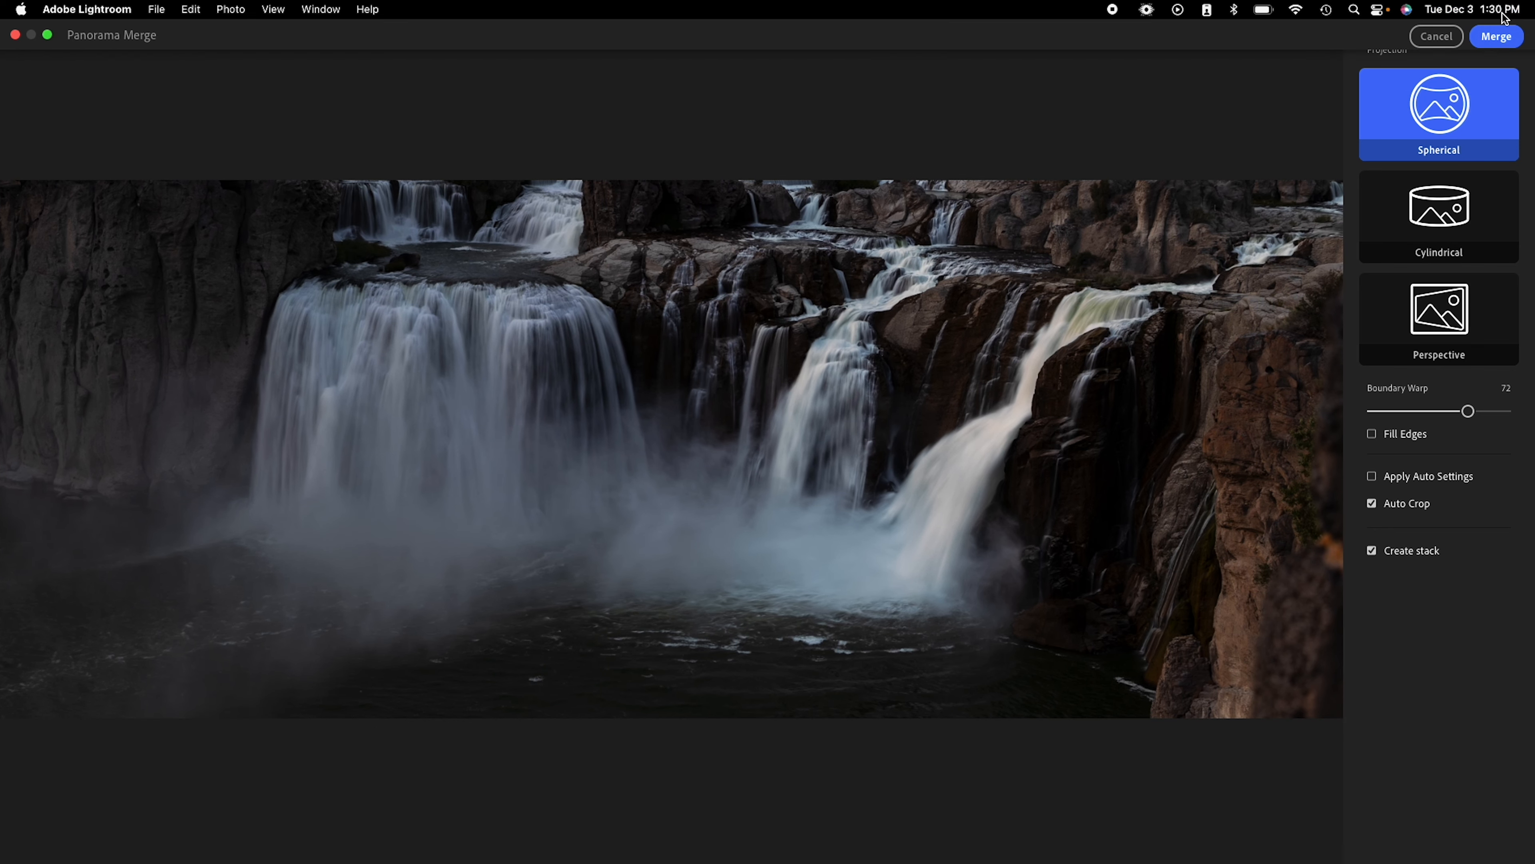
left_click(1497, 37)
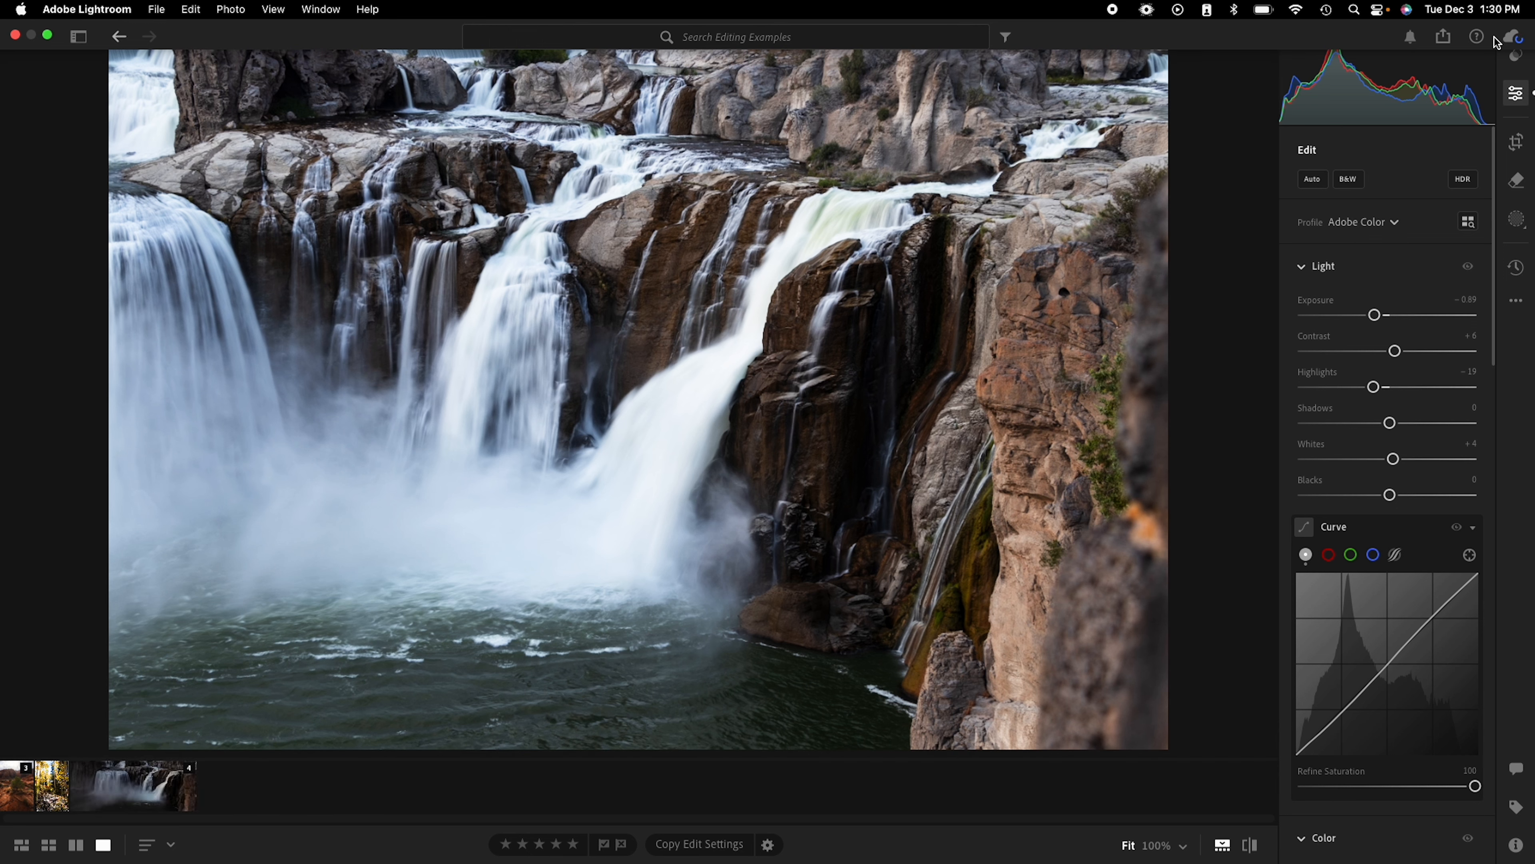
- Open the merged waterfall panorama for editing and assign it the Adobe Landscape profile
left_click(167, 788)
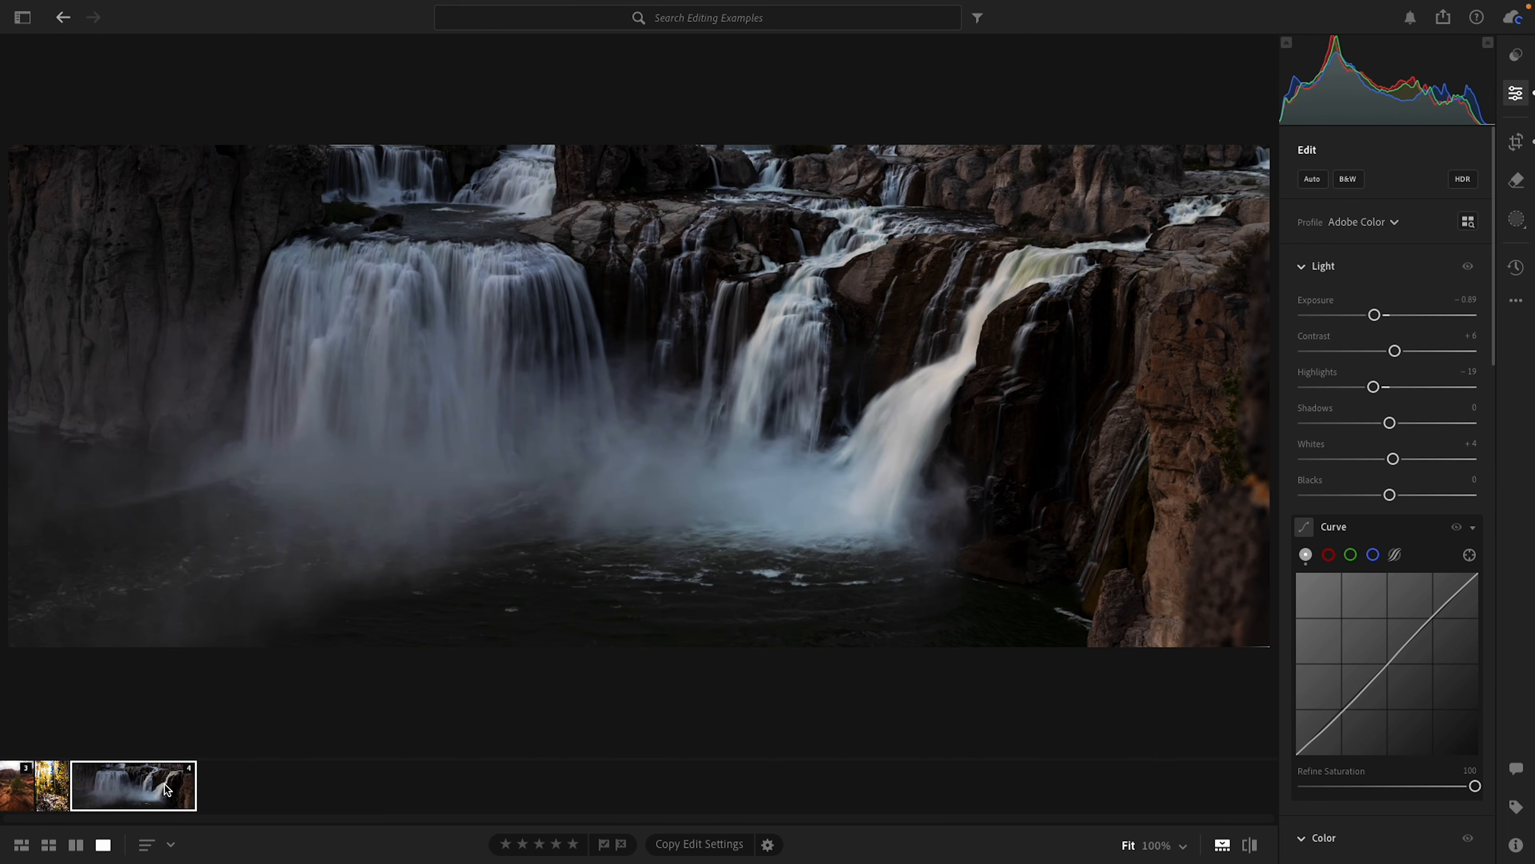
left_click(1371, 218)
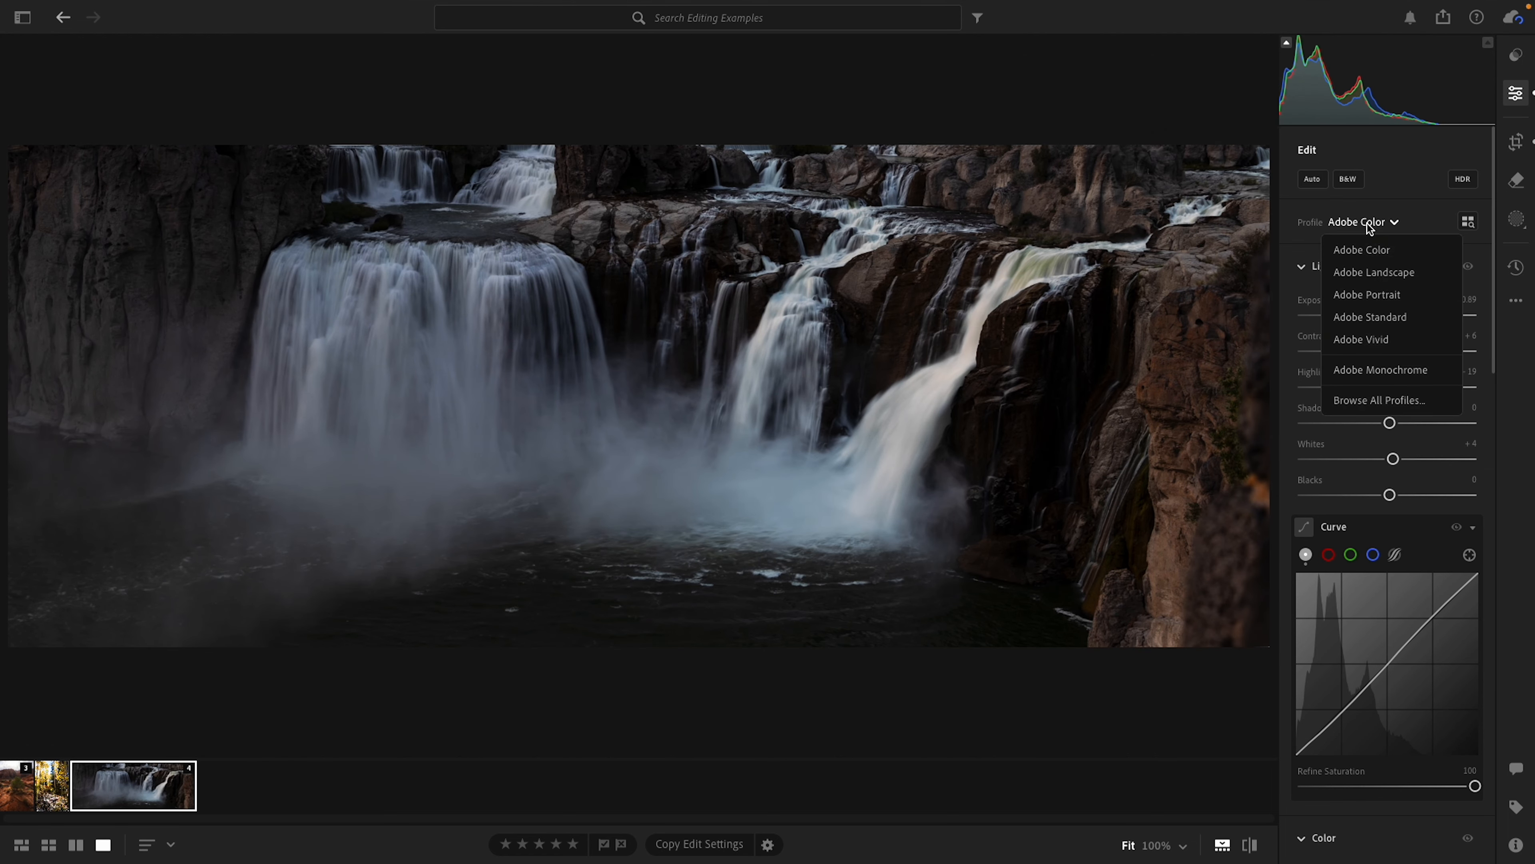
left_click(1362, 276)
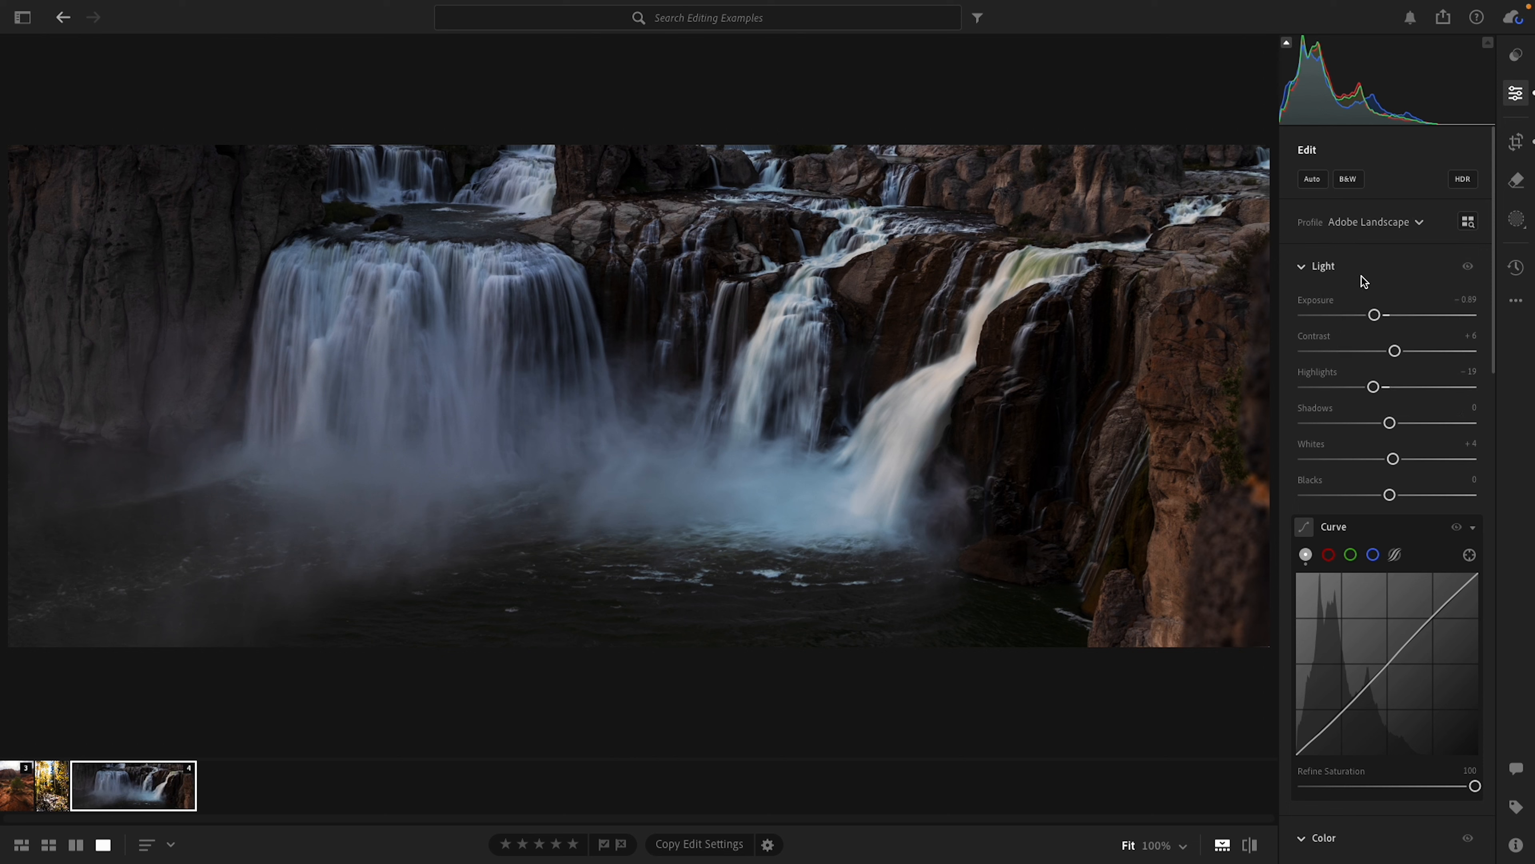
- Set the panorama's Exposure to +0.28, Contrast to +10, Highlights to −4, Shadows to 0, Whites to +4 and Blacks to +5
left_click_drag(1374, 314, 1394, 315)
left_click_drag(1374, 386, 1399, 353)
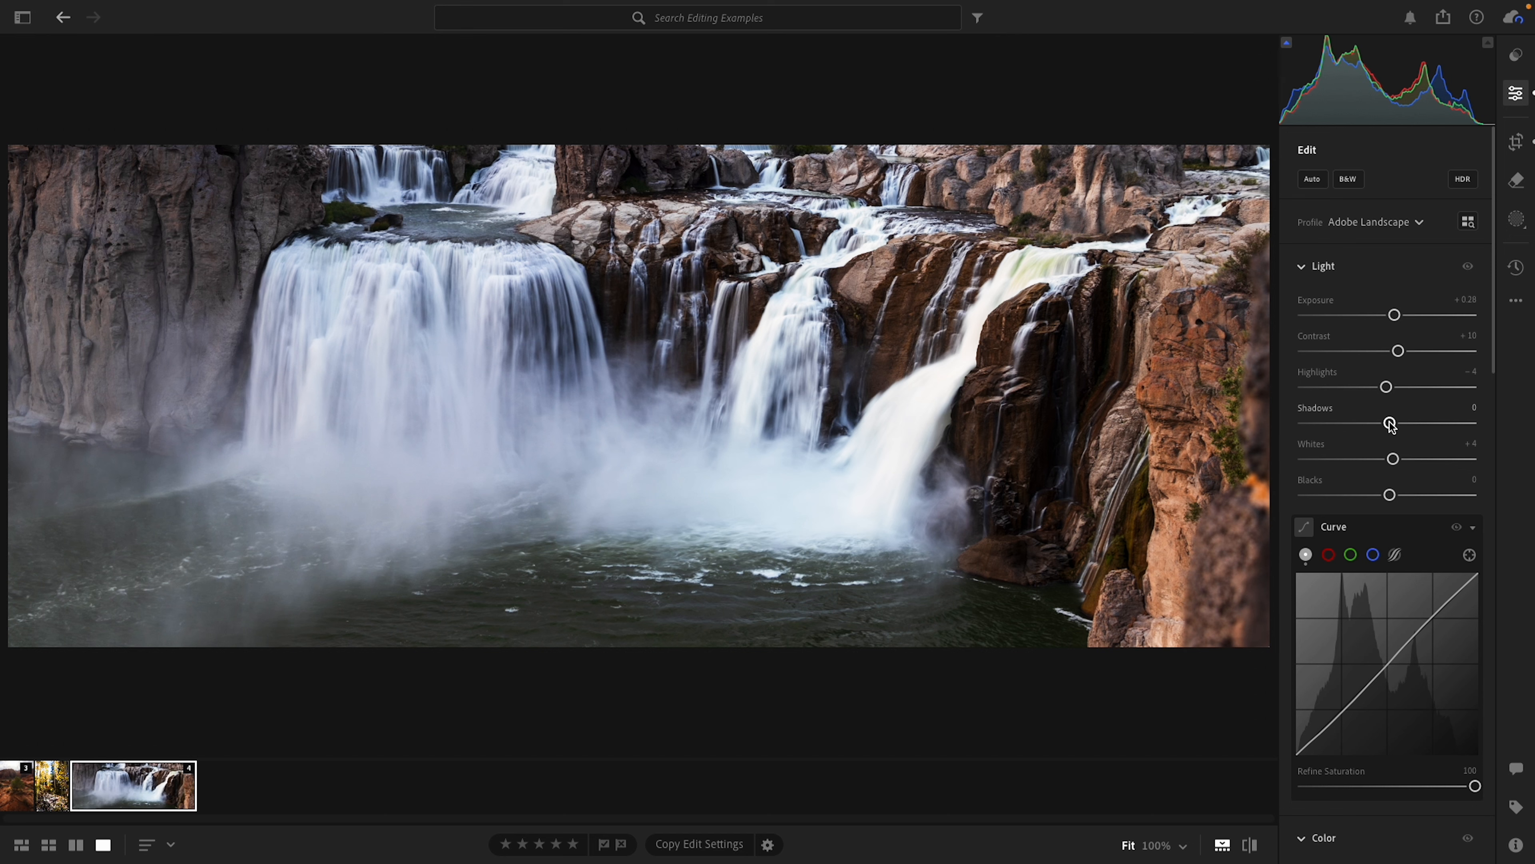
mouse_move(1390, 423)
left_mouse_down()
mouse_move(1361, 423)
mouse_move(1436, 422)
mouse_move(1374, 421)
left_mouse_up()
left_click_drag(1393, 459, 1394, 497)
- Try a cooler Temp on the panorama, return it to 7,250, and set Vibrance to +13 and Saturation to +10
scroll(1380, 586, "down", 6)
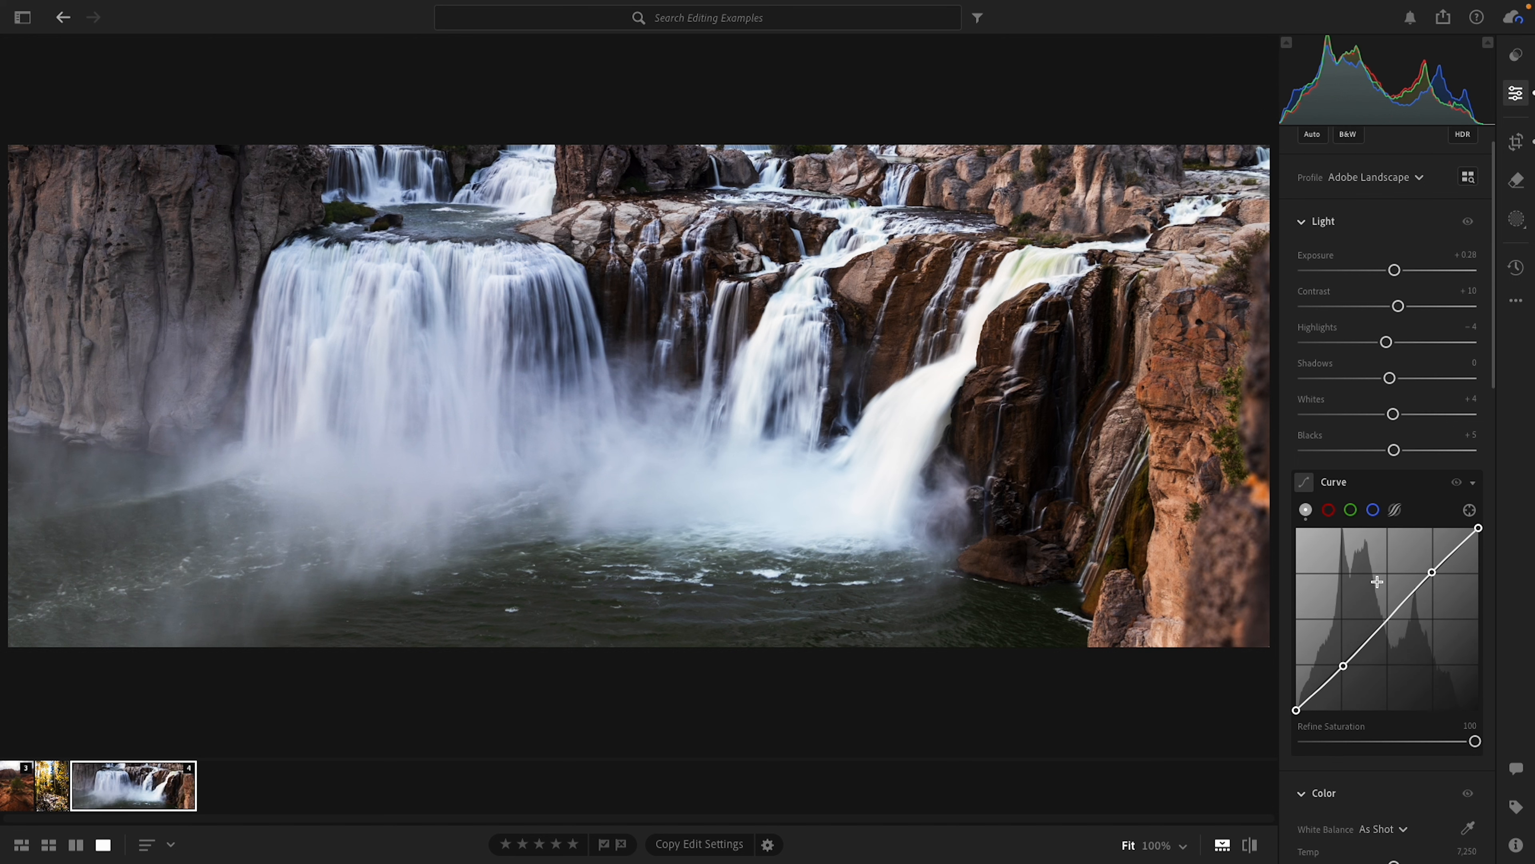
scroll(1383, 586, "down", 1)
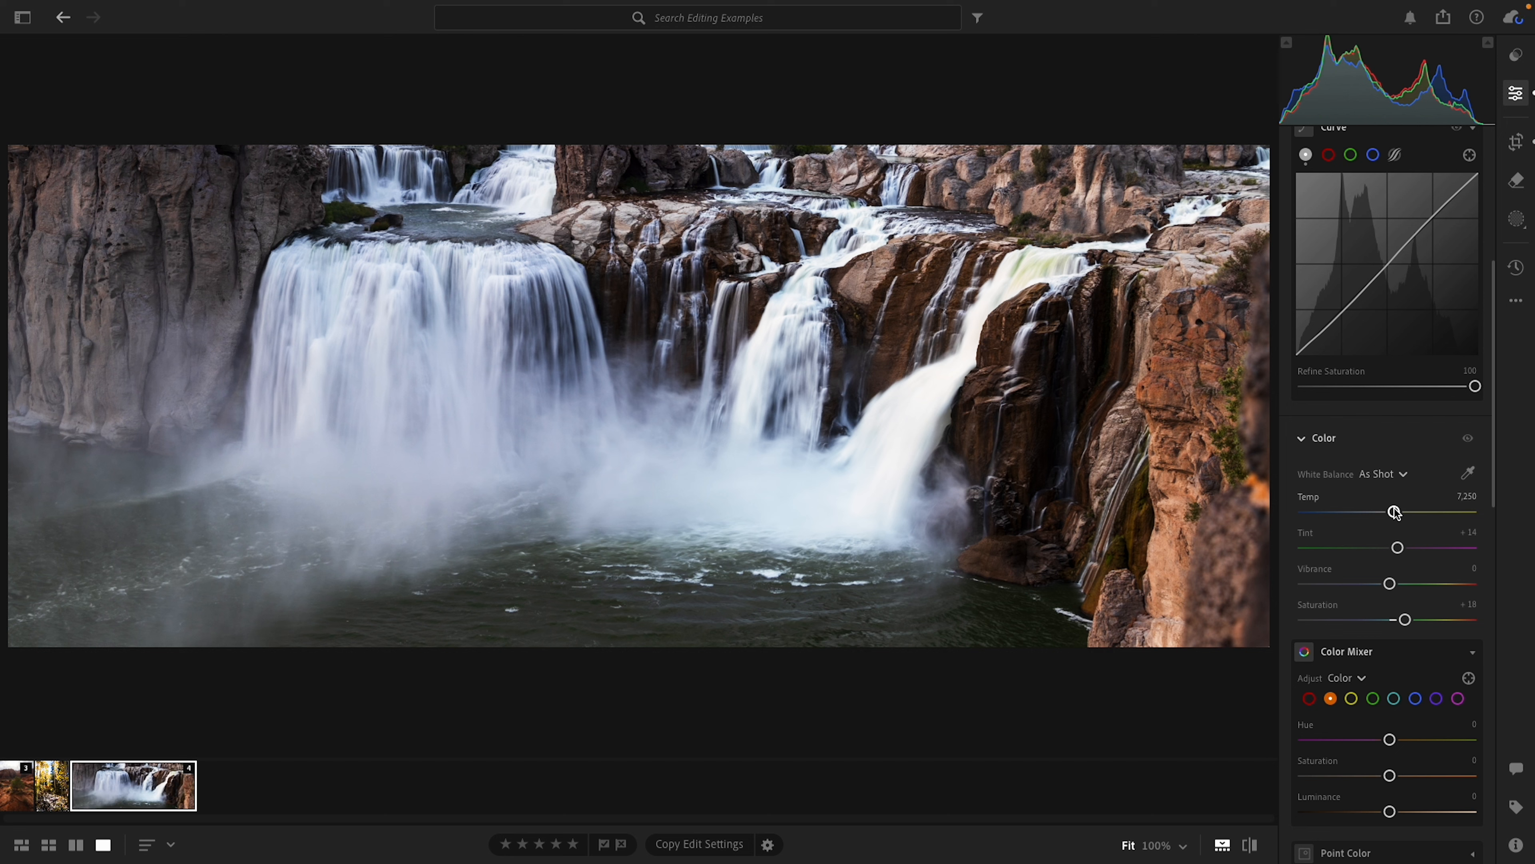
mouse_move(1394, 512)
left_mouse_down()
mouse_move(1425, 511)
mouse_move(1388, 510)
left_mouse_up()
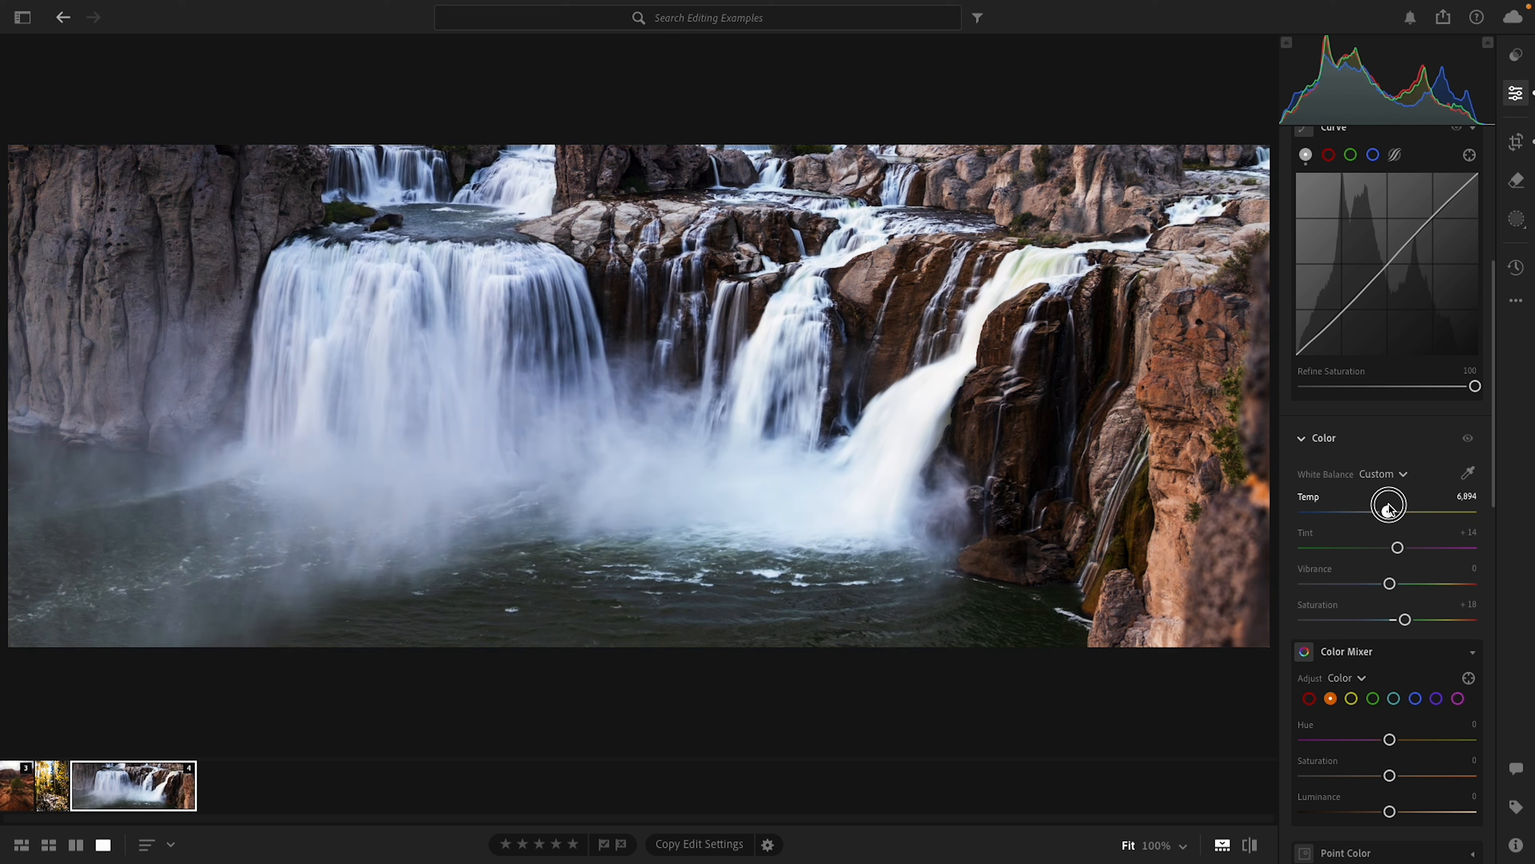
left_click_drag(1388, 509, 1392, 513)
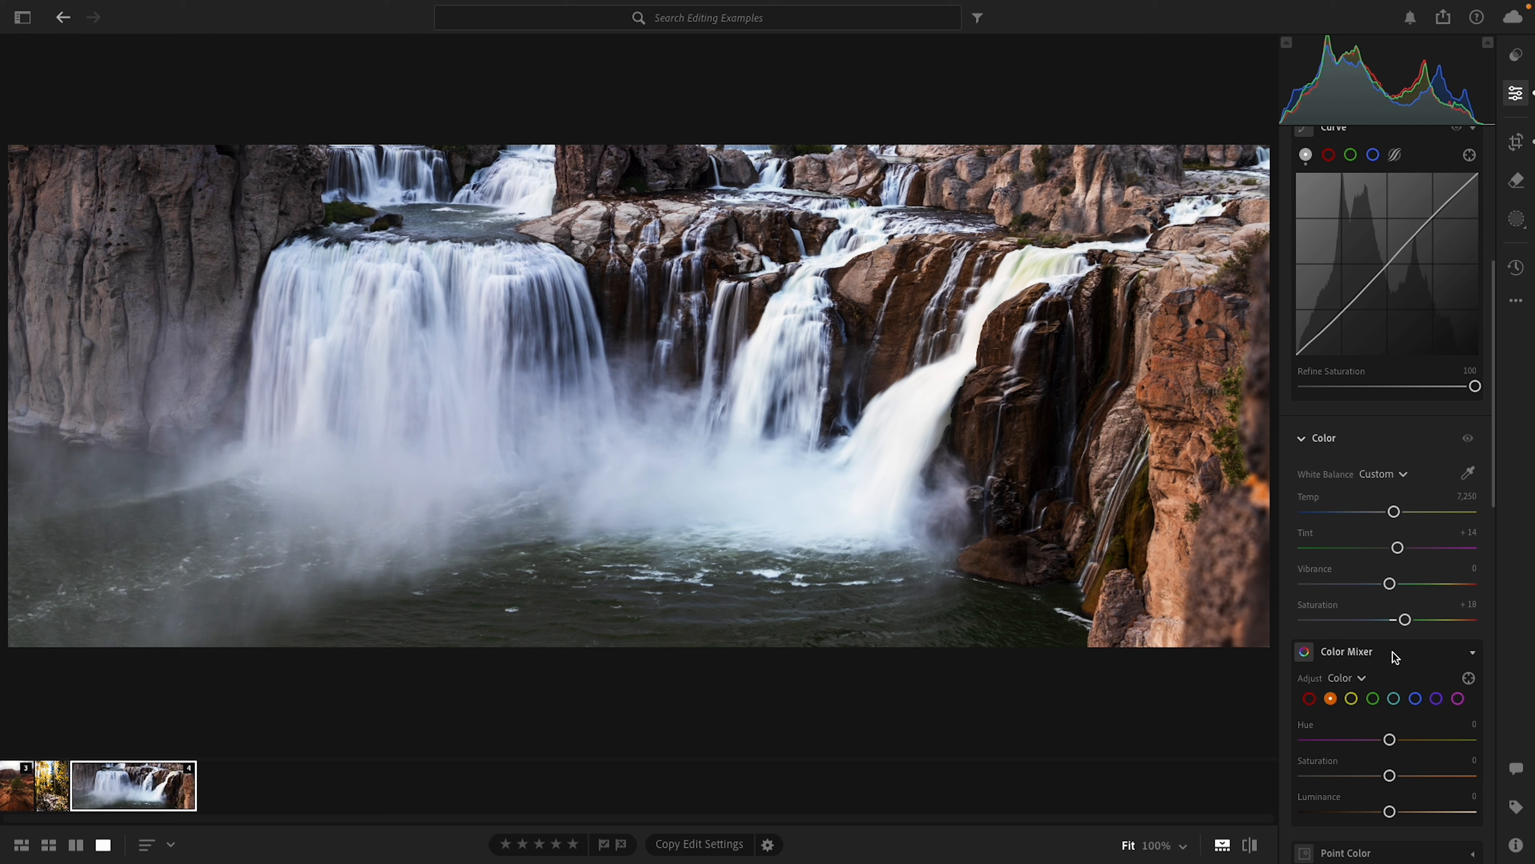
double_click(1405, 620)
left_click_drag(1389, 584, 1397, 623)
- Set the panorama's Clarity to 0, Texture to +10, Dehaze to 0 and Vignette to −7
scroll(1318, 642, "down", 6)
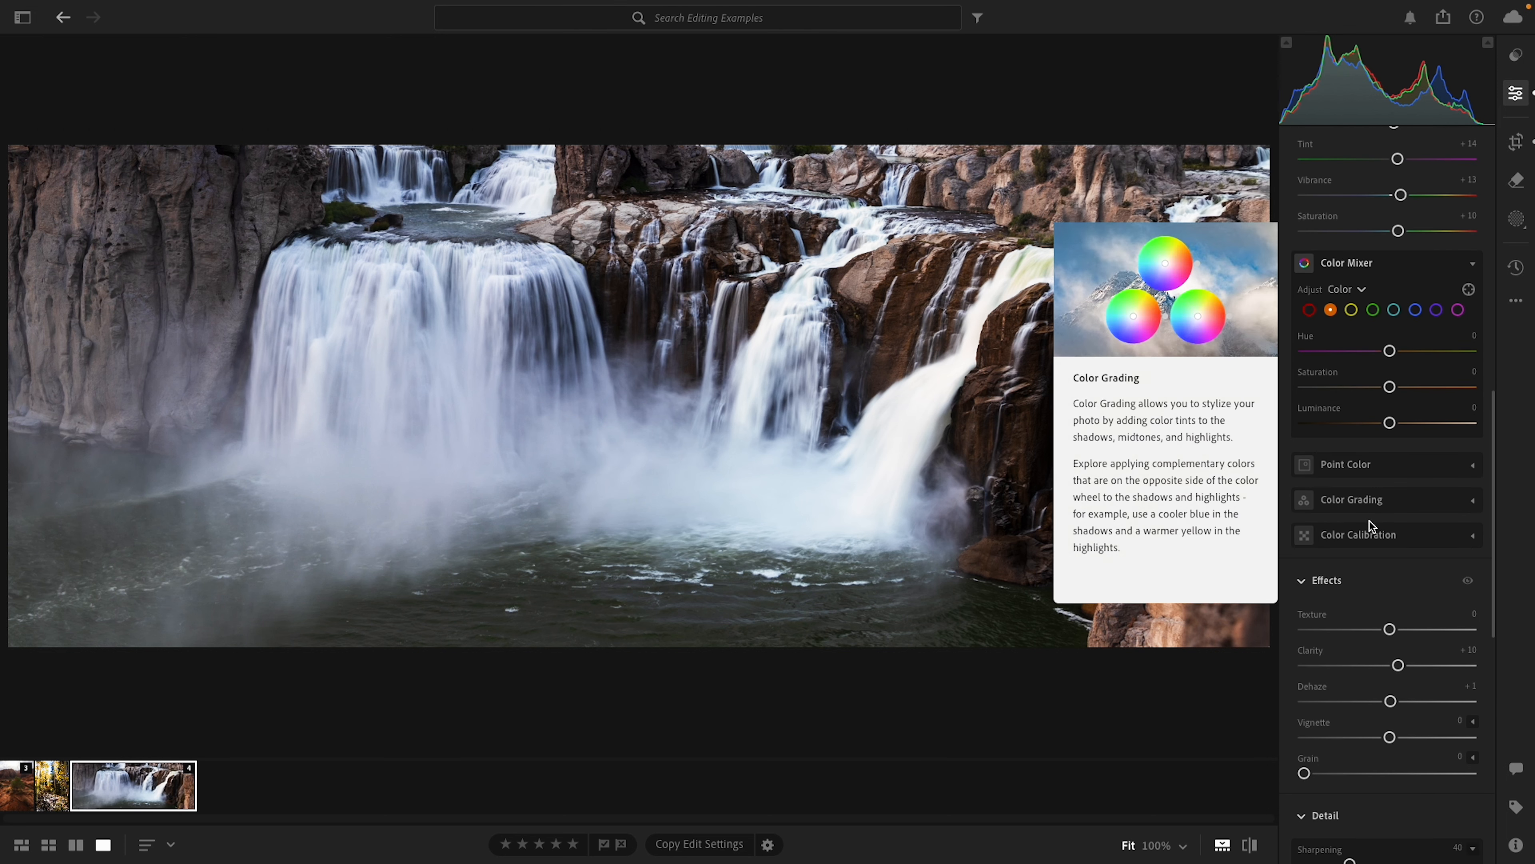
scroll(1368, 585, "down", 4)
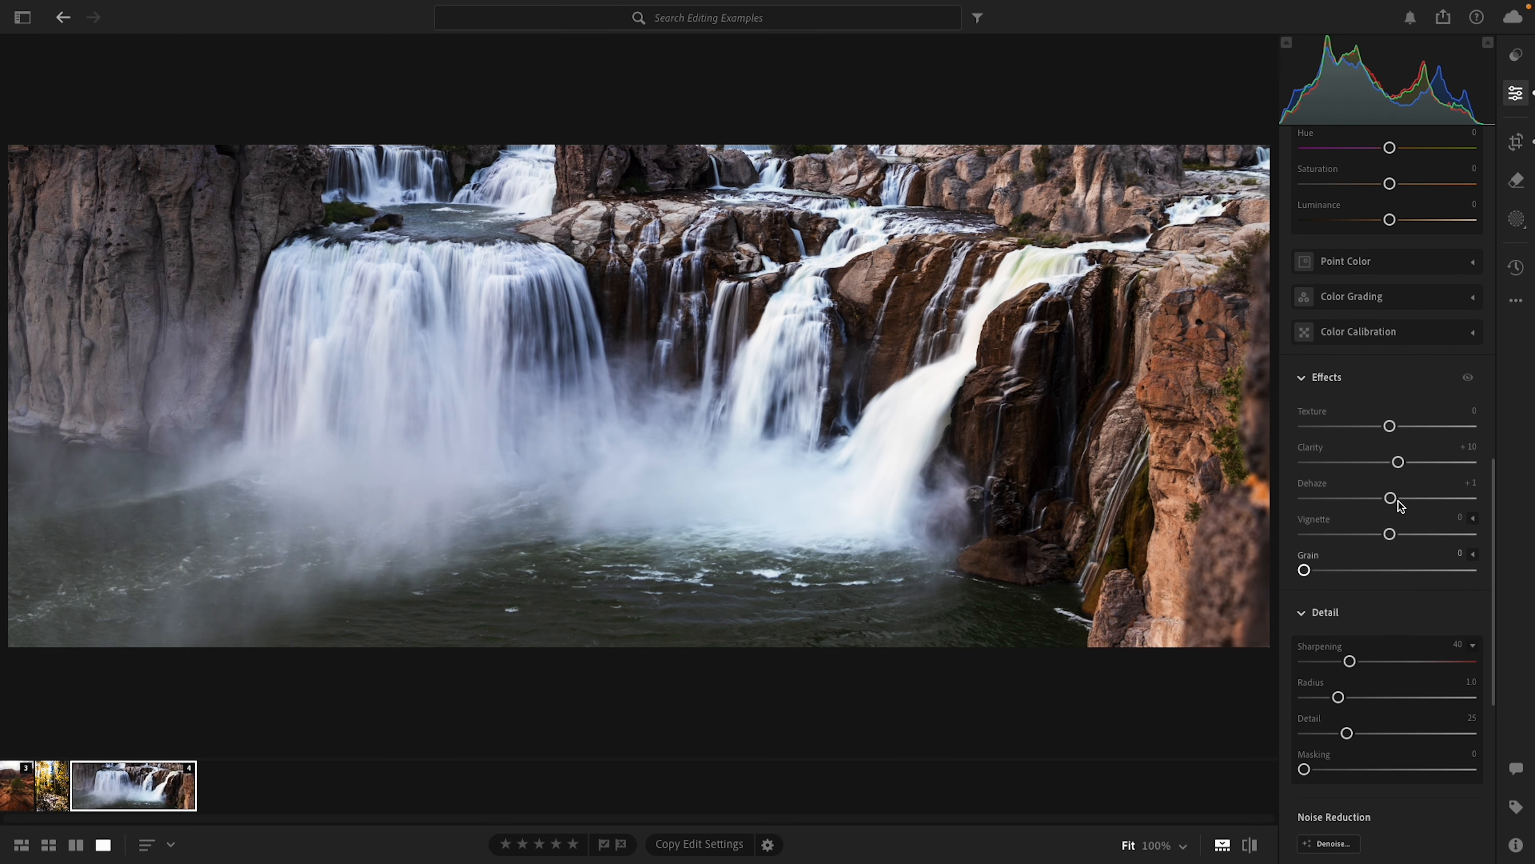
left_click_drag(1401, 465, 1392, 463)
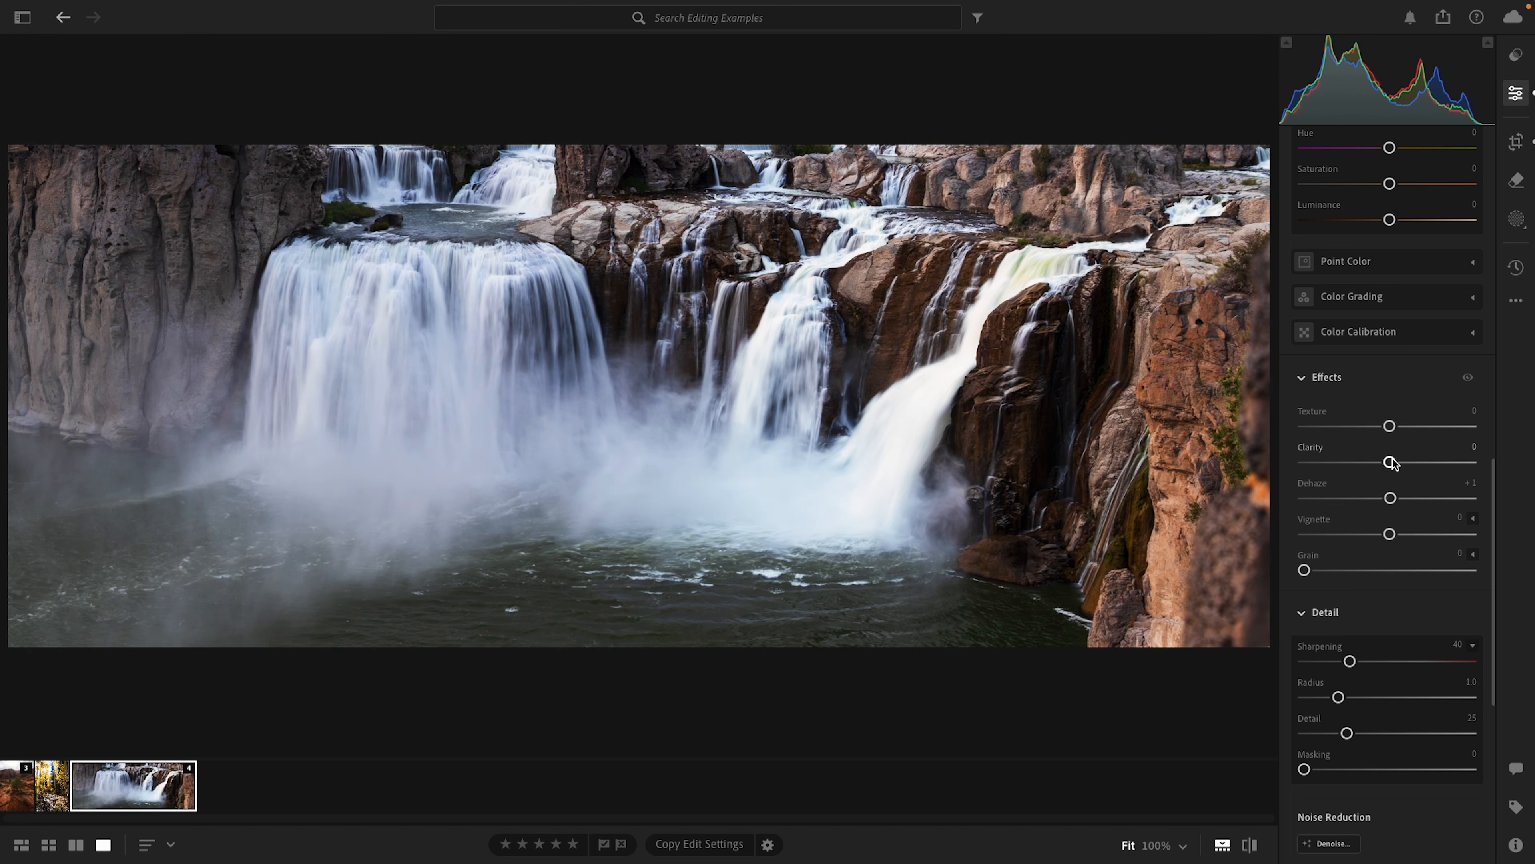
mouse_move(1389, 425)
left_mouse_down()
mouse_move(1421, 425)
mouse_move(1399, 426)
left_mouse_up()
mouse_move(1391, 497)
left_mouse_down()
mouse_move(1364, 498)
mouse_move(1416, 497)
mouse_move(1371, 497)
left_mouse_up()
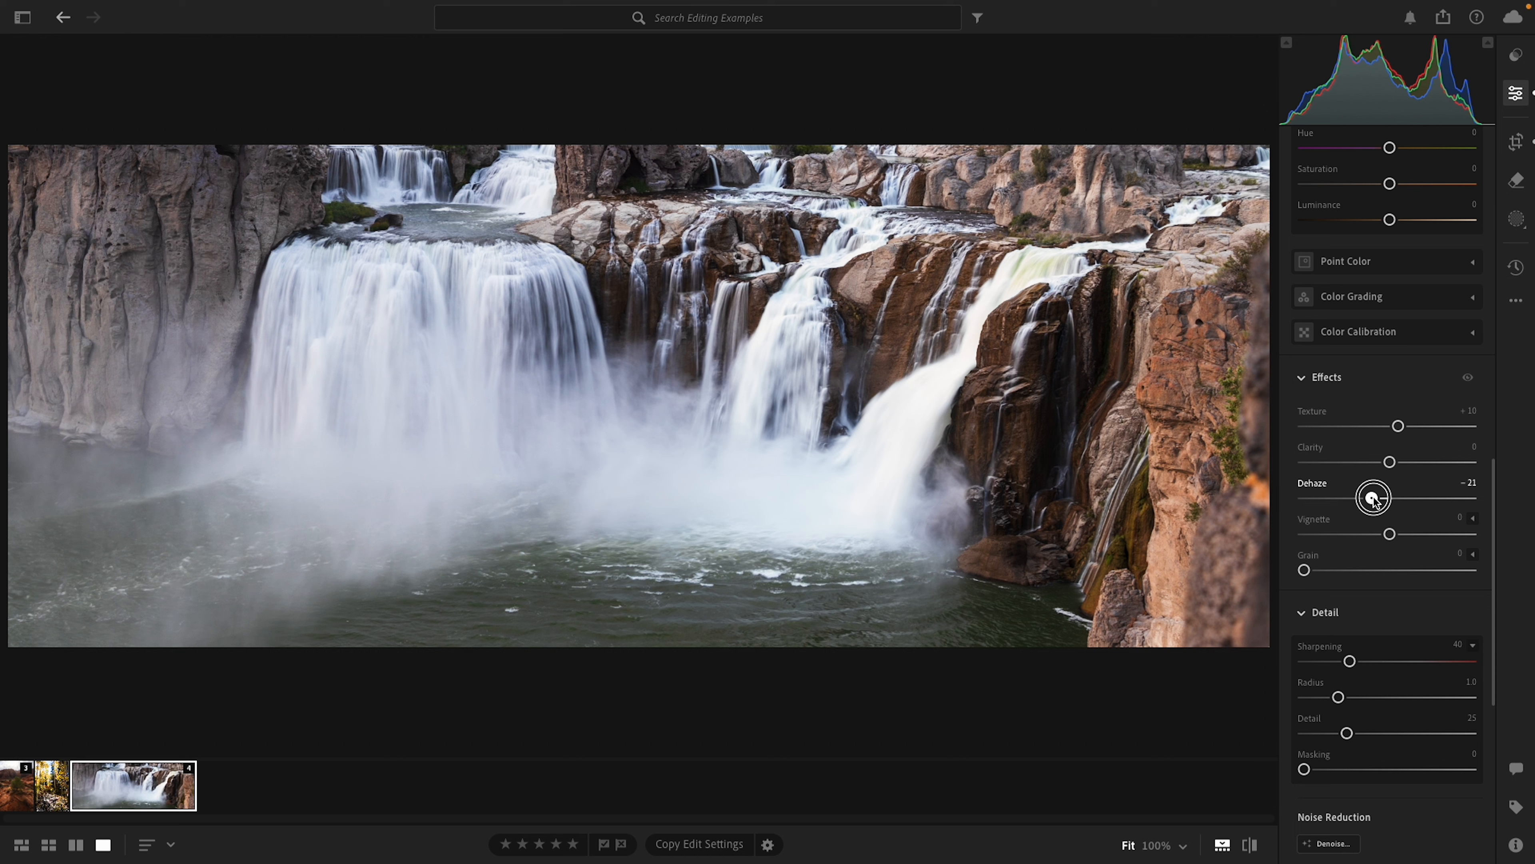
double_click(1371, 497)
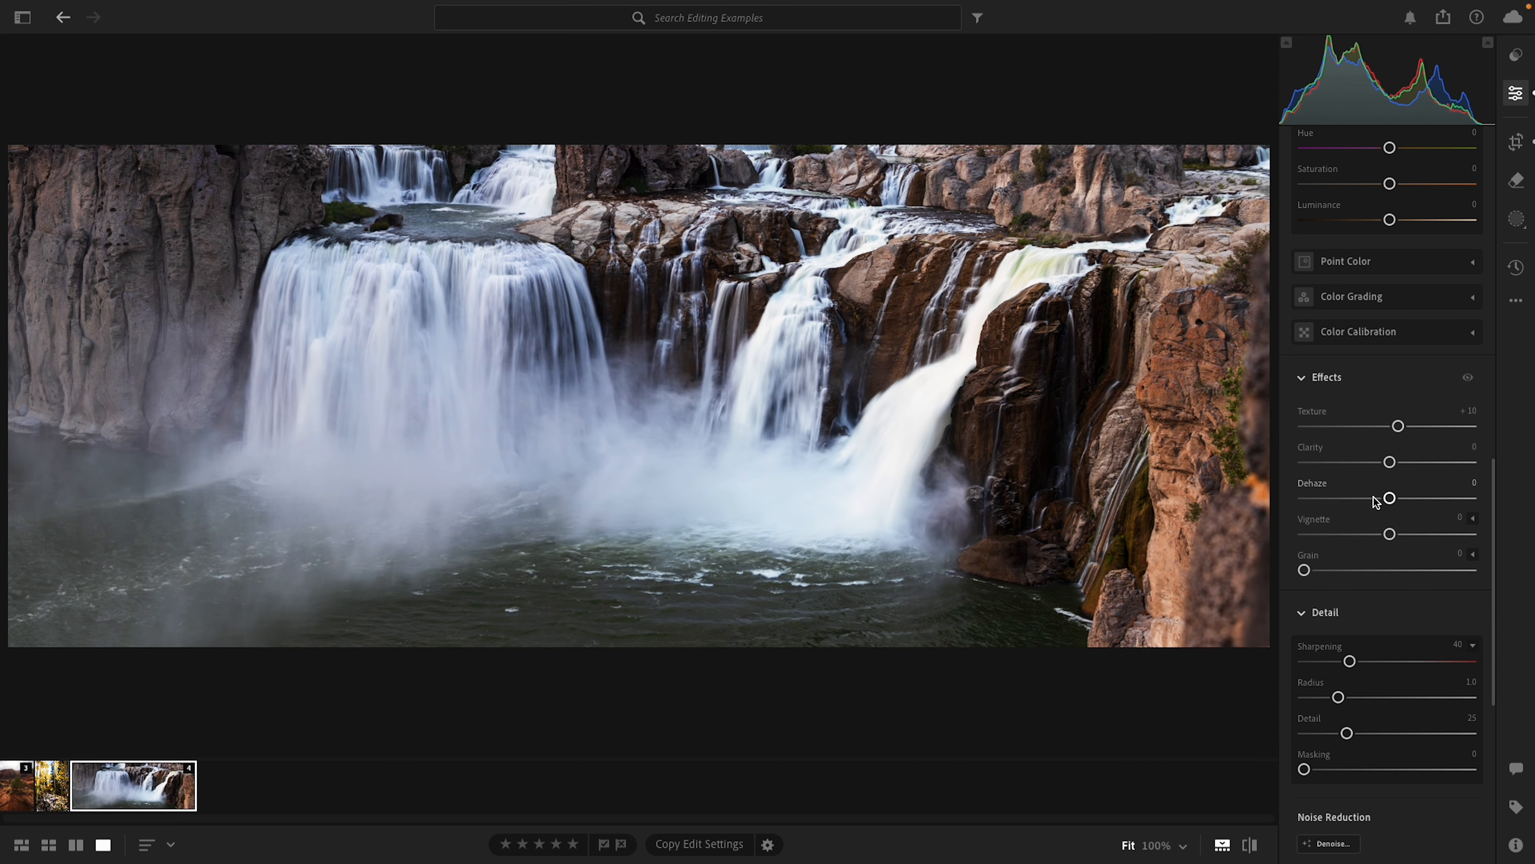
left_click_drag(1389, 533, 1384, 533)
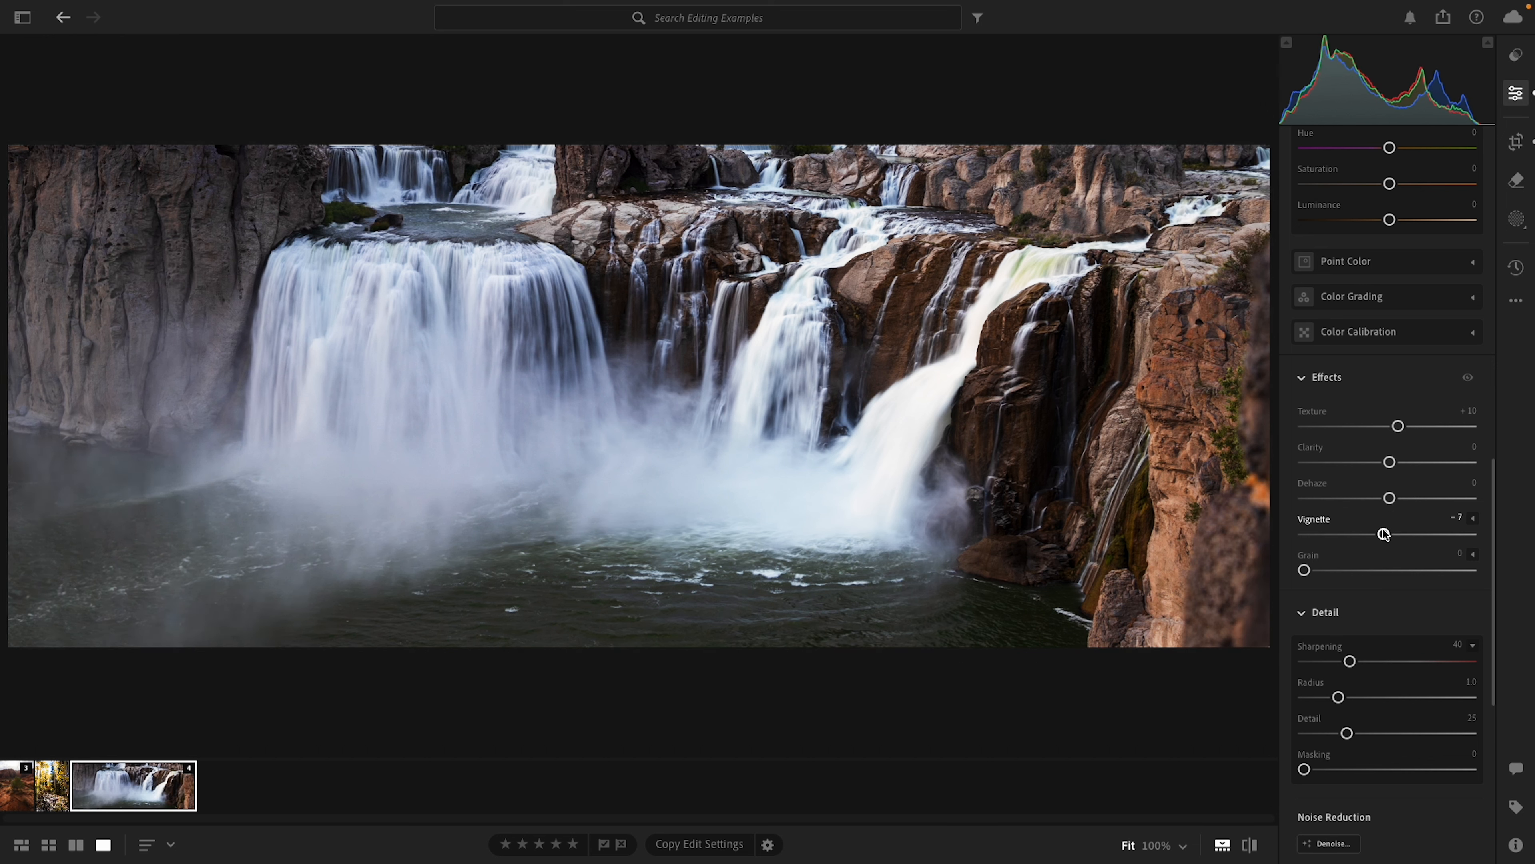
- Set the panorama's sharpening Masking to 88 and its Sharpening amount to 47
scroll(1337, 586, "down", 2)
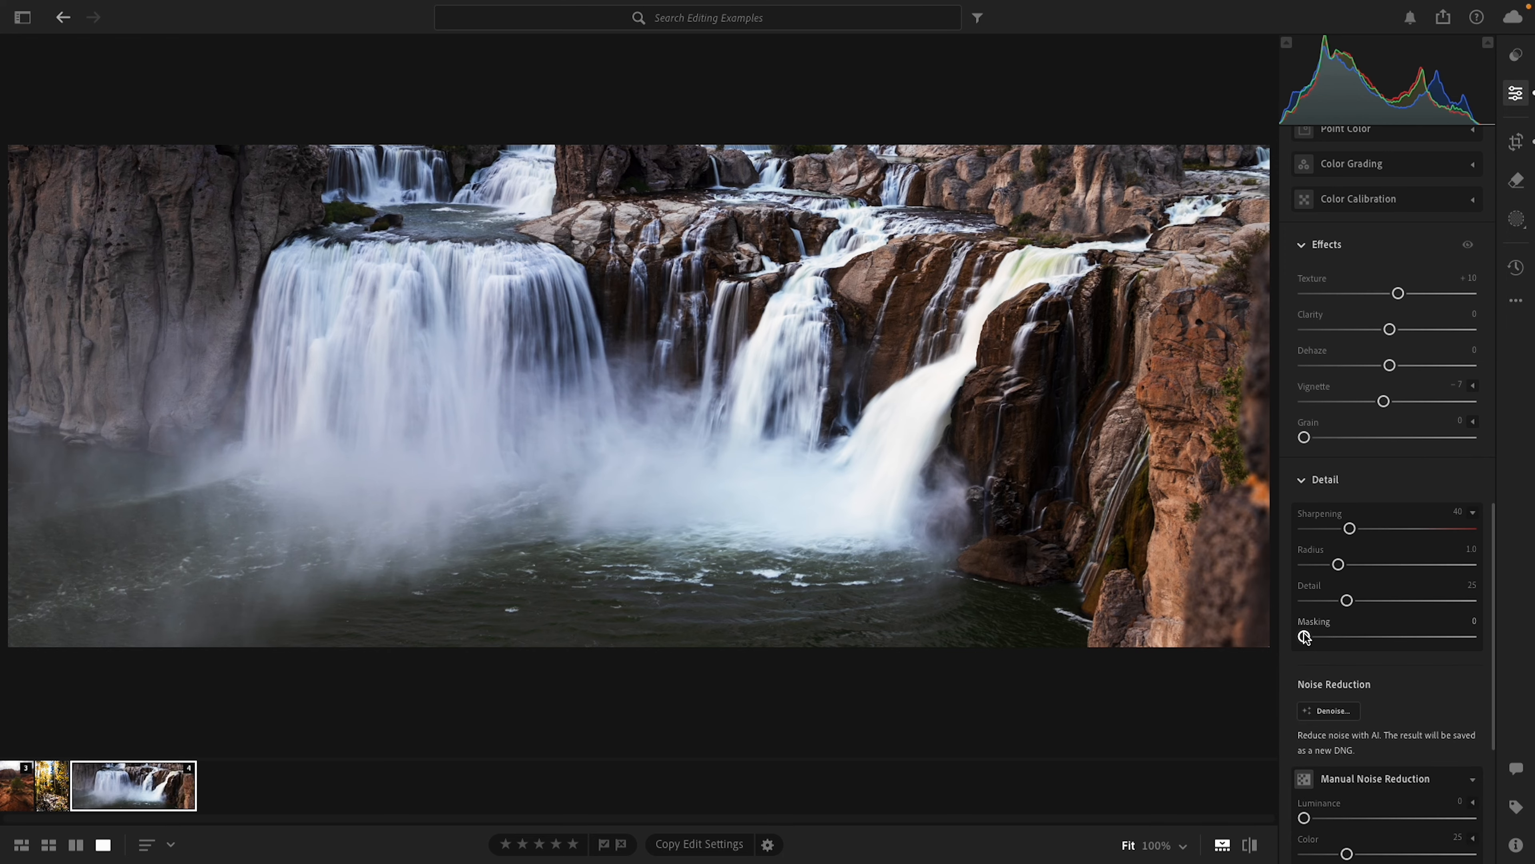
left_click_drag(1303, 636, 1454, 635)
left_click_drag(1350, 533, 1358, 531)
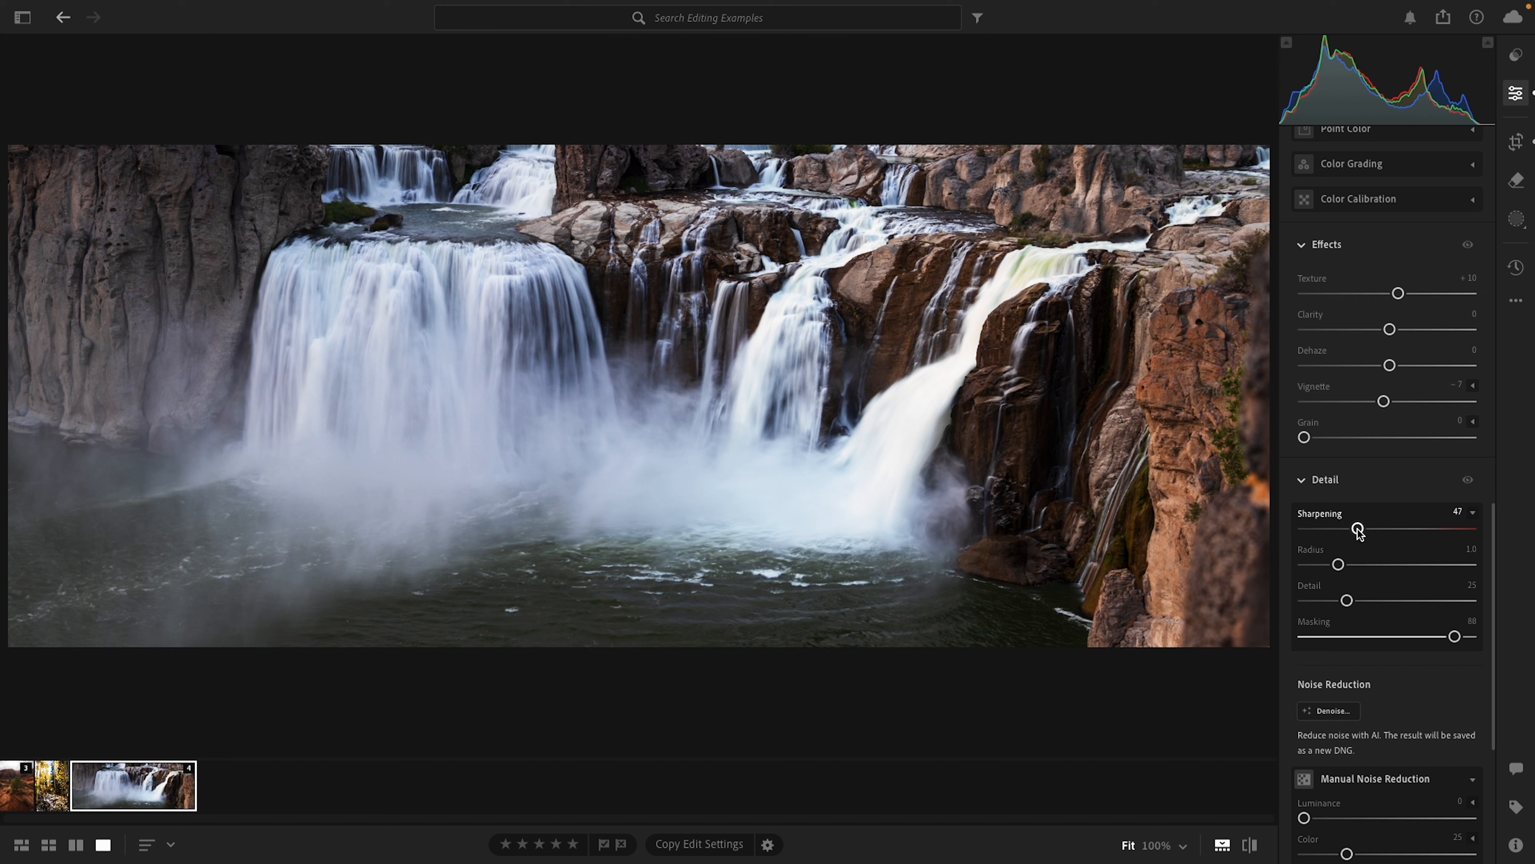
- Enable lens corrections for the waterfall panorama
scroll(1355, 693, "down", 5)
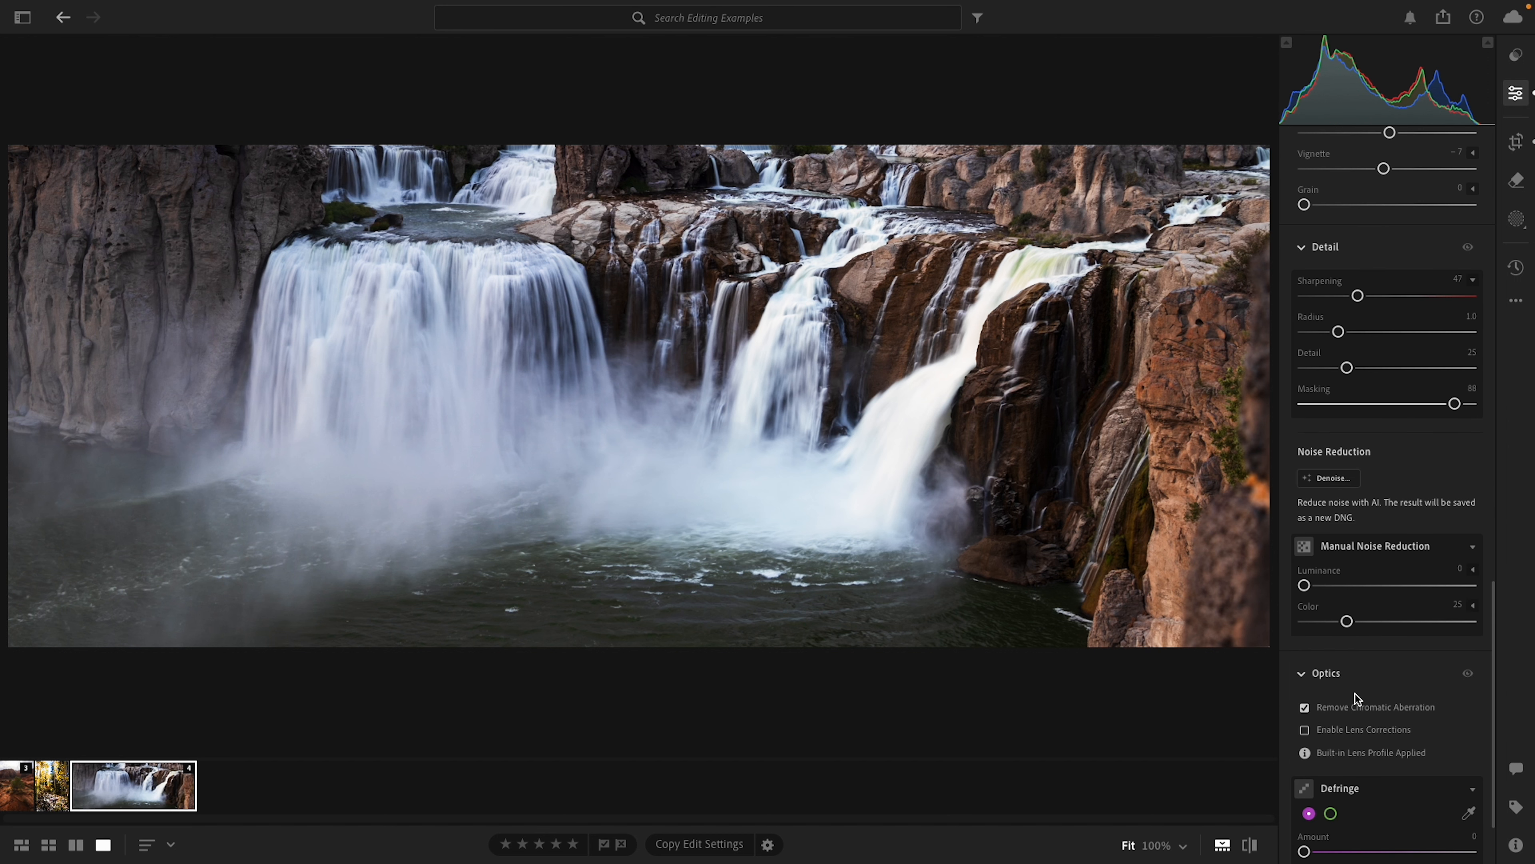
scroll(1342, 640, "down", 2)
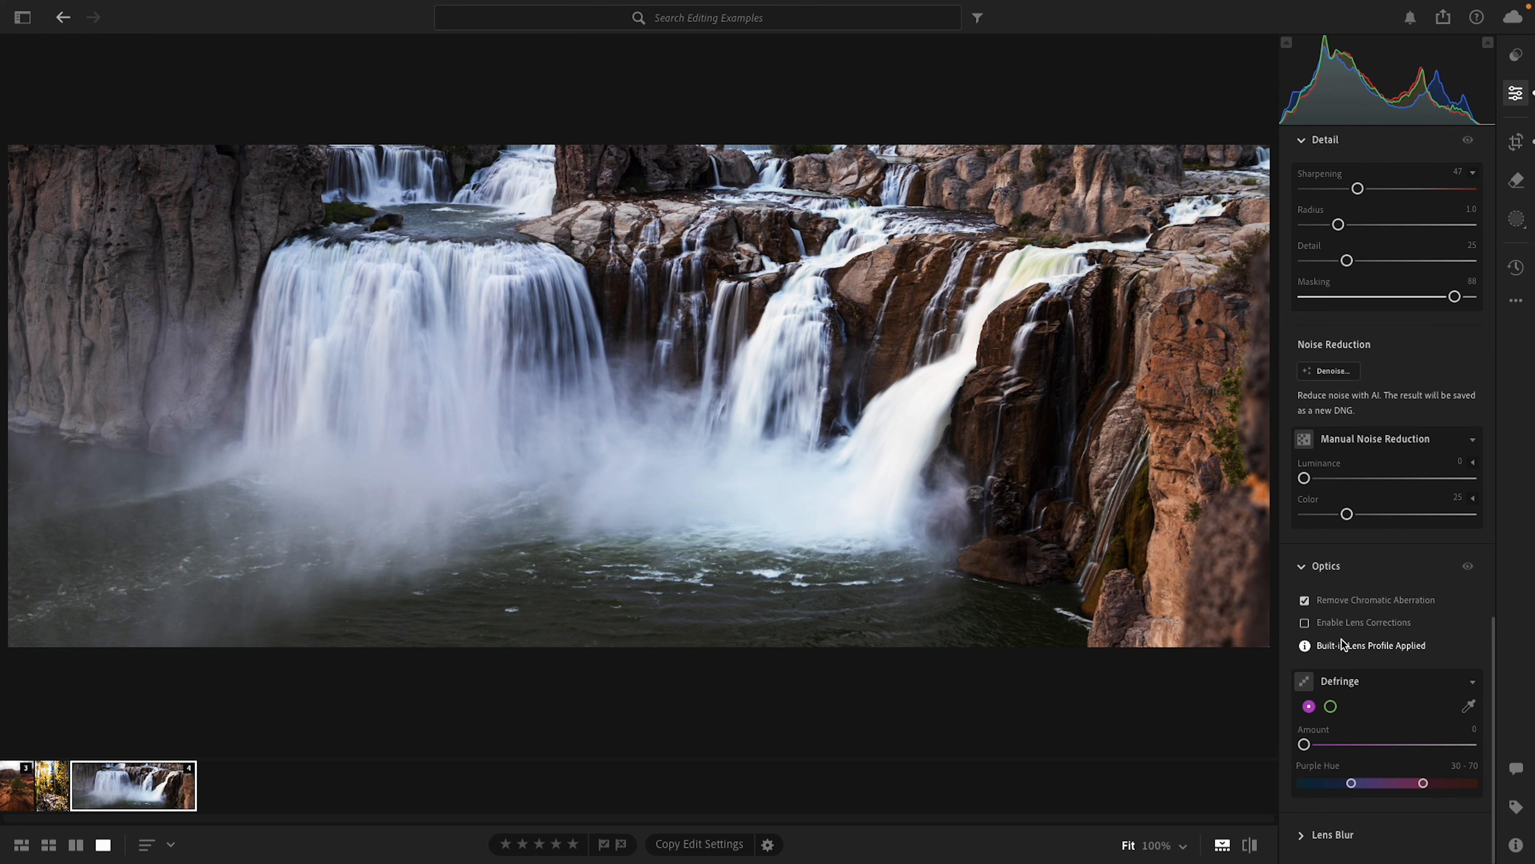
left_click(1305, 622)
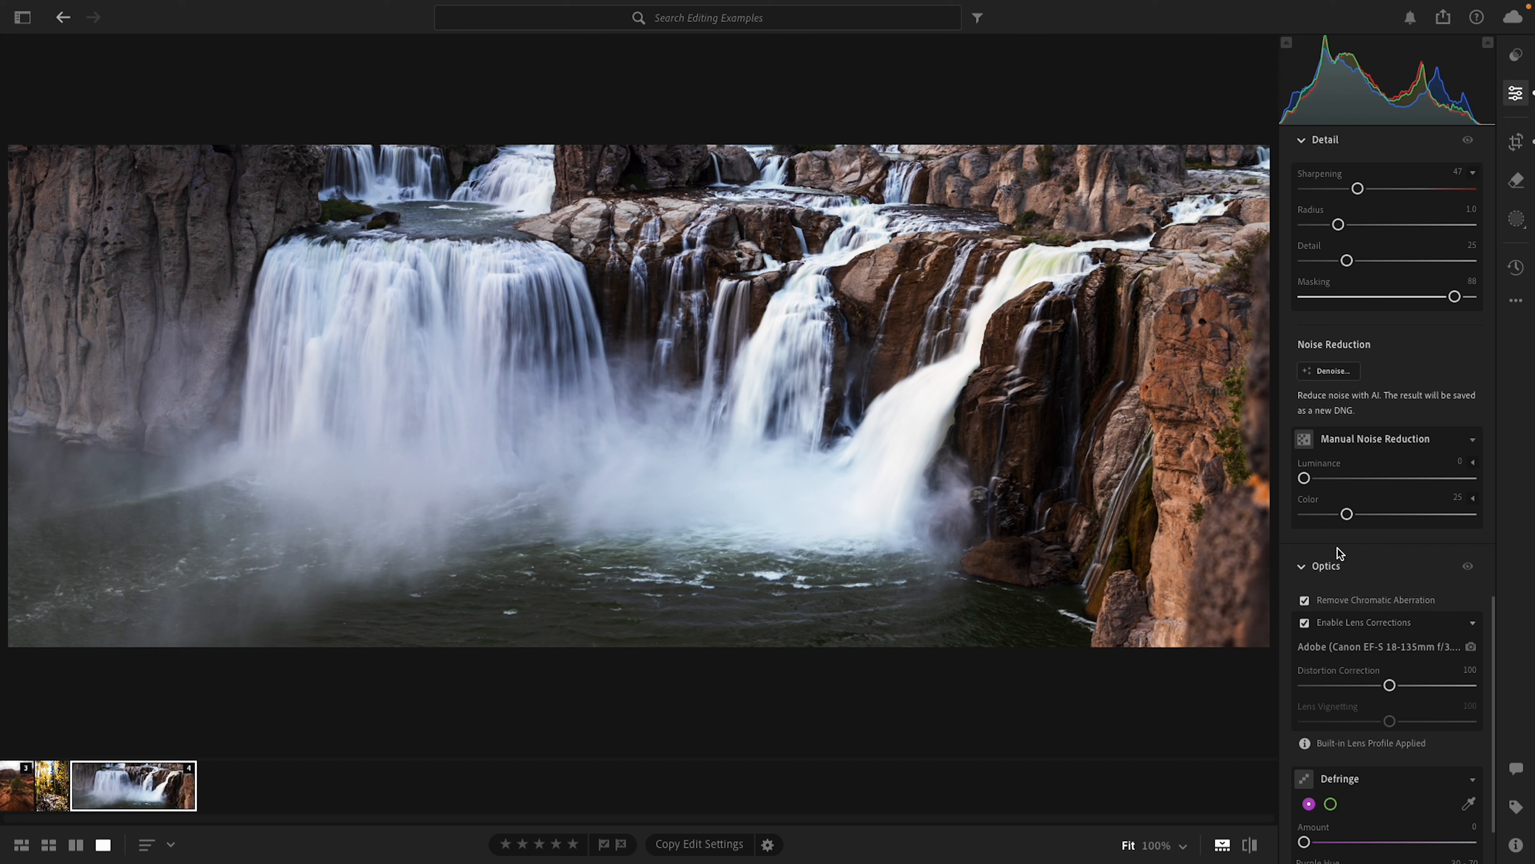
- Add a wide, slightly tilted linear gradient mask fading from the panorama's left edge past its centre, and shift it slightly right
left_click(1517, 220)
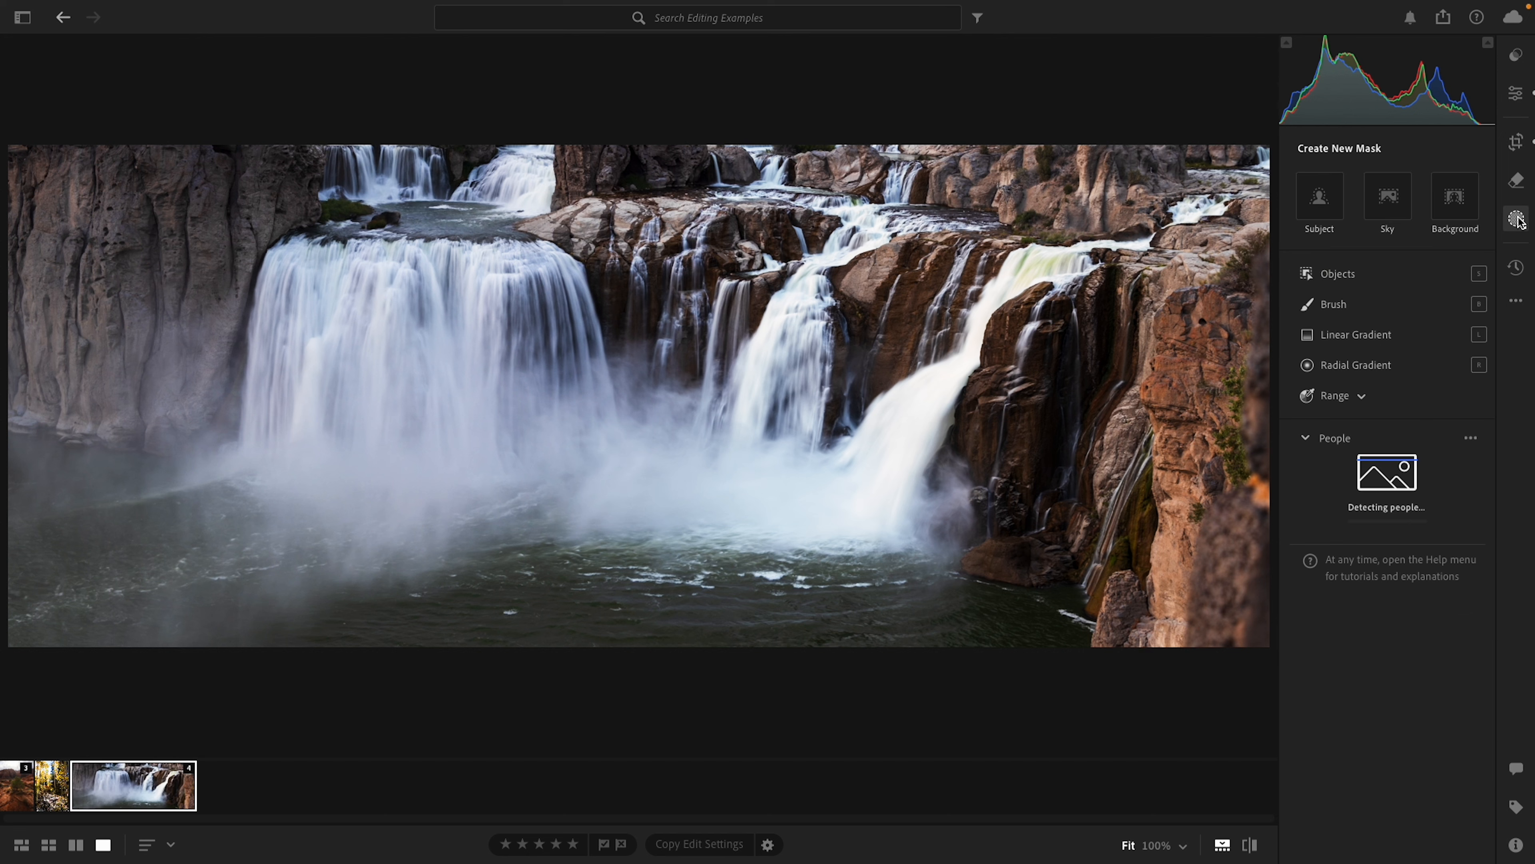
left_click(1357, 341)
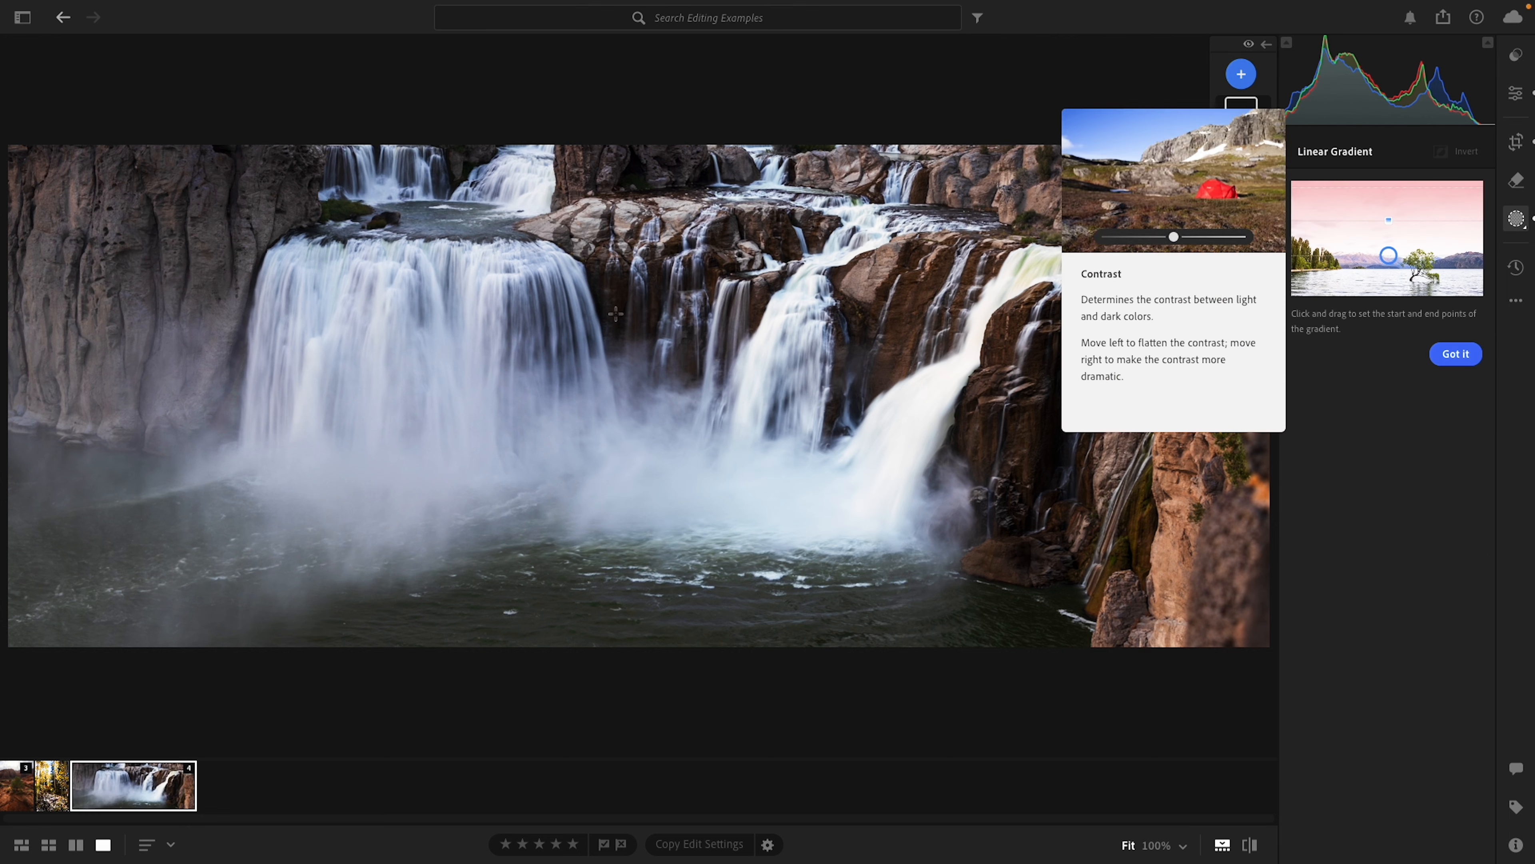
left_click_drag(33, 333, 890, 278)
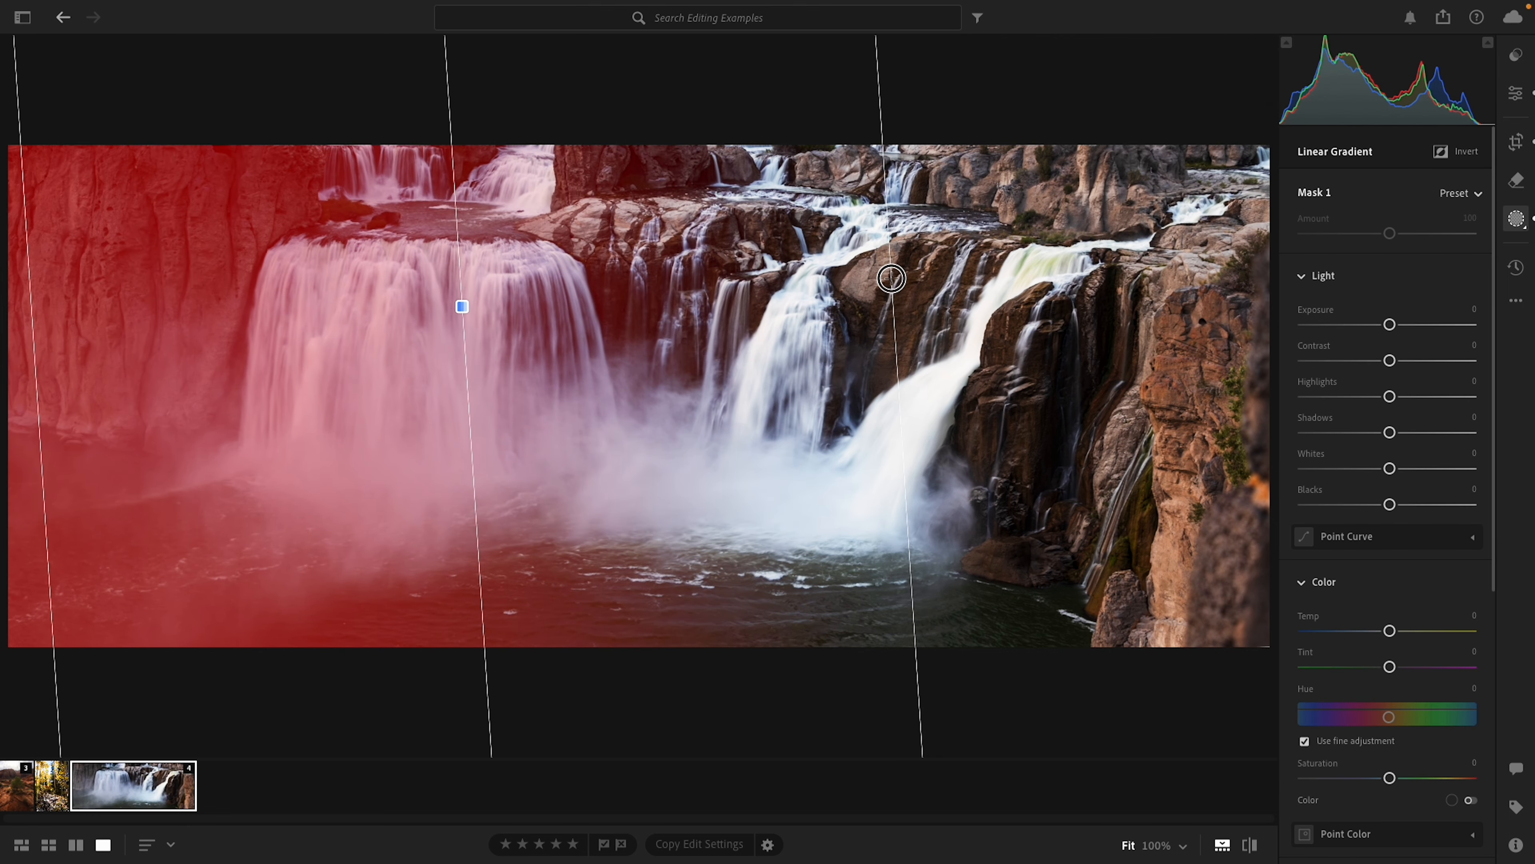
left_click_drag(463, 305, 531, 319)
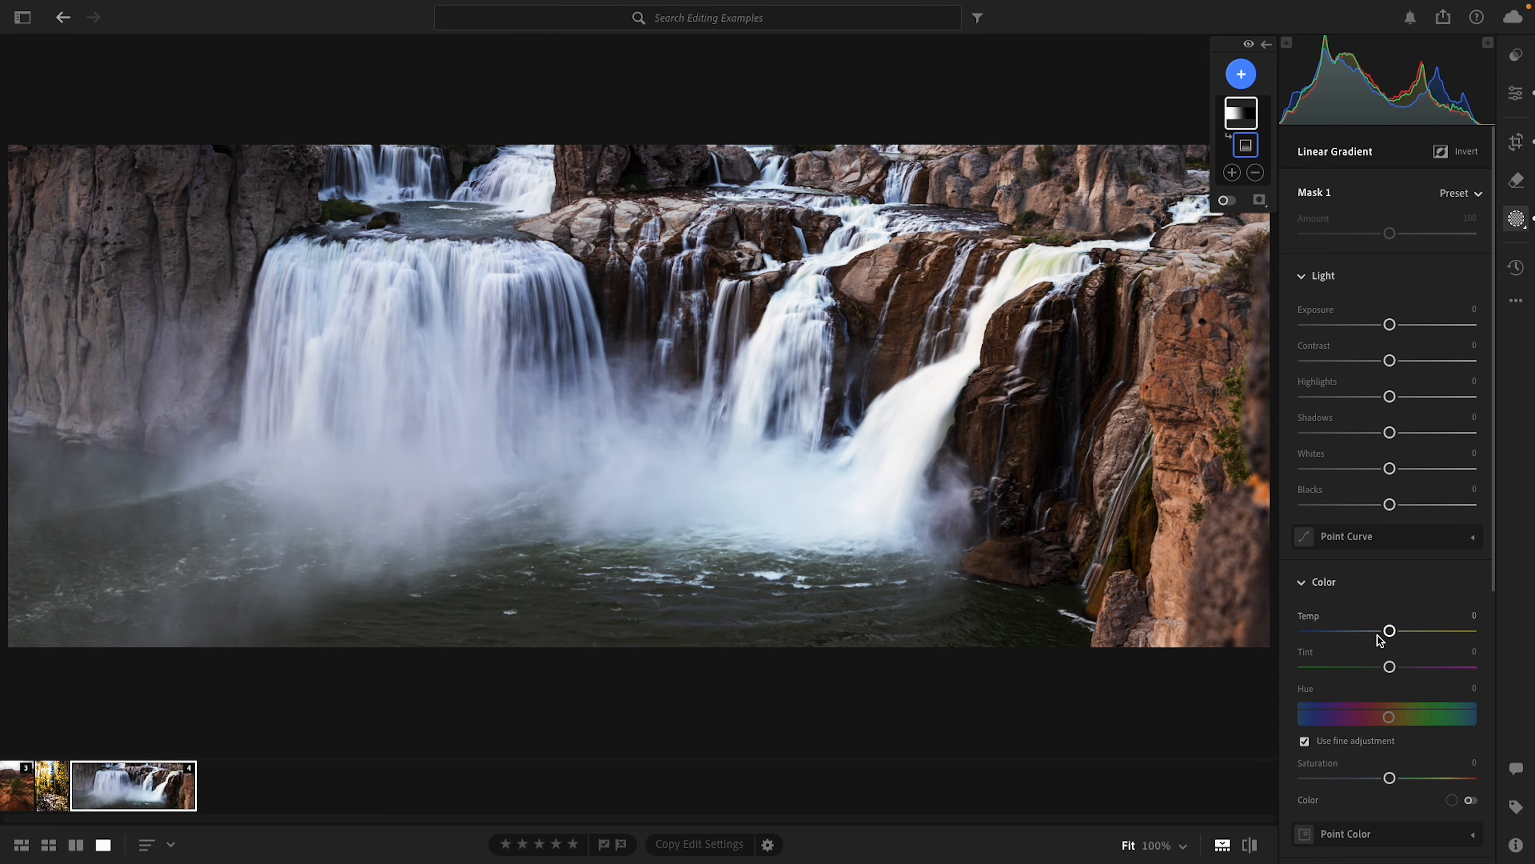
- Warm the wide gradient mask covering the panorama's left side by setting its Temp to +14
left_click_drag(1389, 630, 1403, 633)
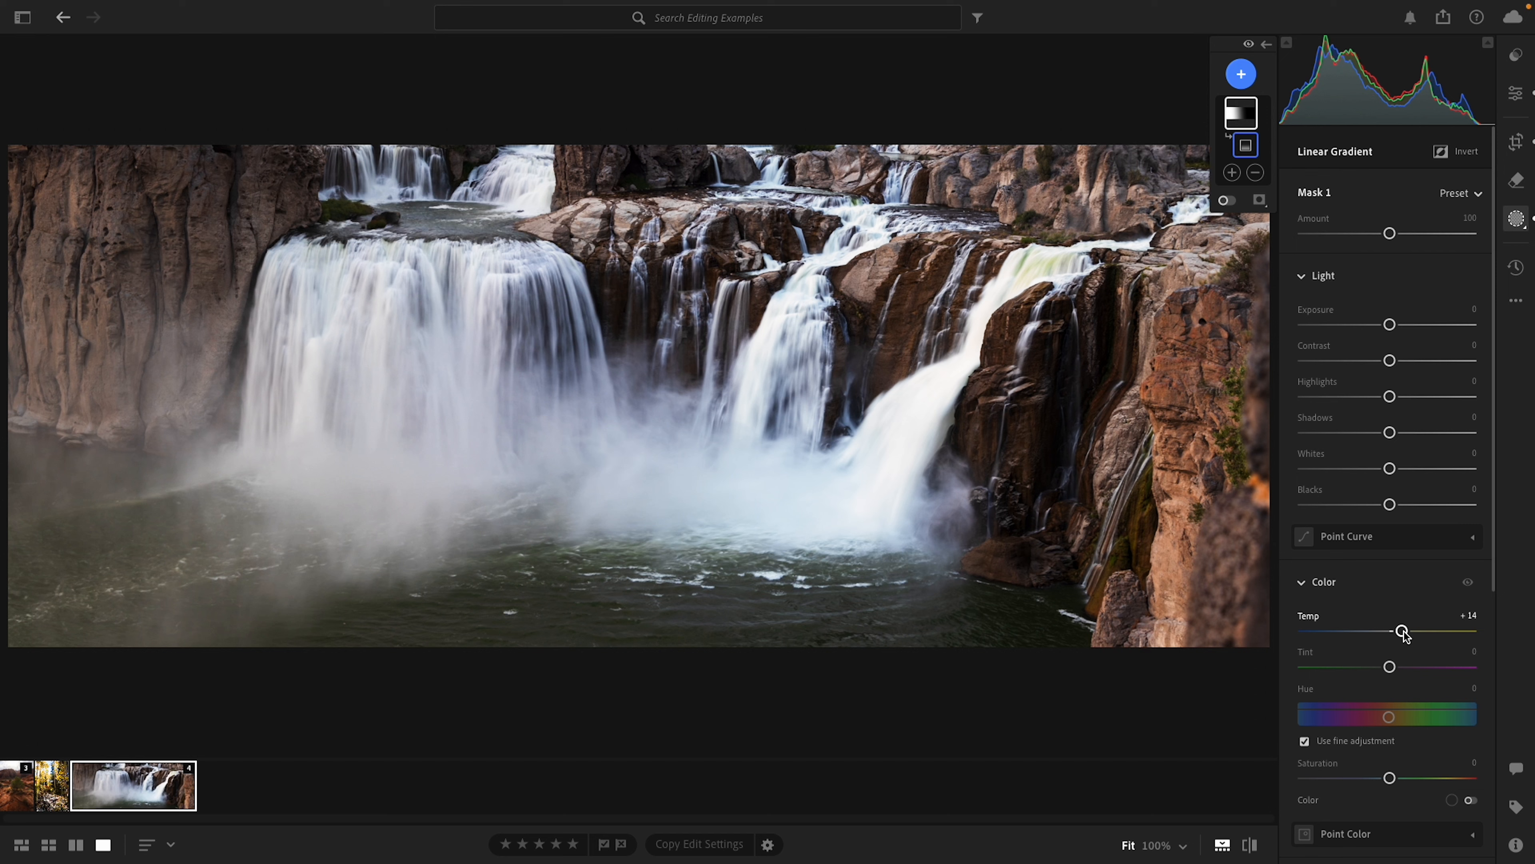
- Add a linear gradient mask fading upward from the panorama's bottom edge, shift it lower over the water, and set its Exposure to −0.36
left_click(1241, 74)
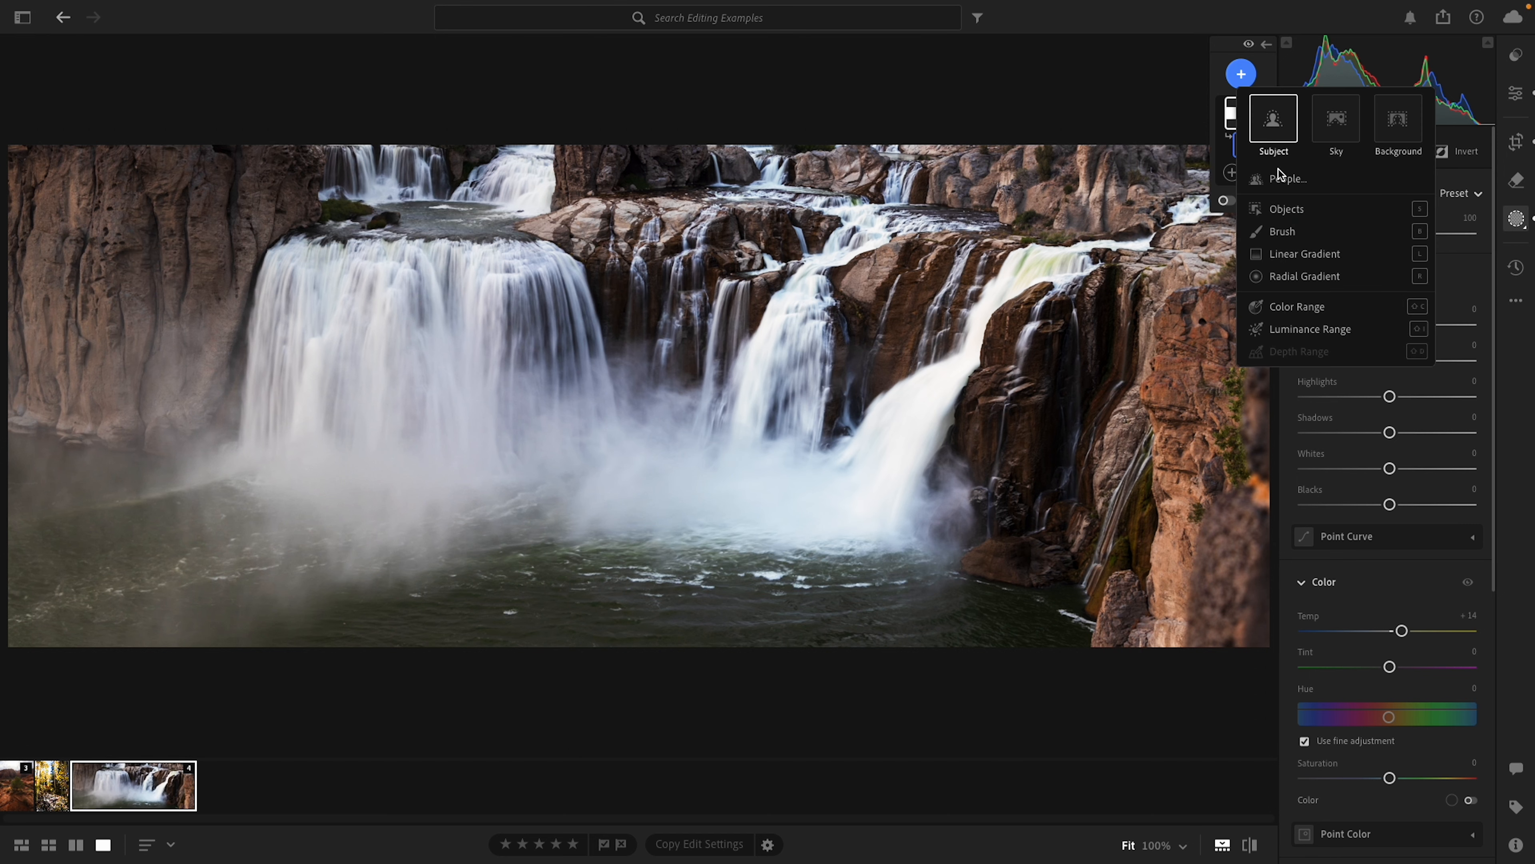
left_click(1300, 254)
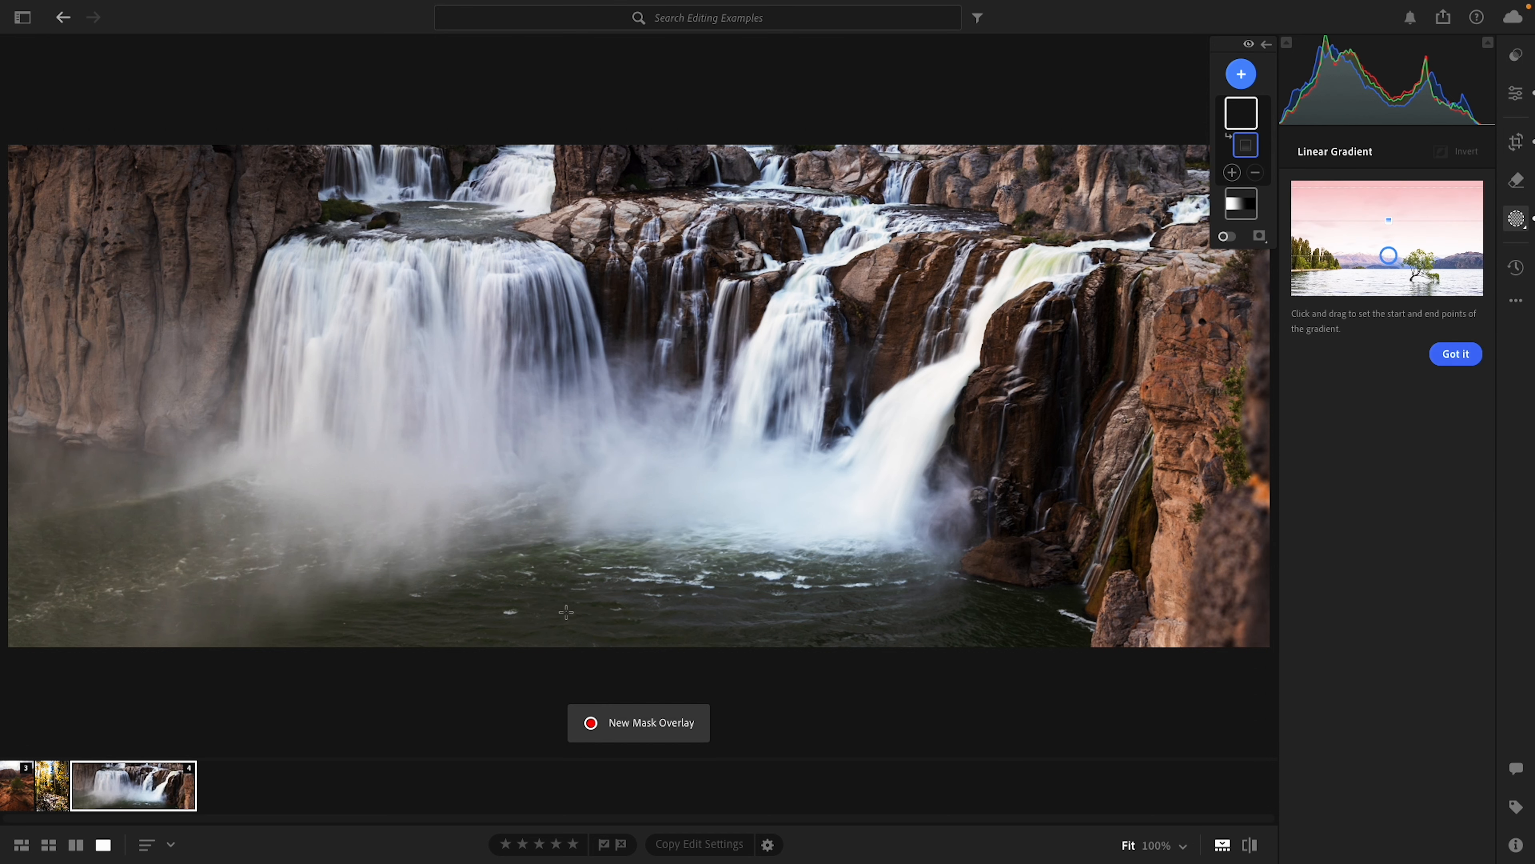
left_click_drag(668, 602, 679, 446)
left_click_drag(673, 520, 669, 622)
left_click_drag(1389, 324, 1383, 324)
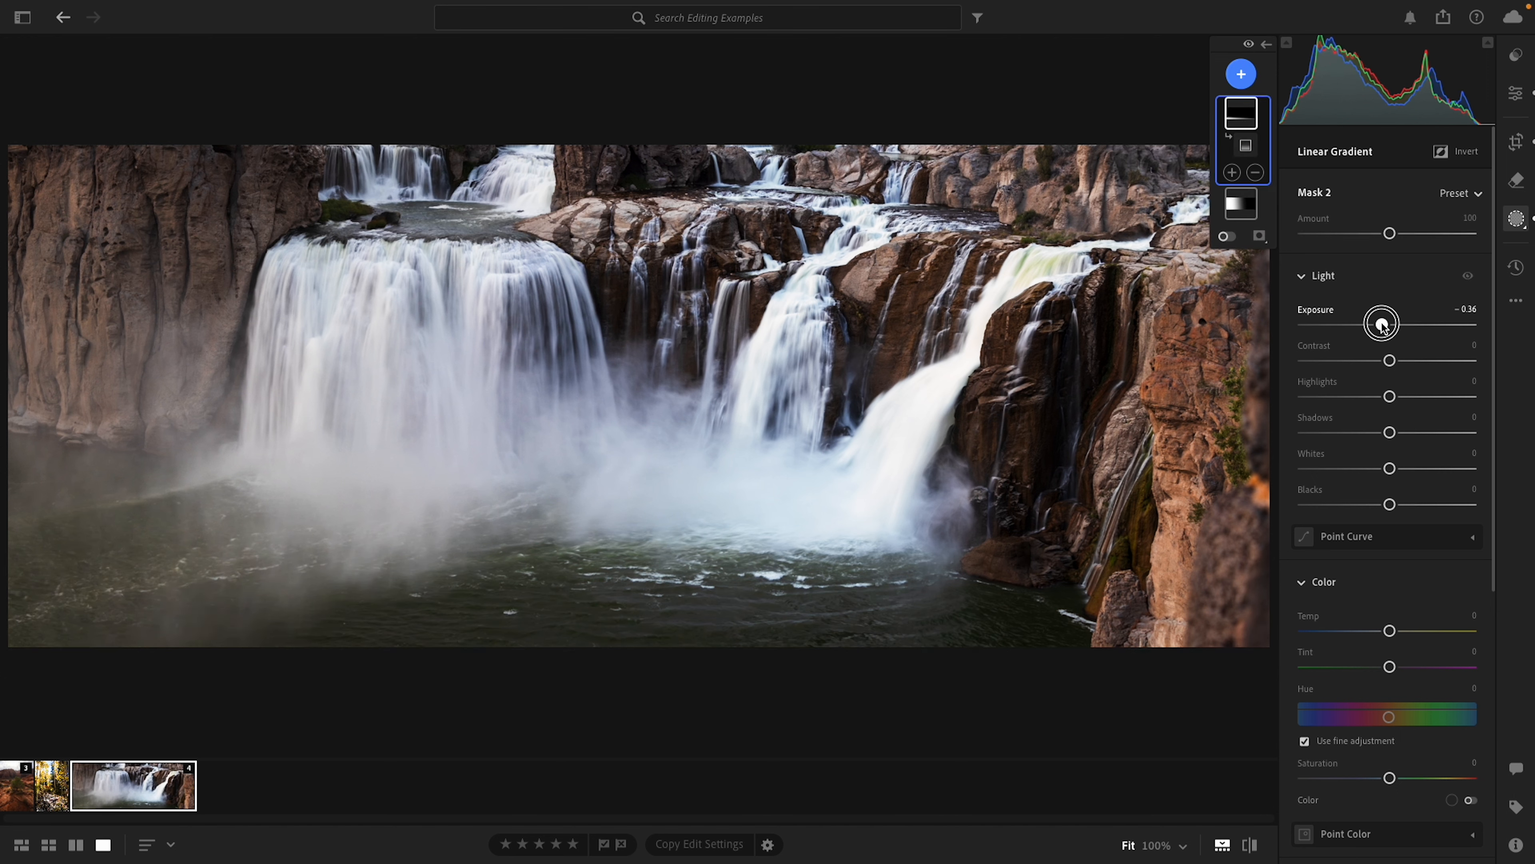
- Add a slightly tilted linear gradient mask fading in from the left edge, shift it outward over the cliff, and set its Exposure to −0.52
left_click(1241, 74)
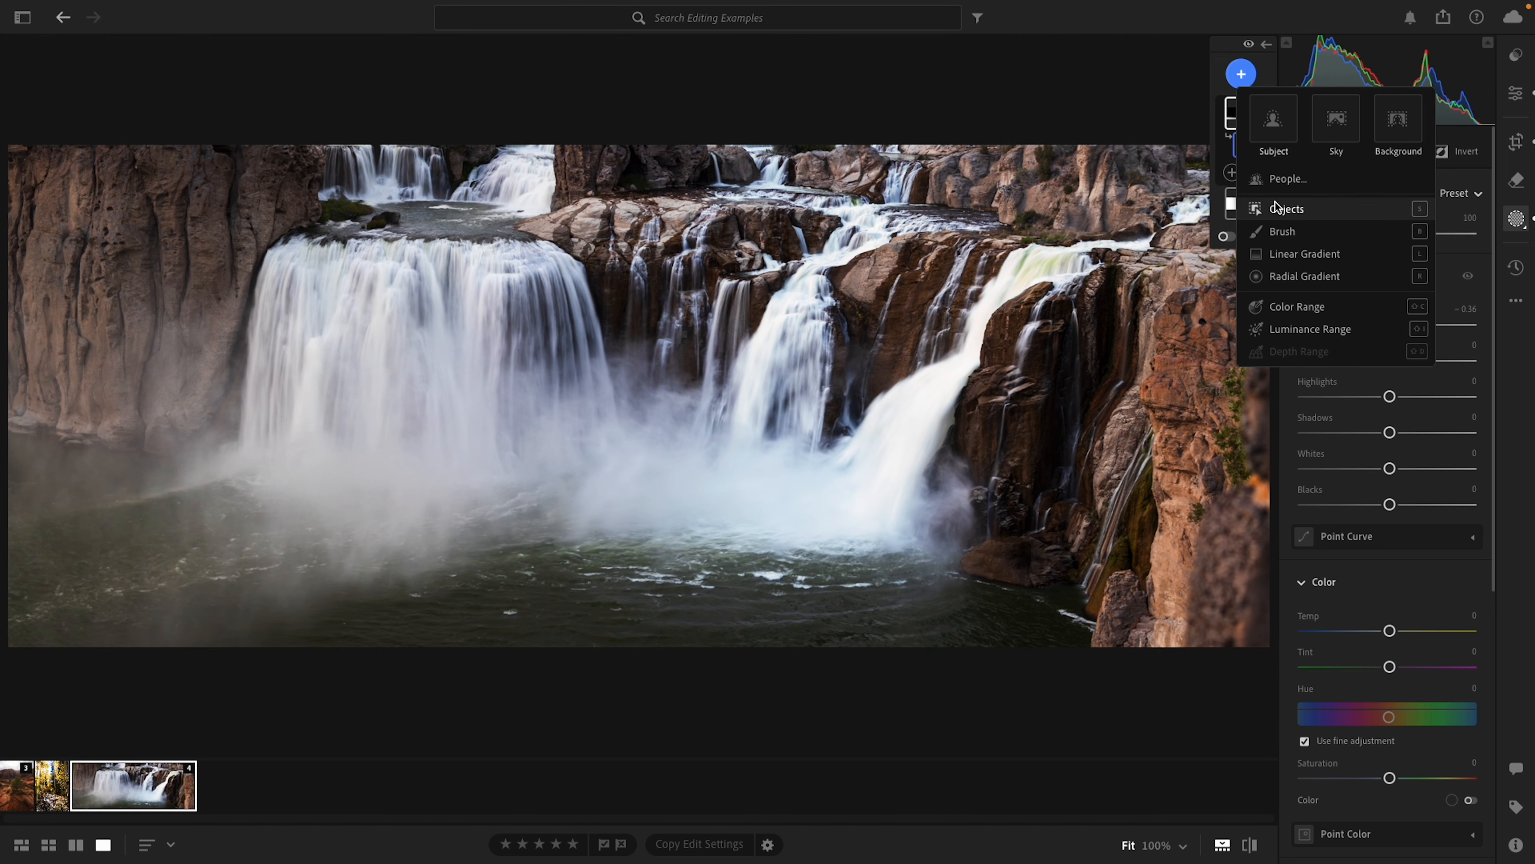
left_click(1284, 259)
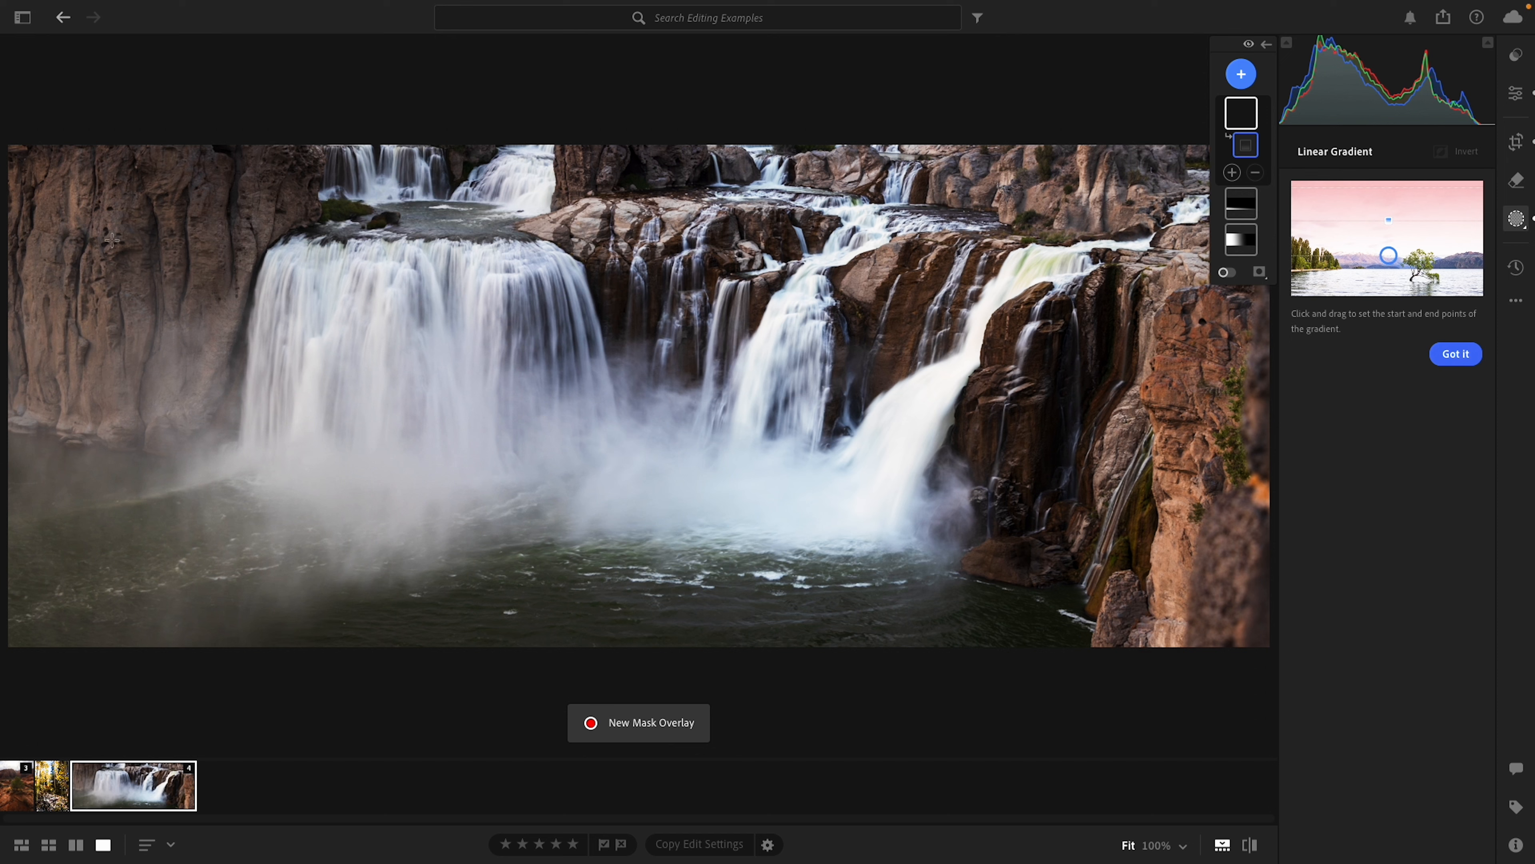
left_click_drag(40, 357, 418, 295)
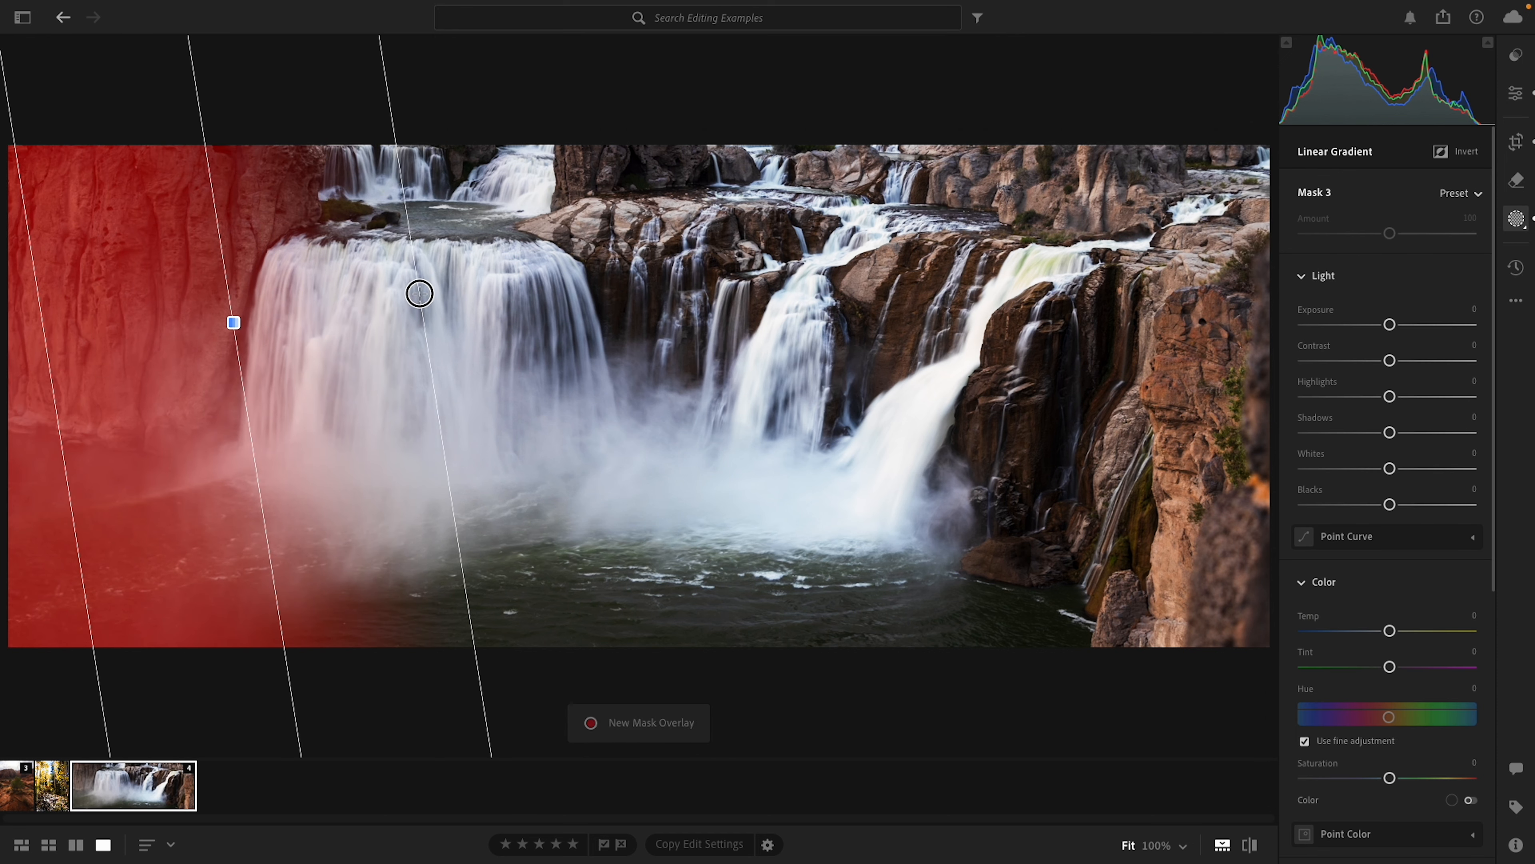
left_click_drag(233, 324, 102, 401)
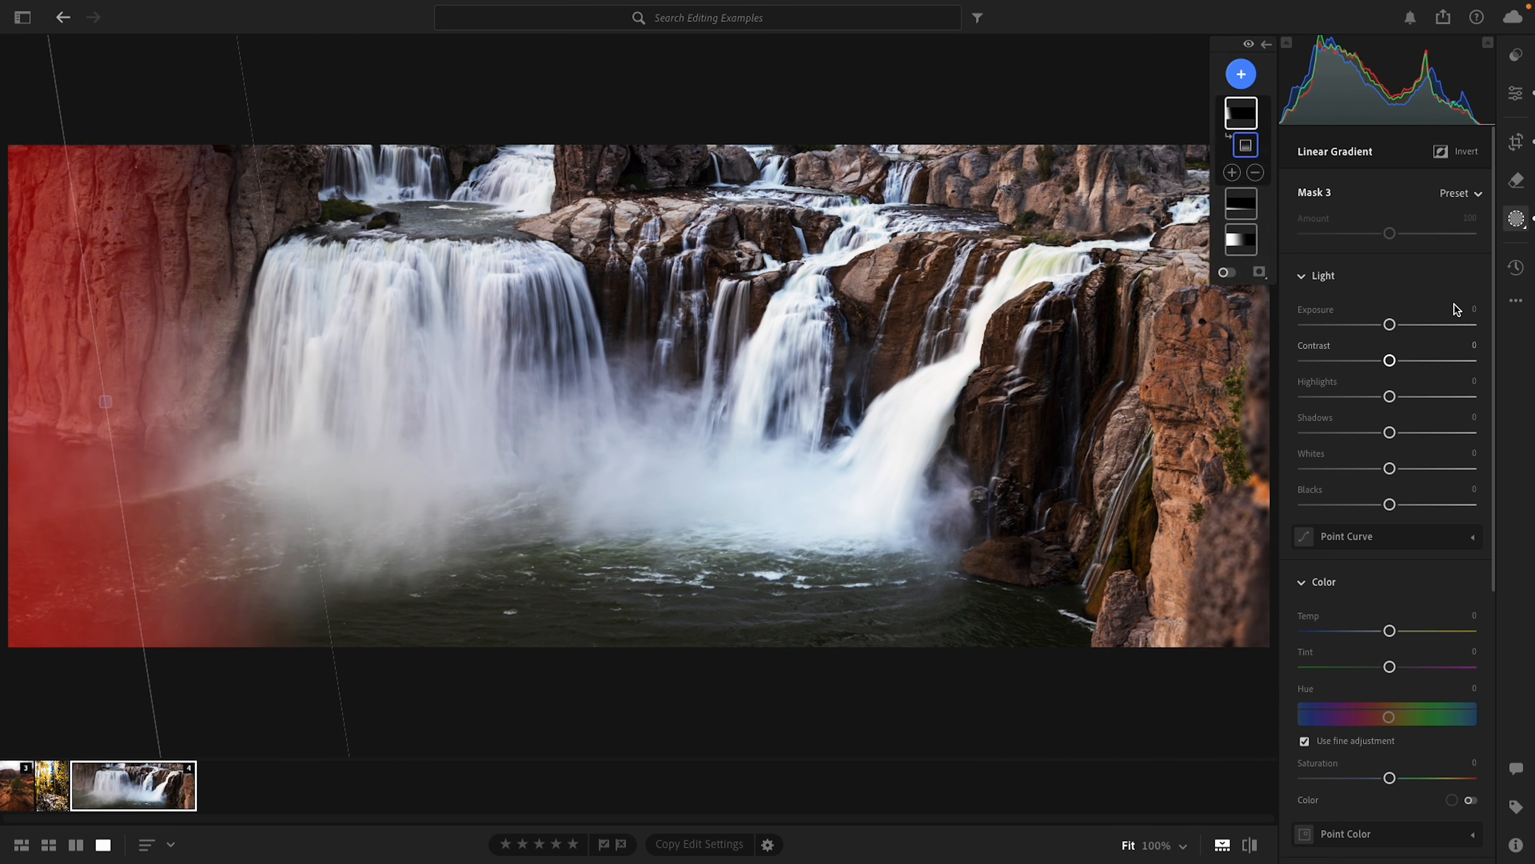
left_click_drag(1390, 327, 1379, 327)
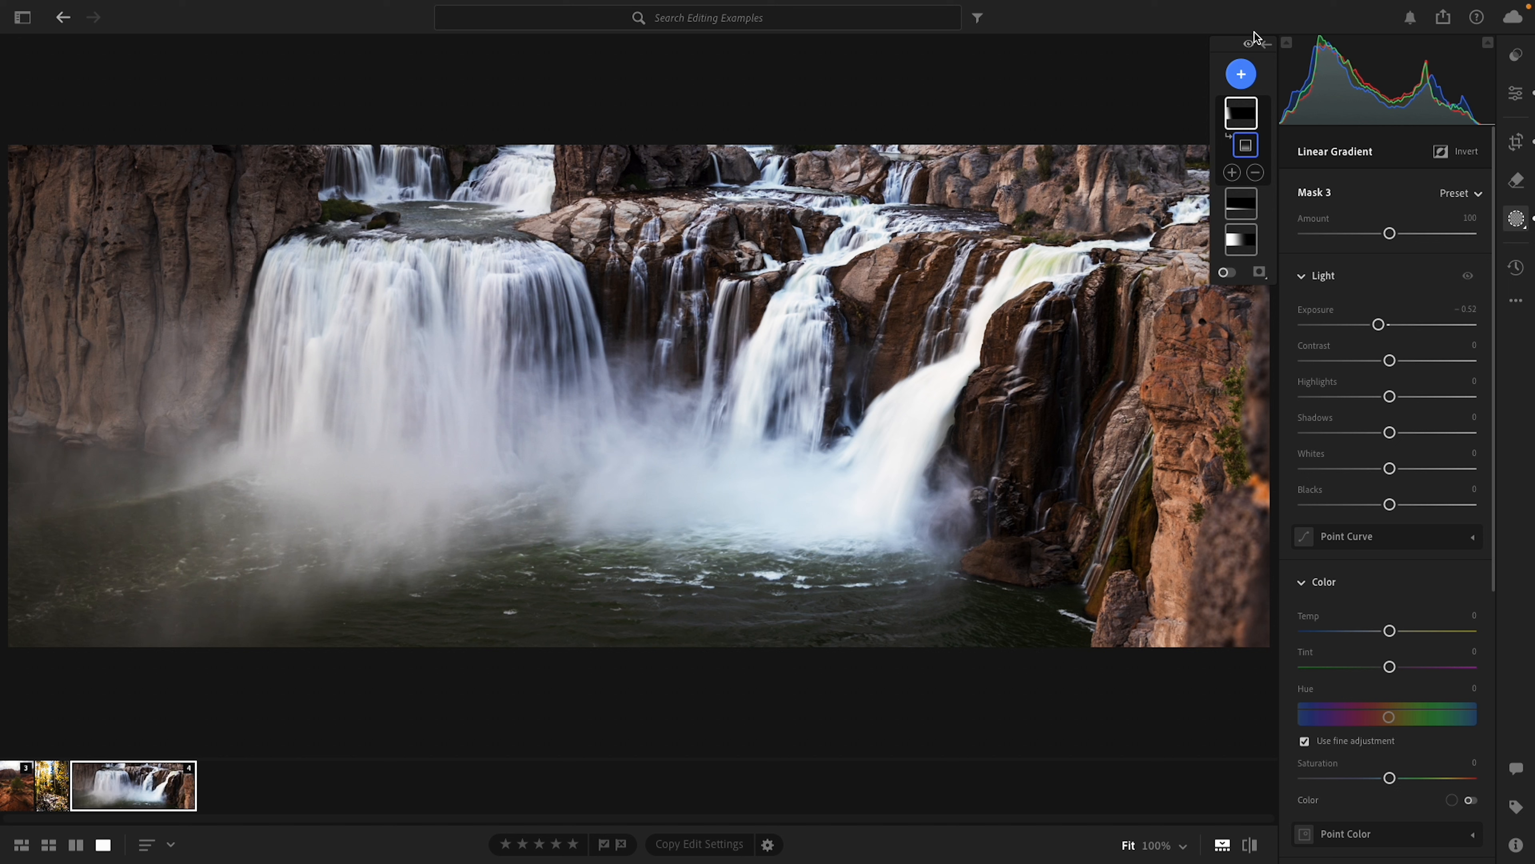
- Create a brush mask and paint over the mist along the base of the waterfalls and the lower-left water
left_click(1241, 74)
left_click(1284, 232)
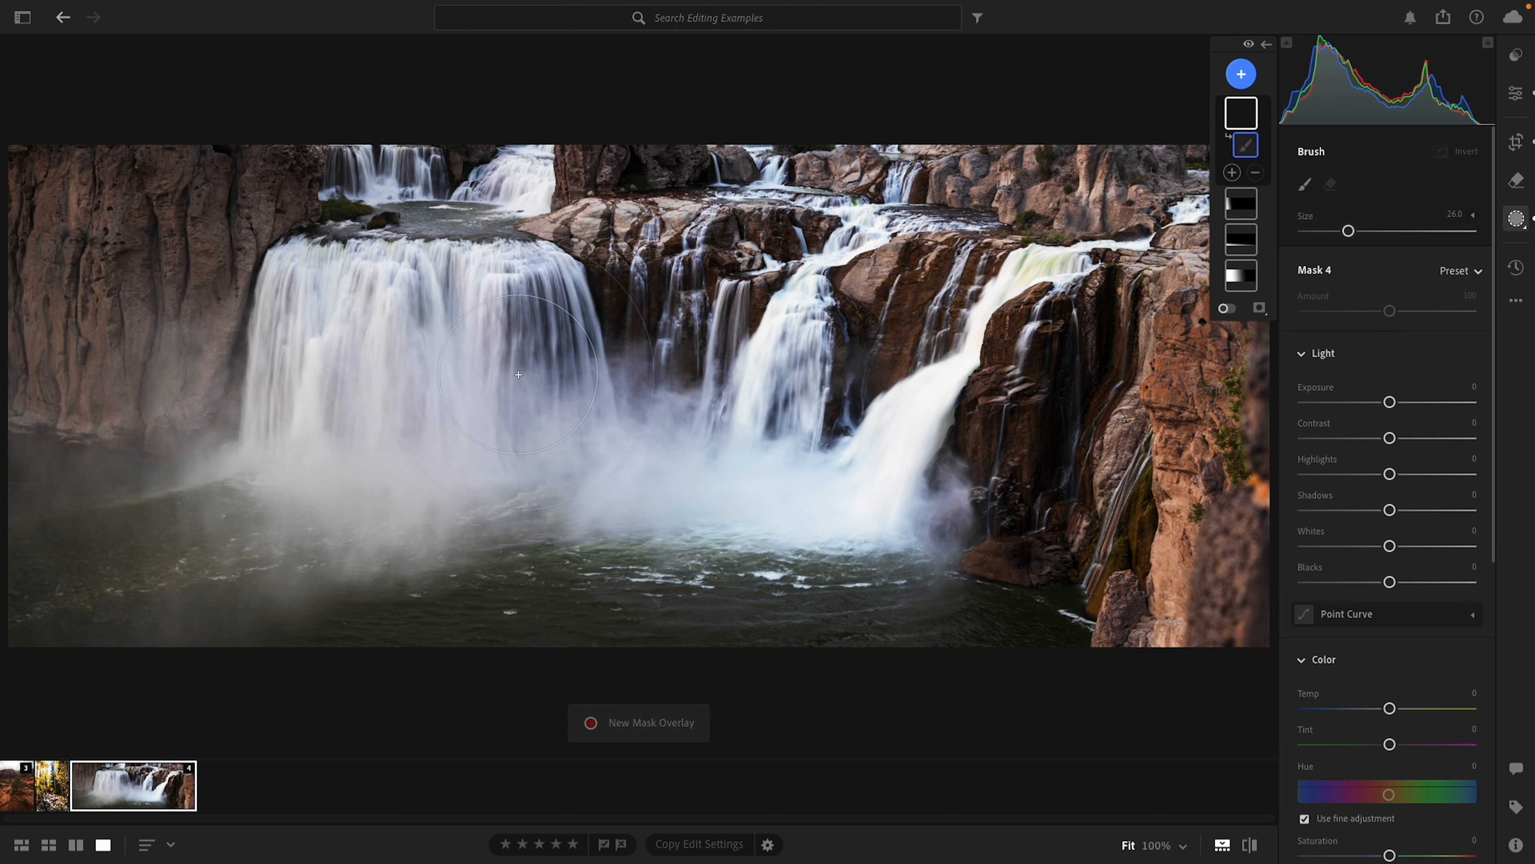
mouse_move(376, 511)
left_mouse_down()
mouse_move(155, 628)
mouse_move(205, 587)
mouse_move(67, 481)
mouse_move(97, 460)
mouse_move(36, 448)
mouse_move(137, 394)
left_mouse_up()
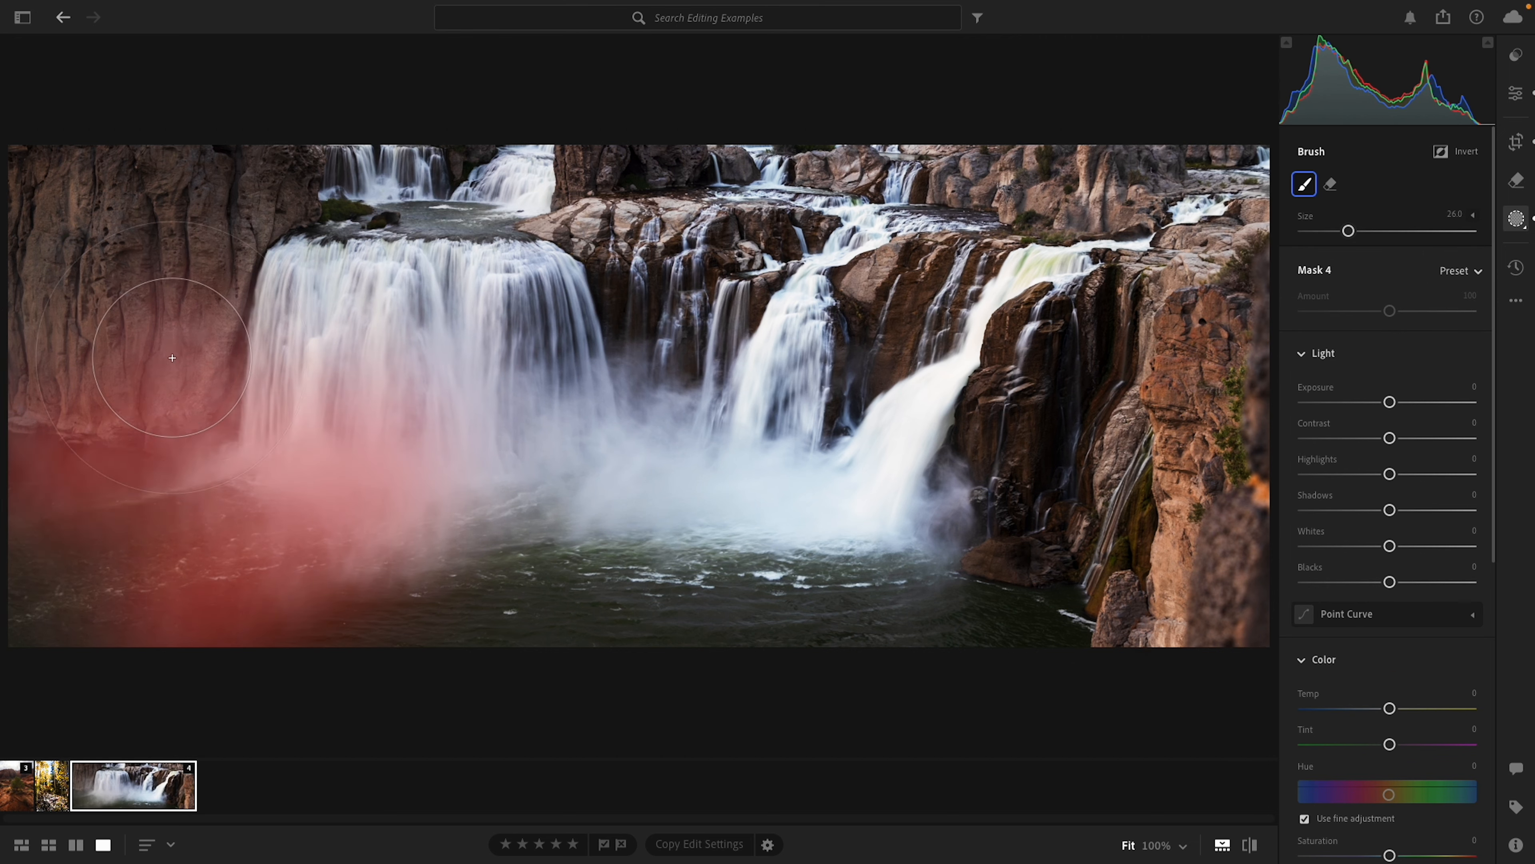
mouse_move(500, 437)
left_mouse_down()
mouse_move(613, 440)
mouse_move(550, 531)
mouse_move(608, 444)
mouse_move(607, 386)
mouse_move(695, 483)
mouse_move(771, 474)
mouse_move(720, 462)
mouse_move(875, 500)
mouse_move(1032, 489)
left_mouse_up()
left_click_drag(904, 484, 675, 441)
left_click(655, 410)
left_click(976, 526)
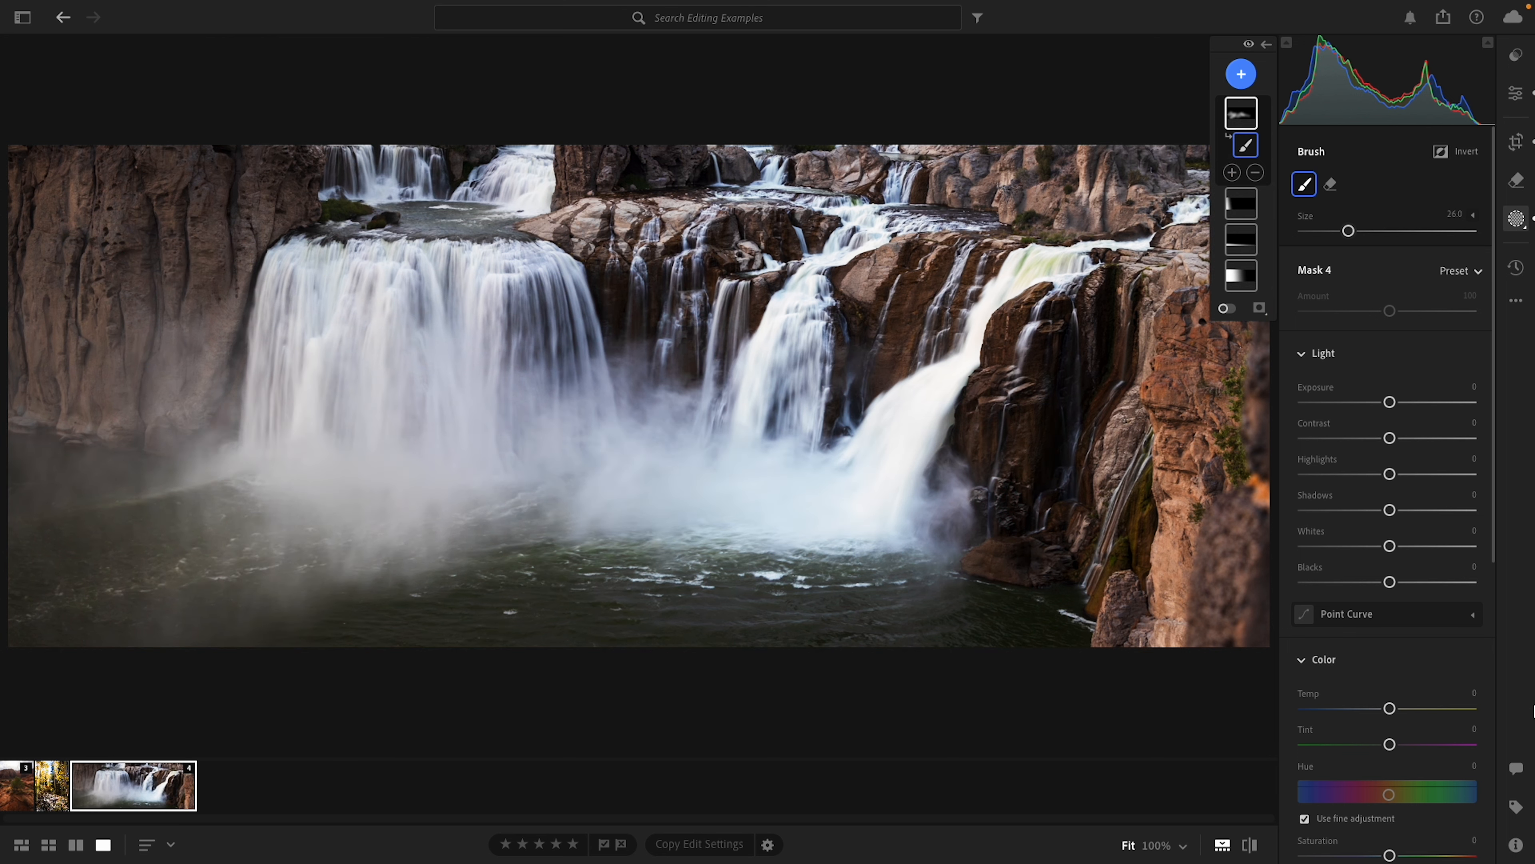
left_click_drag(259, 583, 84, 634)
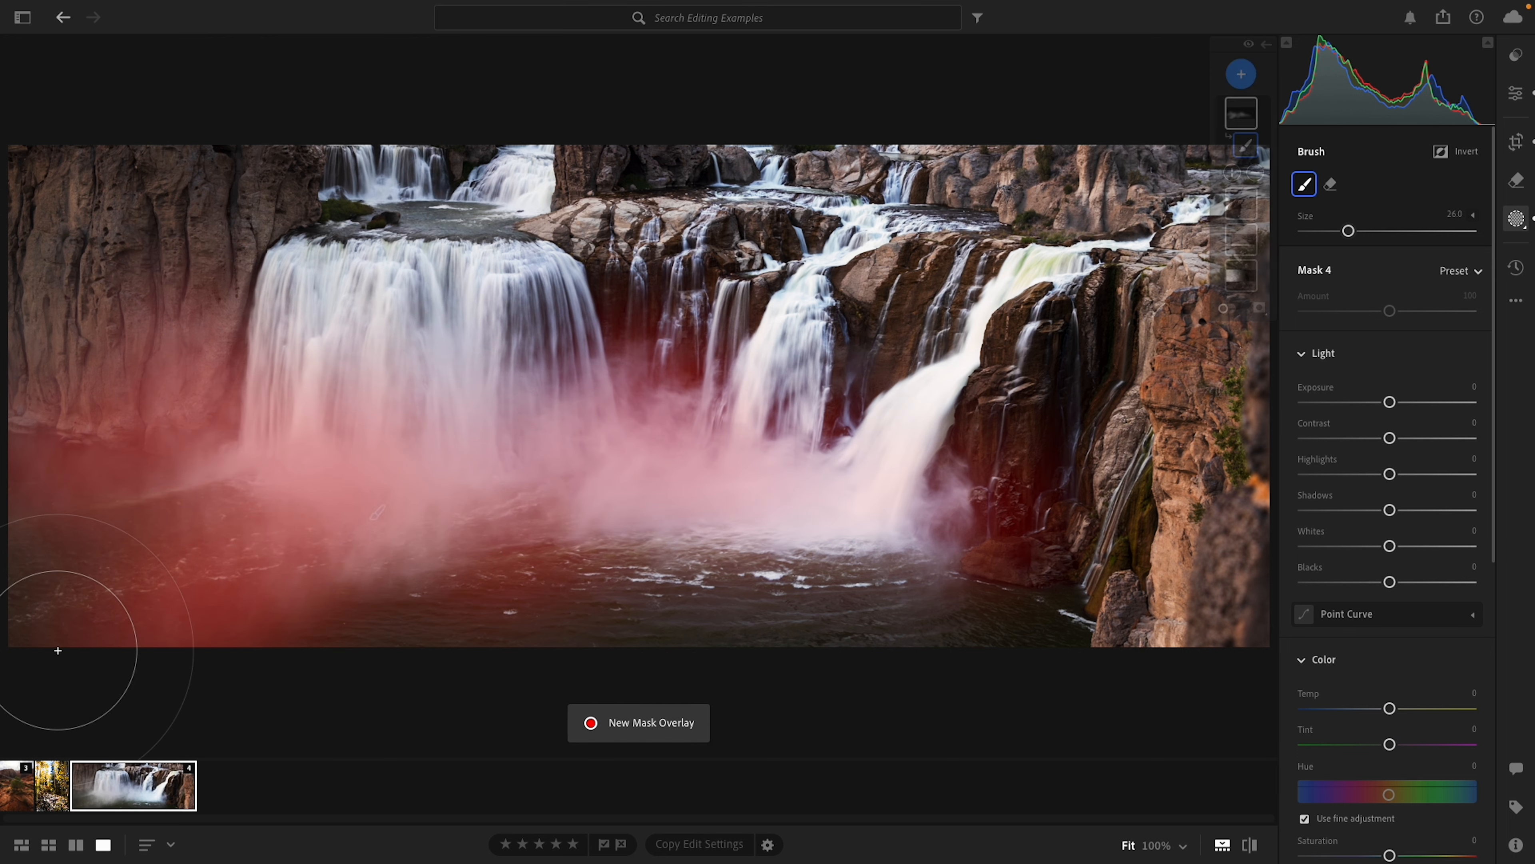
- Set the mist brush mask's Dehaze to −16 and Exposure to +0.08, and return to the panorama's global edit settings
scroll(1467, 662, "down", 5)
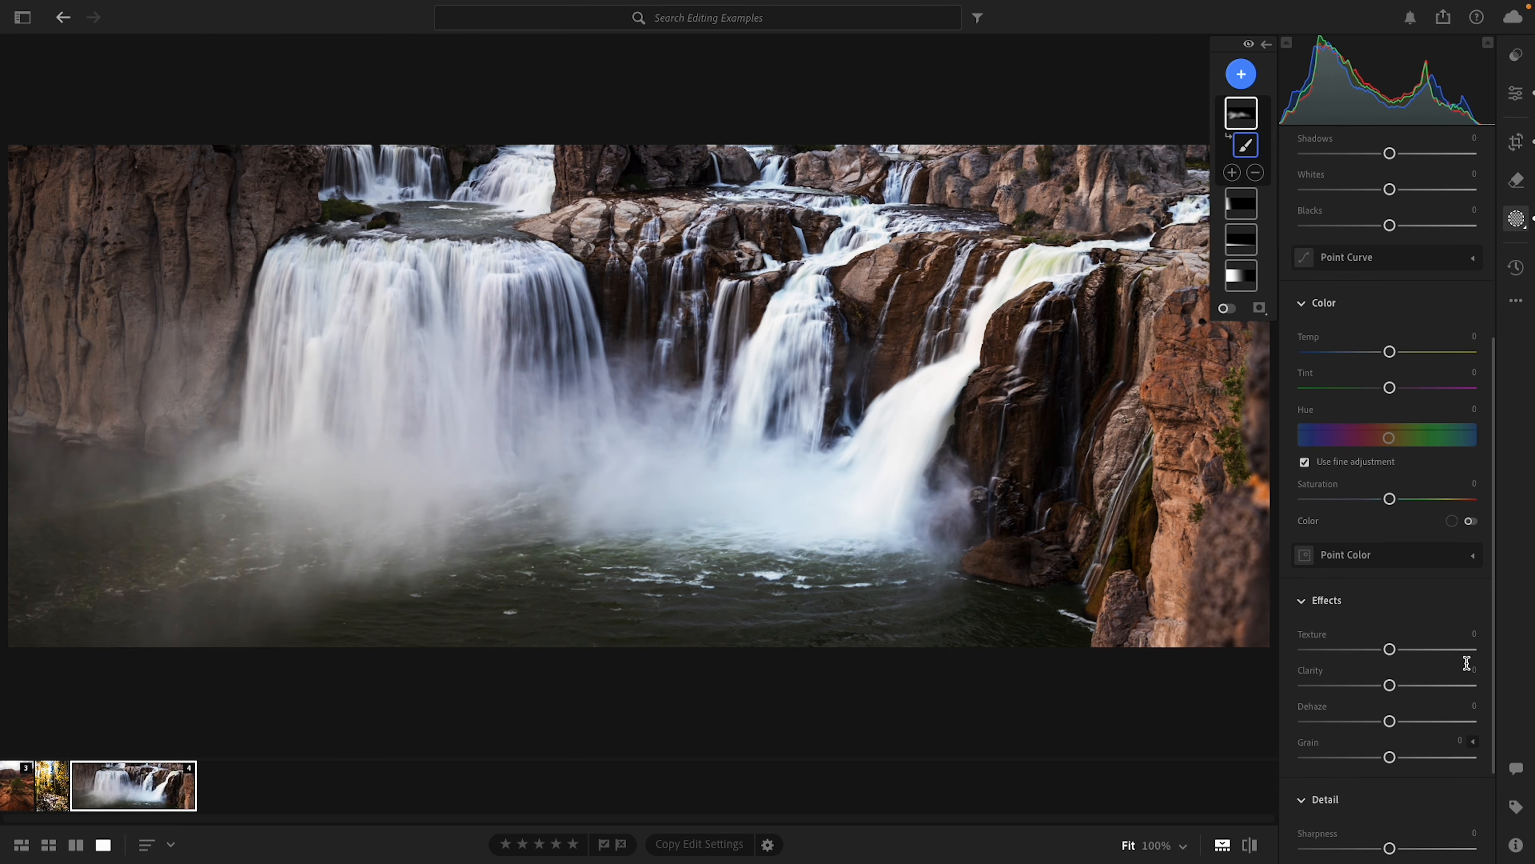
scroll(1467, 662, "down", 2)
mouse_move(1390, 620)
left_mouse_down()
mouse_move(1354, 617)
mouse_move(1376, 616)
left_mouse_up()
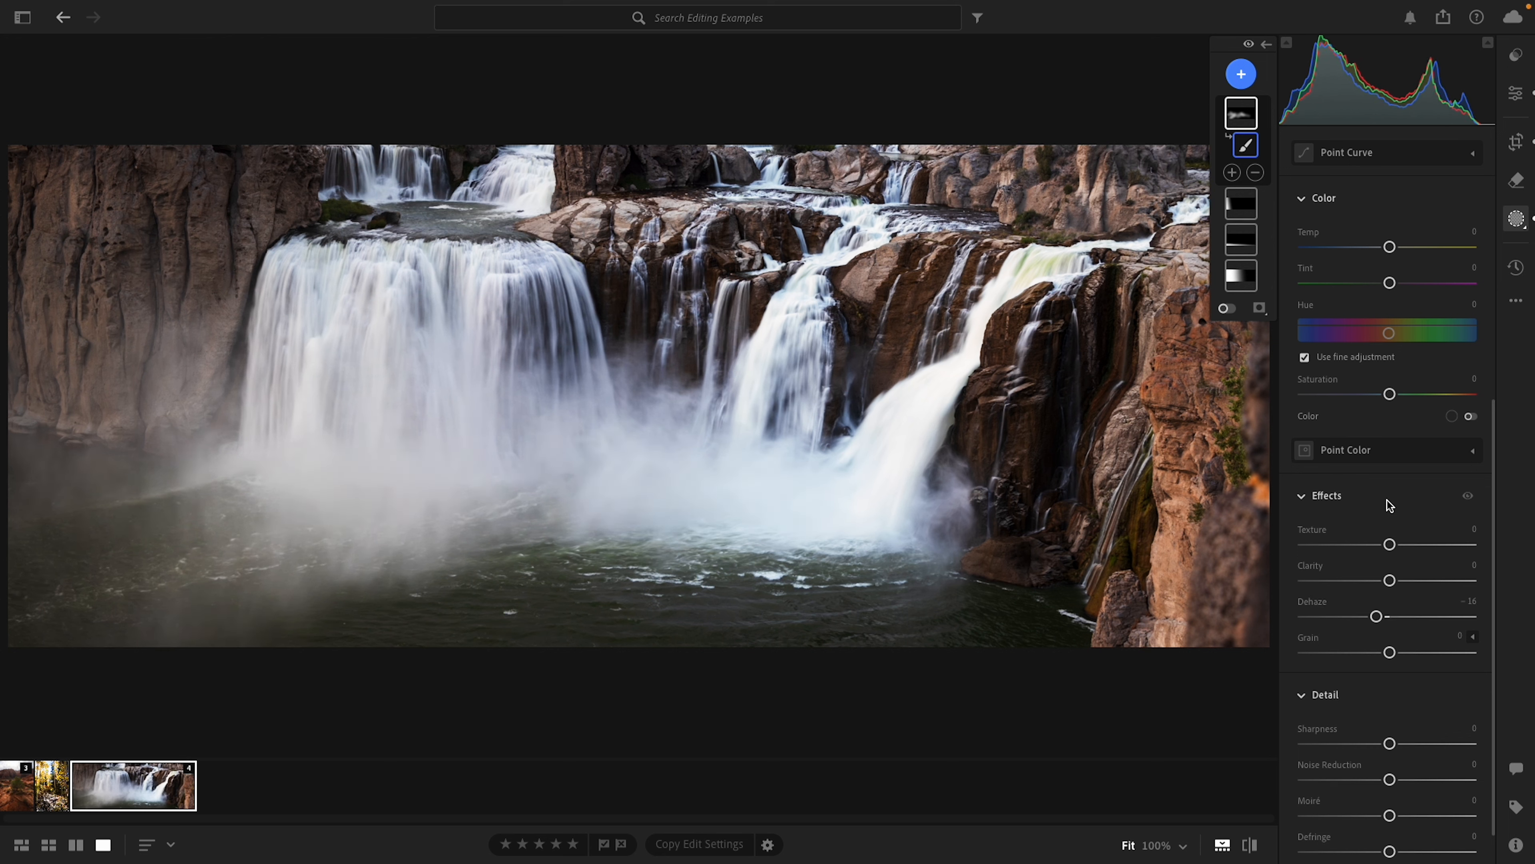
scroll(1388, 500, "up", 8)
left_click_drag(1390, 403, 1391, 405)
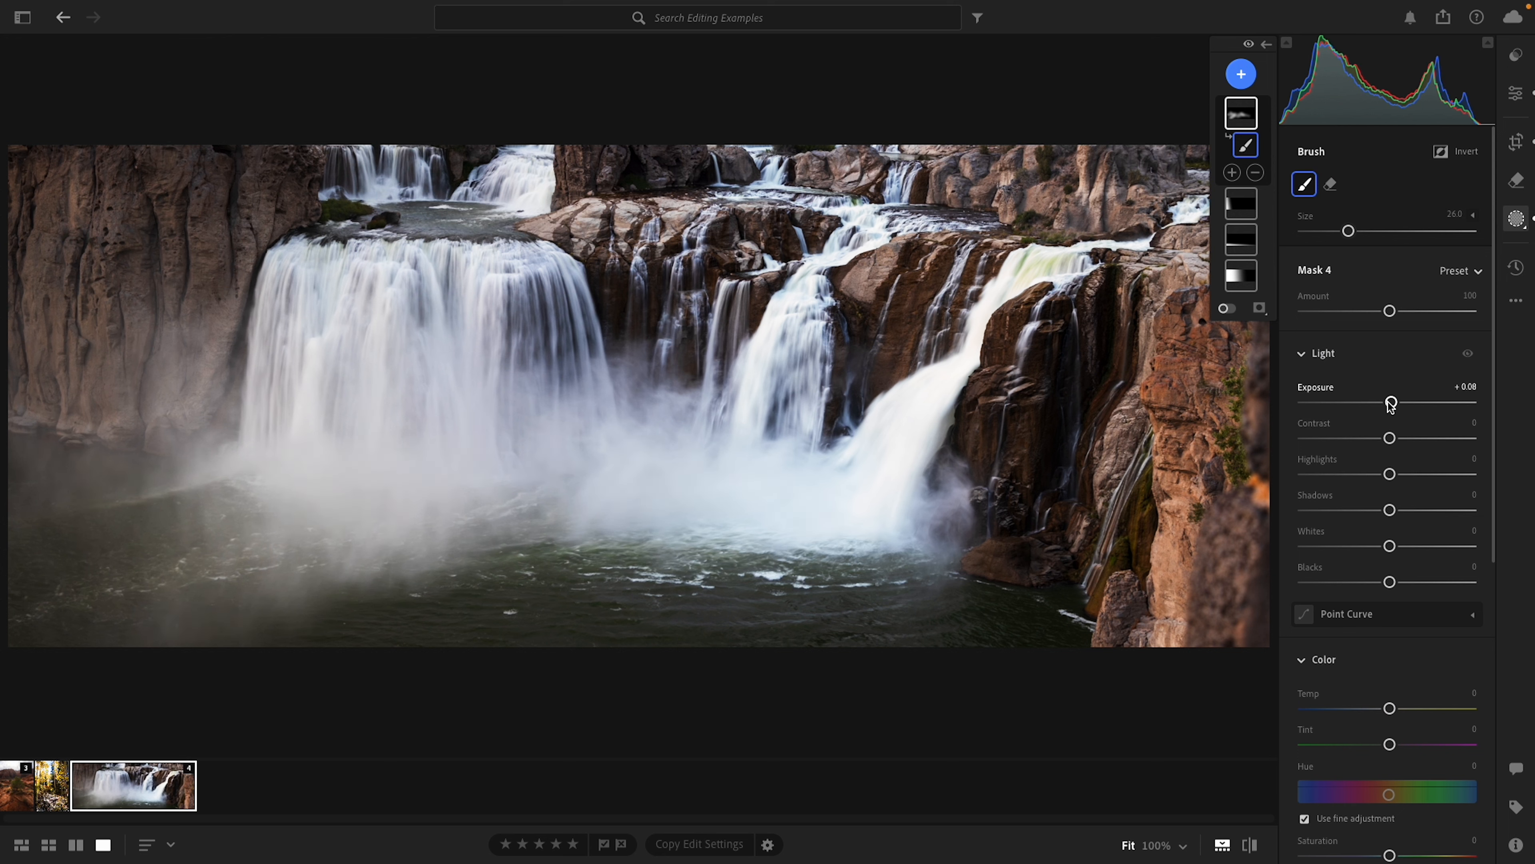
left_click(1517, 92)
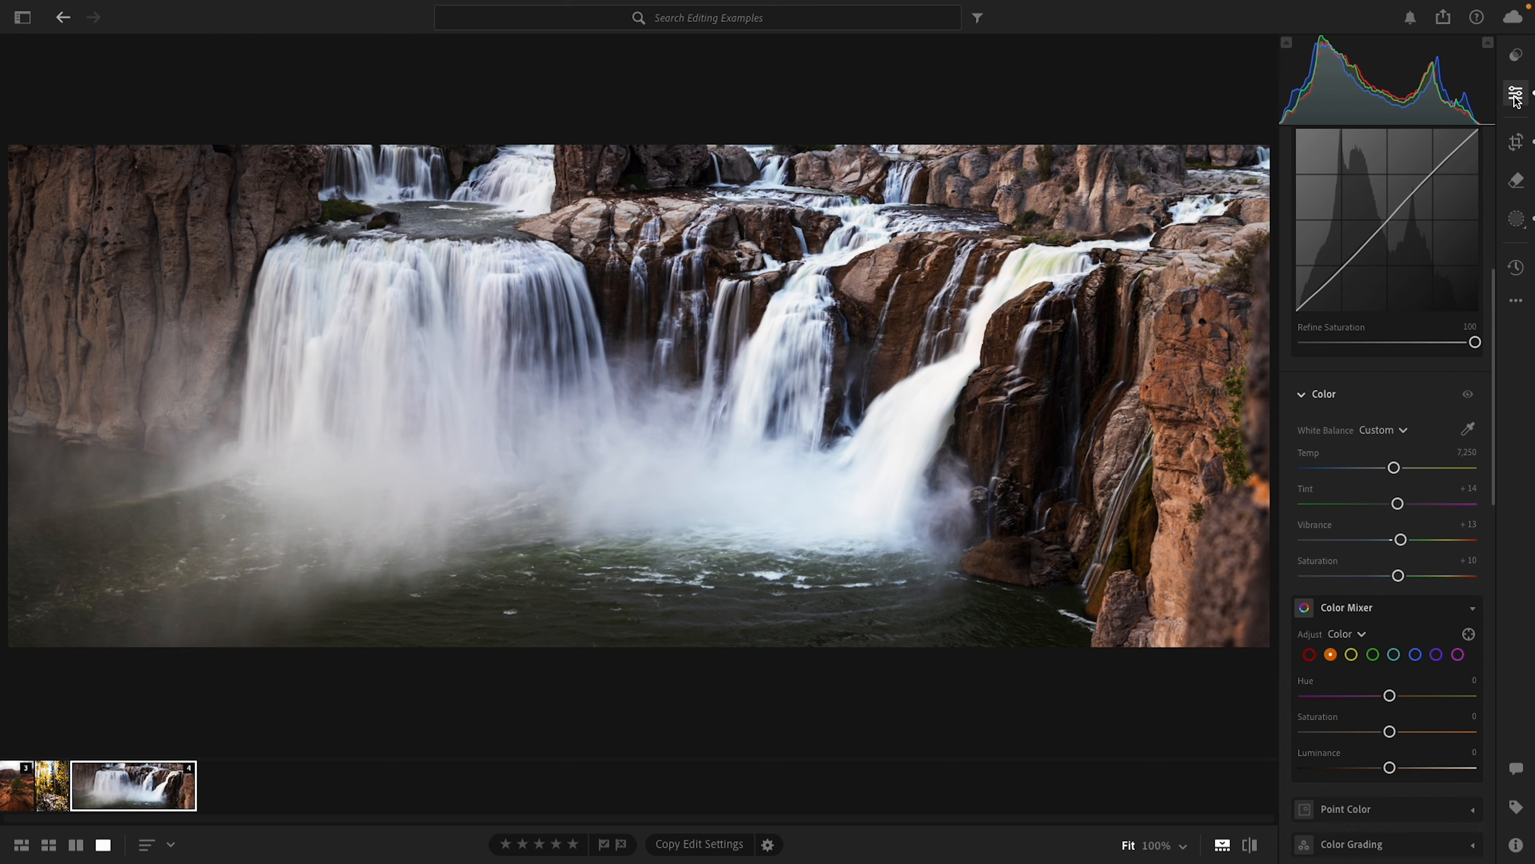
scroll(1442, 605, "down", 10)
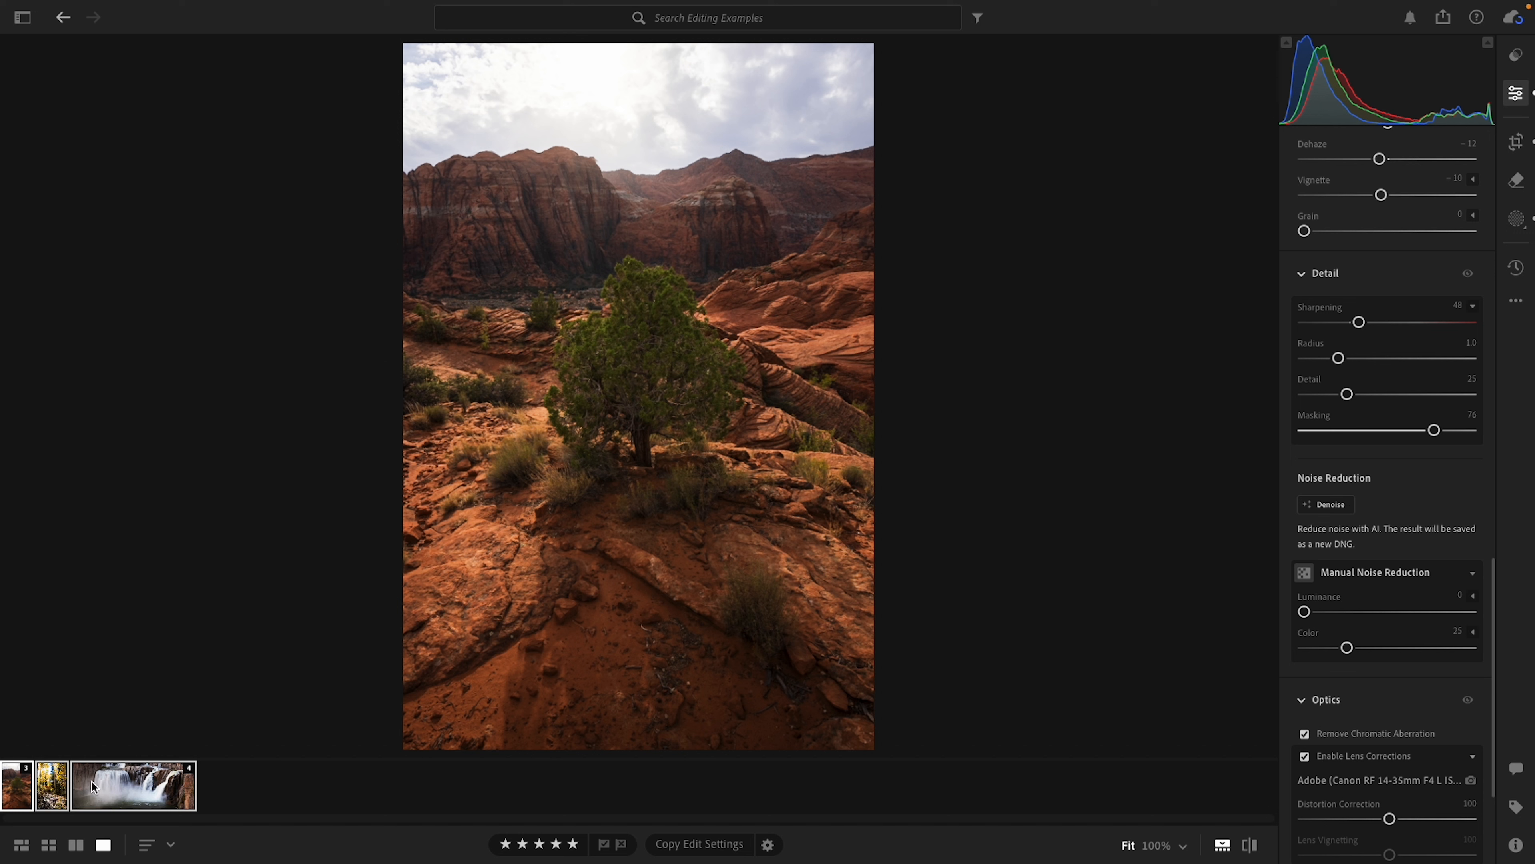
- Export the three selected edited photos as JPG (Large) into the Images folder
right_click(118, 782)
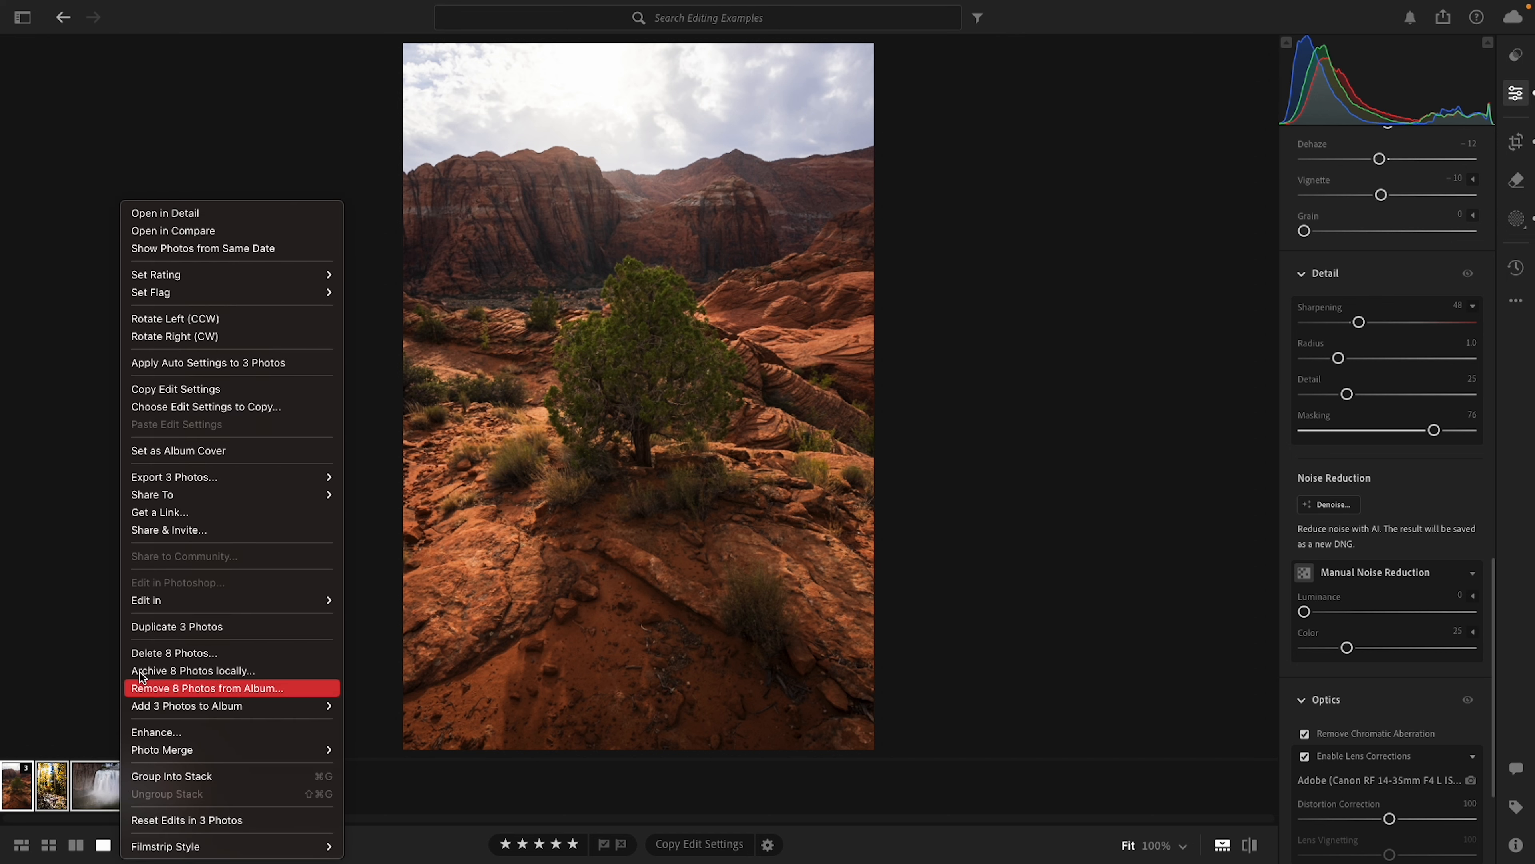
mouse_move(187, 481)
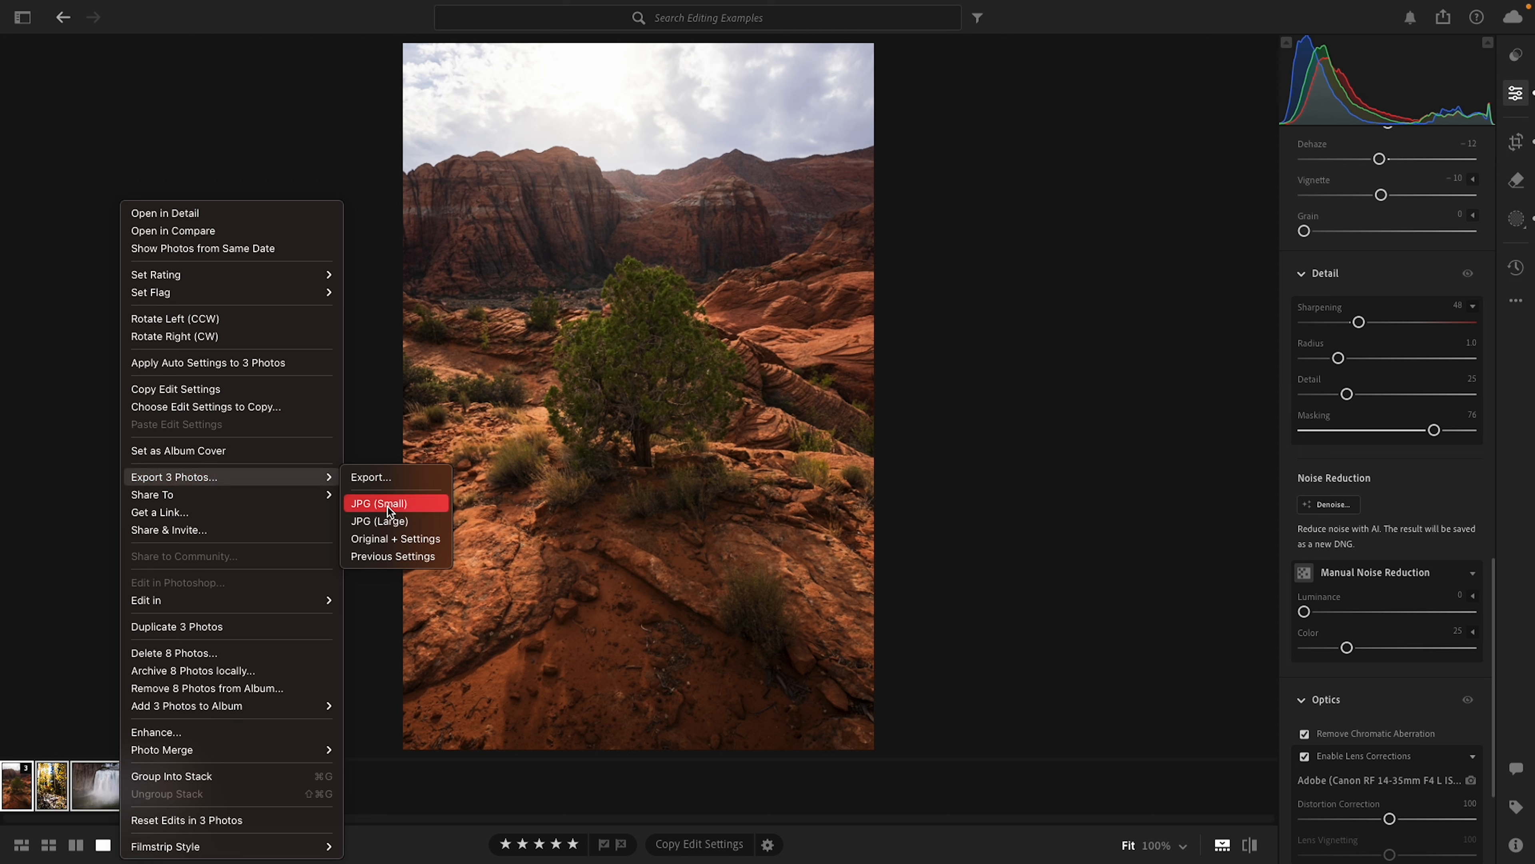
left_click(390, 520)
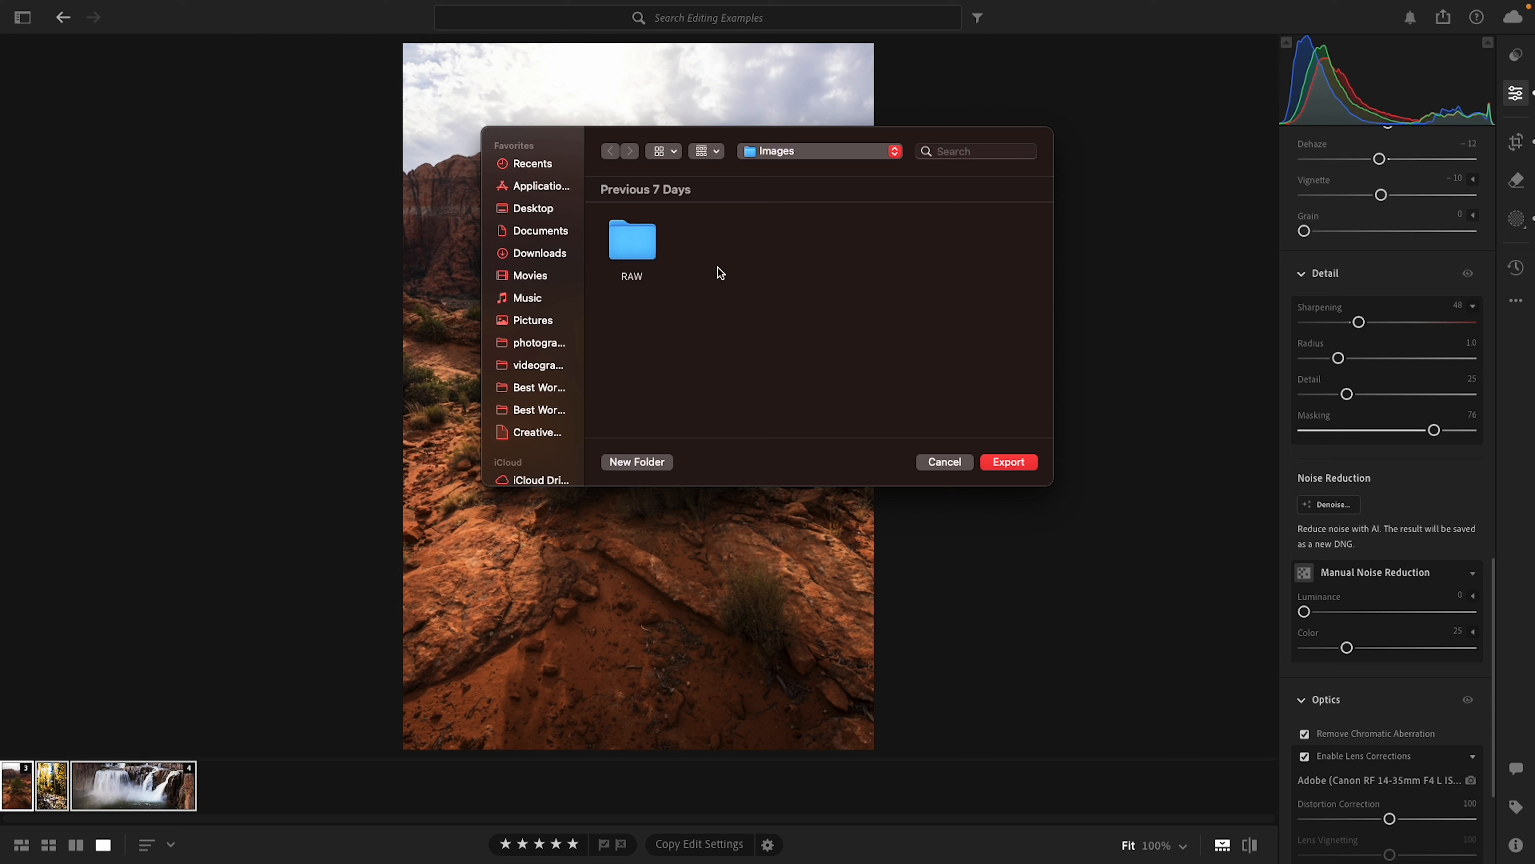
left_click(1004, 466)
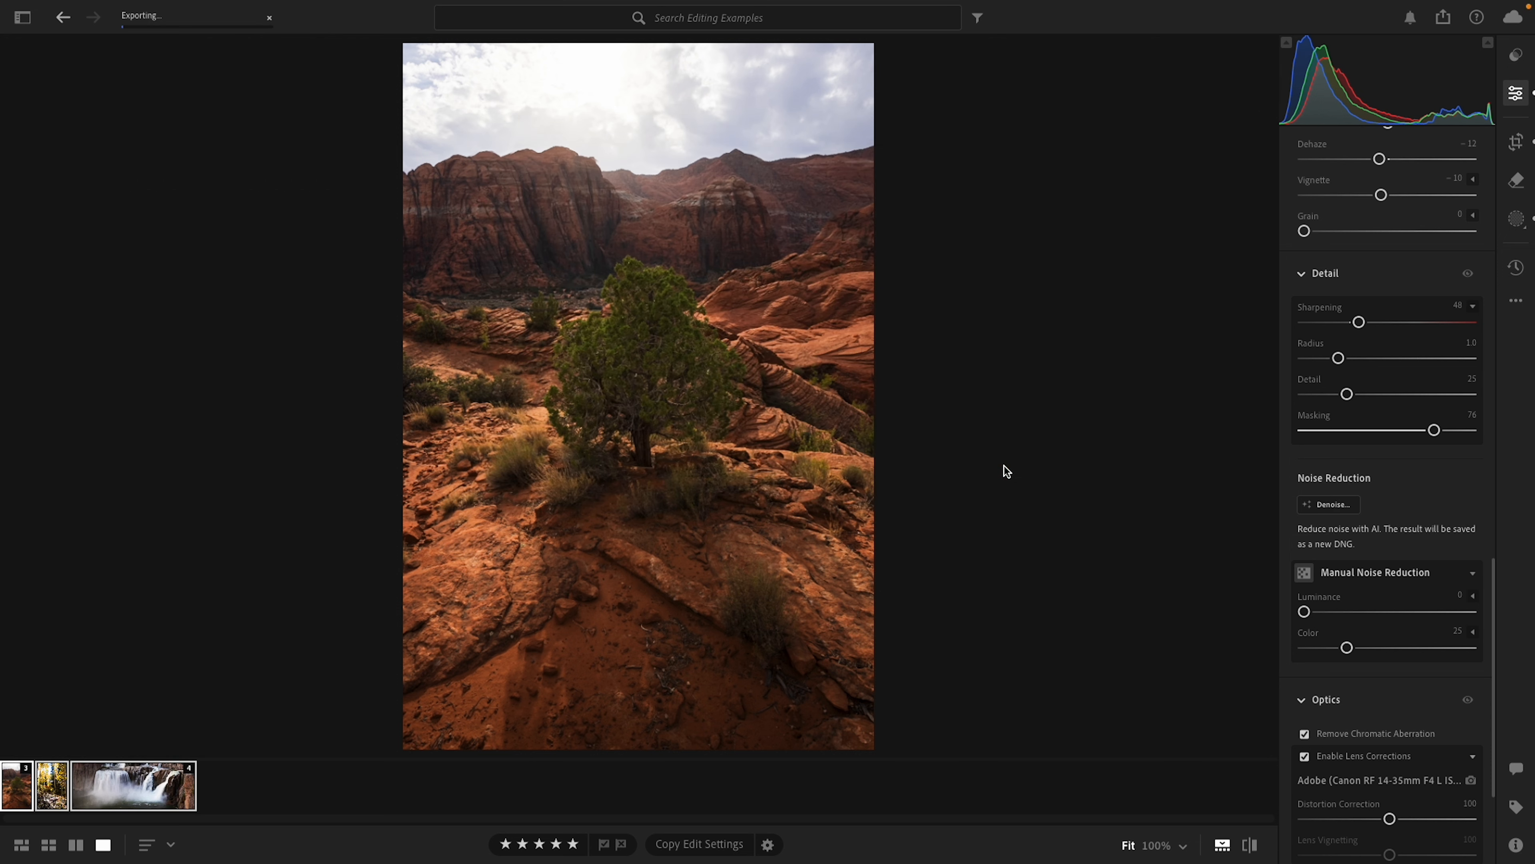